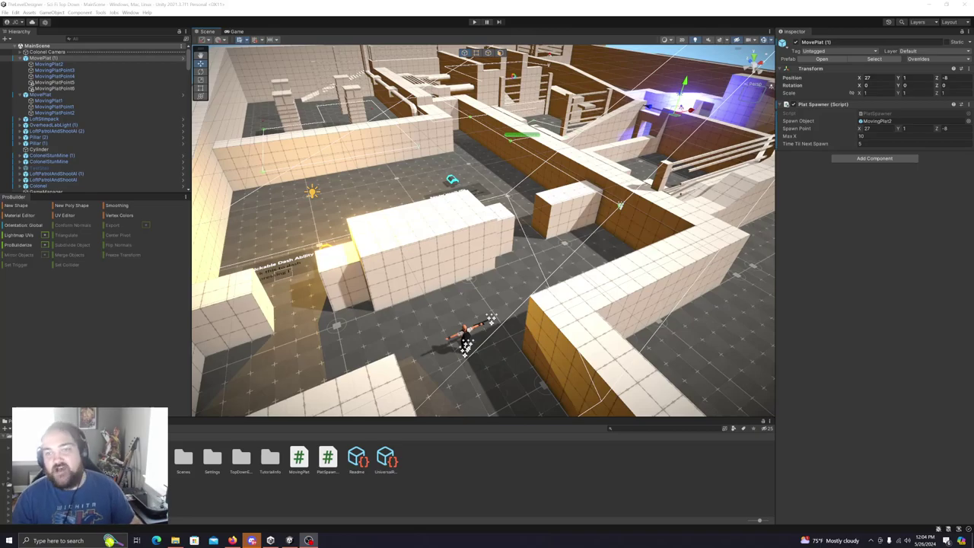
Examine the level layout in the Scene view, from the starting area to the blue-lit room and the railed walkway.
right_drag(534, 276, 554, 264)
alt+drag(553, 263, 540, 269)
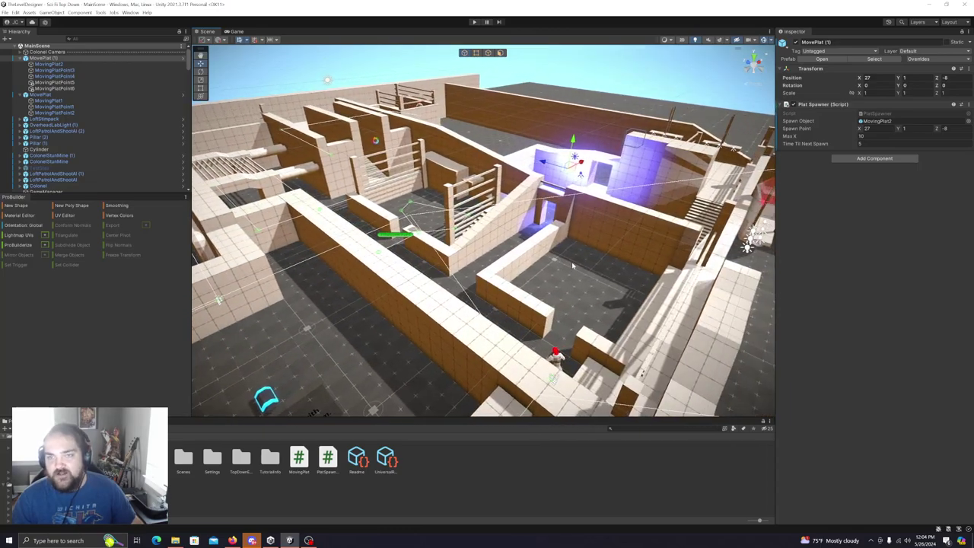
alt+drag(593, 272, 589, 277)
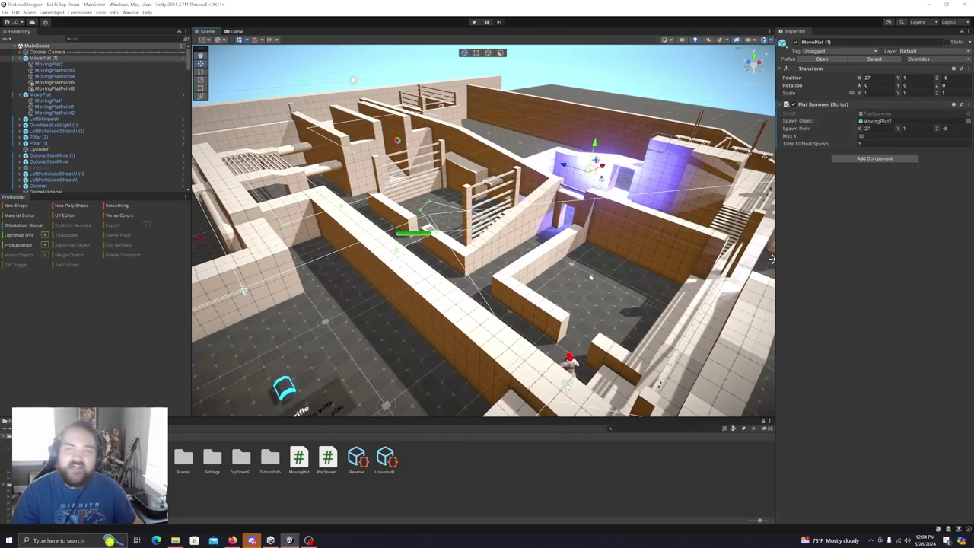
right_drag(508, 280, 587, 284)
key(w)
key(d)
key(a)
key(w)
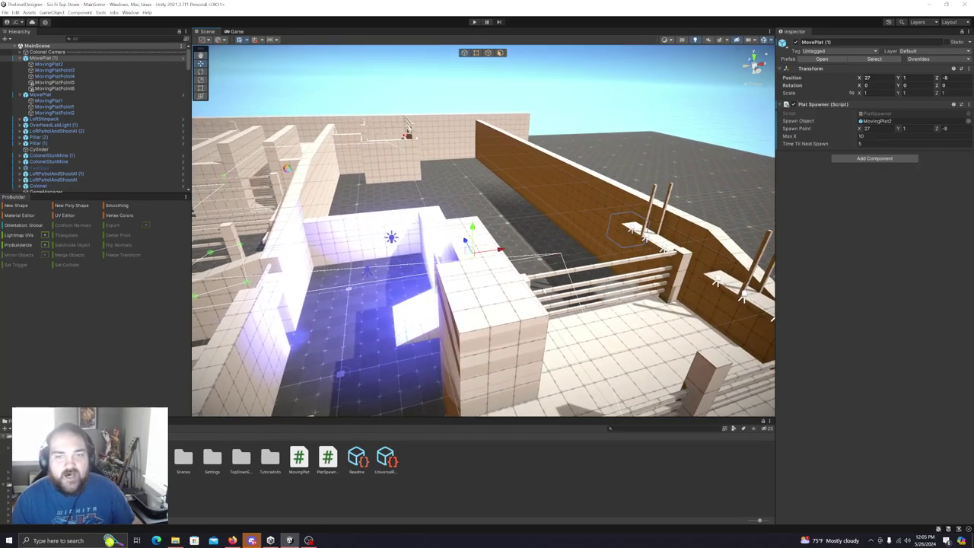
right_drag(580, 264, 575, 269)
right_drag(493, 310, 506, 319)
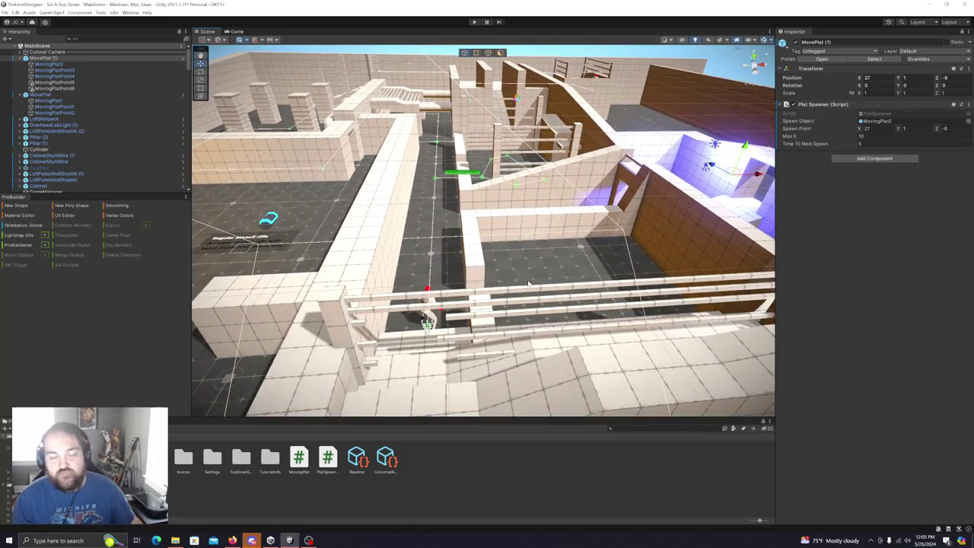
right_drag(558, 291, 542, 301)
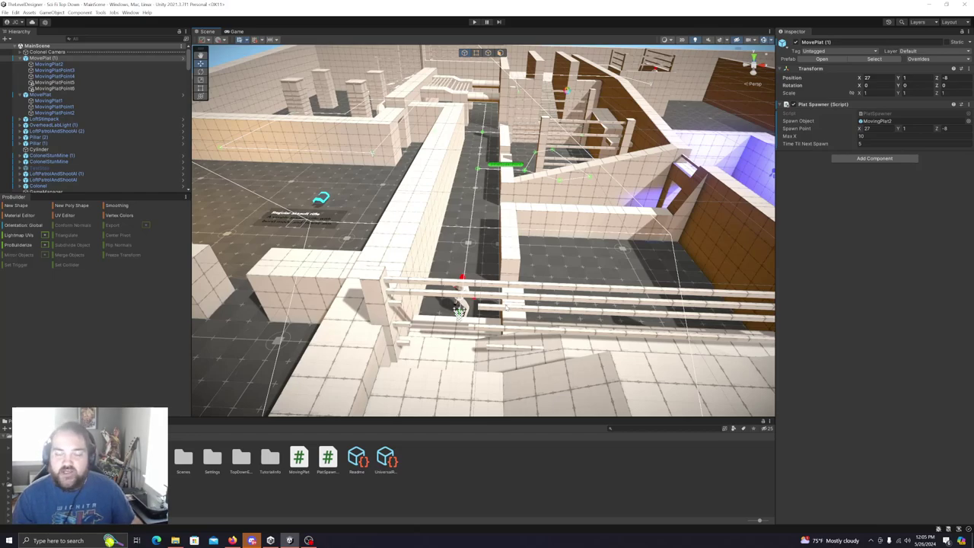
Select the long dividing wall and inspect the corridors, rifle pickup area and starting room around it.
click(473, 251)
click(441, 242)
right_drag(483, 238, 537, 226)
key(a)
key(w)
right_drag(422, 181, 497, 236)
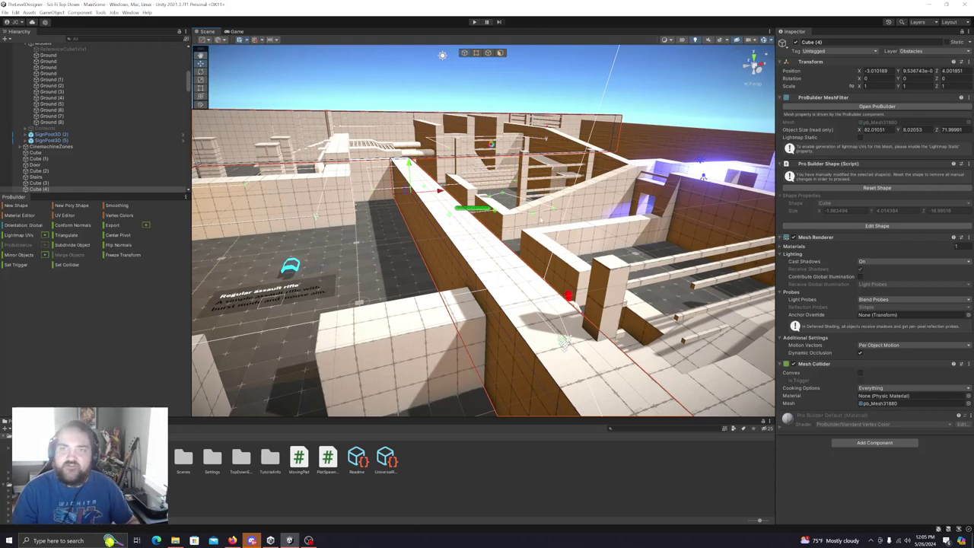
right_drag(477, 215, 513, 198)
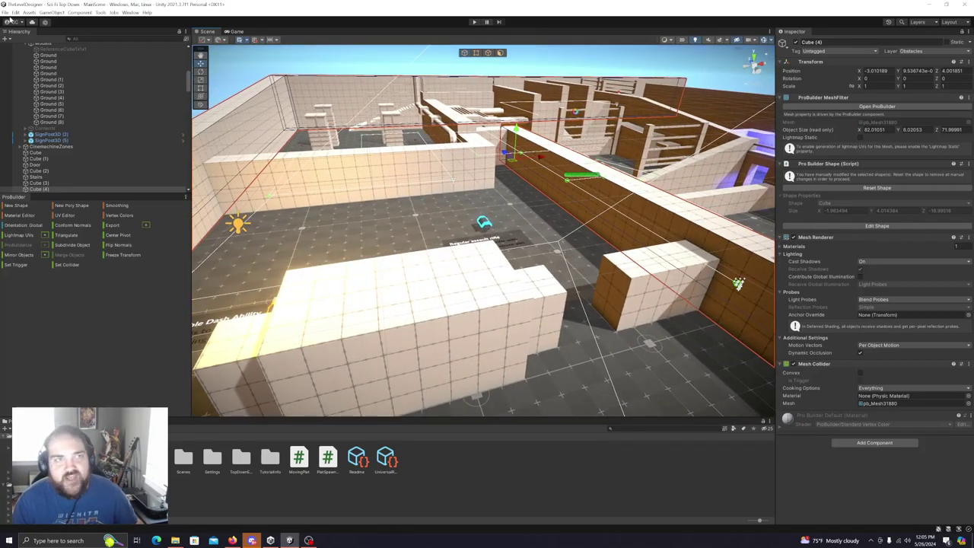
Save the scene and start a playtest with the Game view set to Play Maximized.
click(6, 13)
click(29, 46)
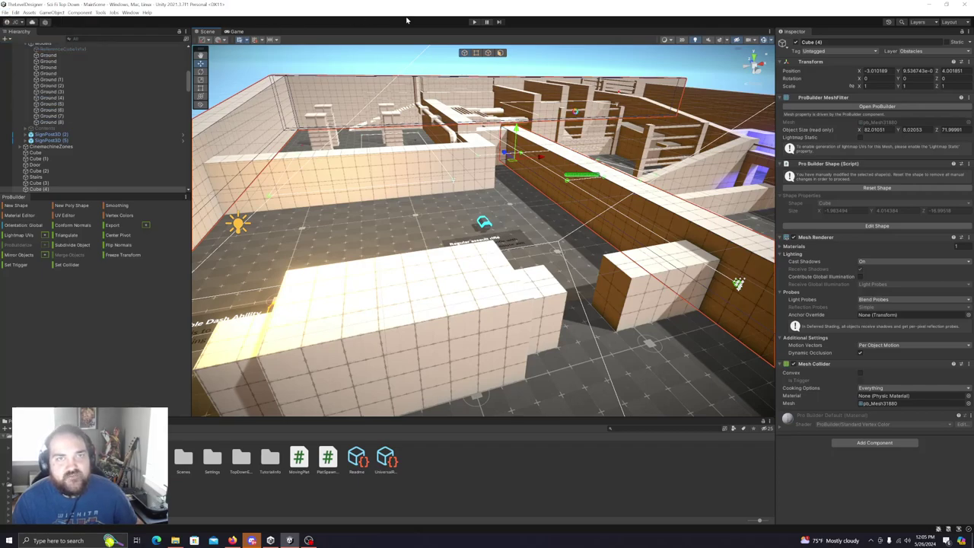
click(237, 32)
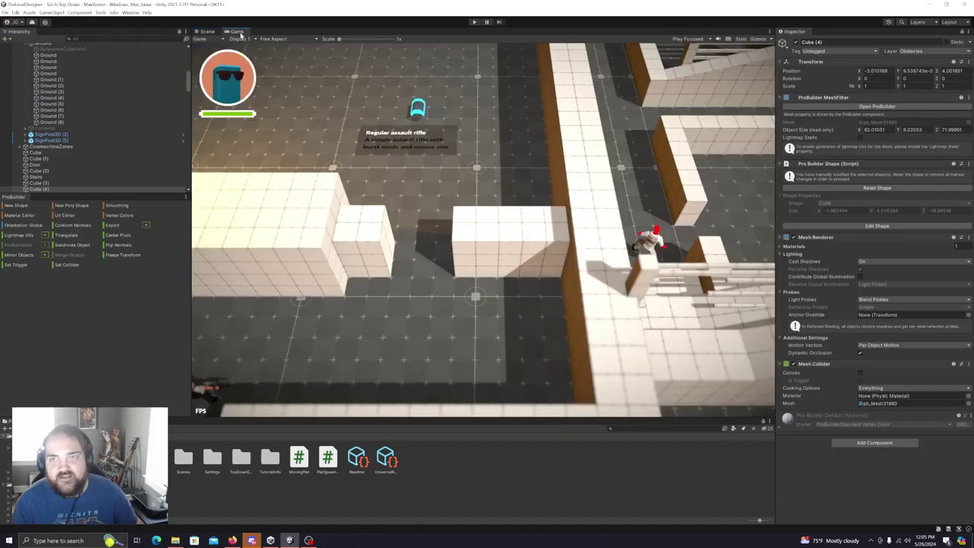
click(684, 40)
click(697, 55)
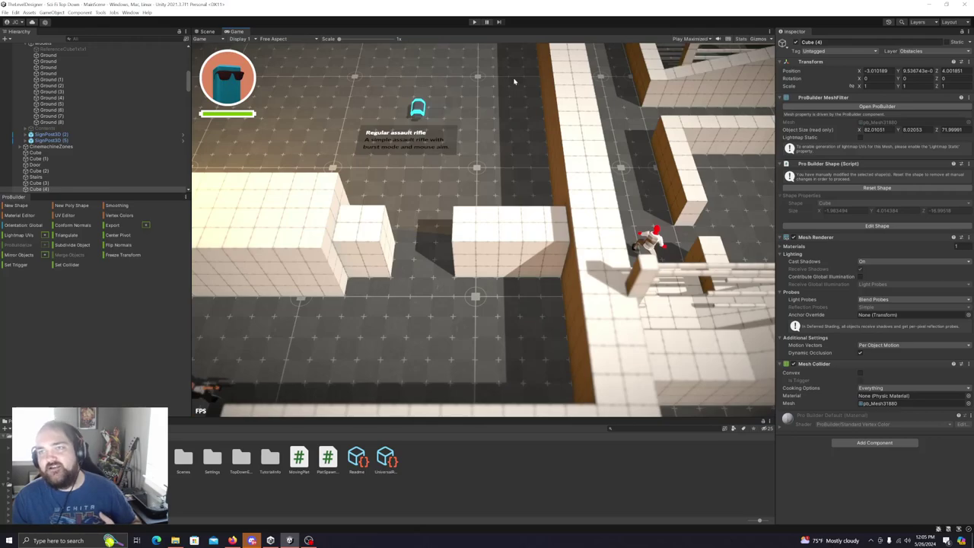
click(474, 22)
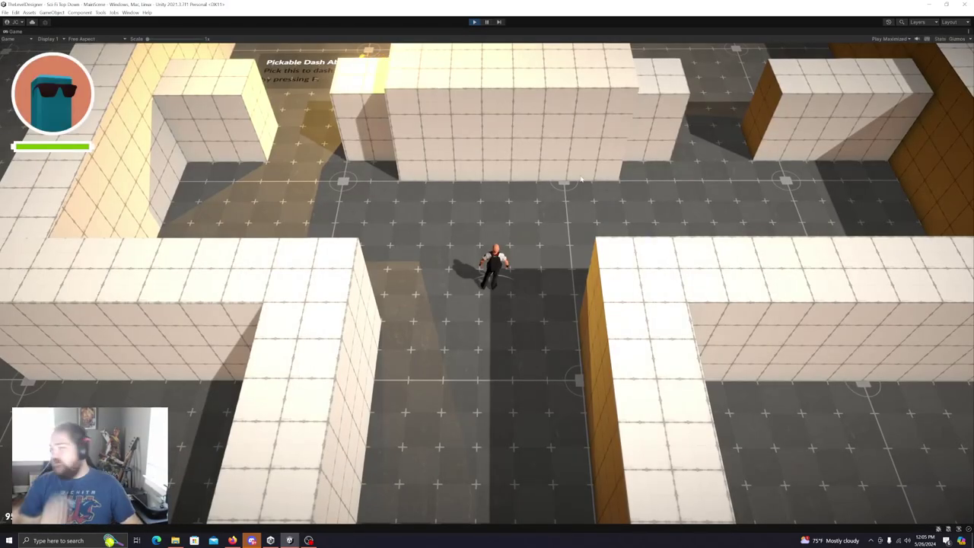
Playtest the opening by walking the character from the start point to the Pickable Dash Ability.
key(w)
key(a)
key(w)
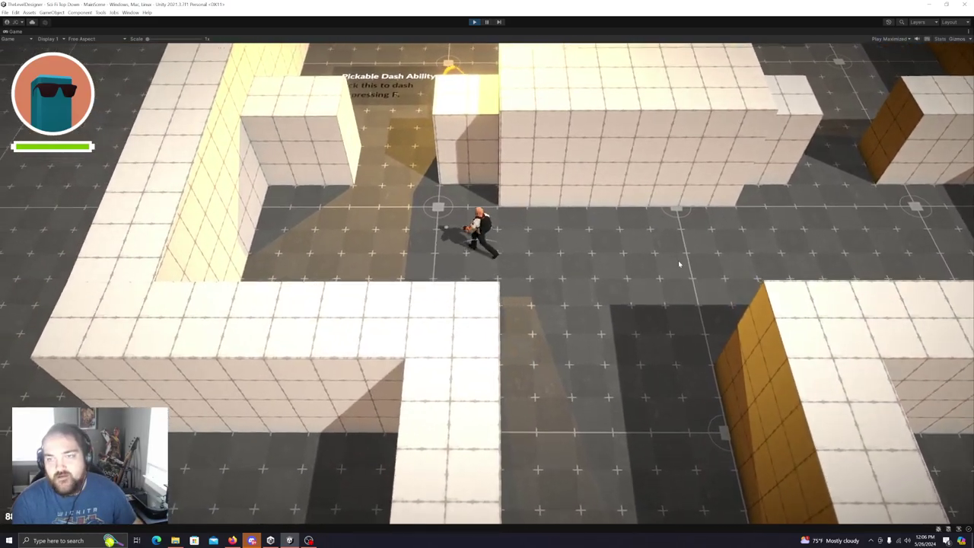
key(w)
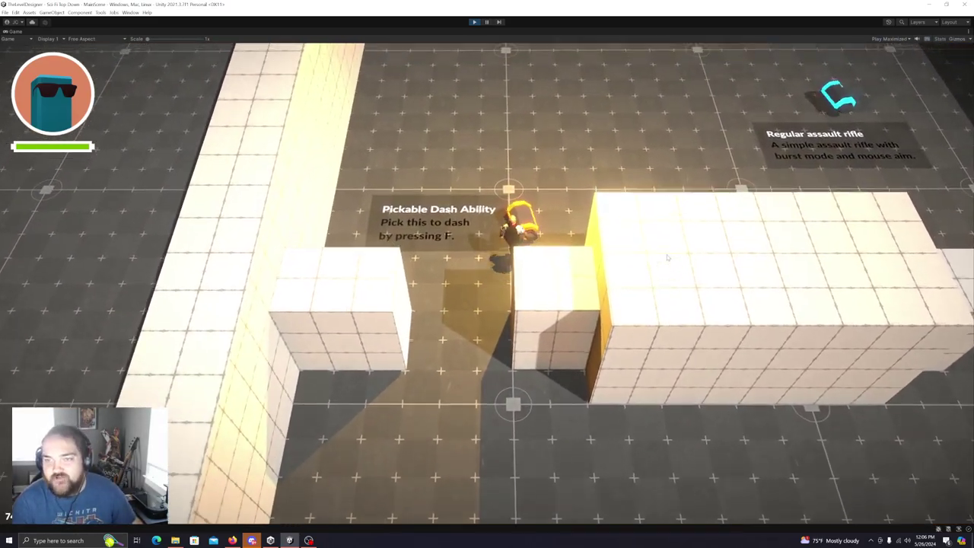
Move the character past the large block to collect the regular assault rifle and try aiming around it.
key(w+d)
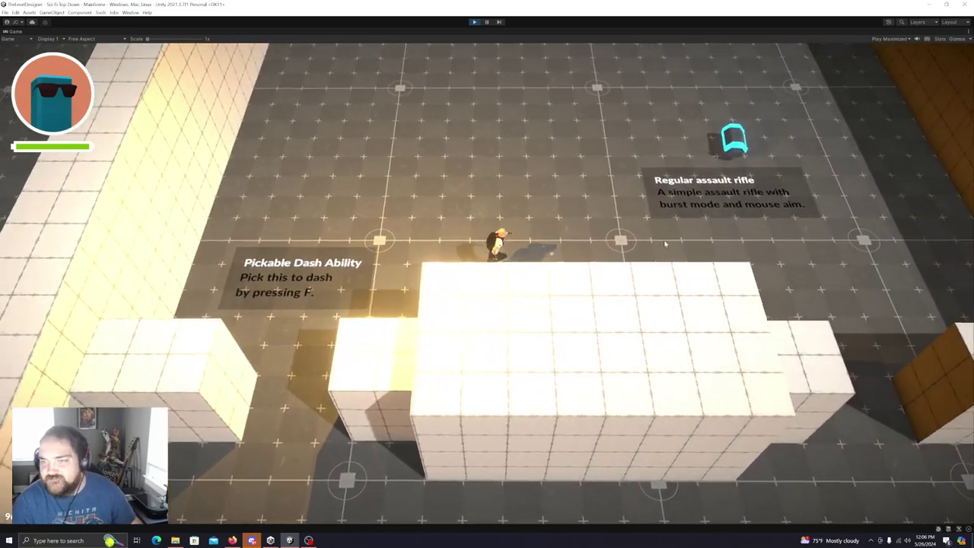
key(w)
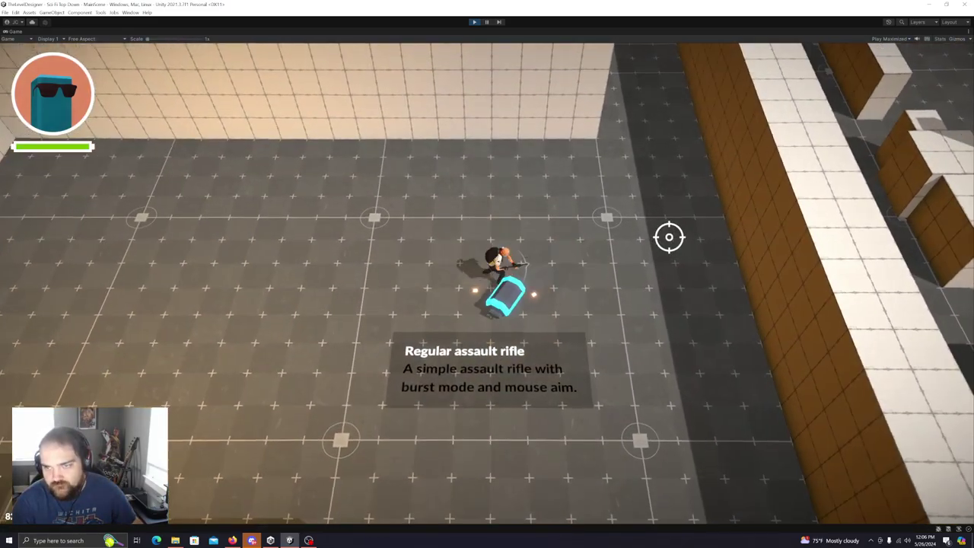
key(s)
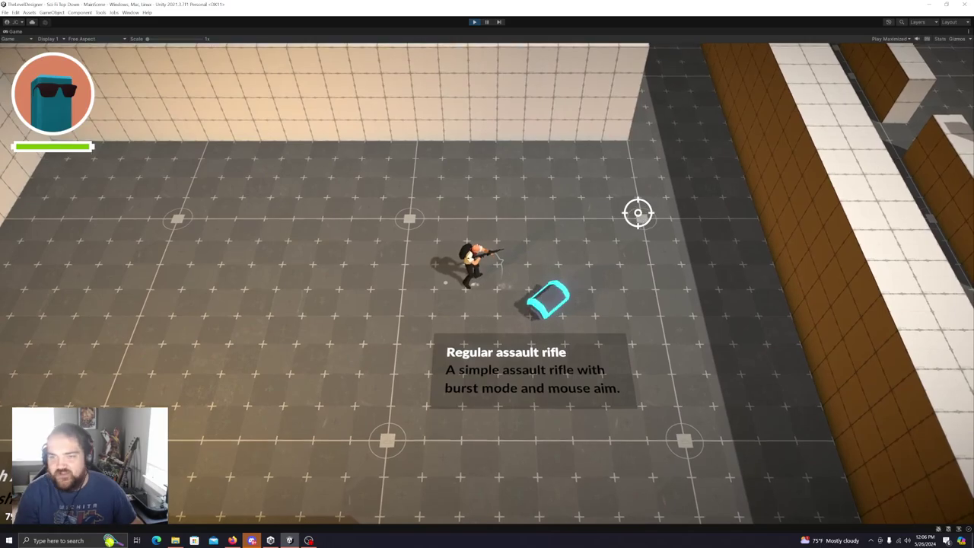
key(w)
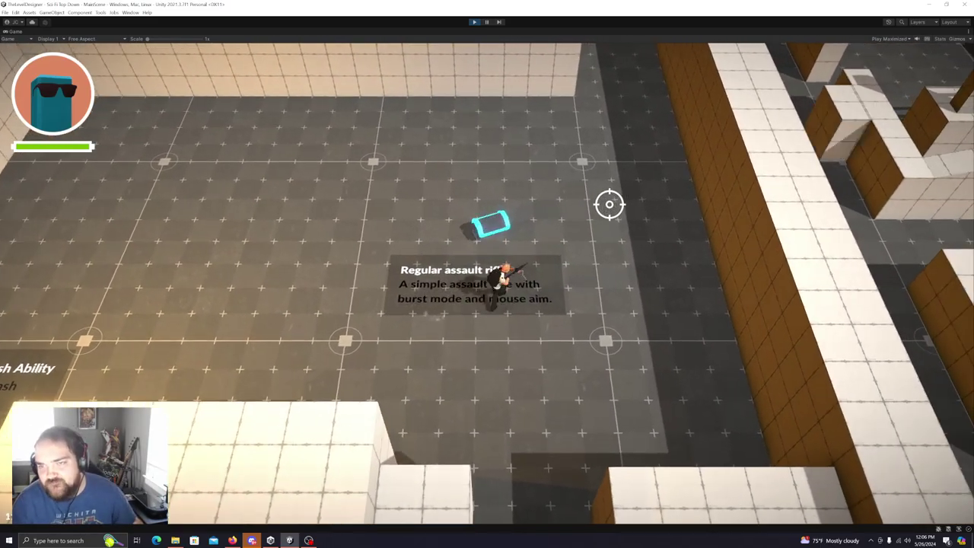
key(d)
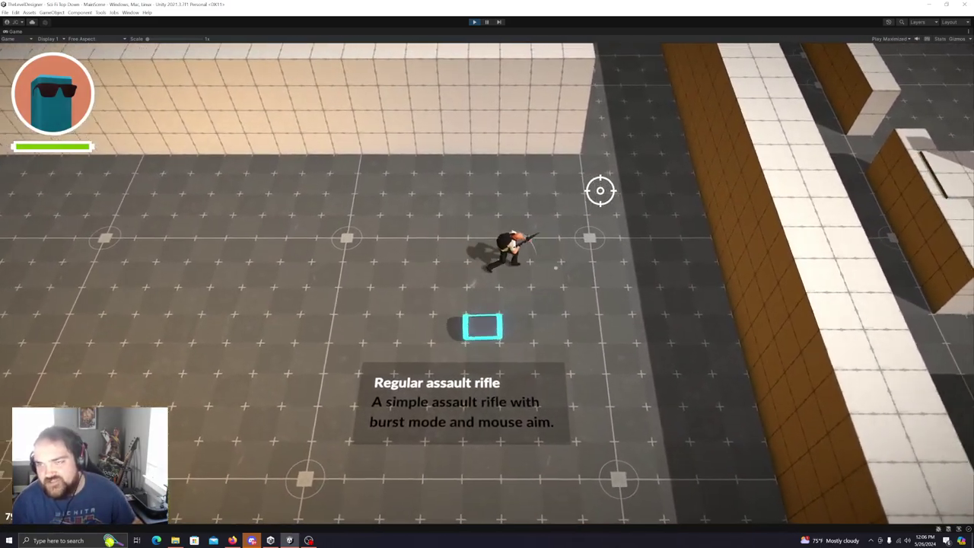
Advance up the dark corridor beside the long wall and fight the enemy beyond the doorway.
key(d)
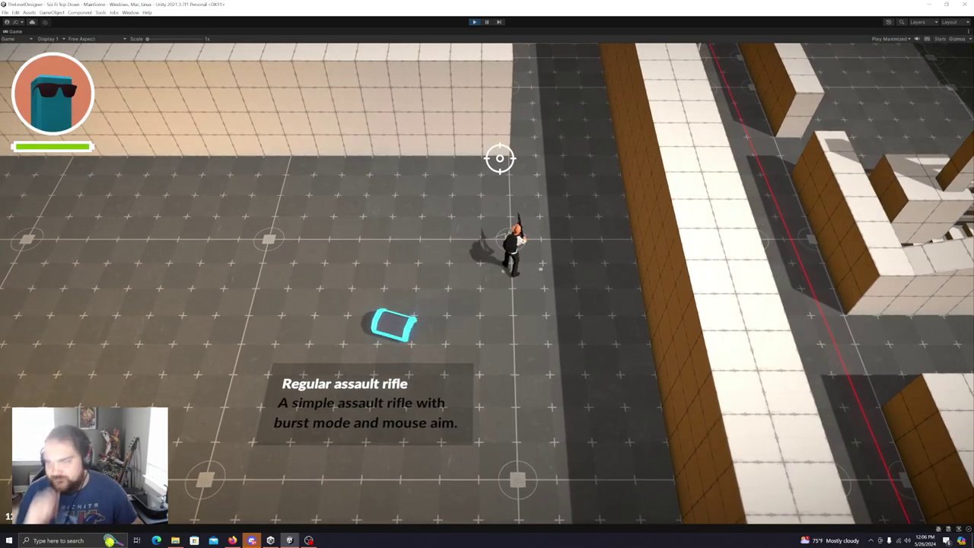
key(w)
key(w)
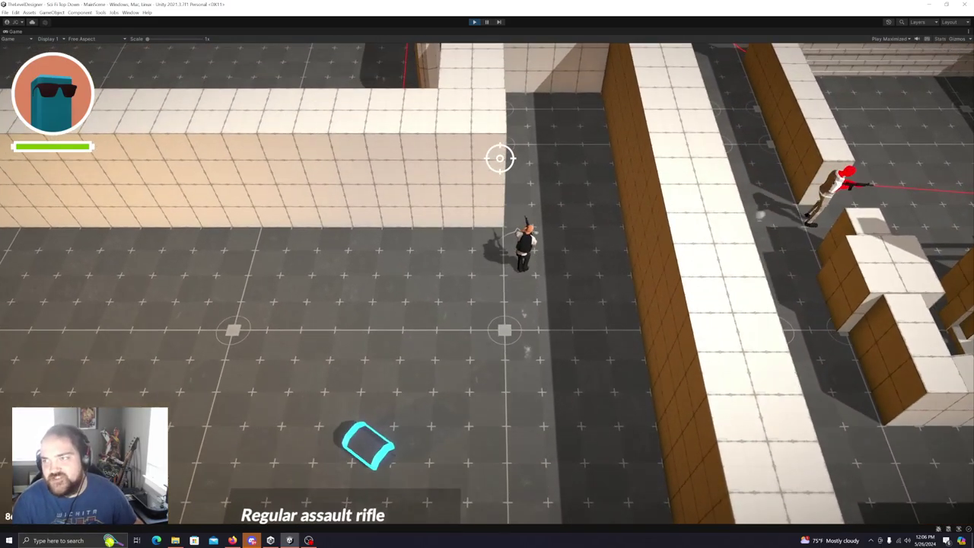
key(w)
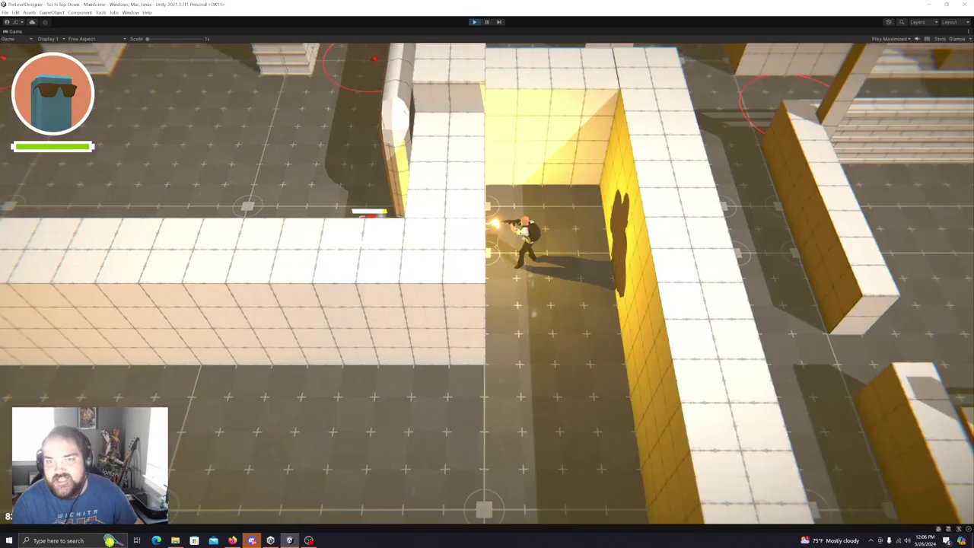
key(d)
key(s)
key(a)
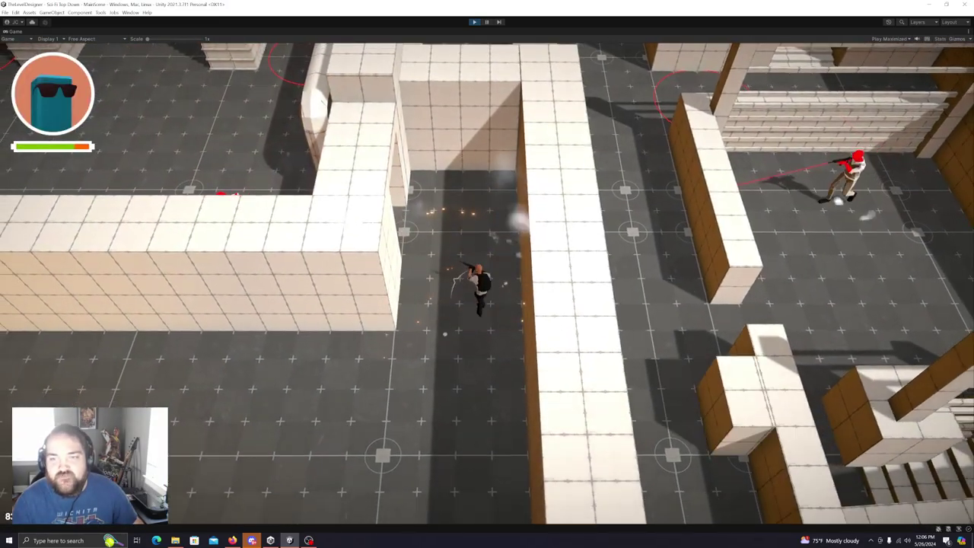
Playtest the pillar room by walking the character between the mines towards the stairs.
key(w)
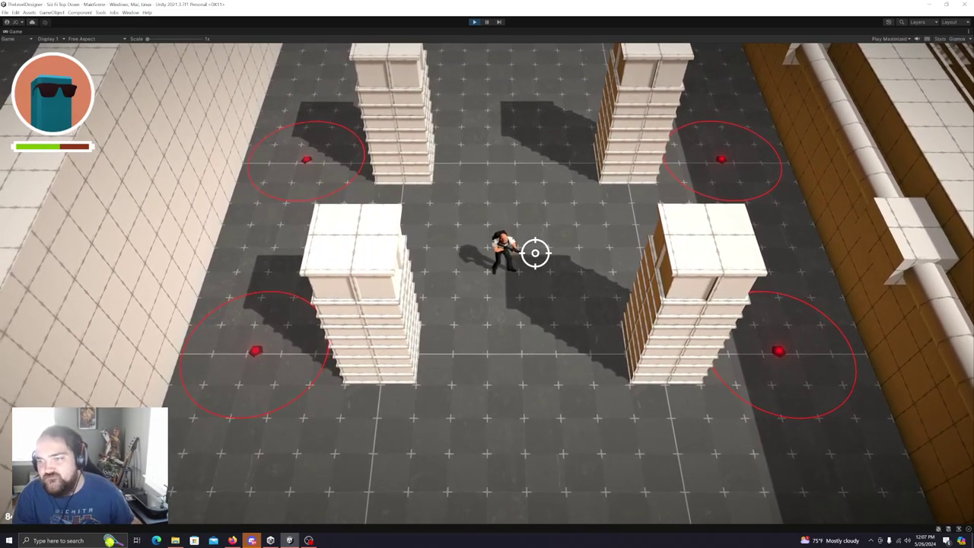
key(w)
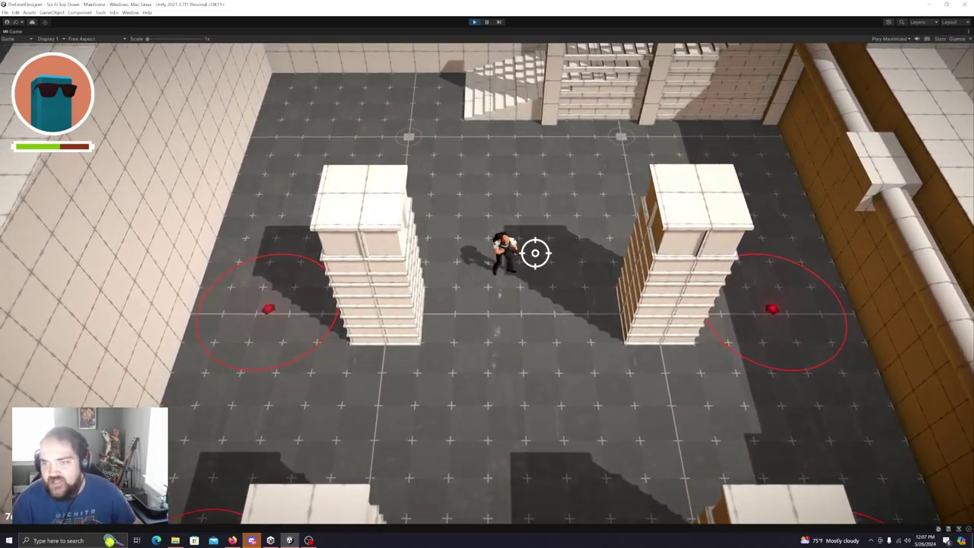
key(a)
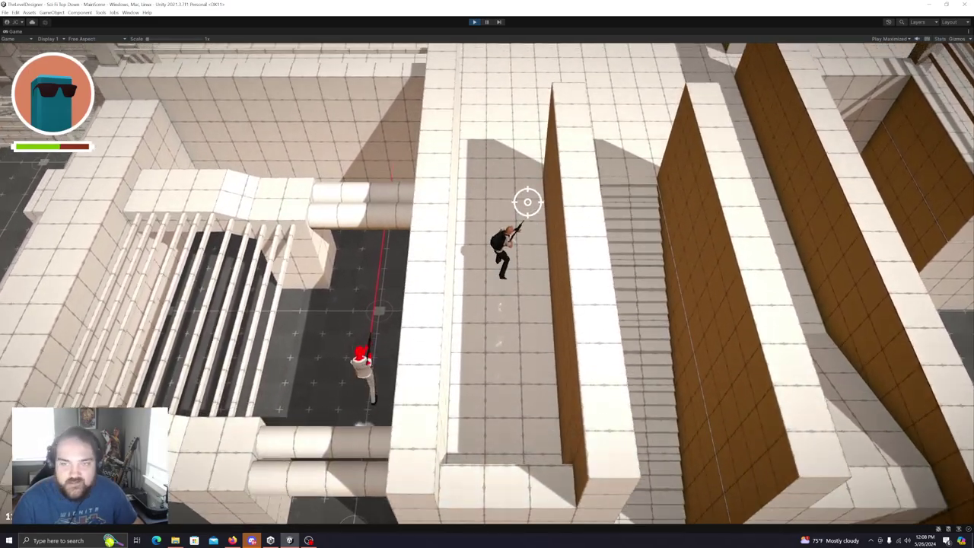
Walk the character along the raised level to the railed walkway overlooking the enemy's area below.
key(w)
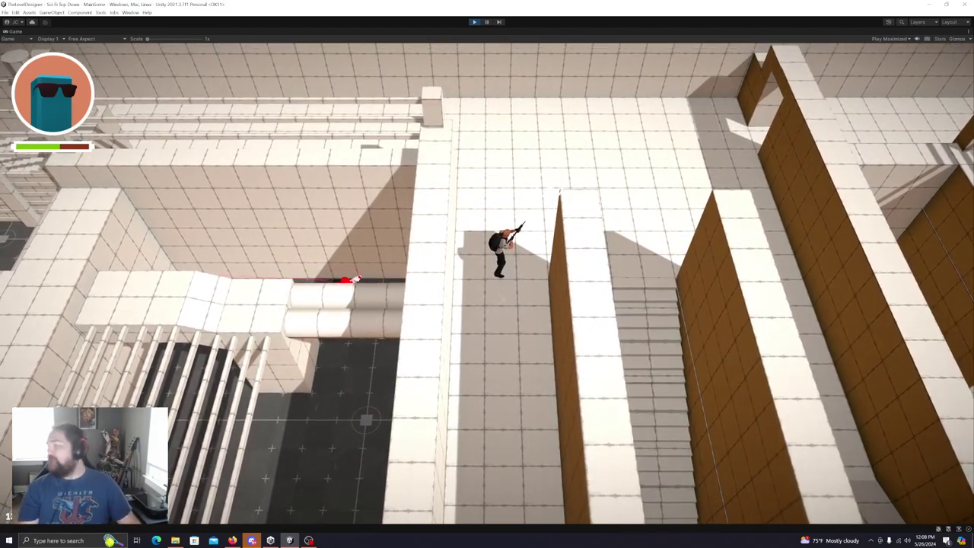
key(w)
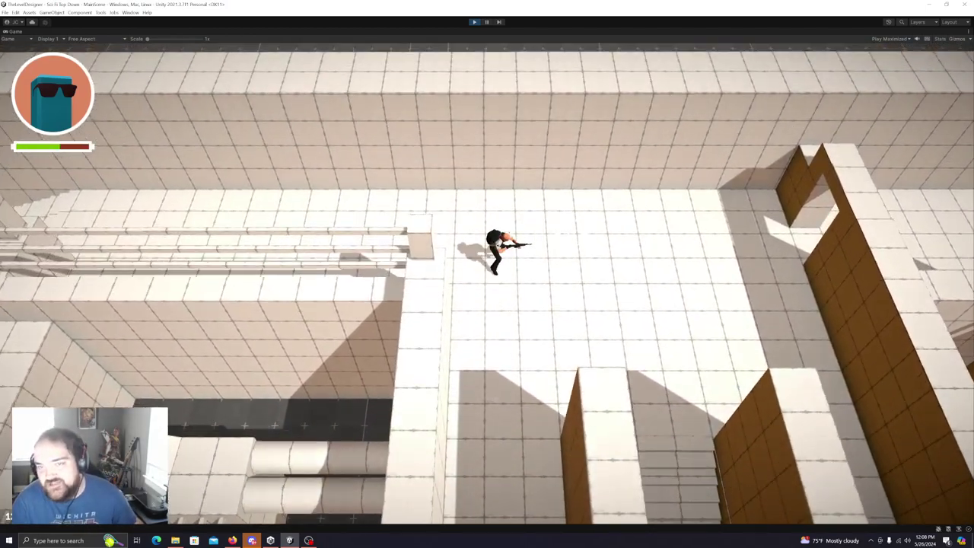
key(a)
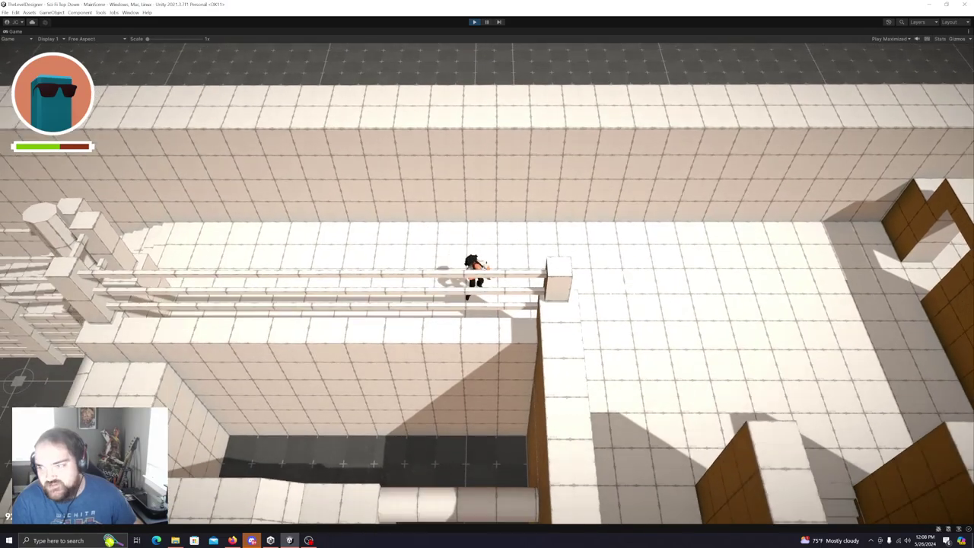
key(w)
key(s)
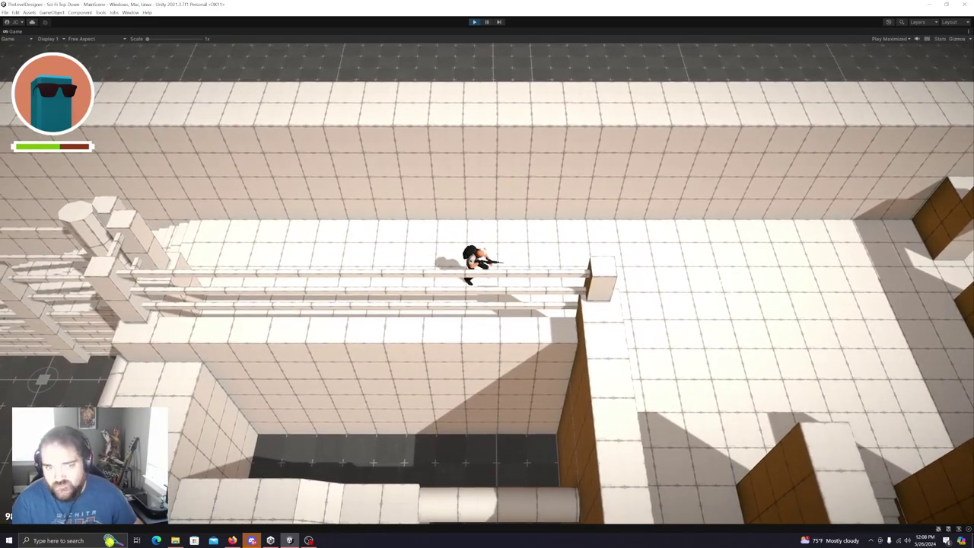
Cross the upper landing and follow the raised corridor beside the brown wall to its dead end.
key(d)
key(d)
key(s)
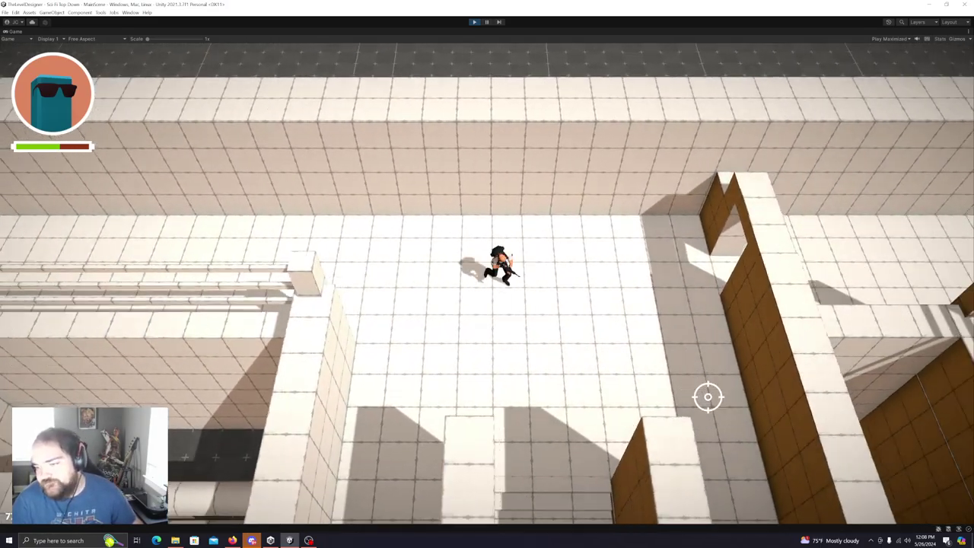
key(d)
key(s)
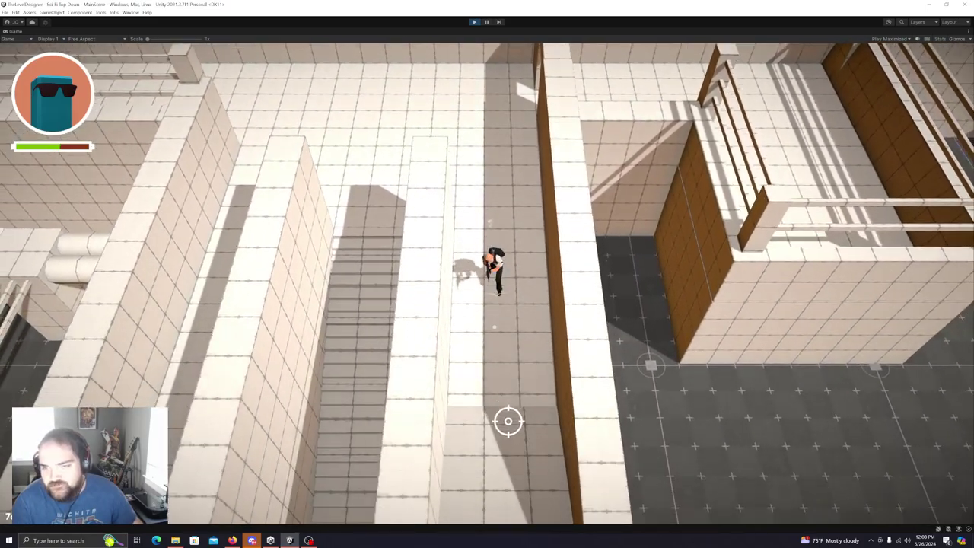
key(s)
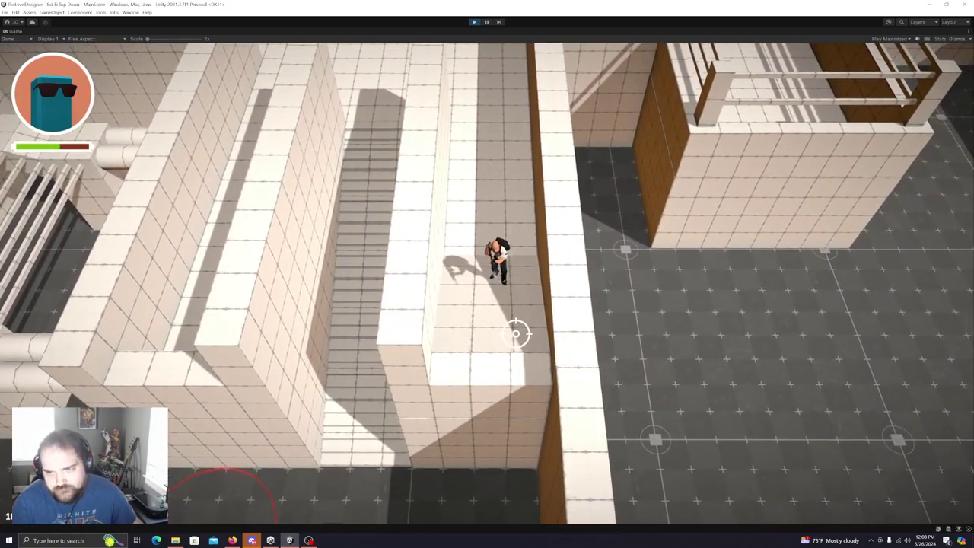
Return the character from the dead end to the upper landing near the doorway.
key(w)
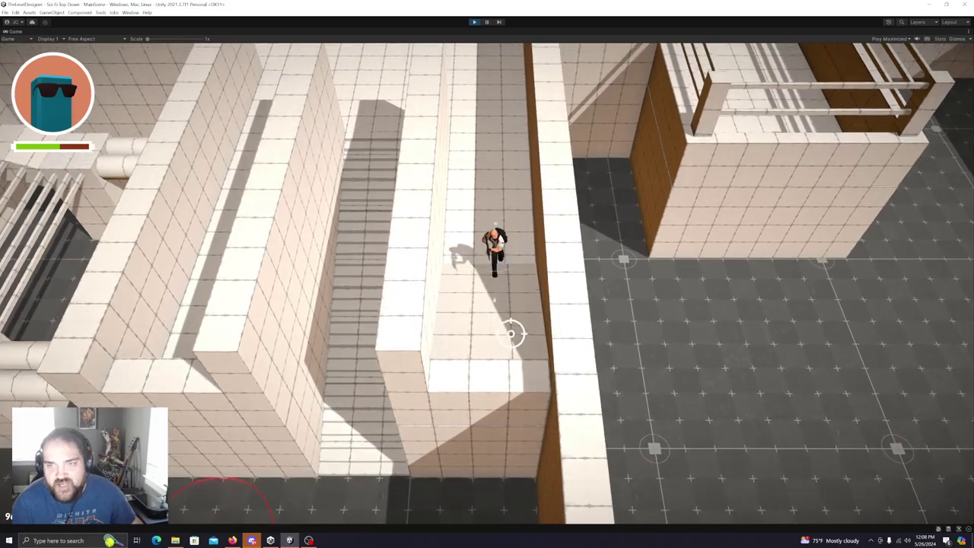
key(w)
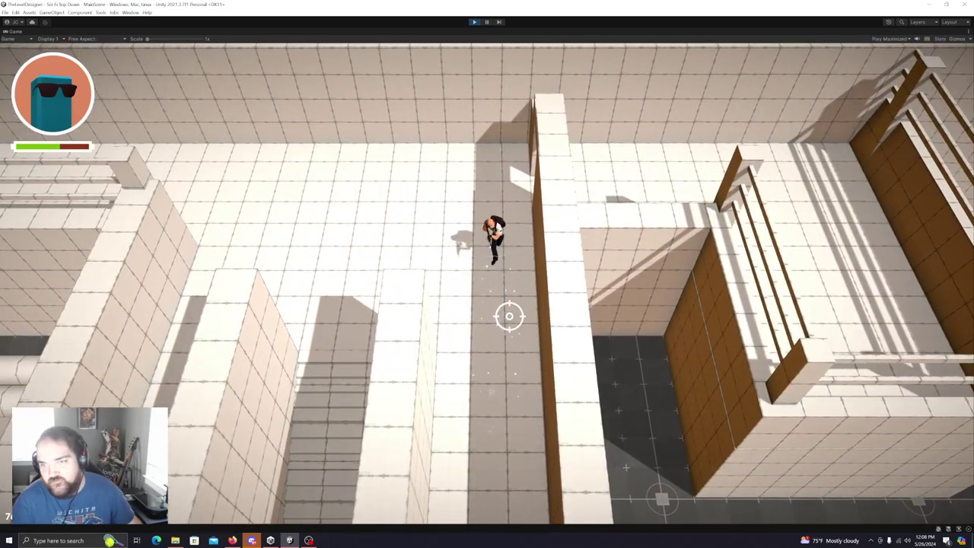
key(a)
key(d)
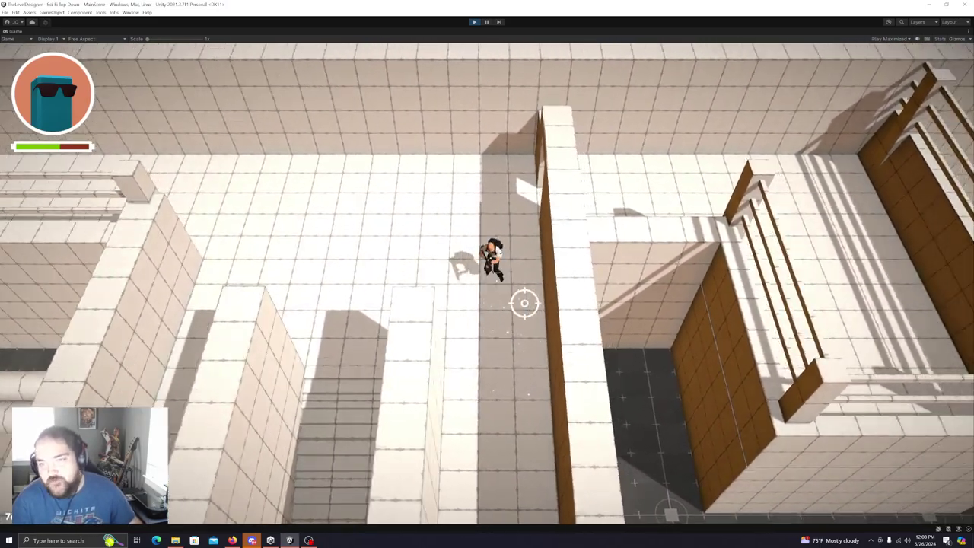
Walk the character down the stairs towards the enemy at their foot and back up to the upper landing.
key(s)
key(a)
key(s)
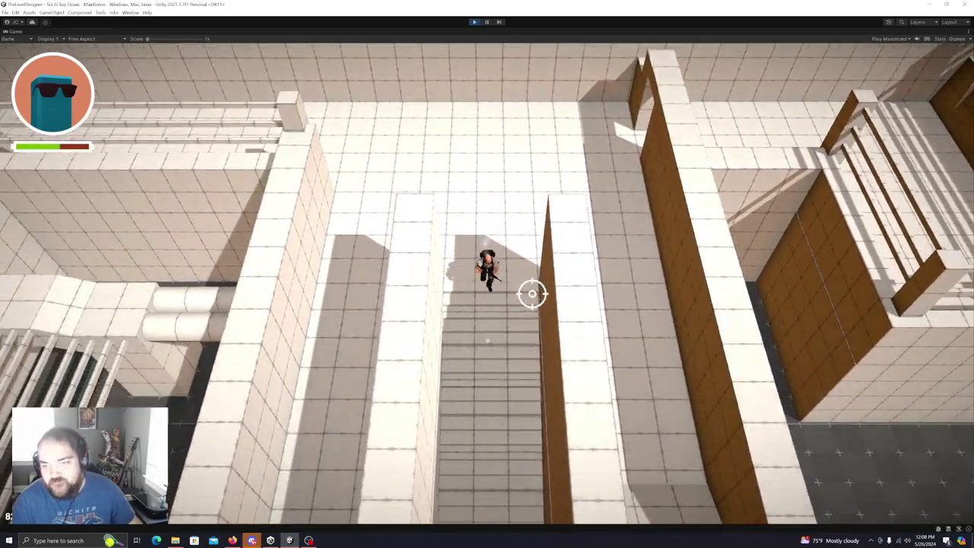
key(s)
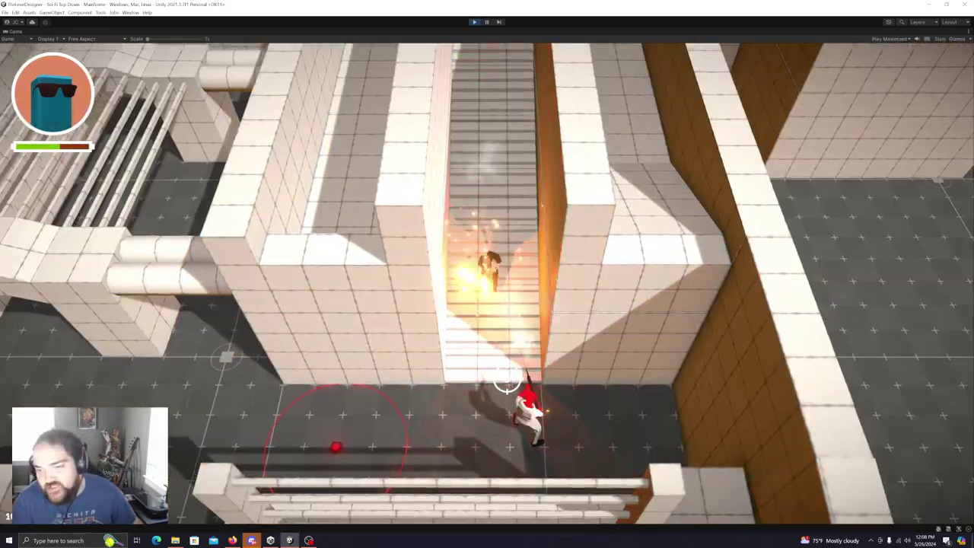
key(w)
key(w)
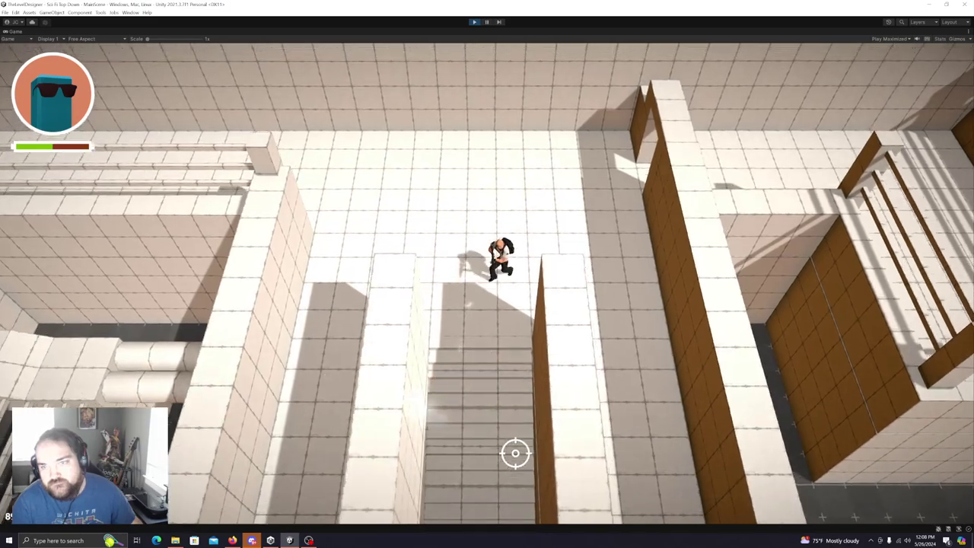
Follow the raised corridor between the stair wall and the brown wall away from the landing.
key(s)
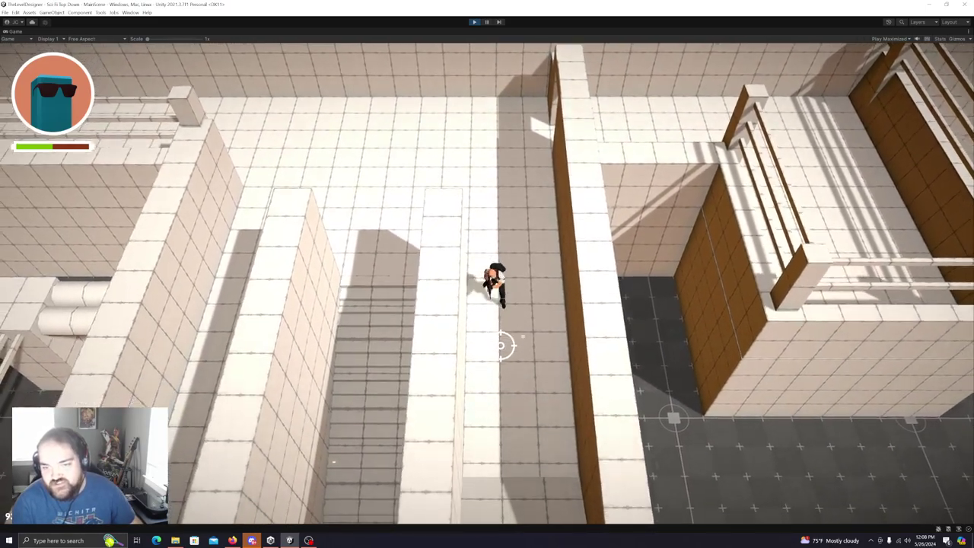
key(s)
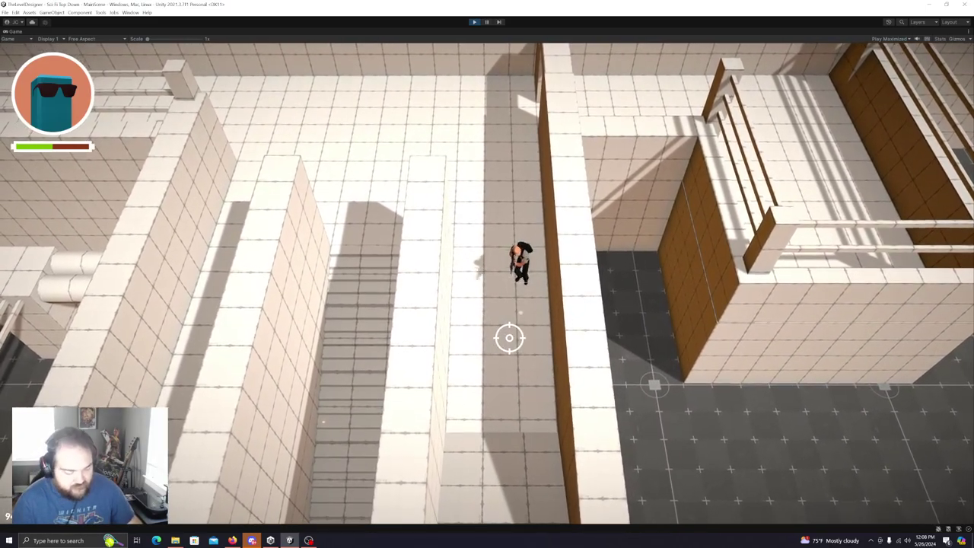
key(s)
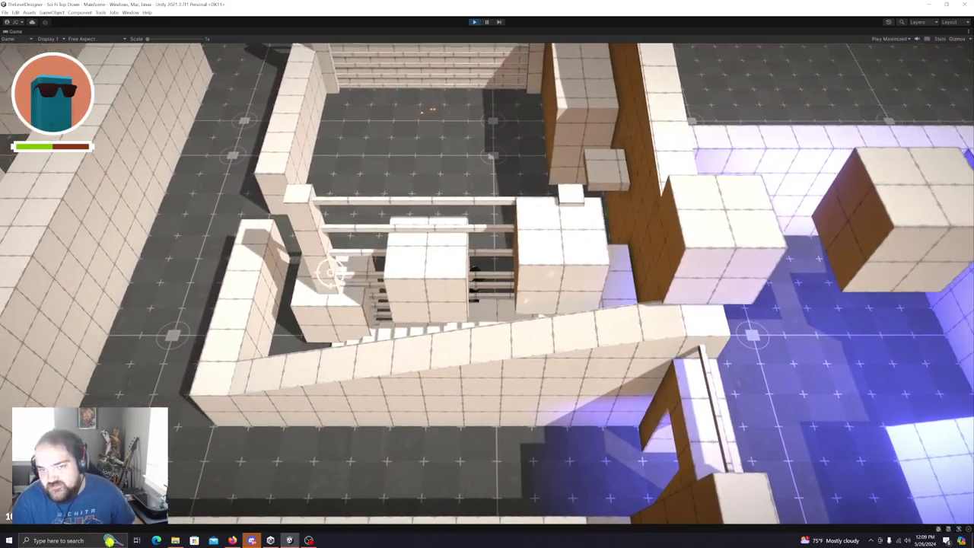
Playtest the ground-level corridor by moving the character past the low walls to the archway with the pipes, firing the rifle.
key(a)
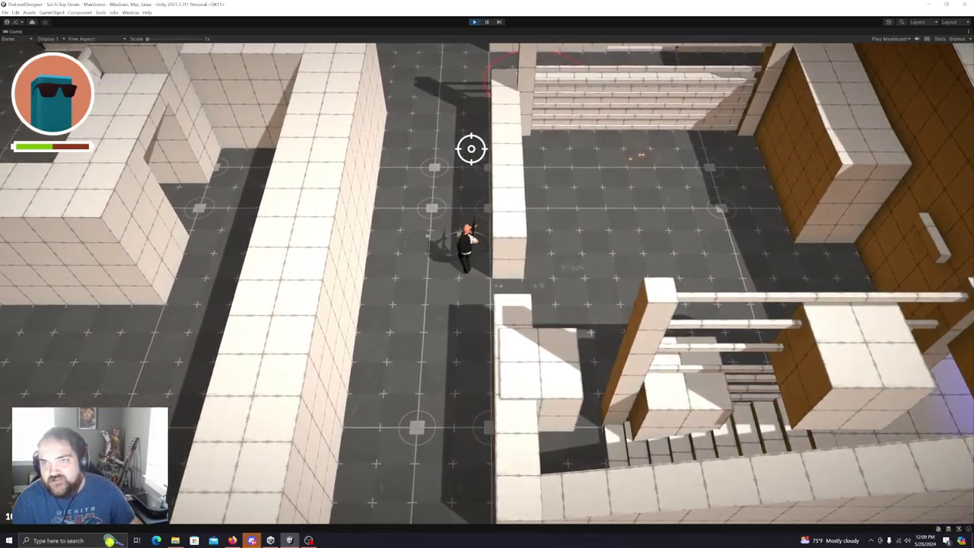
key(w)
key(a)
click(613, 250)
key(w)
key(a)
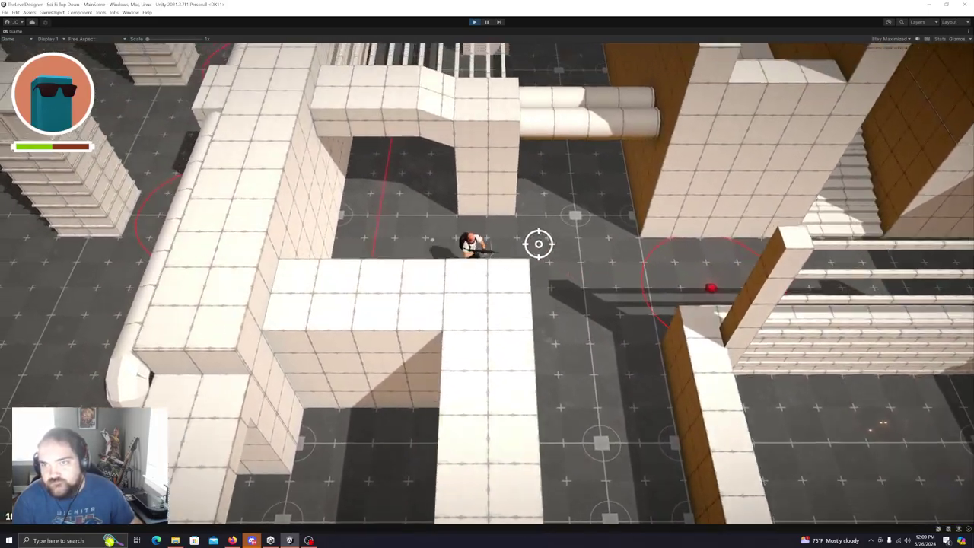
Fight the red-and-white enemy around the pipe archway, shooting while retreating beneath the pipes.
click(444, 163)
key(s)
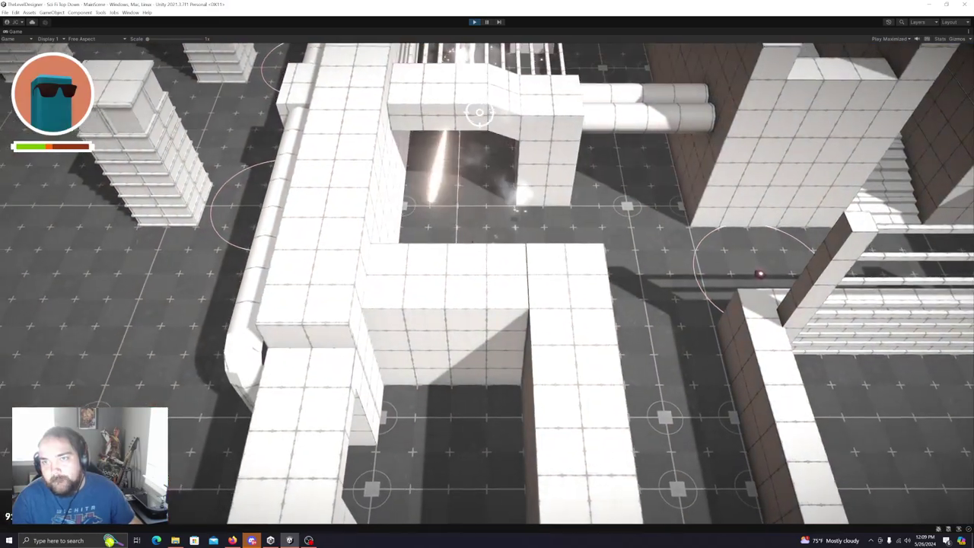
key(d)
key(w)
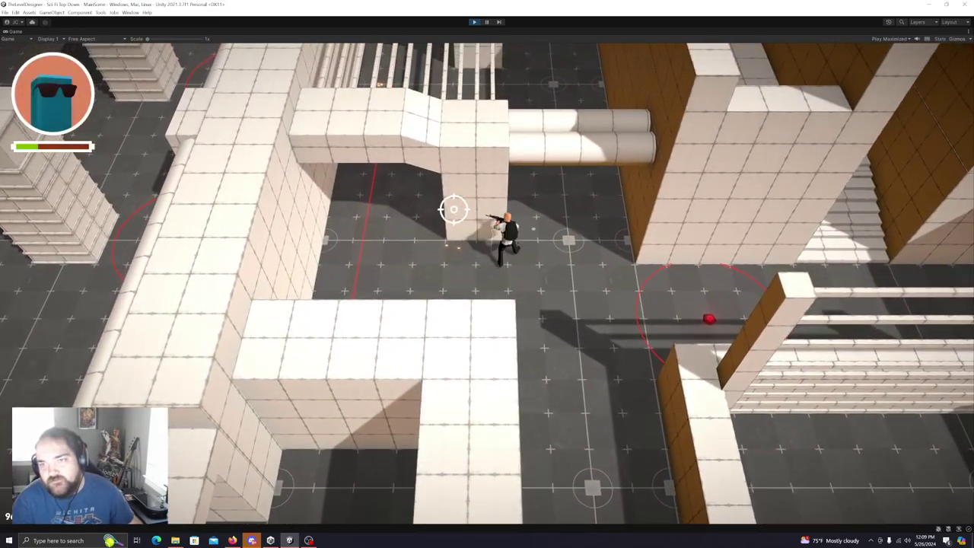
key(d)
click(340, 262)
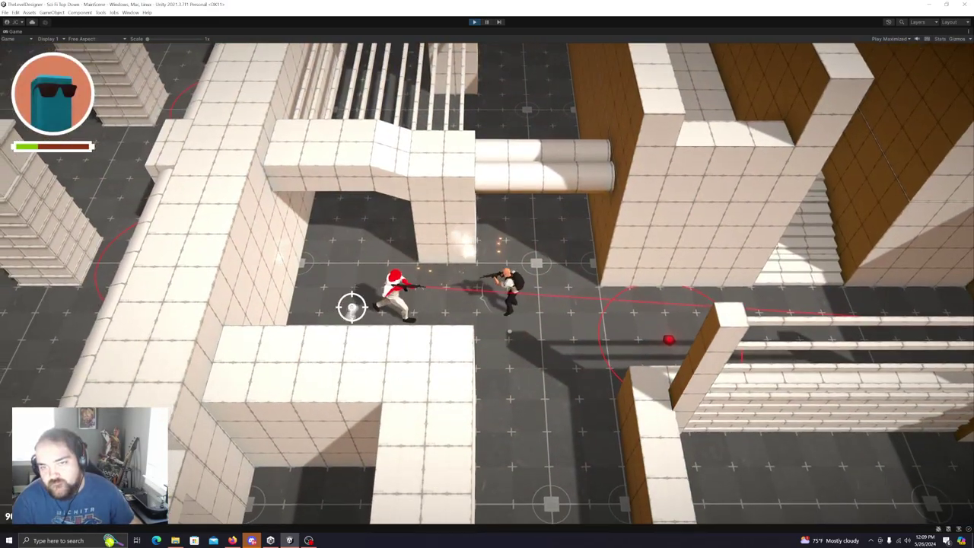
key(d)
key(w)
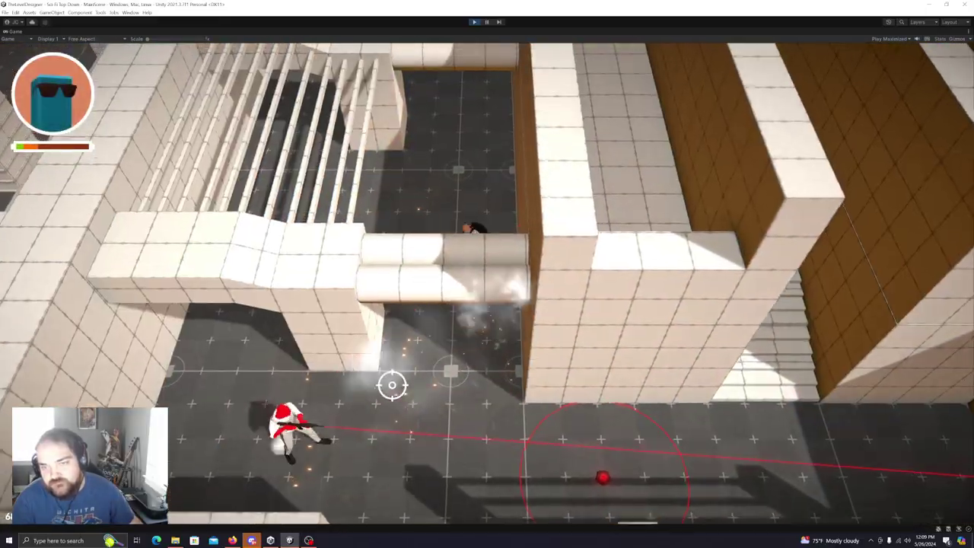
key(d)
click(565, 414)
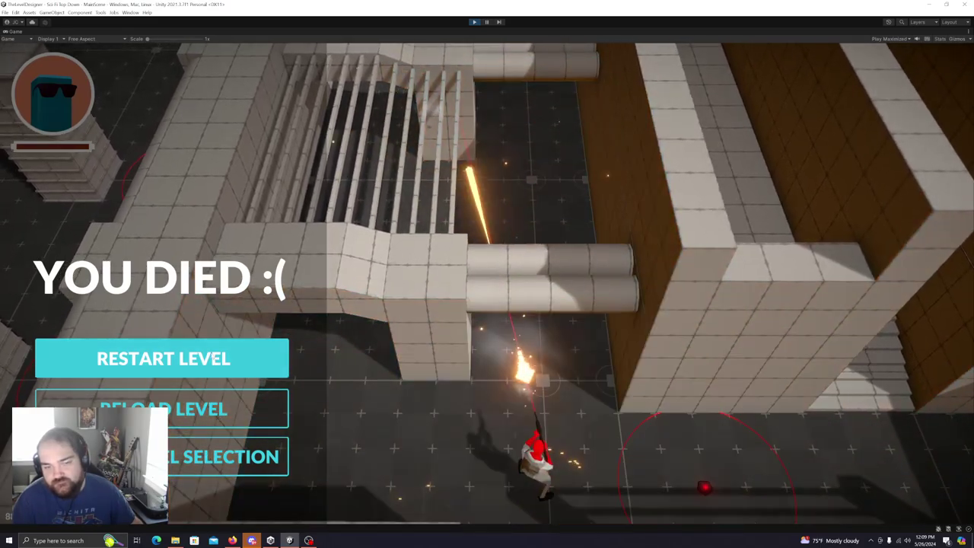
Restart the playtest and walk the character past the assault rifle pickup into the pillar room.
click(215, 355)
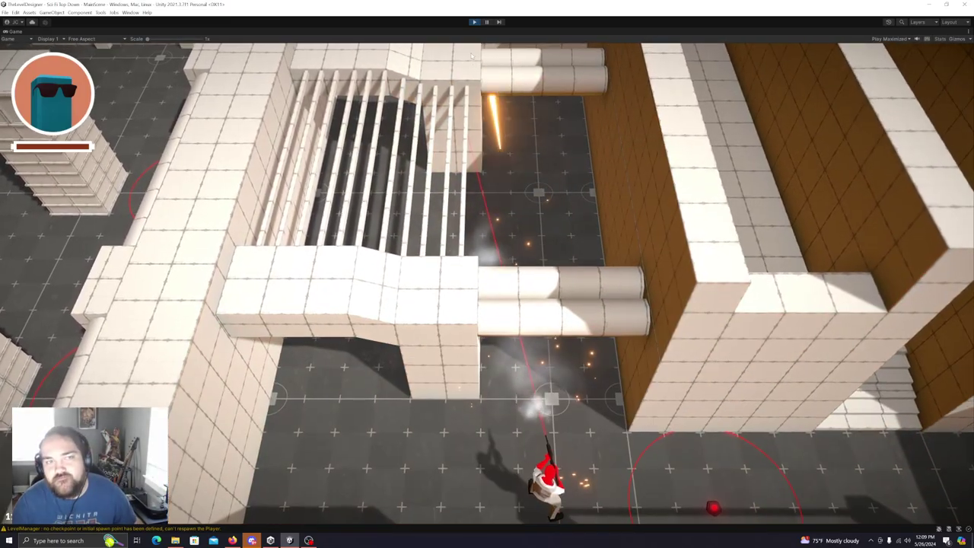
click(473, 23)
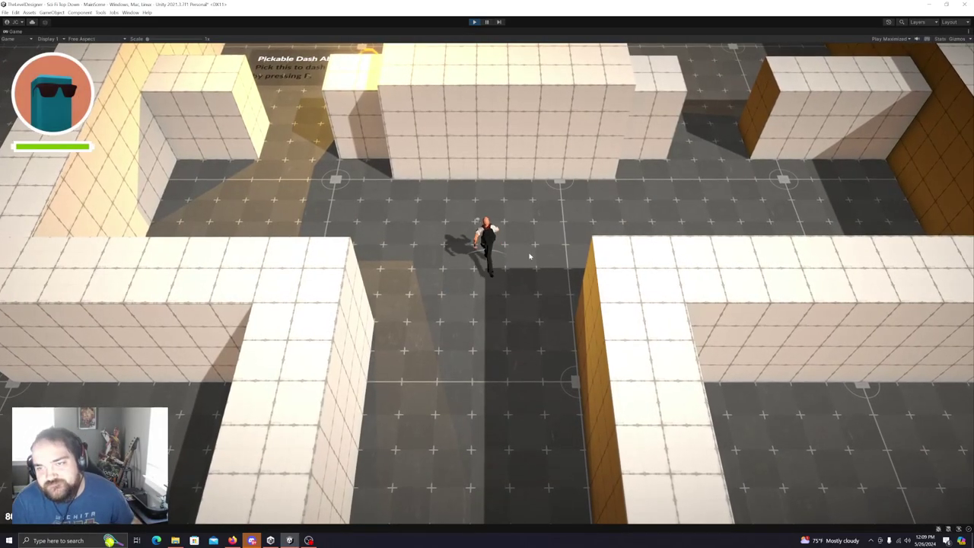
key(w)
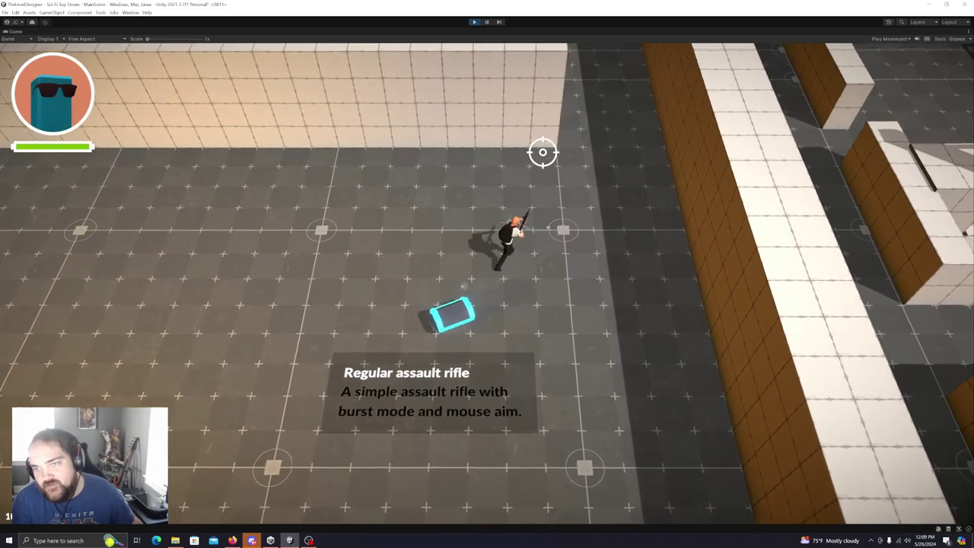
key(w)
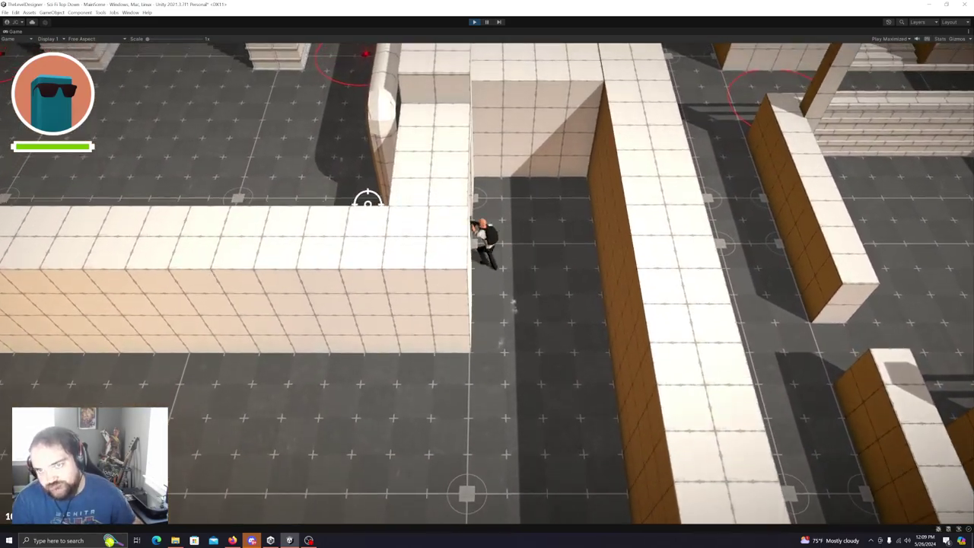
key(w)
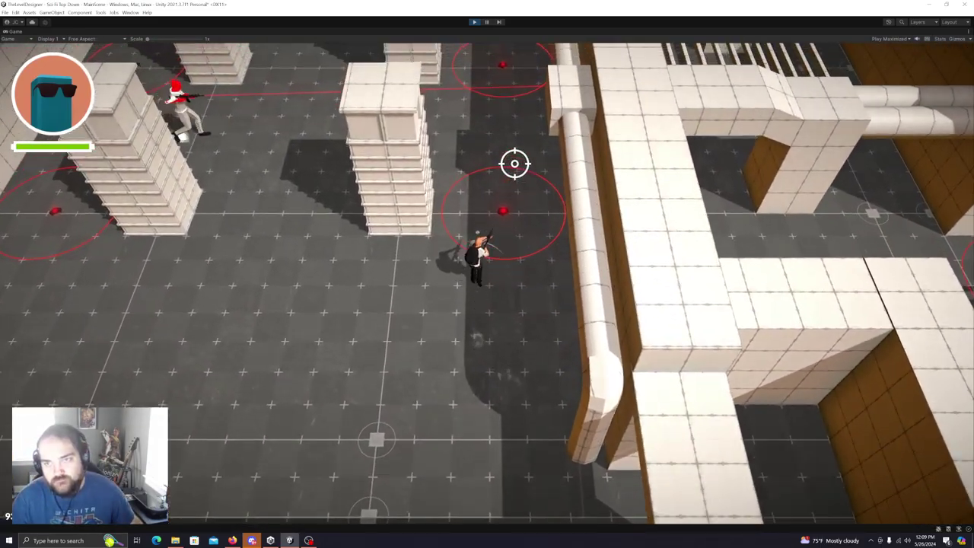
Playtest the pillar room combat by moving the character between the mines and pillars while shooting at the enemy.
key(space)
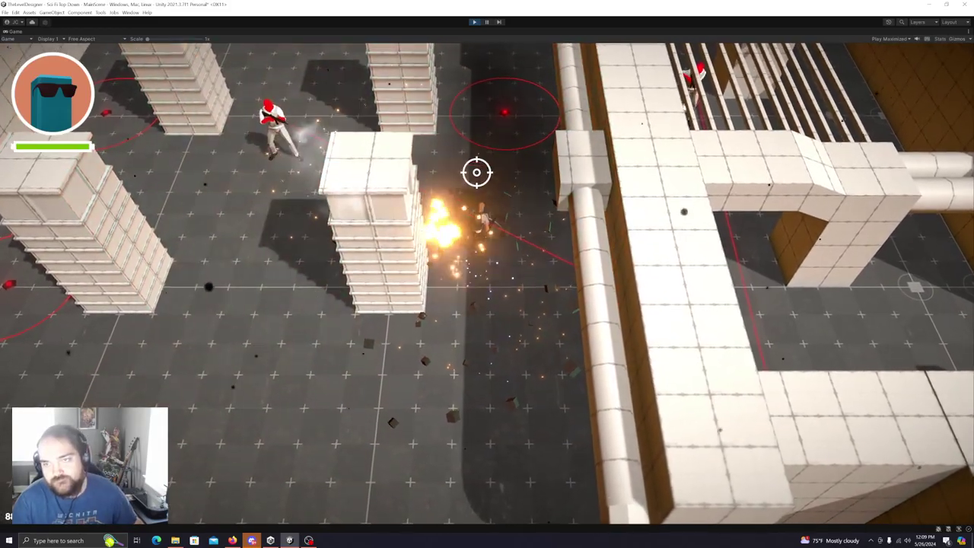
click(288, 118)
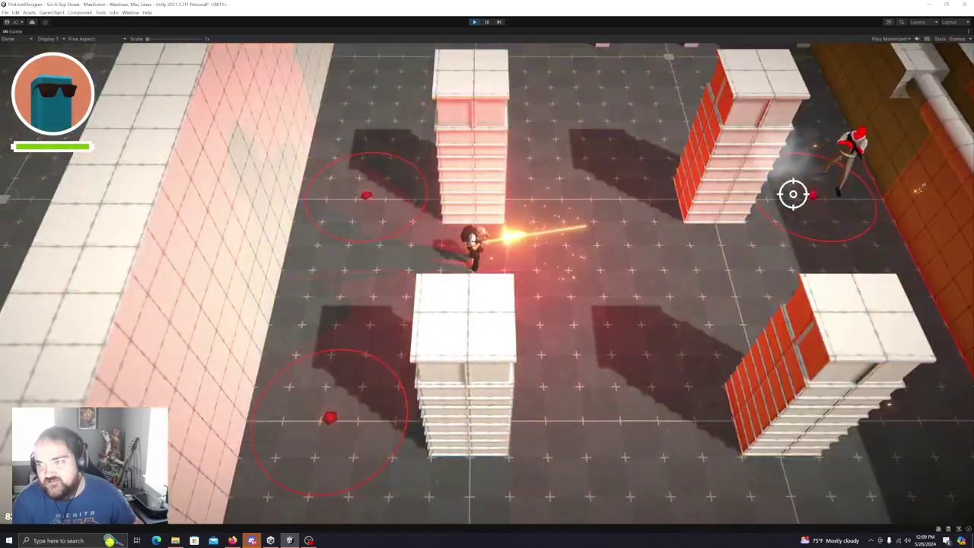
drag(793, 194, 838, 225)
key(w)
key(d)
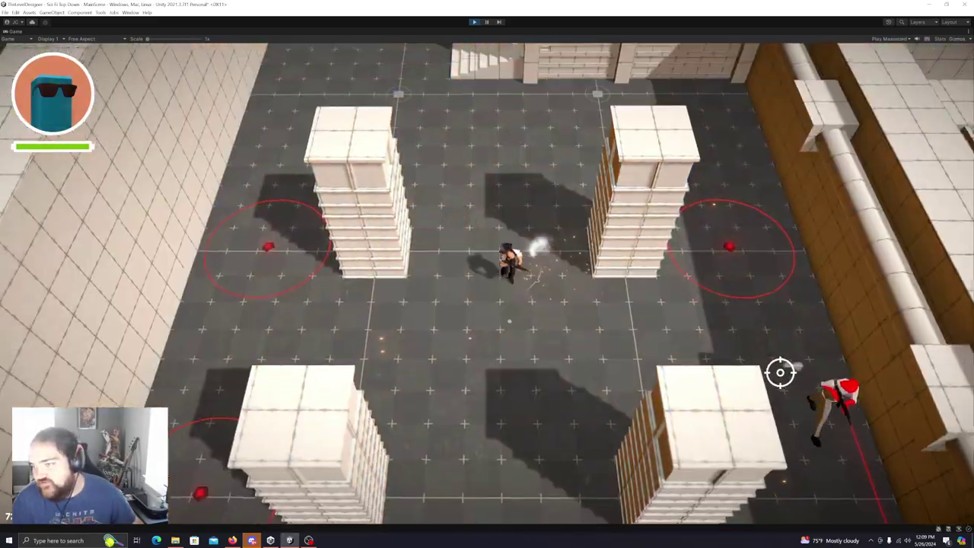
key(s)
click(826, 398)
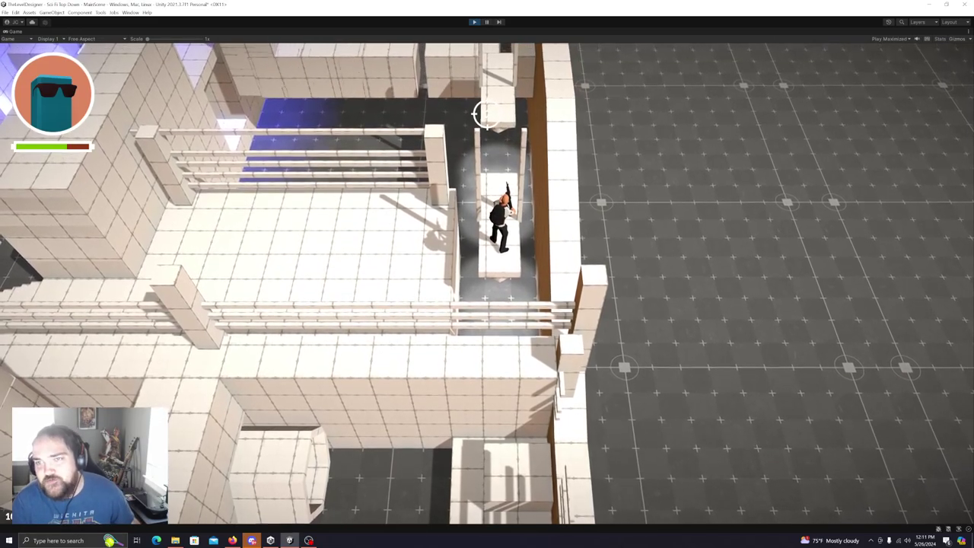
Cross the platforms beside the brown wall, follow the block ledge to the tall pillar and drop to the floor below.
key(w)
key(w)
key(space)
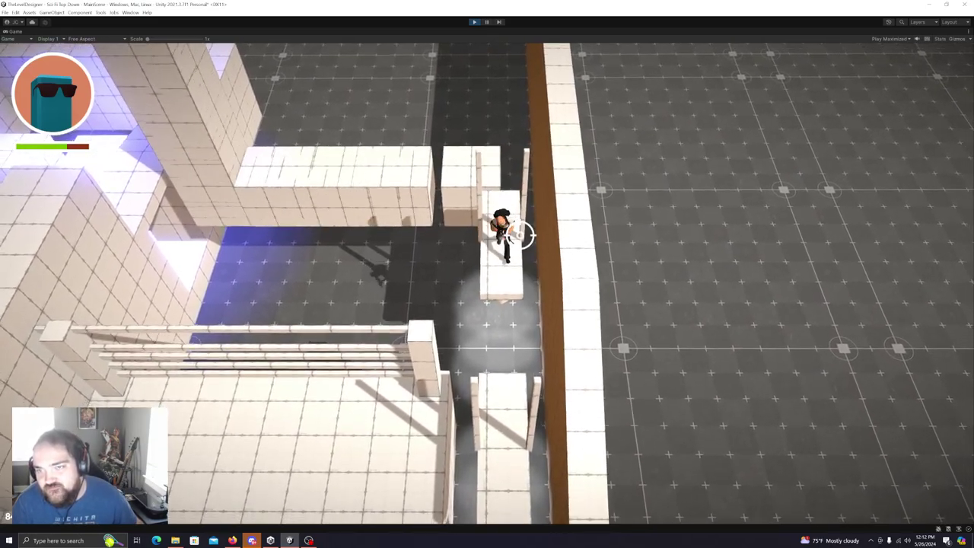
key(w)
key(a)
key(a)
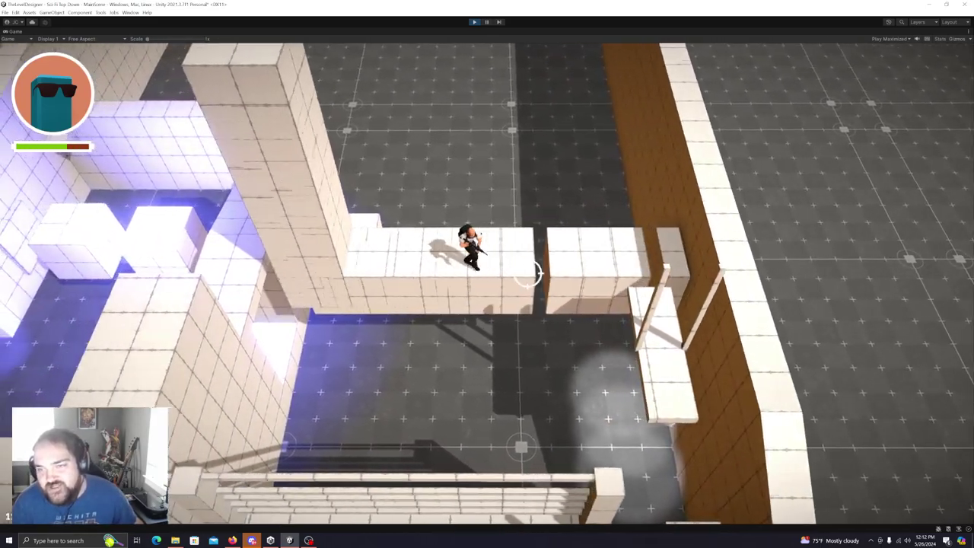
key(s)
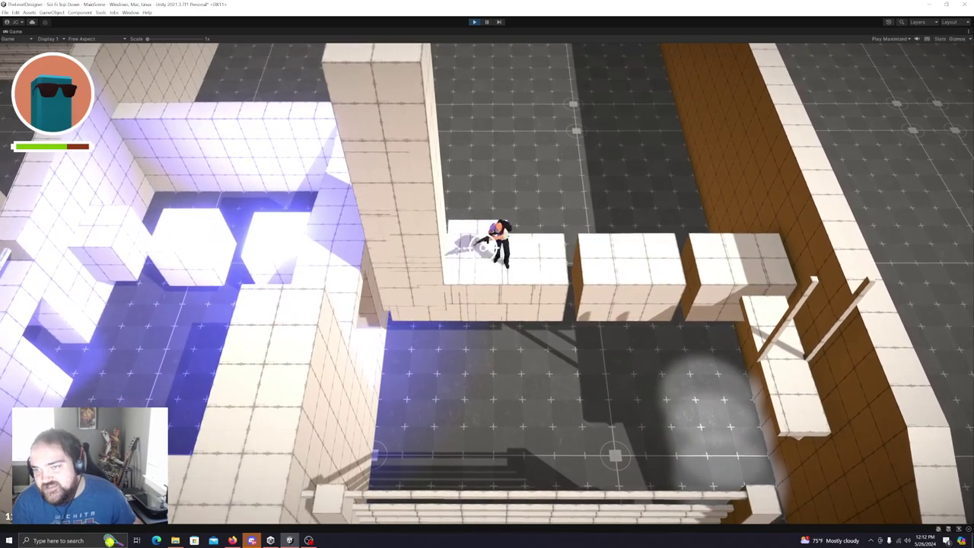
key(s)
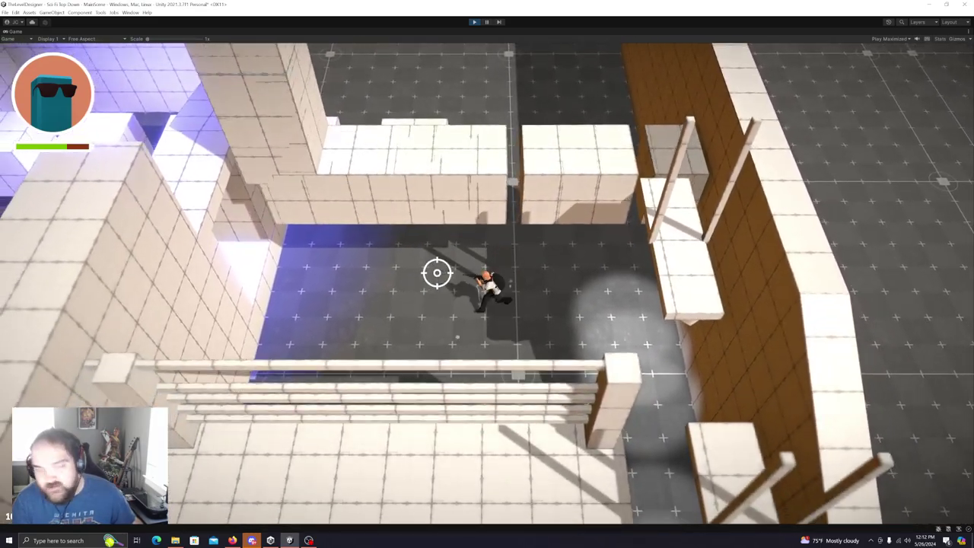
End the playtest and return to the Scene view of the room with the dash and rifle pickups.
key(Escape)
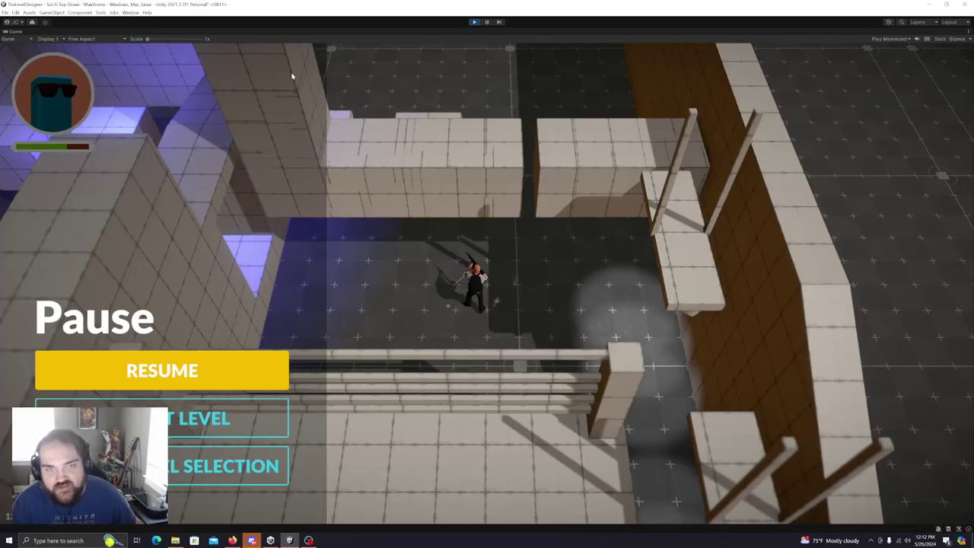
click(473, 24)
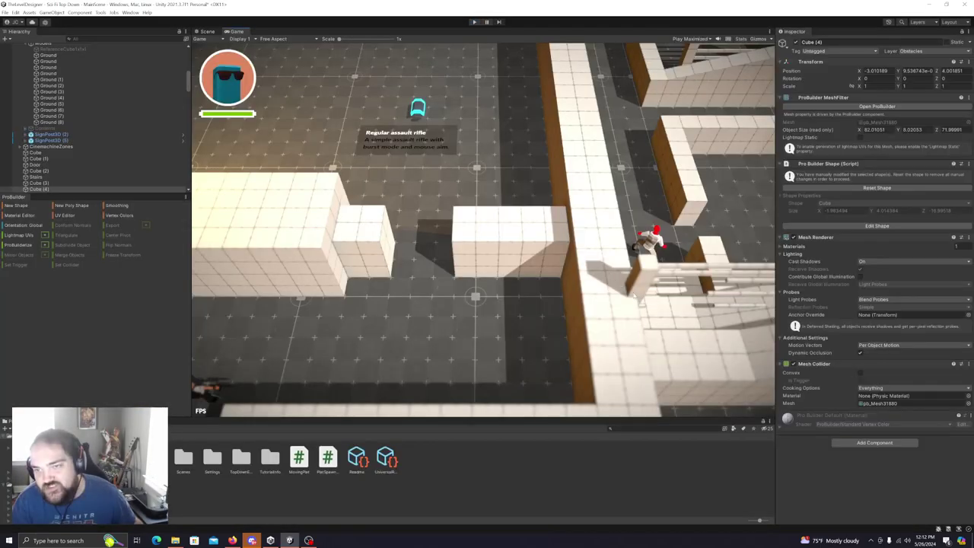
click(209, 31)
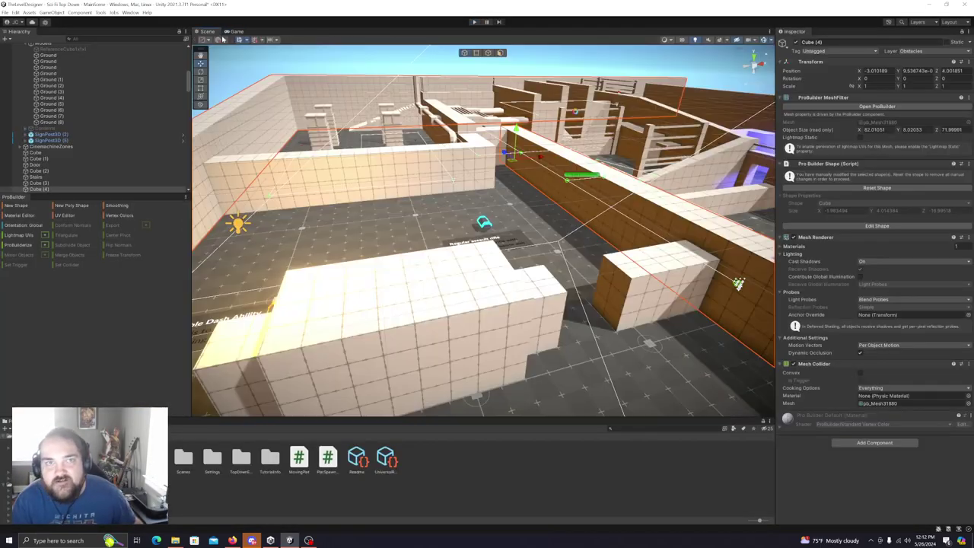
right_drag(546, 279, 487, 304)
key(w)
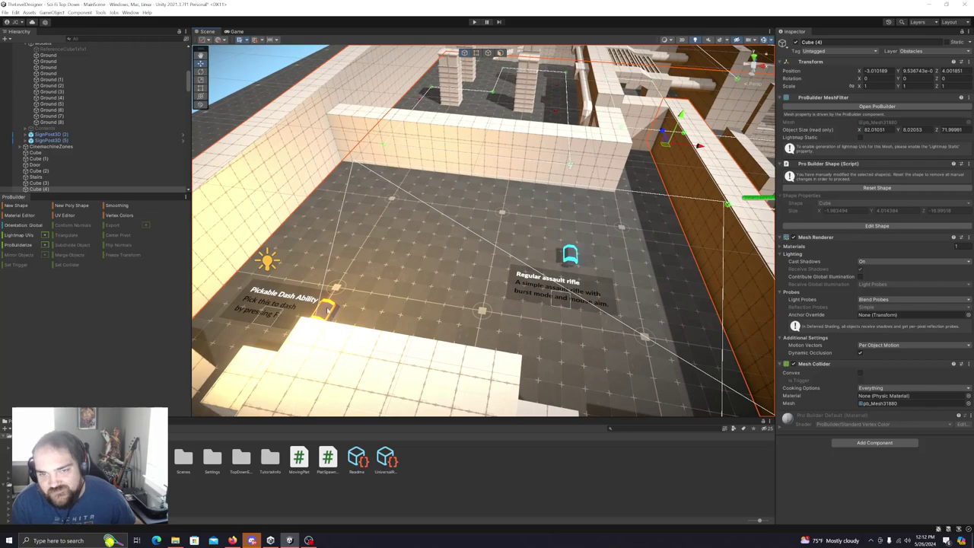
Open the Sound feedback settings of the dash pickup's PickedFeedback object.
click(326, 307)
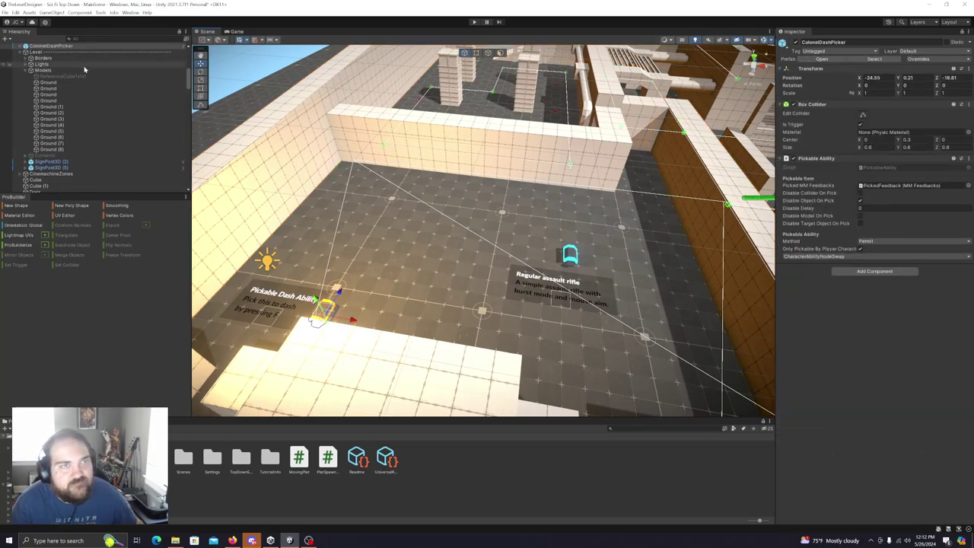
scroll(74, 85, up, 3)
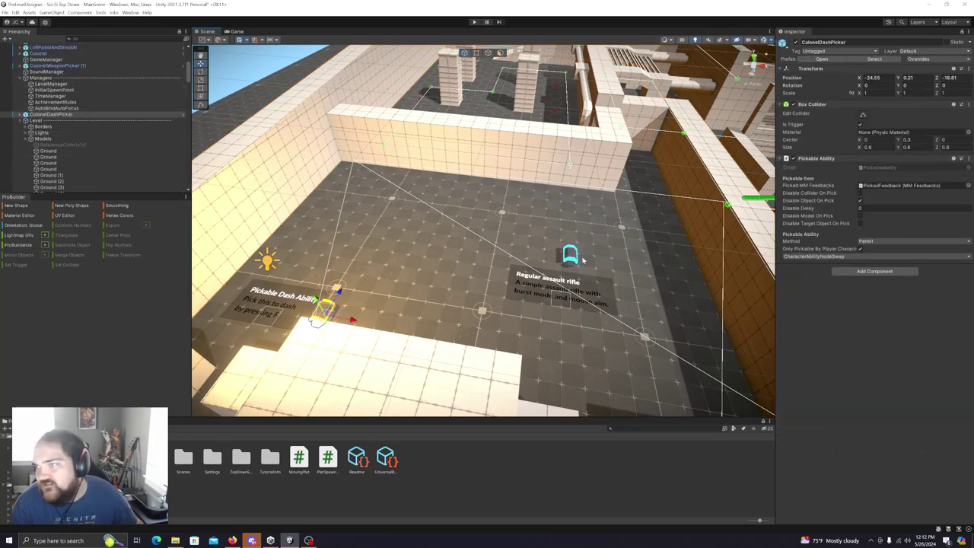
click(25, 114)
click(54, 127)
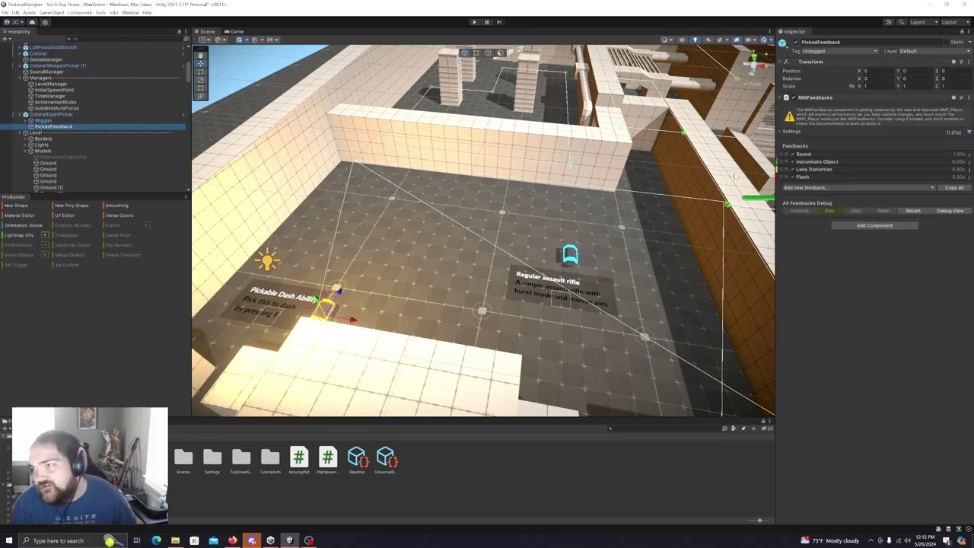
click(787, 155)
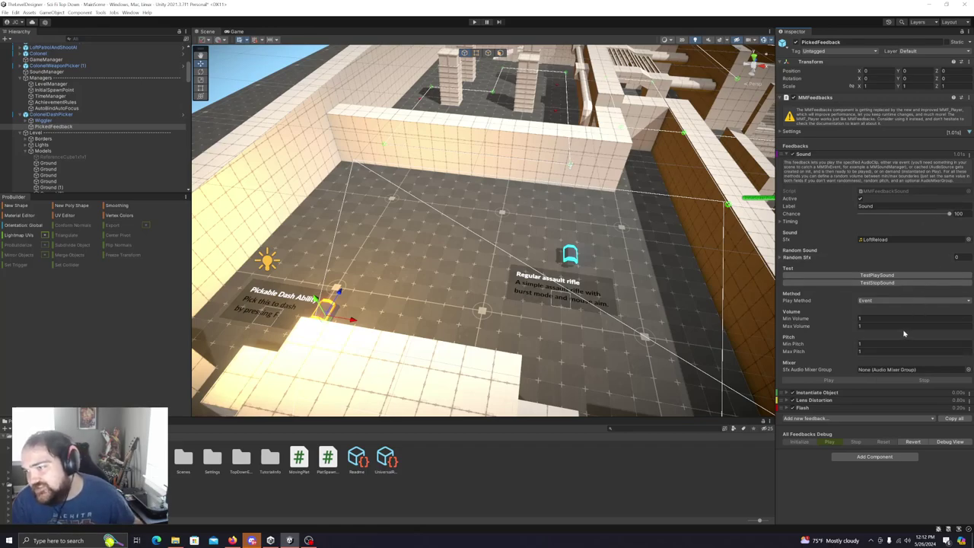
Set both the minimum and maximum volume of the dash pickup's sound feedback to 0.3.
drag(857, 319, 851, 320)
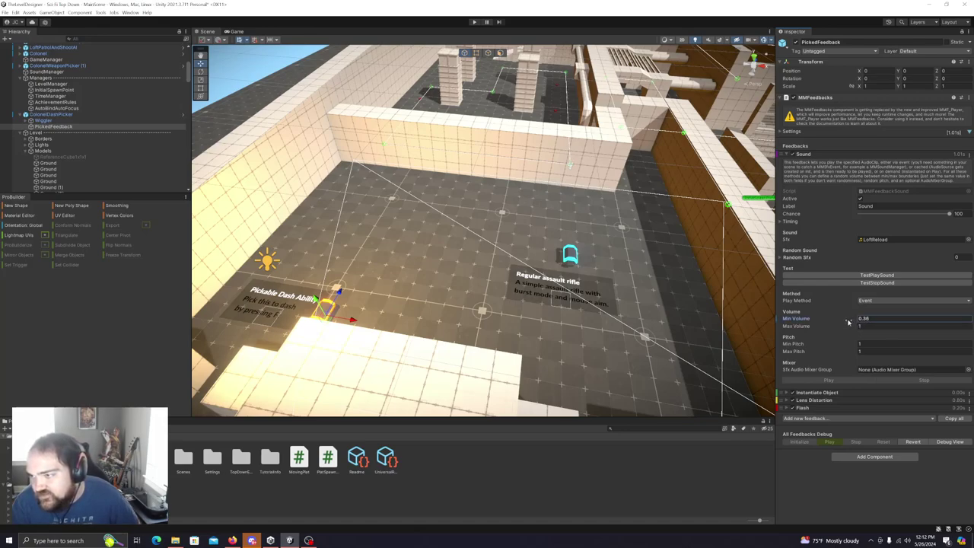
click(882, 322)
click(887, 320)
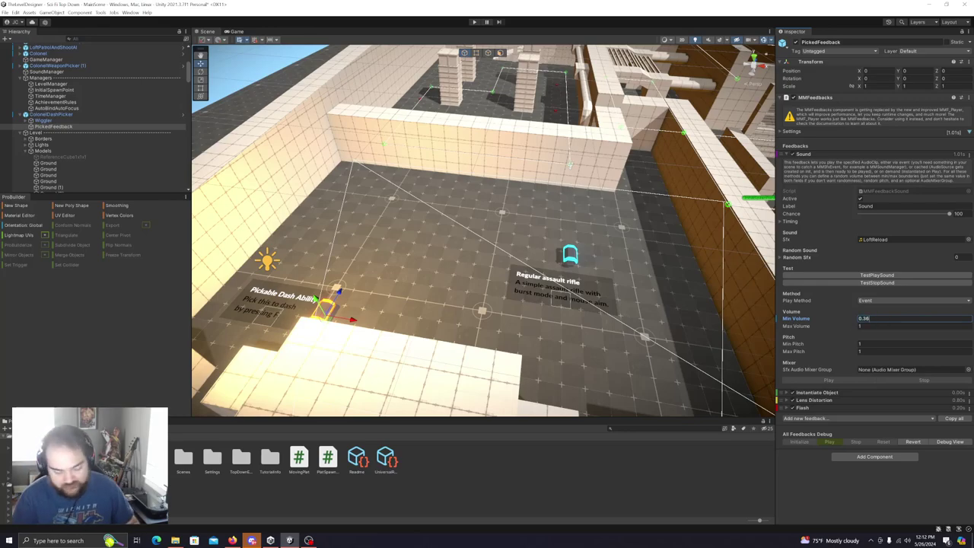
key(BackSpace)
key(Tab)
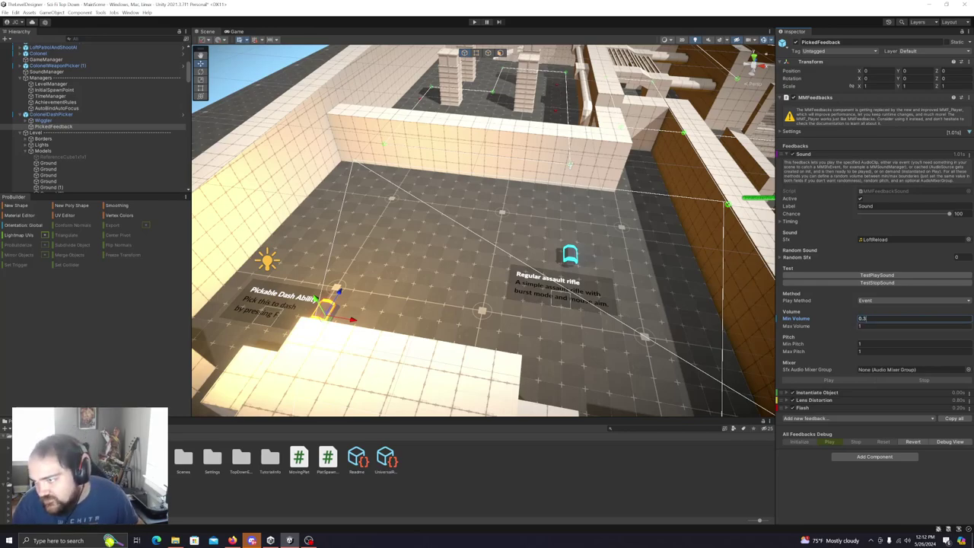
text(0.3)
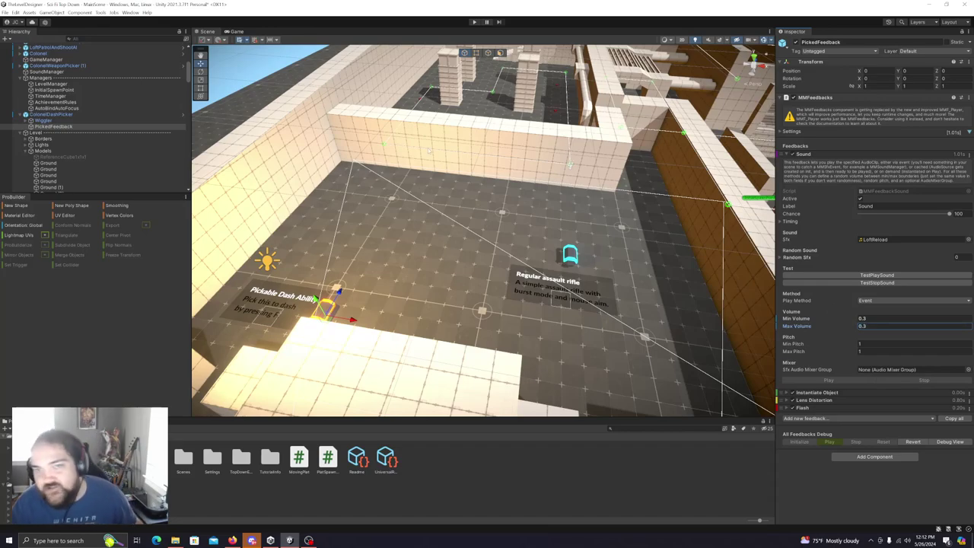
Set the minimum and maximum volume of the assault rifle pickup's PickedFeedback sound to 0.3.
click(559, 259)
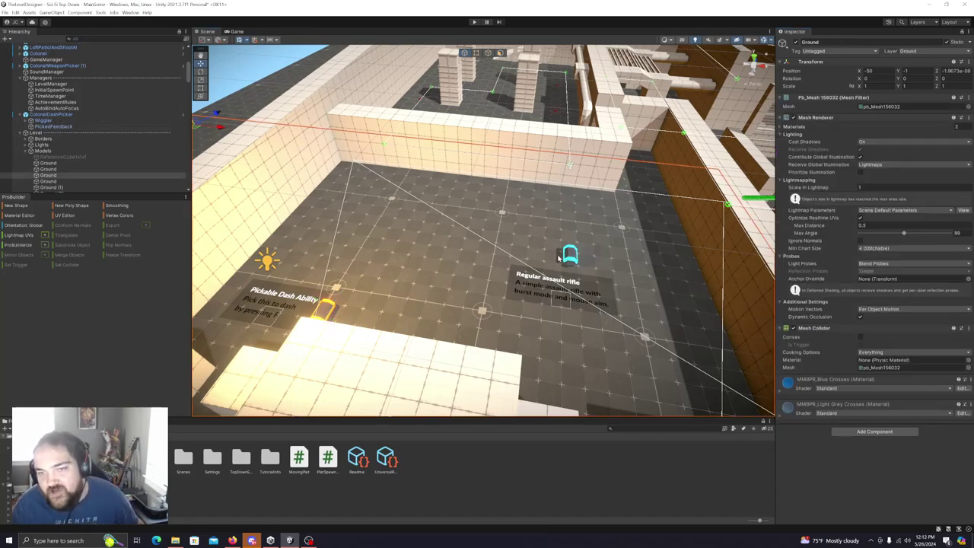
click(569, 256)
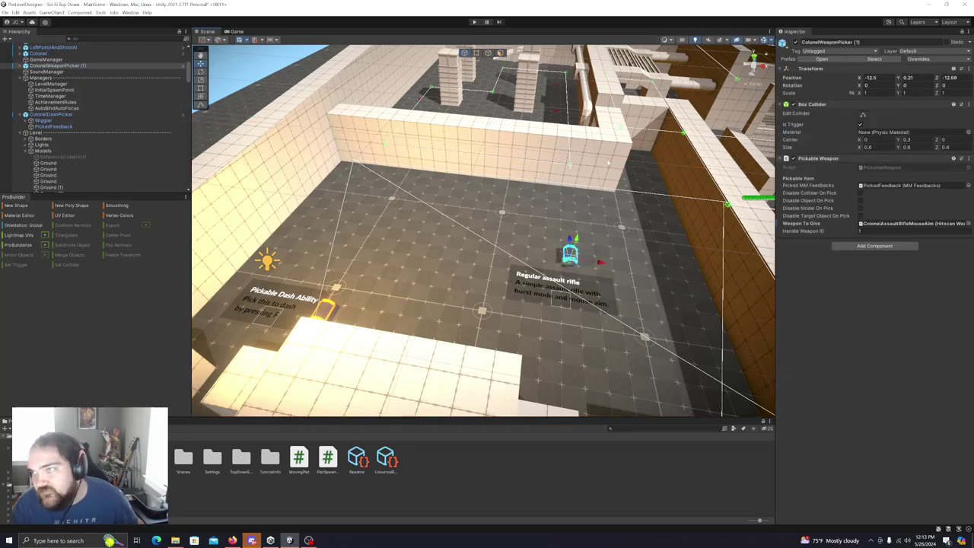
click(21, 67)
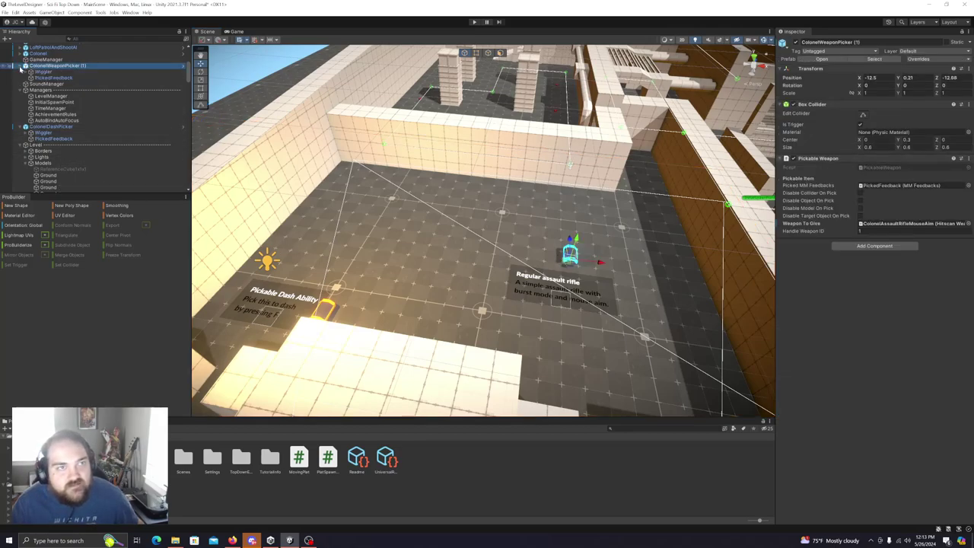
click(53, 78)
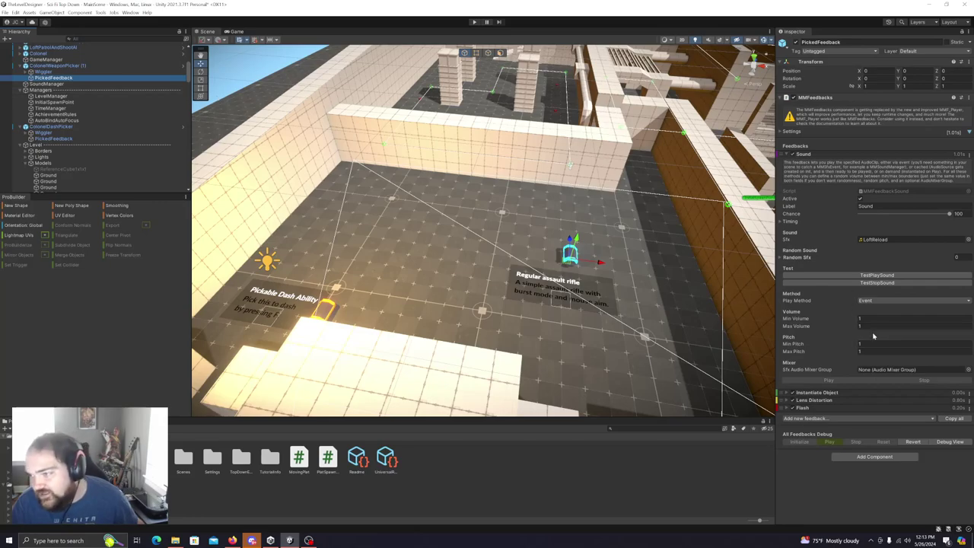
click(875, 318)
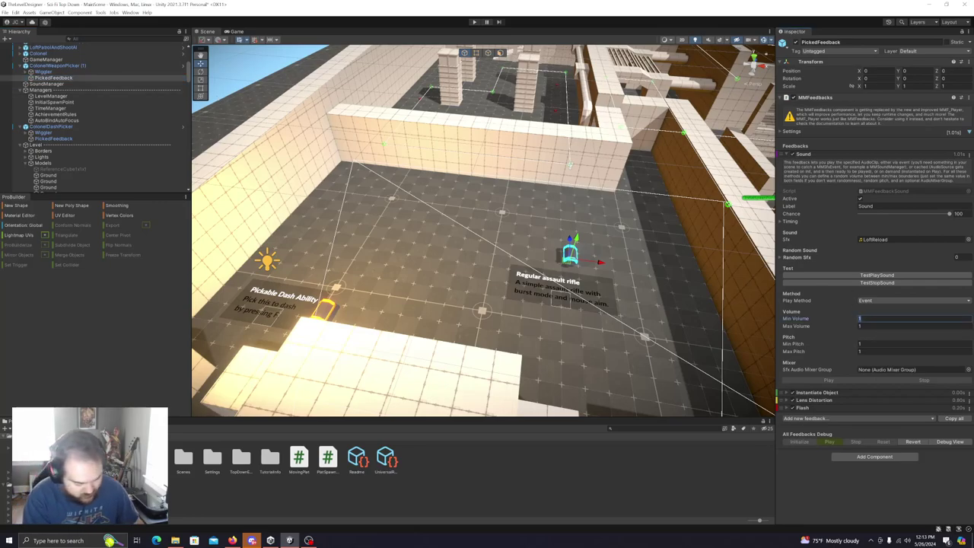
click(880, 326)
text(.3)
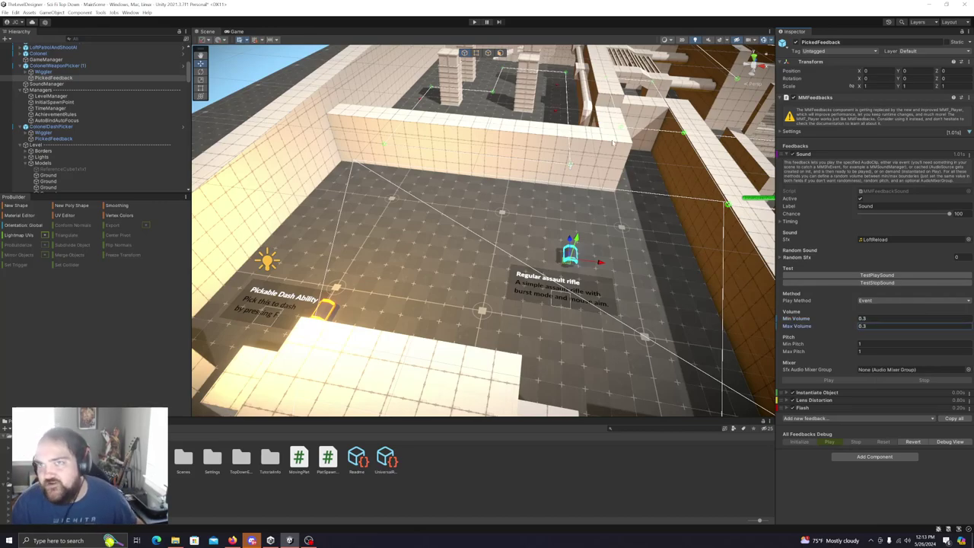
Save the scene and start a new playtest.
click(5, 12)
click(38, 53)
click(473, 23)
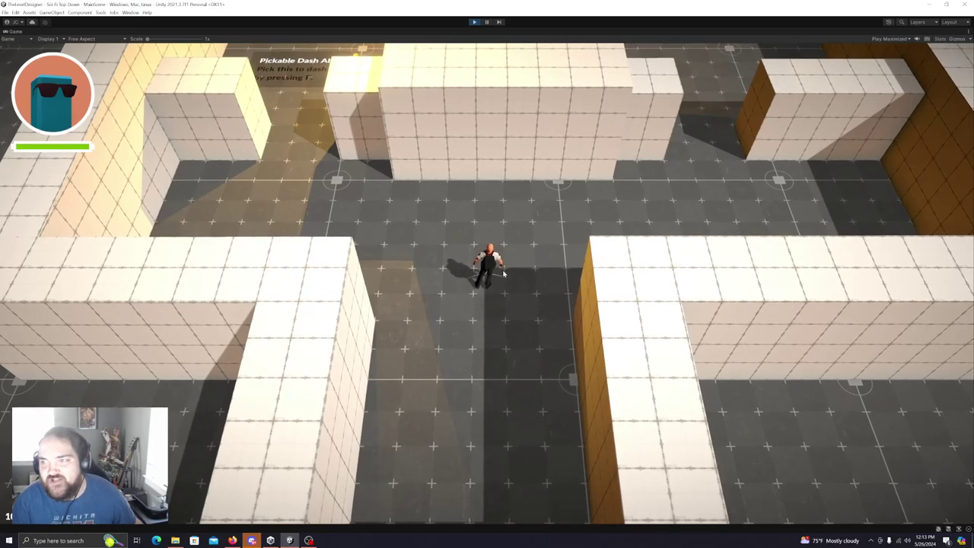
Walk the character over the dash pickup and the assault rifle pickup to test their pickup sounds.
key(w)
key(a)
key(w)
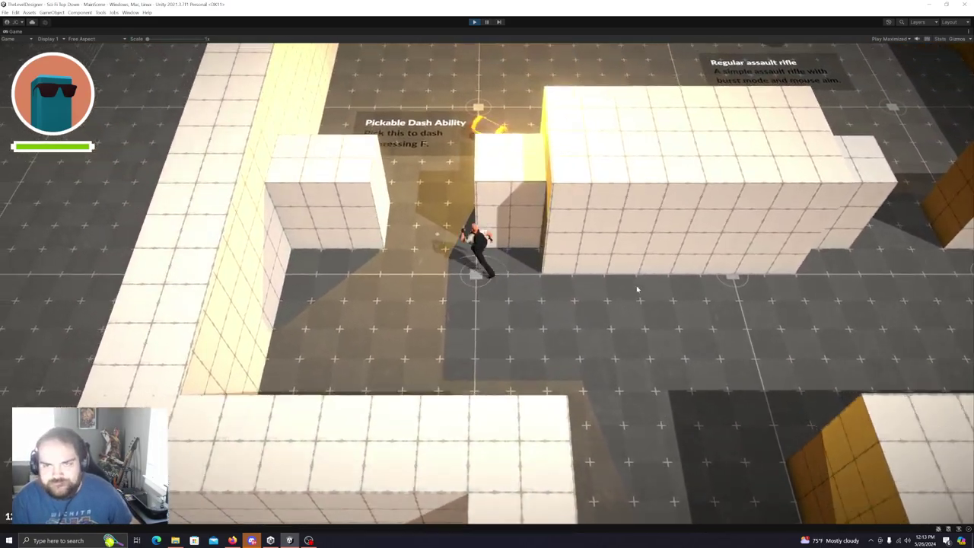
key(s+a)
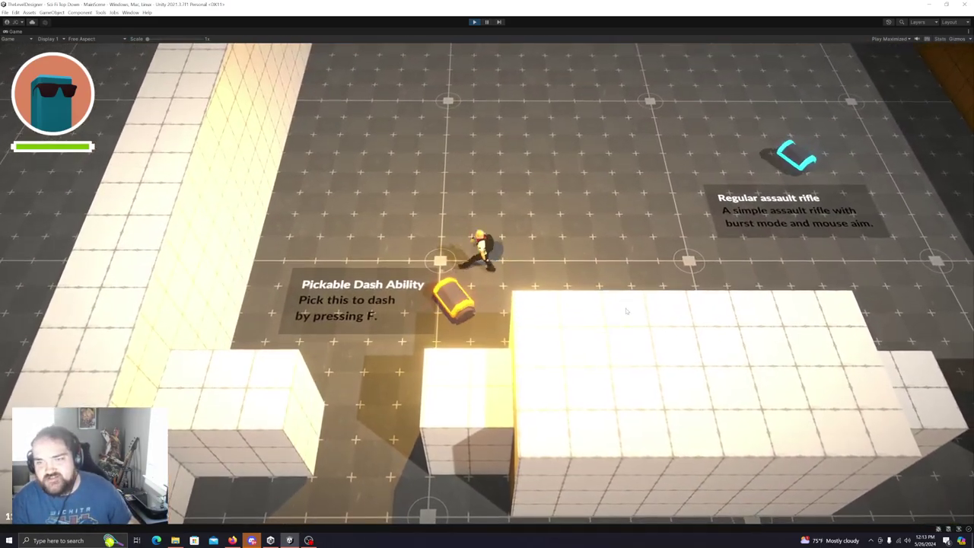
key(d)
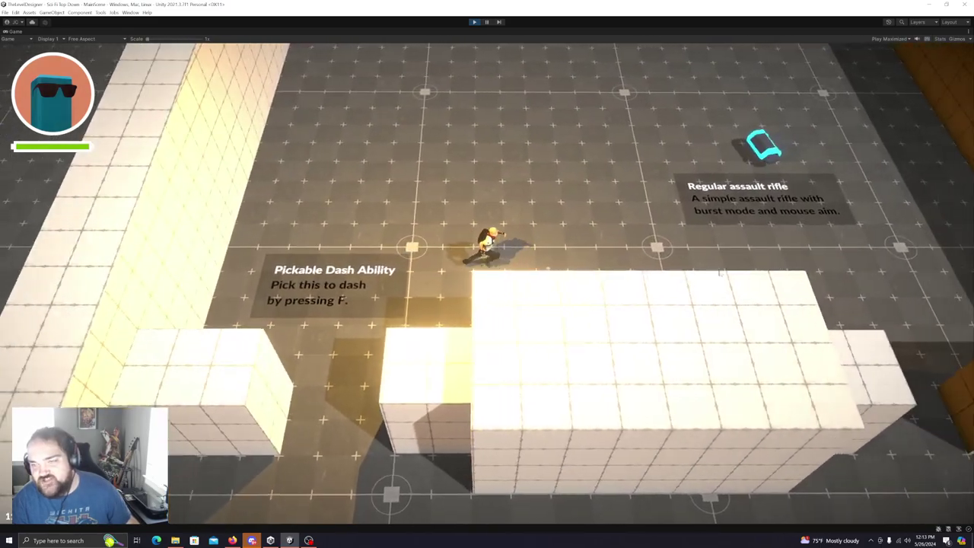
key(w+d)
key(w+d)
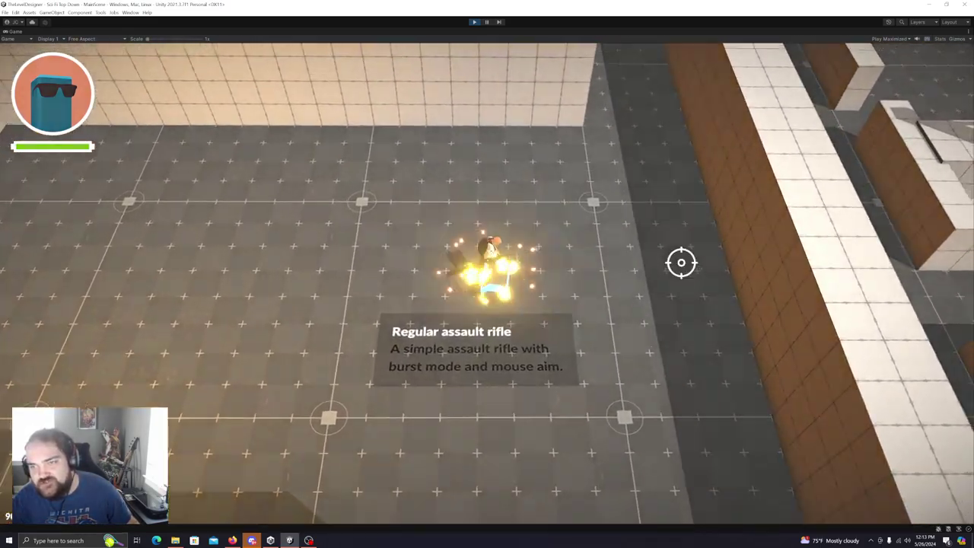
key(w+d)
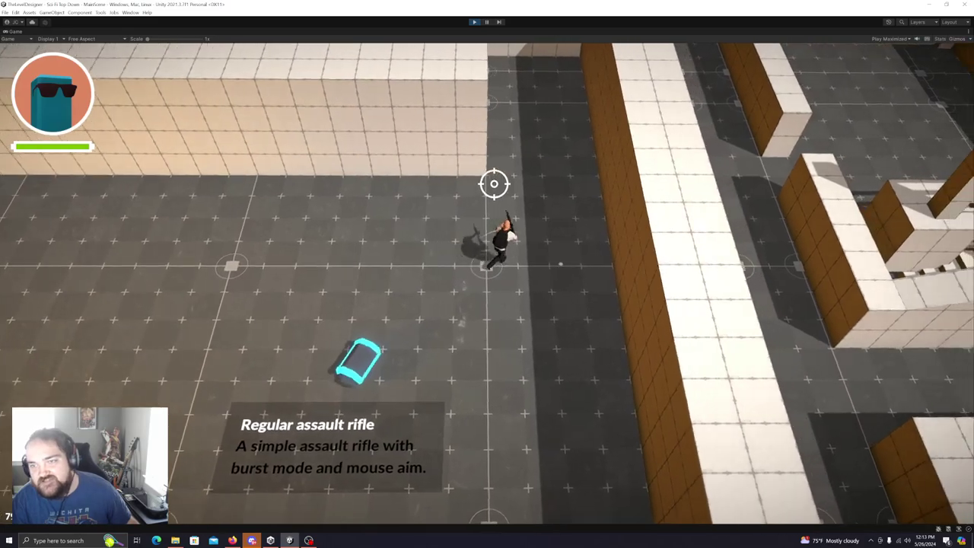
Walk into the pillar room and shoot at the enemy beside the mines, and end the playtest.
key(w)
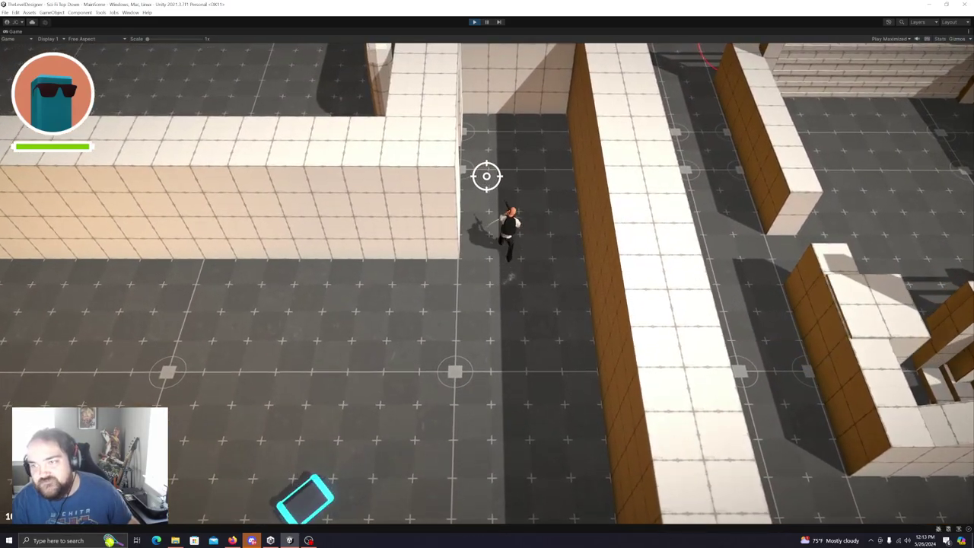
key(a)
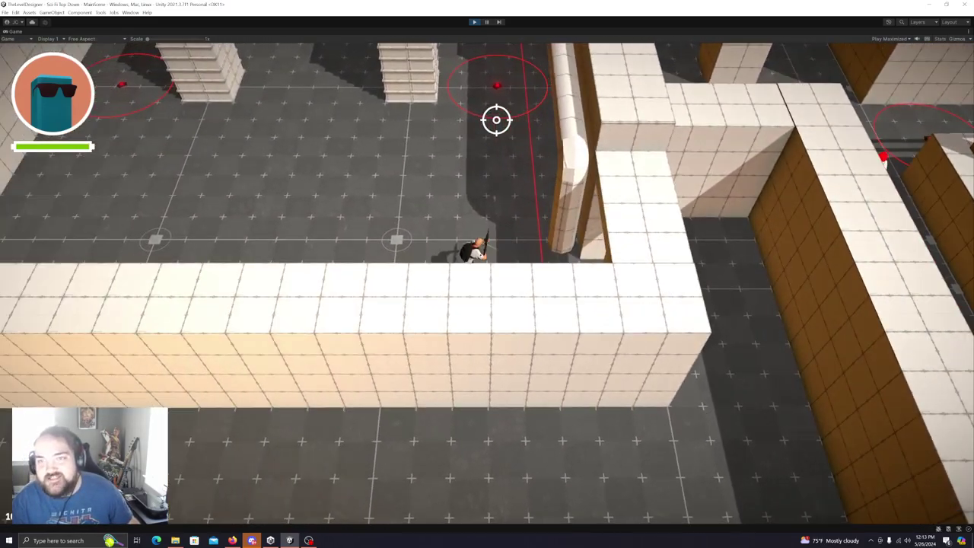
key(w)
click(604, 83)
key(w)
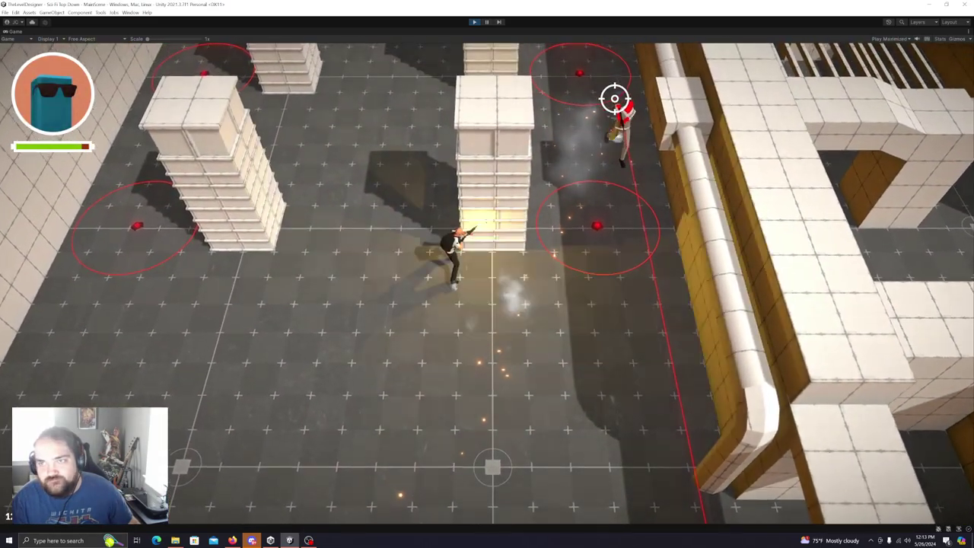
key(Escape)
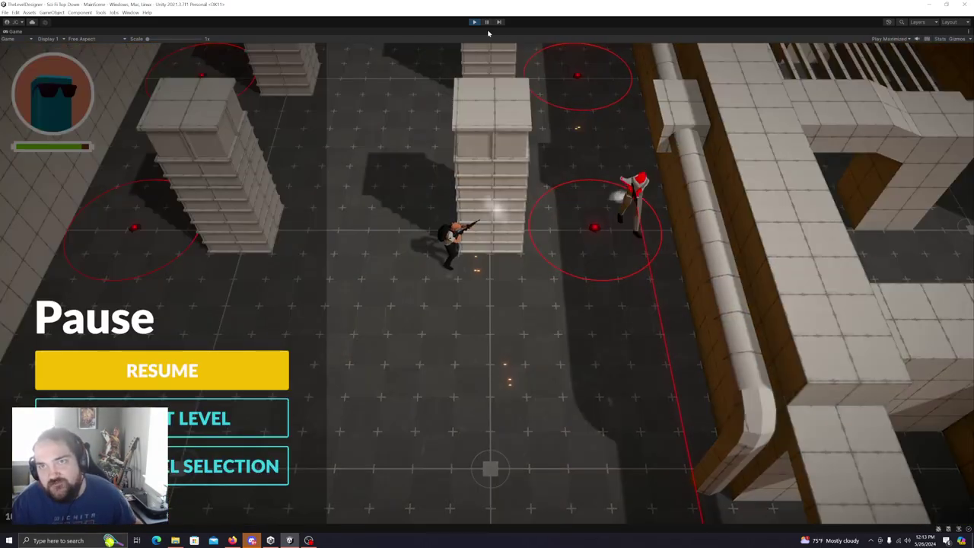
click(475, 22)
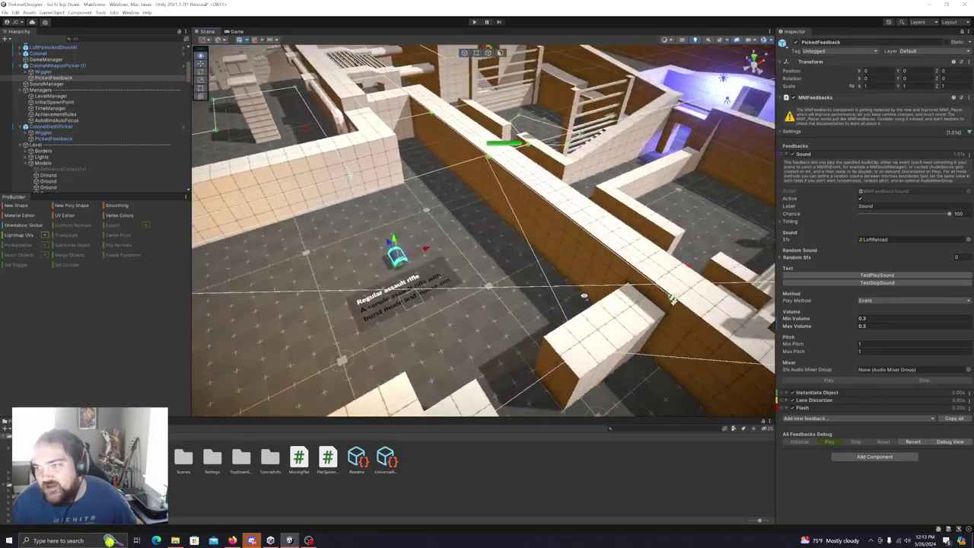
Select MovePlat (1) and examine its Plat Spawner settings and the open area beside the blue-lit room.
key(w)
right_drag(584, 296, 510, 258)
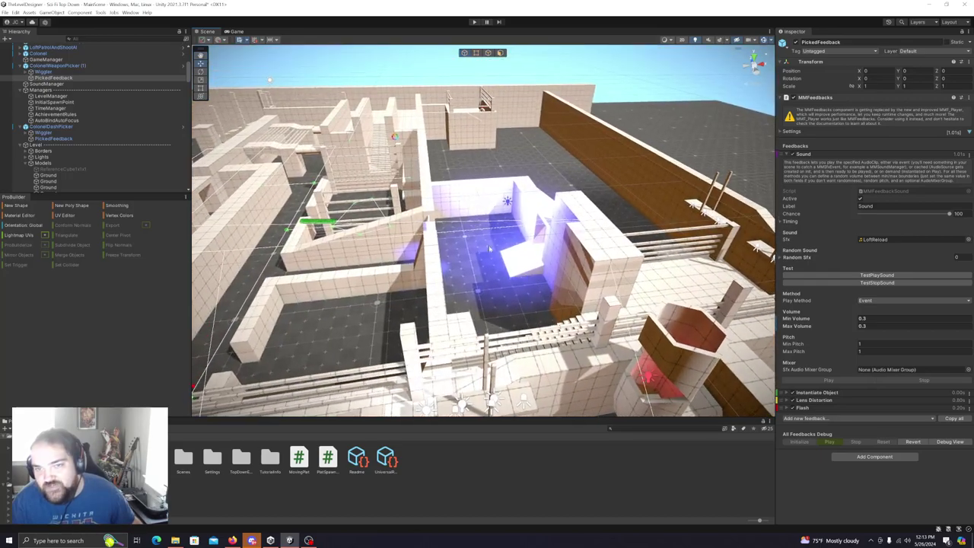
key(d)
right_drag(607, 236, 625, 240)
scroll(92, 121, up, 6)
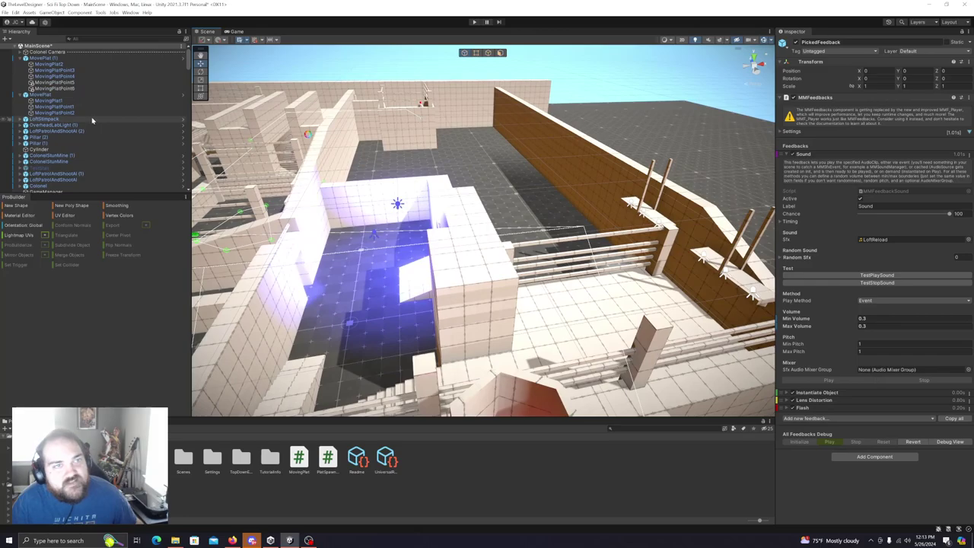
click(50, 59)
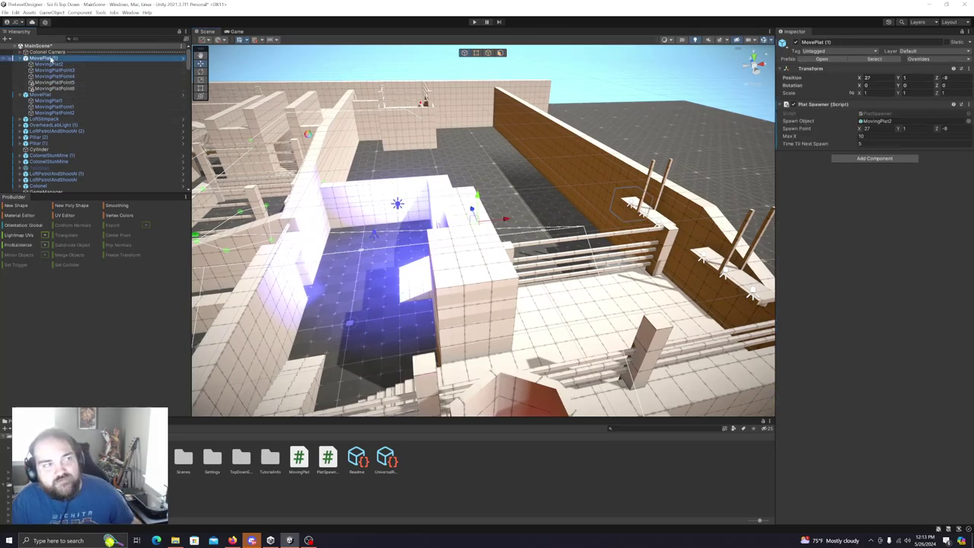
key(w)
right_drag(599, 250, 599, 256)
key(e)
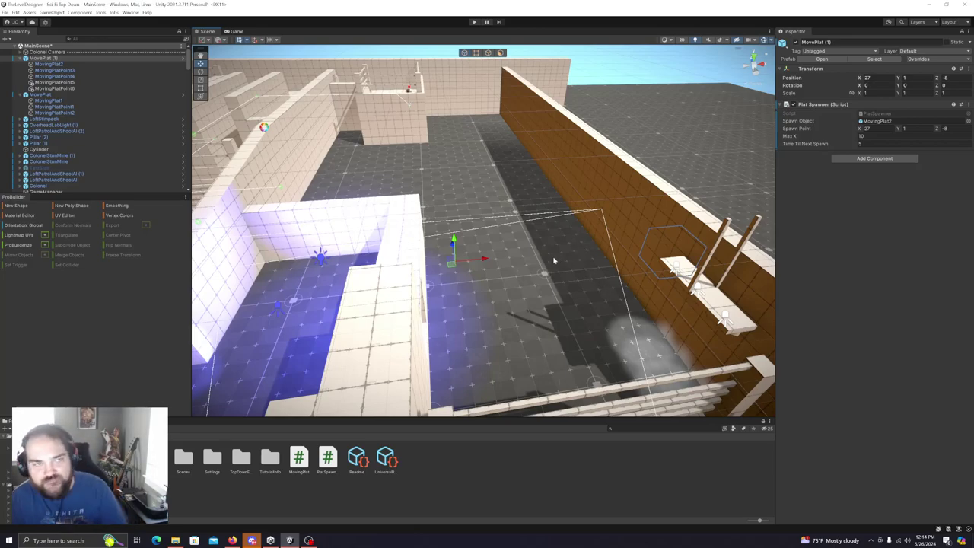
right_drag(624, 256, 595, 252)
Select the MovePlat object and examine its platform along the brown wall.
click(44, 95)
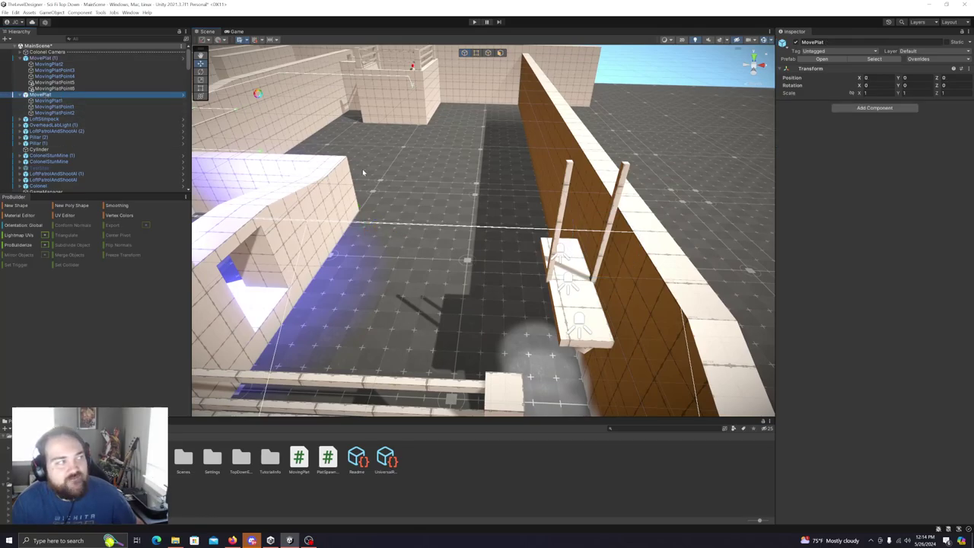
key(f)
key(a)
right_drag(431, 197, 556, 252)
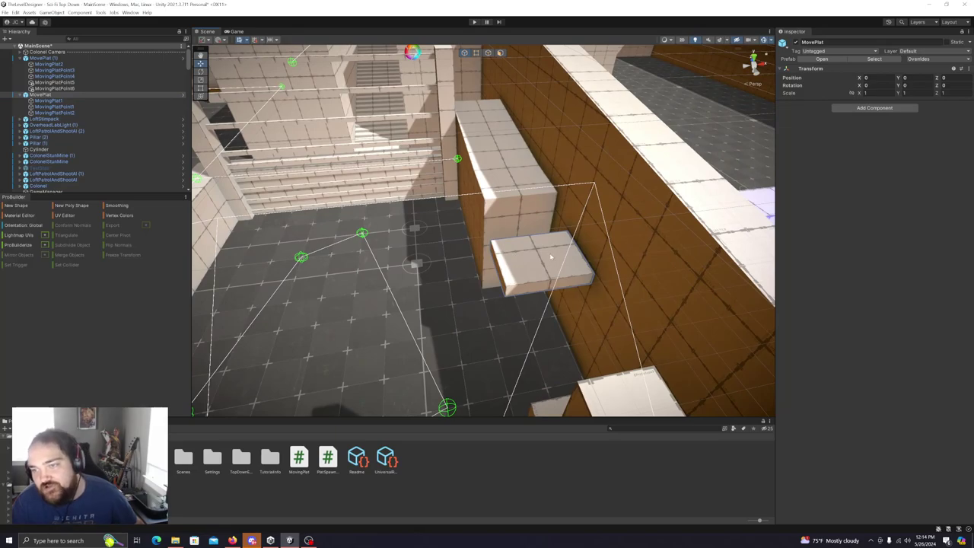
Set the Game view to Play Focused and start the game.
click(235, 31)
click(689, 39)
click(693, 47)
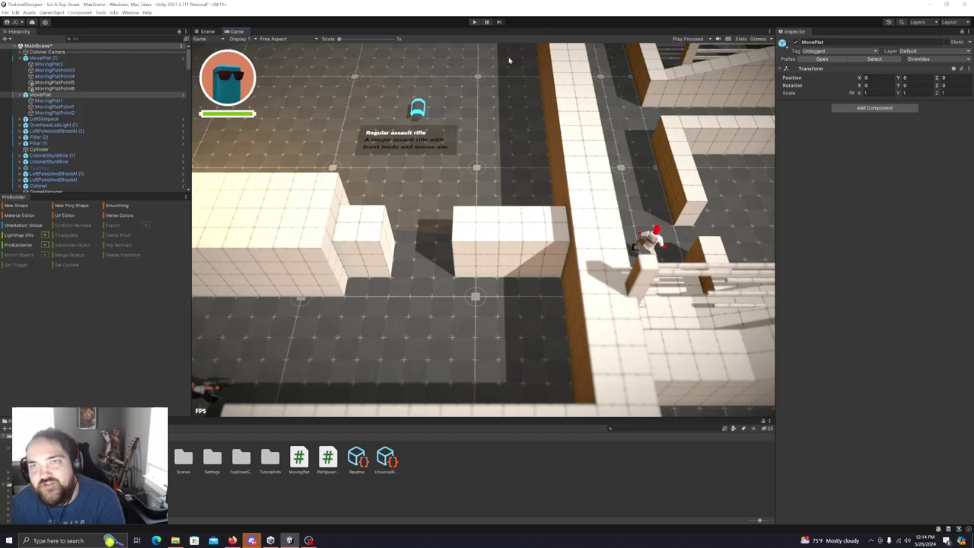
click(472, 22)
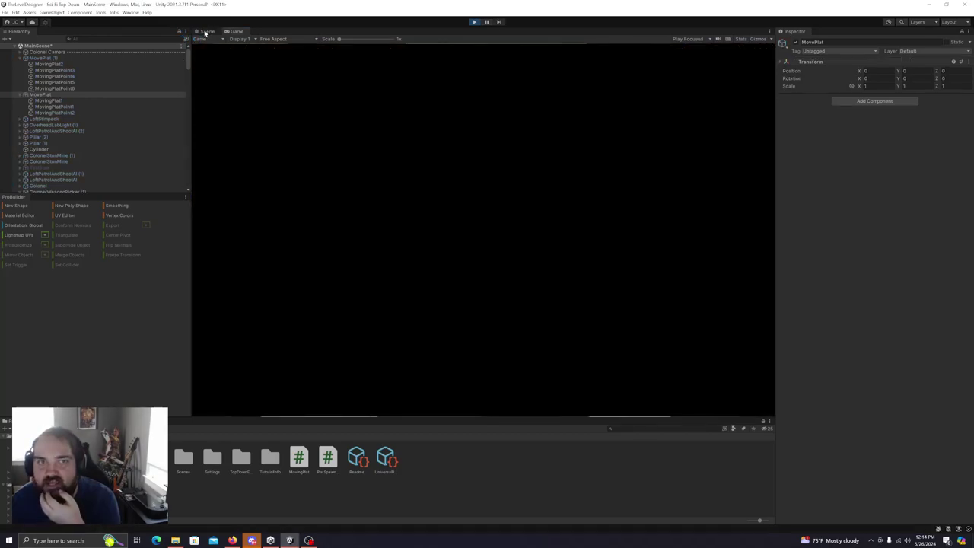
Watch the moving platform in the Scene view during play and inspect MovePlat (1)'s Plat Spawner values.
click(205, 31)
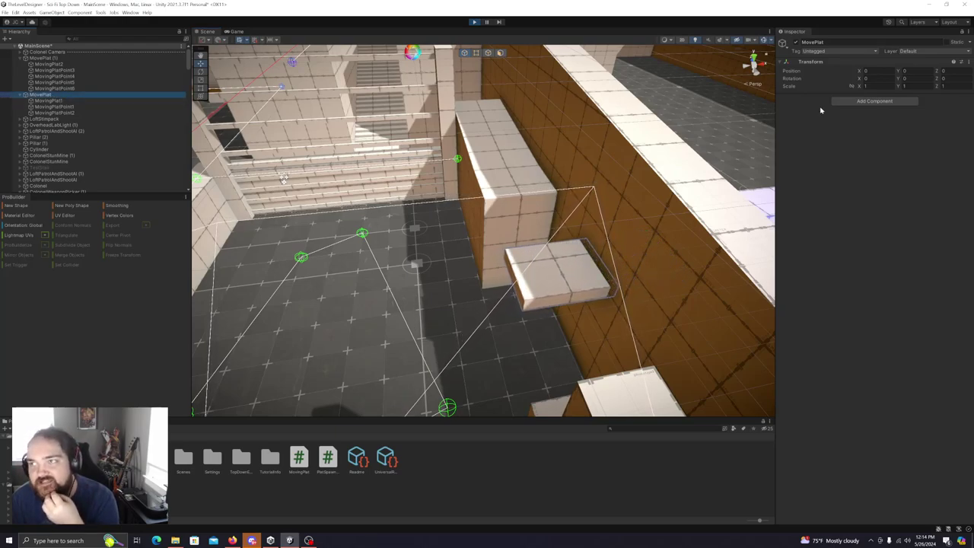
click(67, 59)
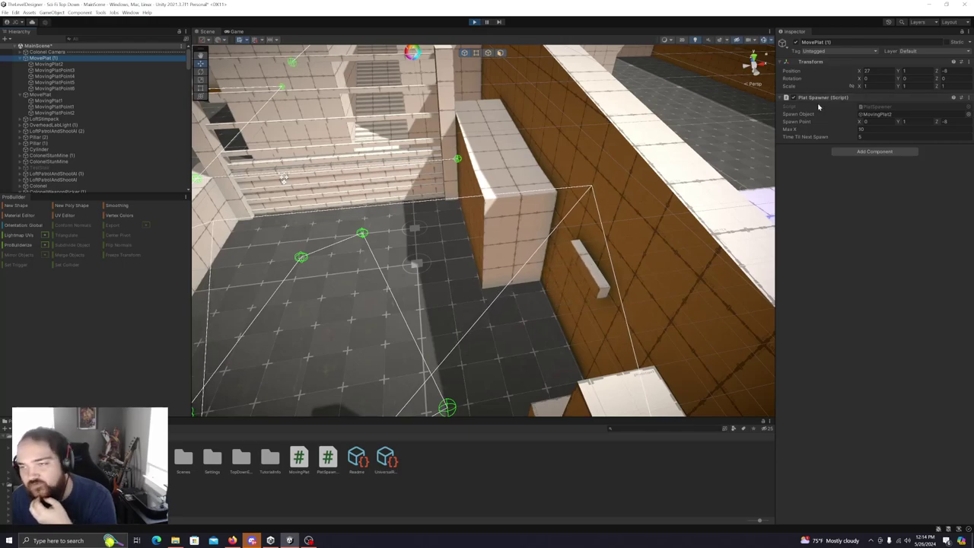
Compare the Inspector settings of MovePlat, MovePlat (1) and MovingPlat2 while watching the platforms by the brown wall during play.
click(55, 95)
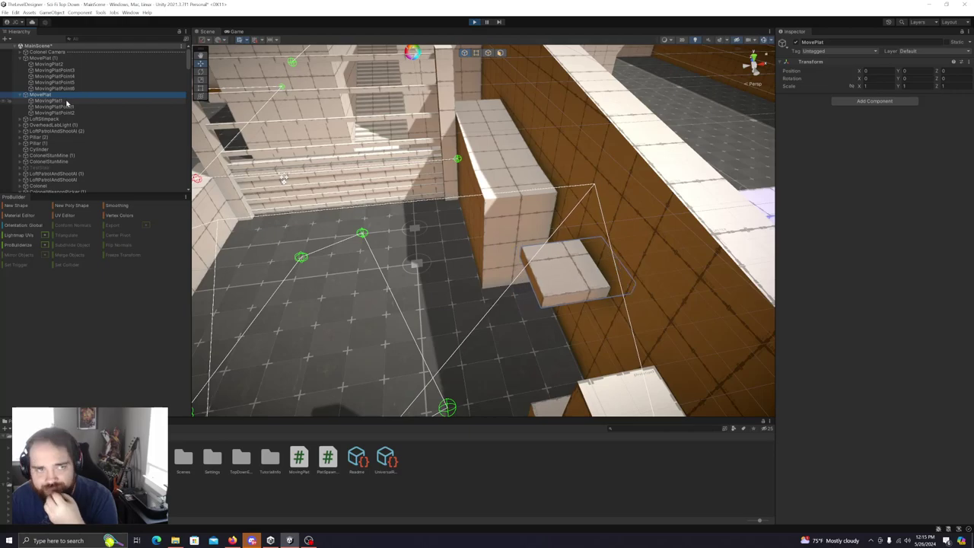
click(60, 64)
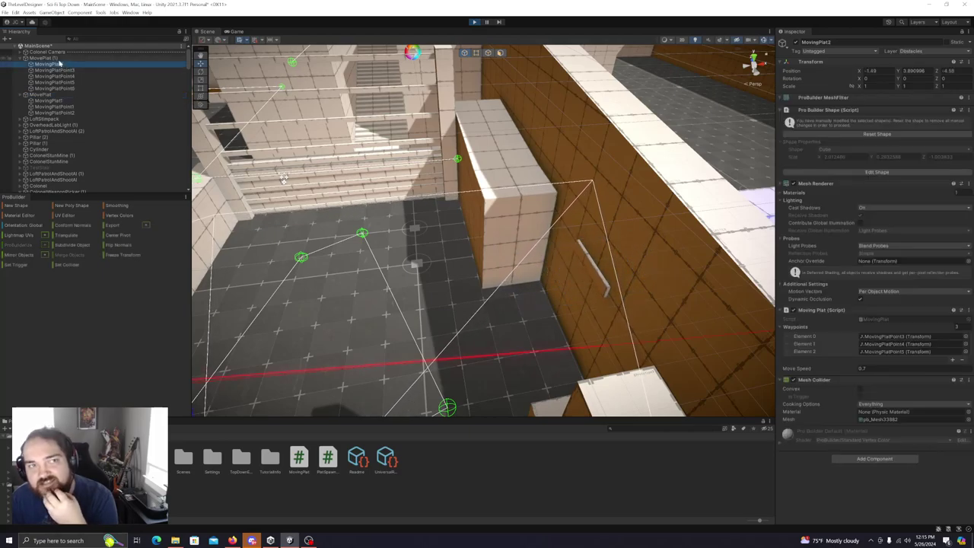
click(56, 59)
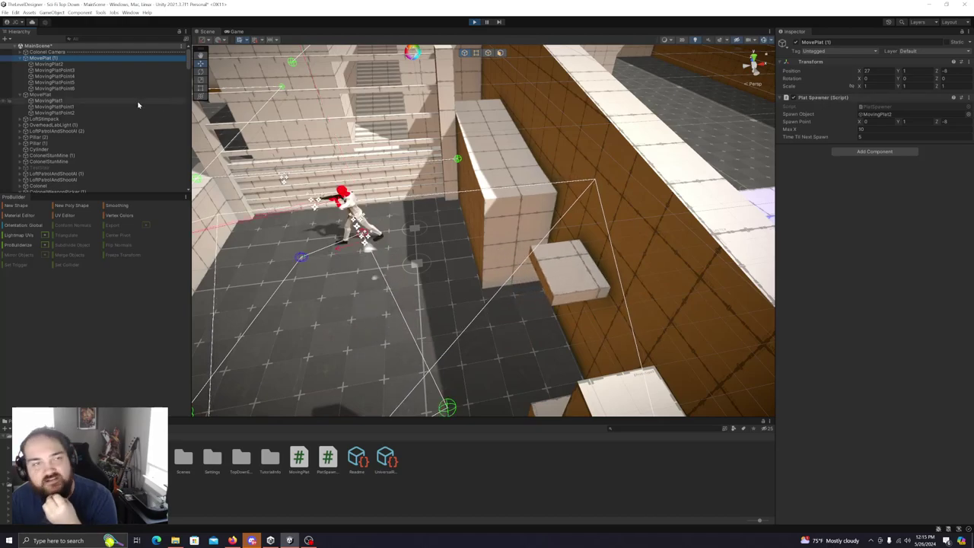
click(59, 65)
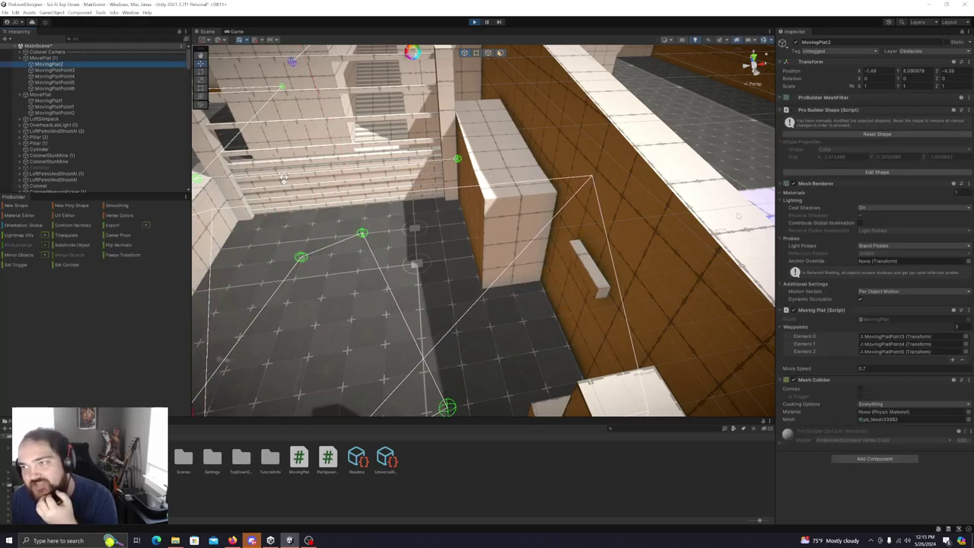
click(61, 94)
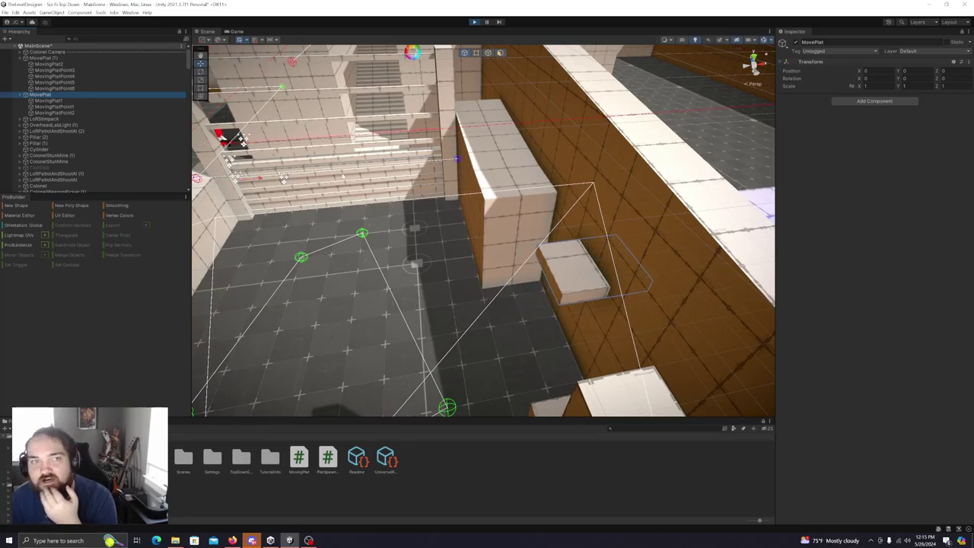
right_drag(461, 209, 263, 204)
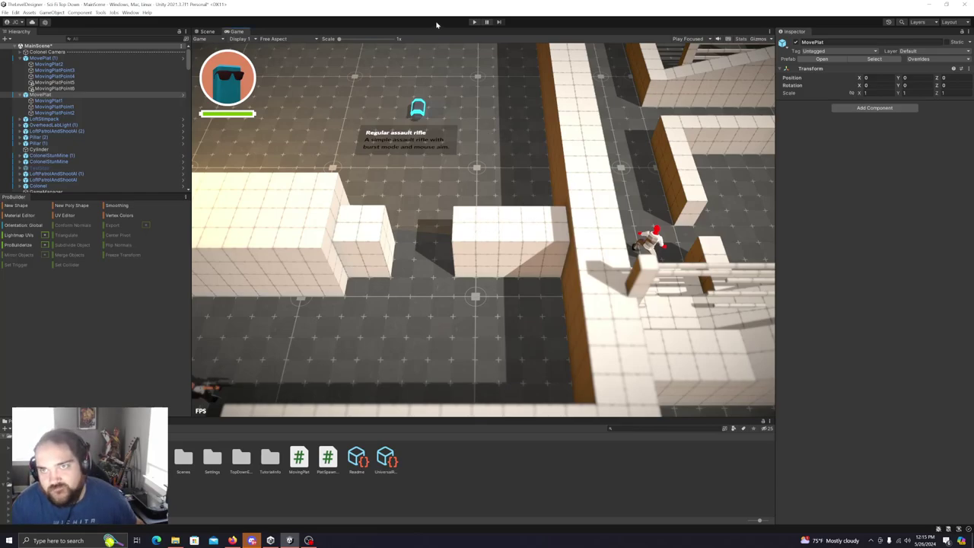
Return to the Scene view and remove the Plat Spawner script component from MovePlat (1).
click(207, 31)
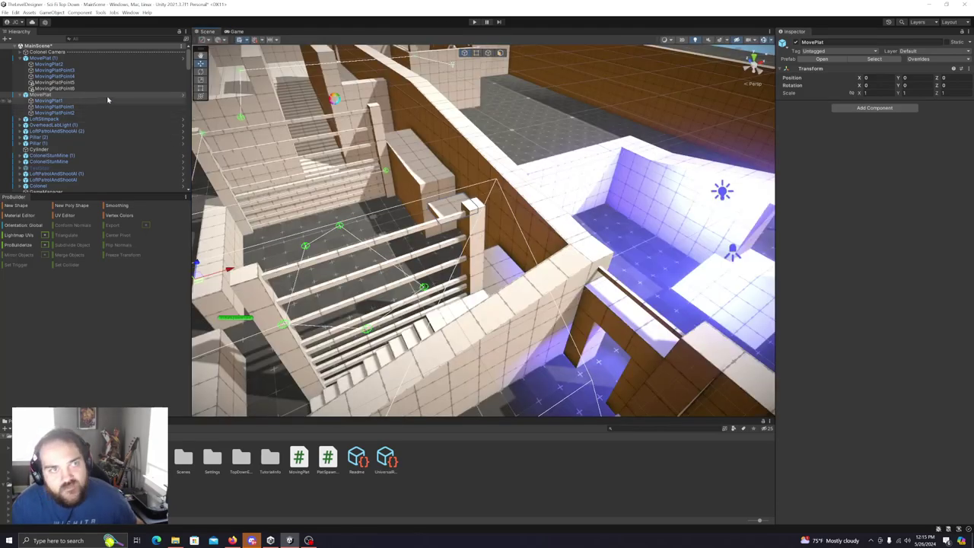
click(43, 58)
right_click(824, 109)
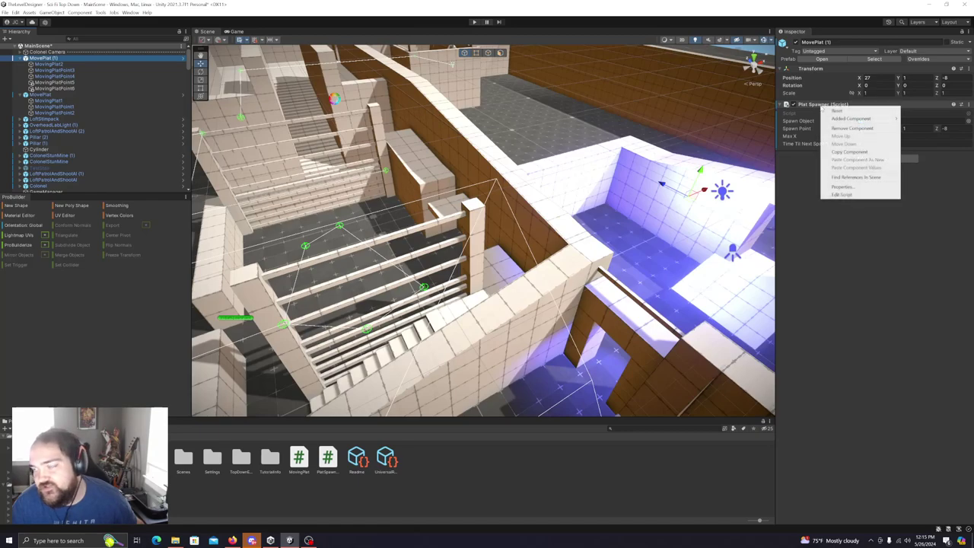
click(818, 106)
right_click(817, 106)
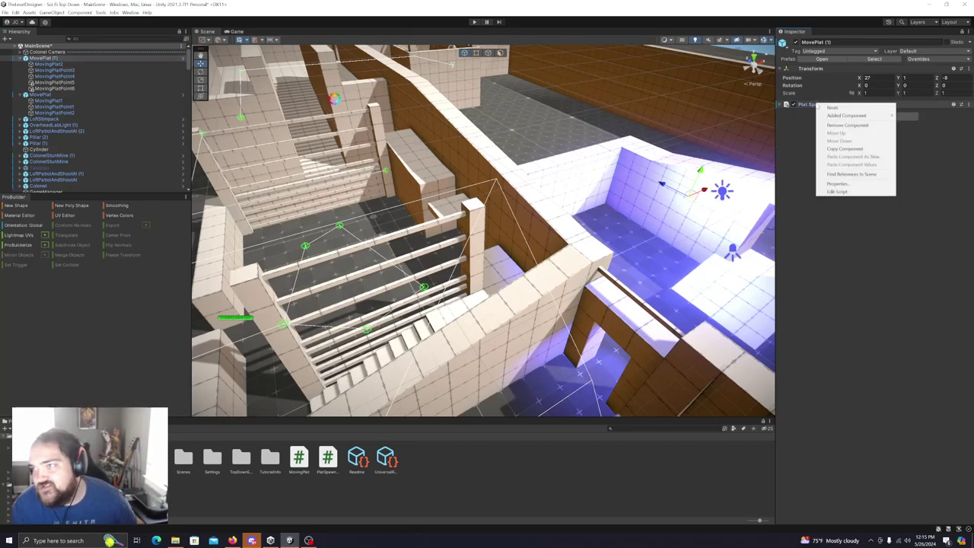
click(804, 117)
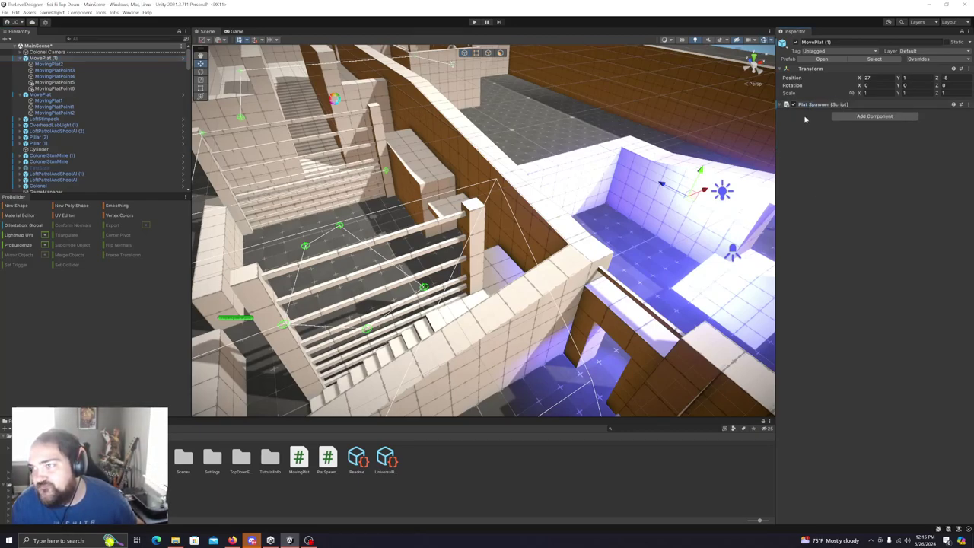
right_click(811, 104)
click(843, 126)
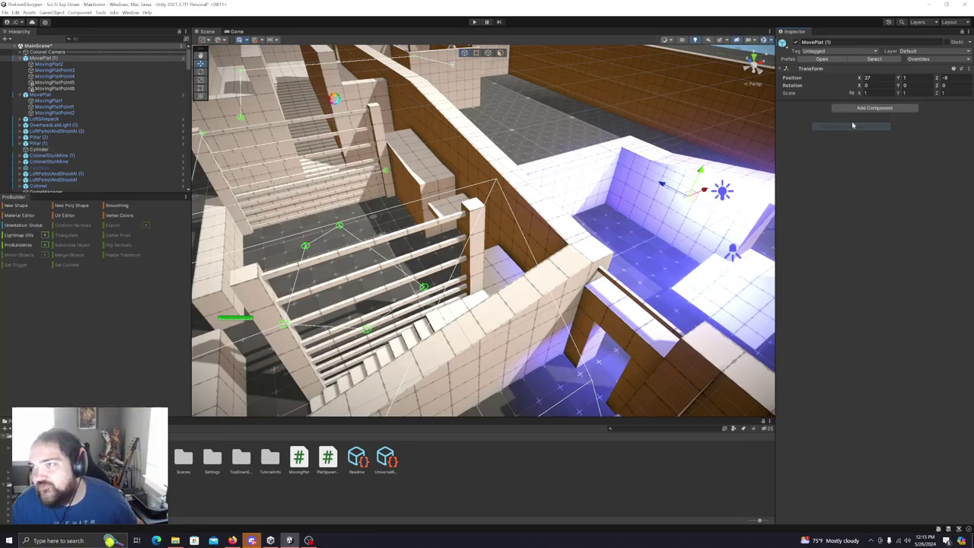
Select MovingPlat2 under MovePlat (1) and examine its placement beside the brown wall in edit mode.
click(49, 64)
right_drag(620, 283, 568, 256)
alt+drag(568, 257, 561, 257)
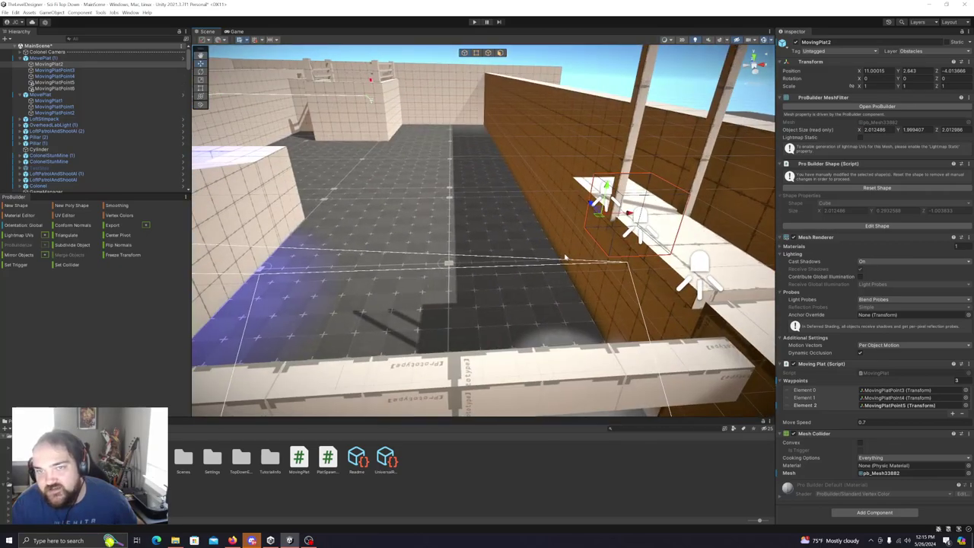
click(42, 58)
Examine MovePlat's platform MovingPlat1 and its waypoints MovingPlatPoint1 and MovingPlatPoint2 along the brown wall.
click(40, 95)
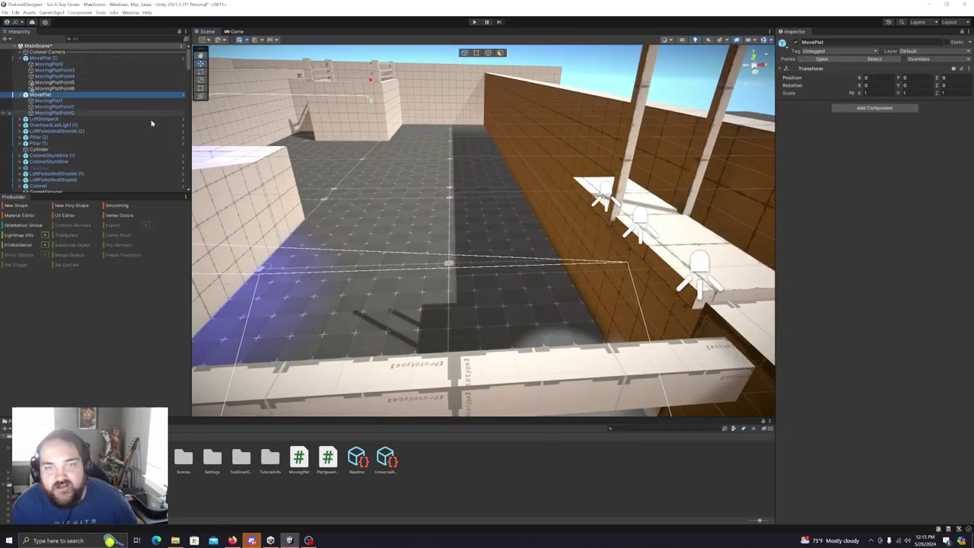
key(f)
alt+drag(387, 210, 478, 257)
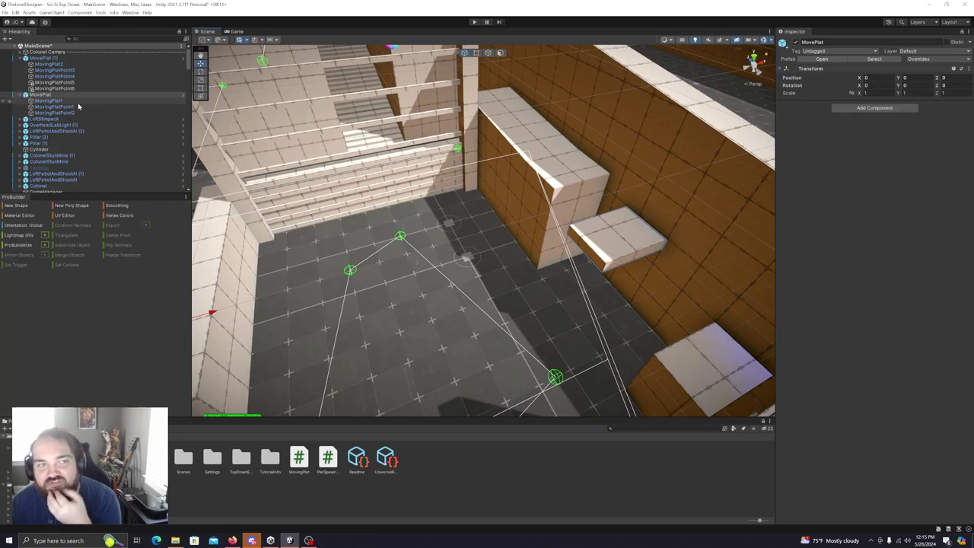
click(55, 100)
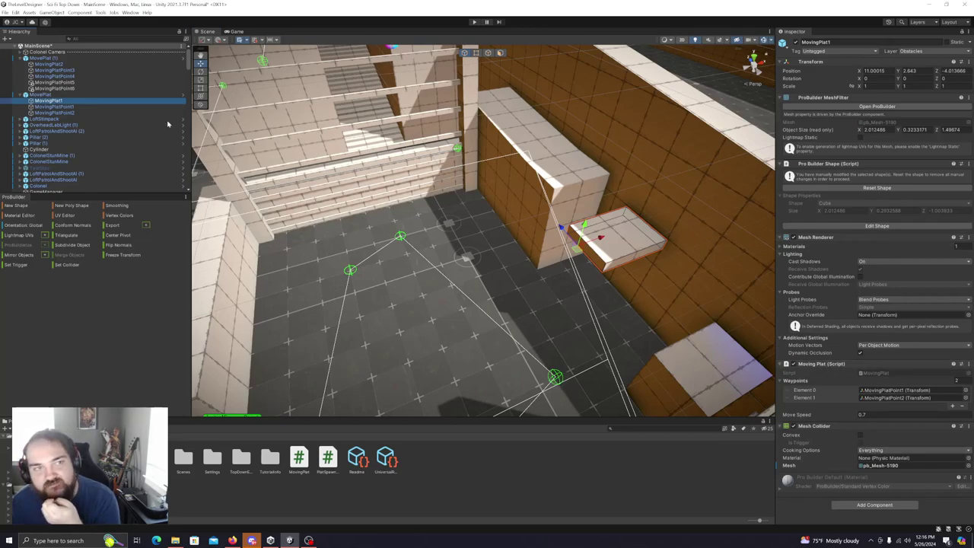
click(70, 106)
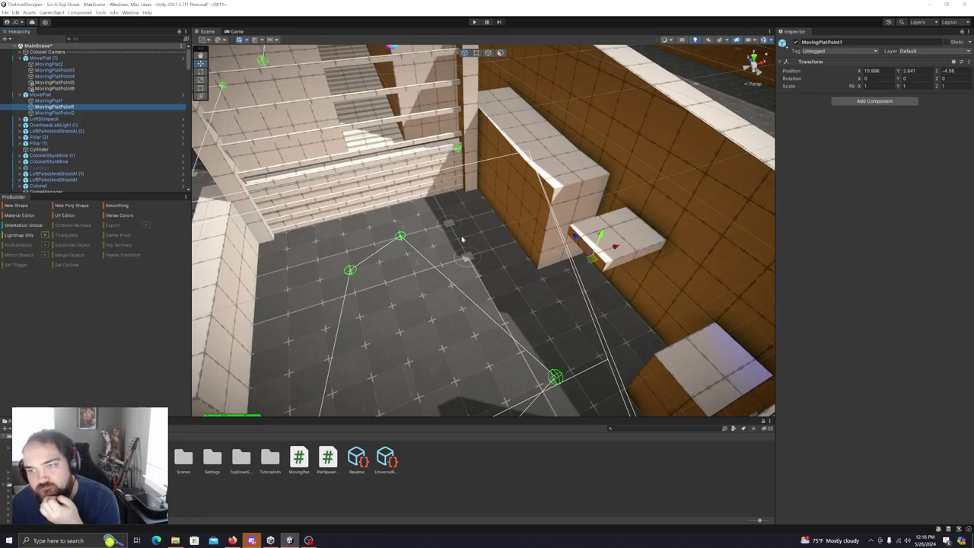
click(78, 113)
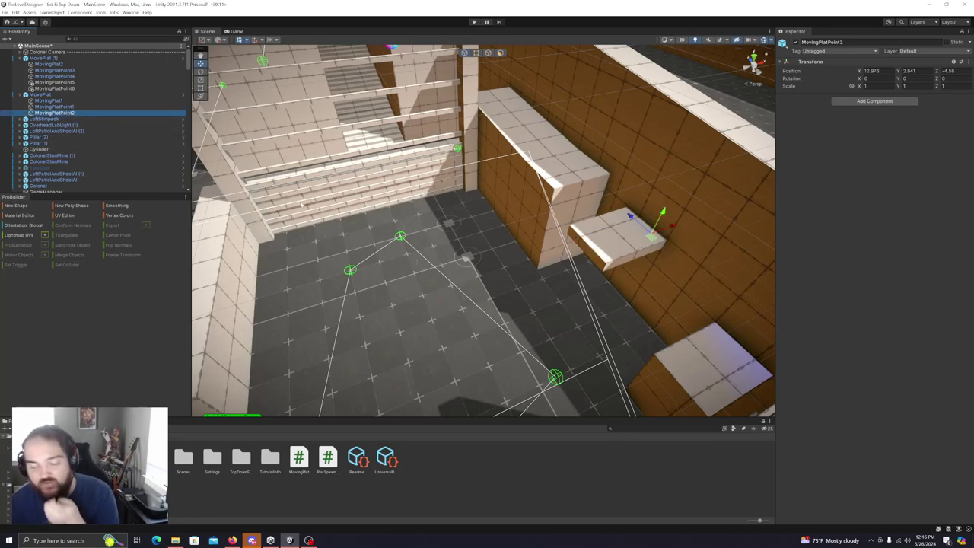
Go back to MovingPlat2 and examine its Moving Plat waypoints and the ledge by the two tall posts.
key(d)
right_drag(720, 263, 677, 265)
click(44, 58)
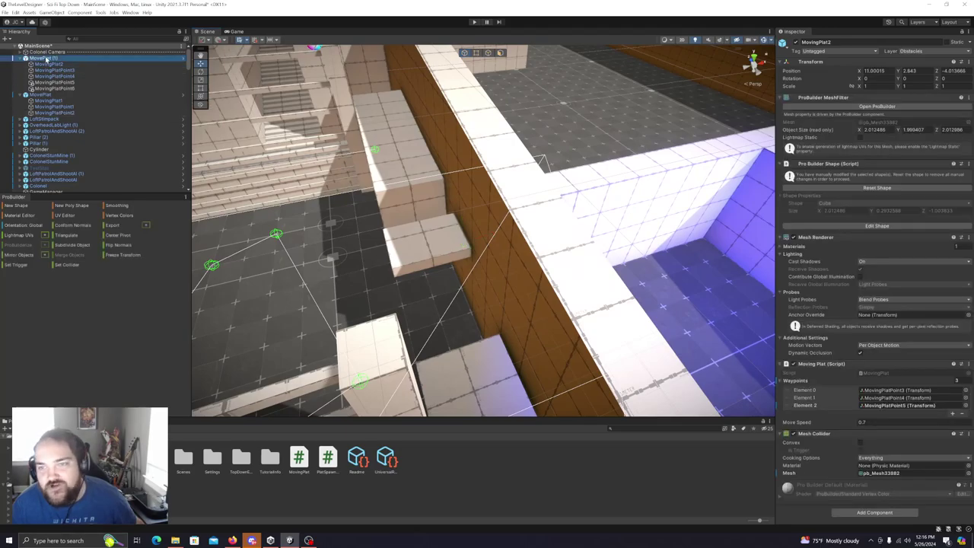
click(50, 64)
right_drag(487, 281, 599, 205)
key(d)
right_drag(605, 266, 587, 204)
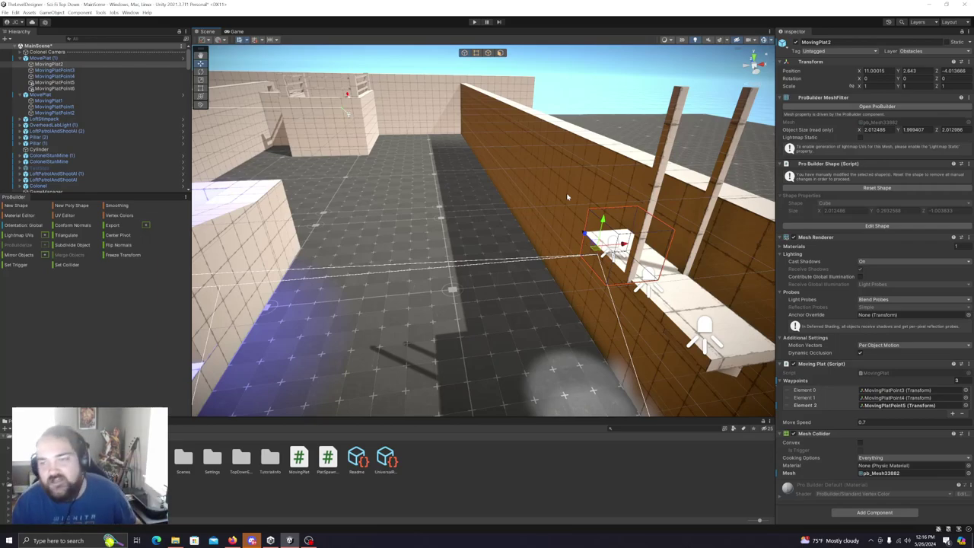
Compare the positions of MovingPlatPoint3 and MovingPlatPoint4, viewing MovingPlatPoint3 beside the brown wall from several angles.
click(72, 70)
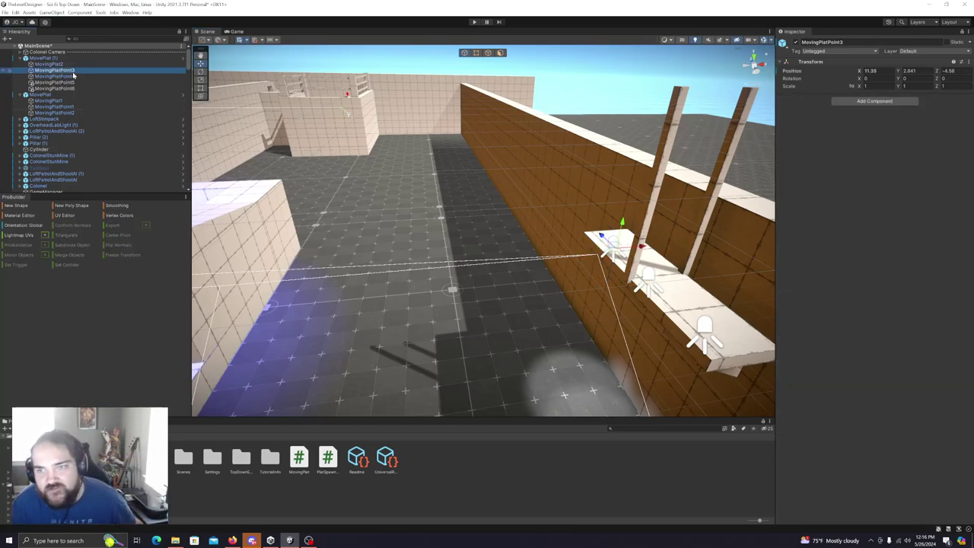
click(90, 76)
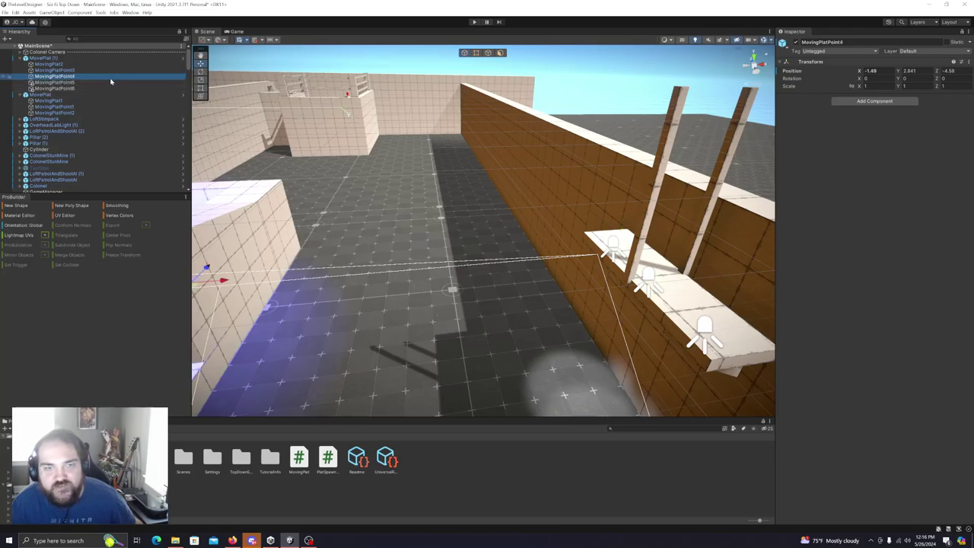
key(Up)
alt+drag(599, 260, 643, 239)
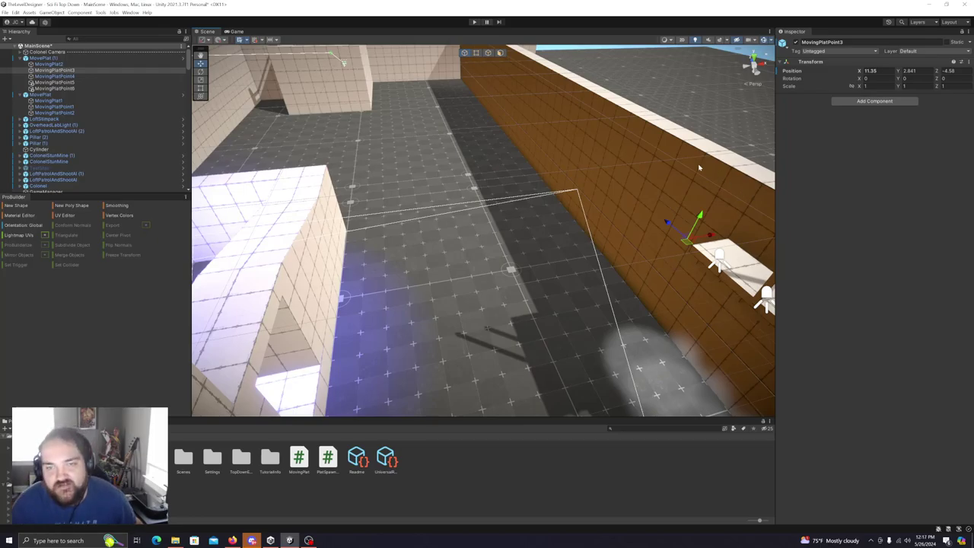
key(d)
right_drag(535, 265, 477, 312)
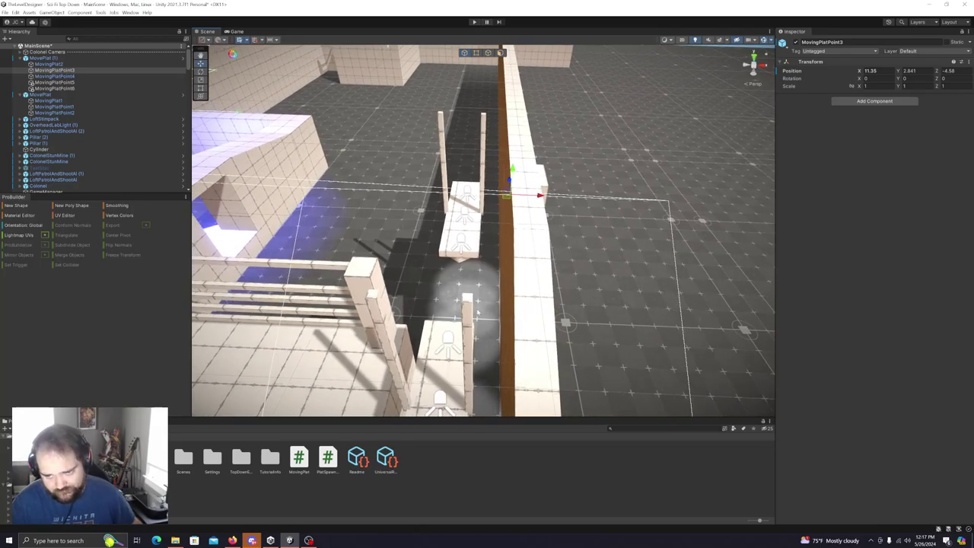
right_drag(511, 261, 567, 257)
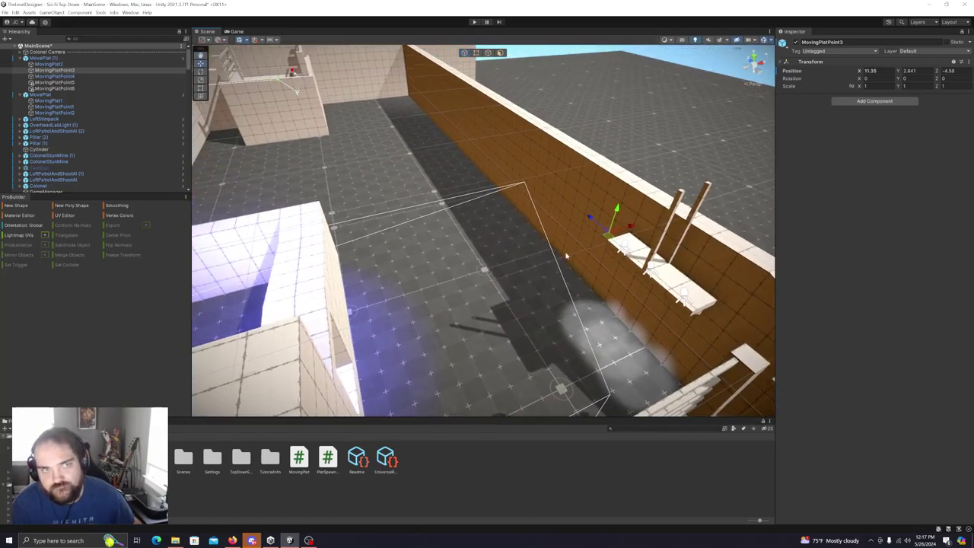
Trace the rest of MovingPlat2's route by inspecting MovingPlatPoint4, MovingPlatPoint5 and MovingPlatPoint6 in the open area.
click(55, 76)
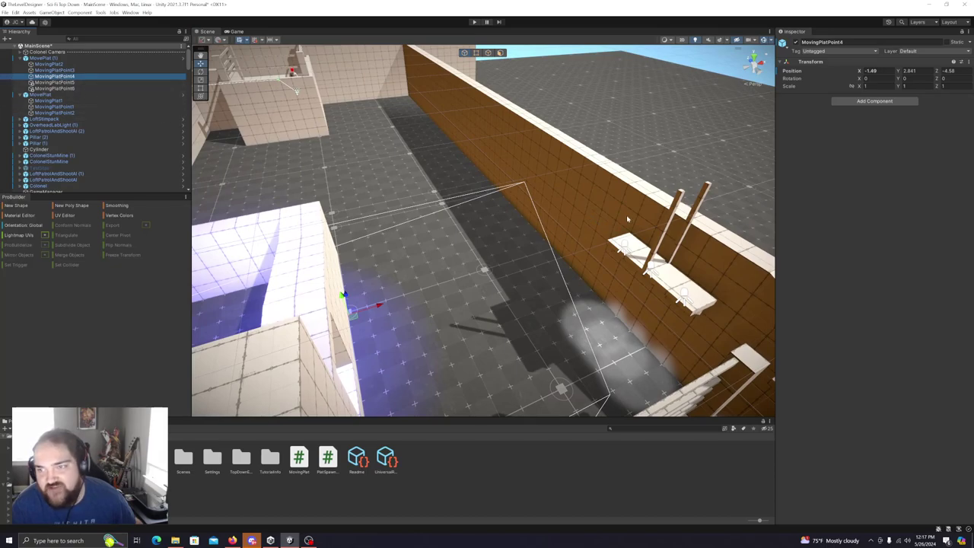
right_drag(354, 219, 546, 244)
click(72, 83)
right_drag(487, 240, 565, 232)
click(55, 89)
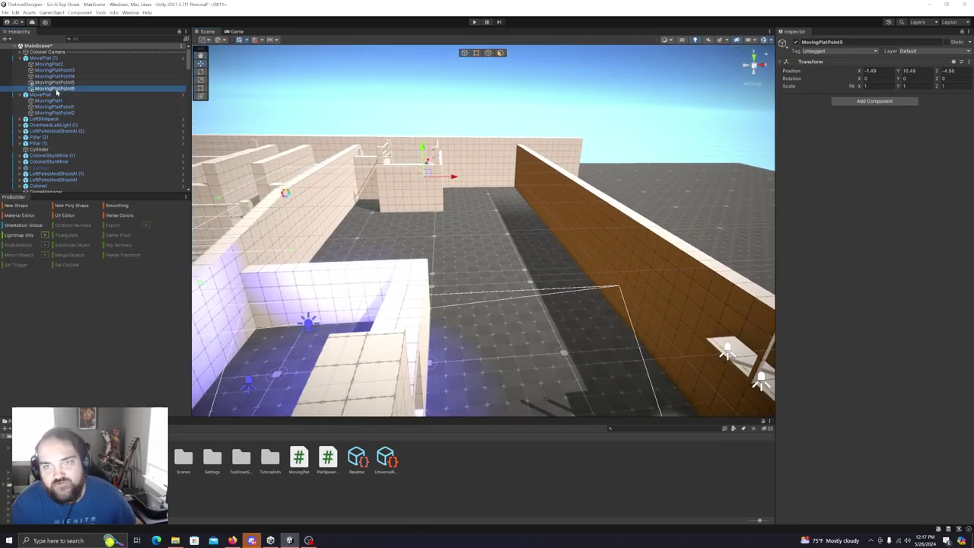
key(f)
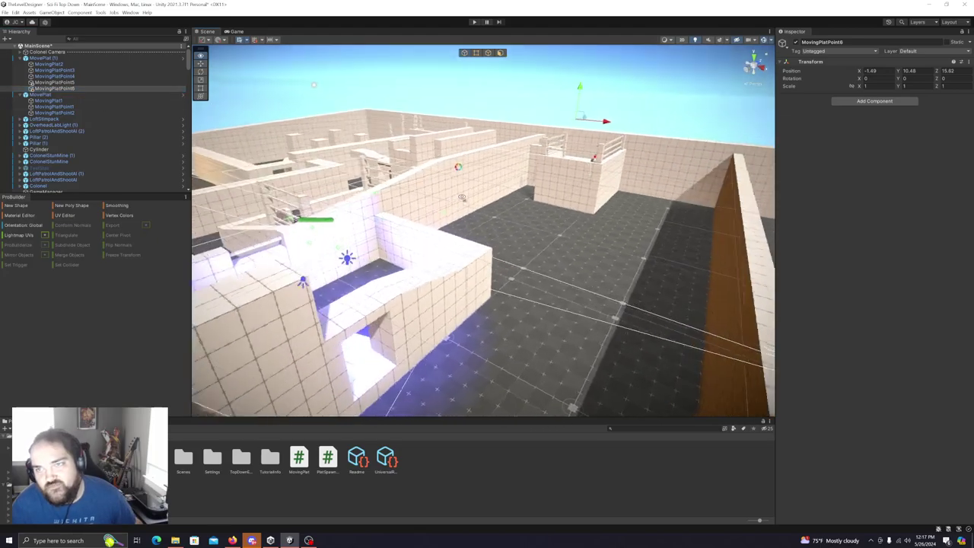
click(76, 83)
click(72, 88)
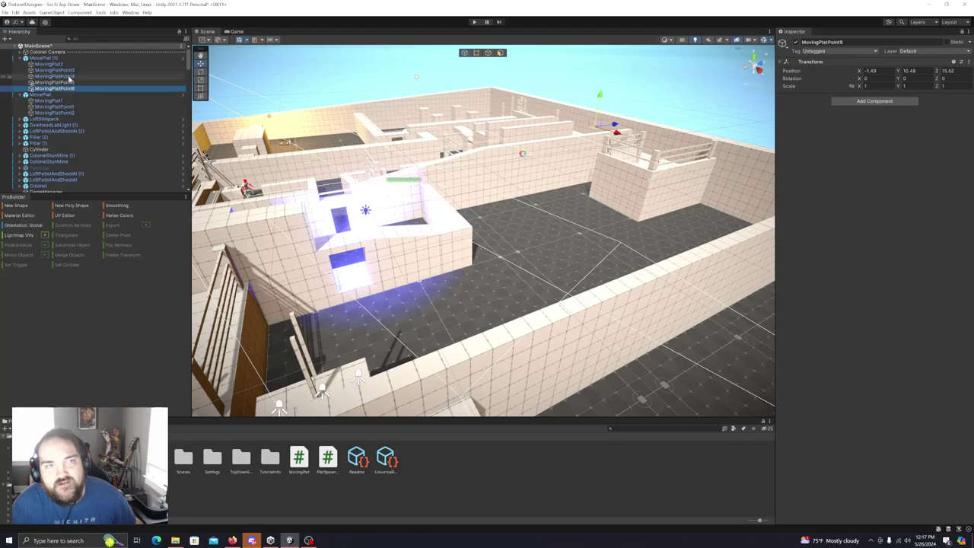
Start the game with MovePlat (1) selected and inspect MovingPlat2 in the Scene view as it moves.
click(59, 59)
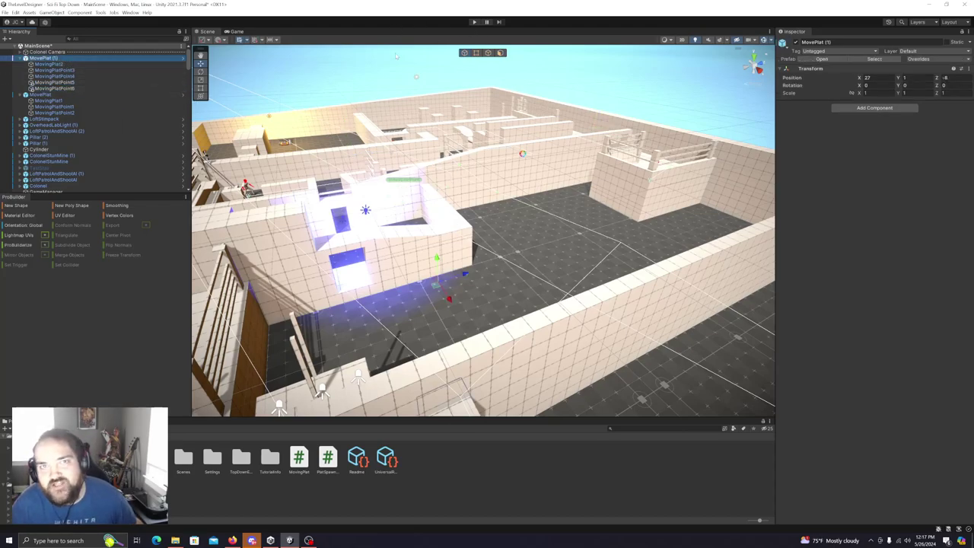
click(473, 22)
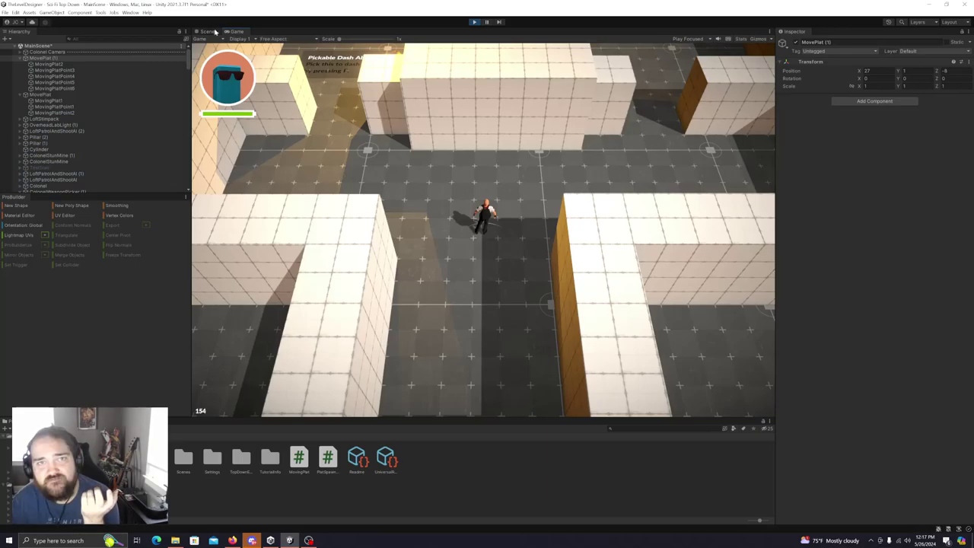
click(207, 31)
right_drag(531, 257, 565, 310)
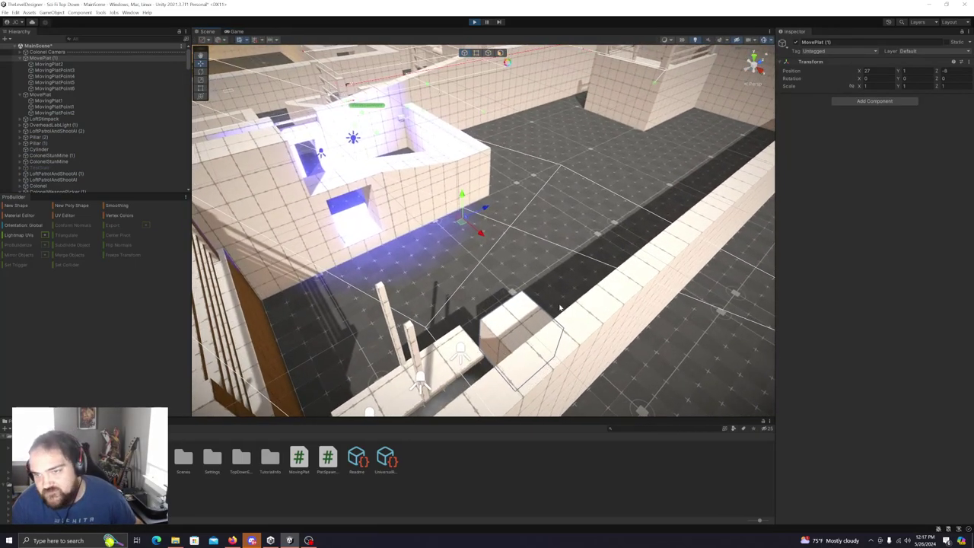
click(58, 64)
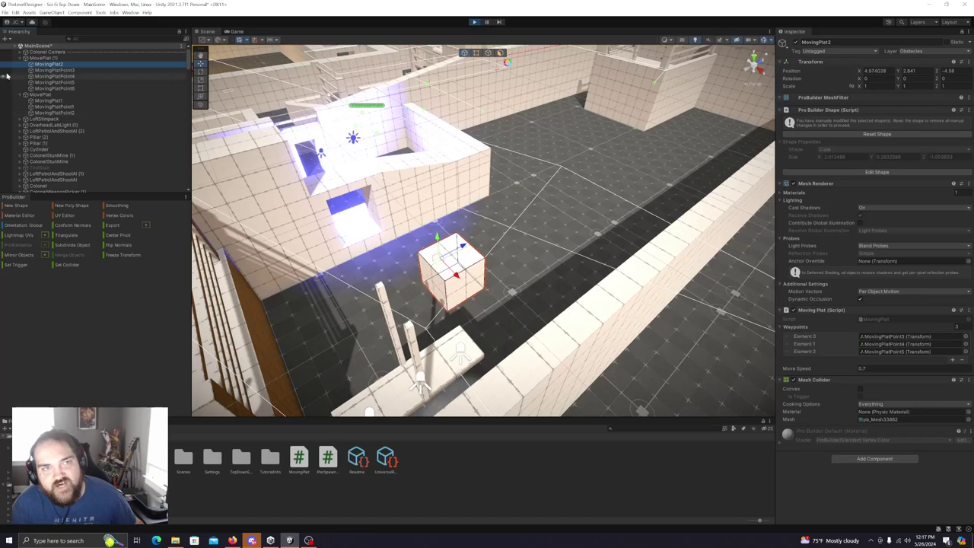
Select MovingPlatPoint6 and follow the moving platform past the blue-lit room in the Scene view.
click(67, 89)
right_drag(598, 248, 597, 219)
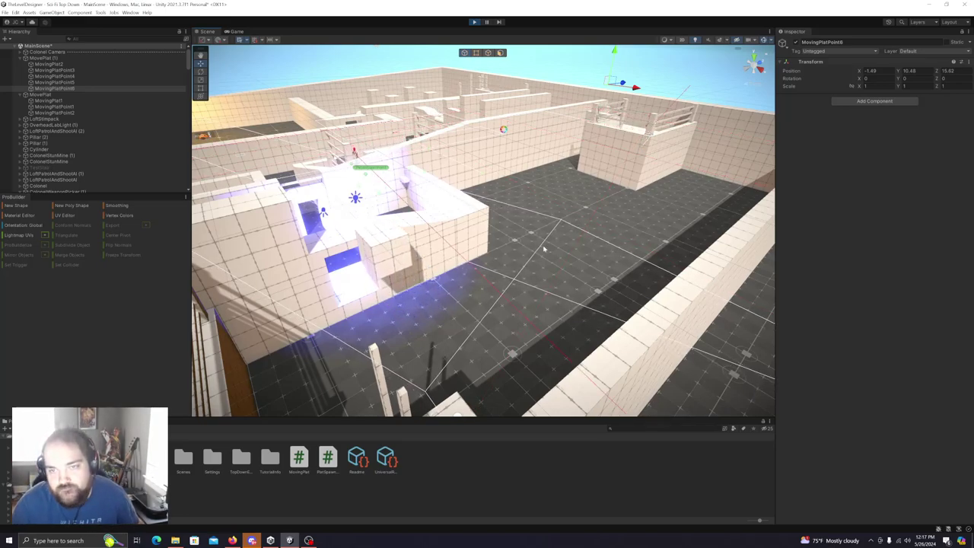
key(w)
right_drag(528, 254, 561, 248)
alt+drag(561, 248, 572, 249)
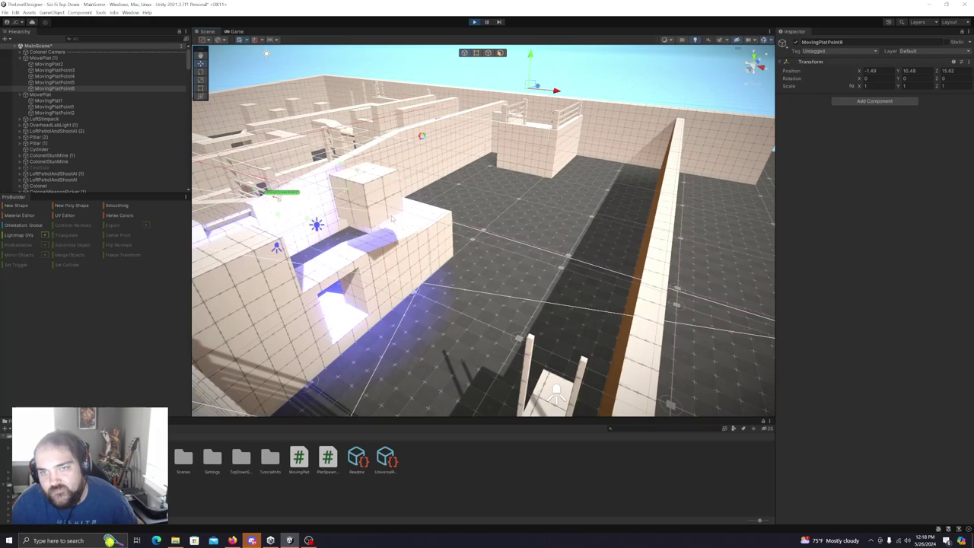
key(w)
key(a)
right_drag(510, 222, 557, 211)
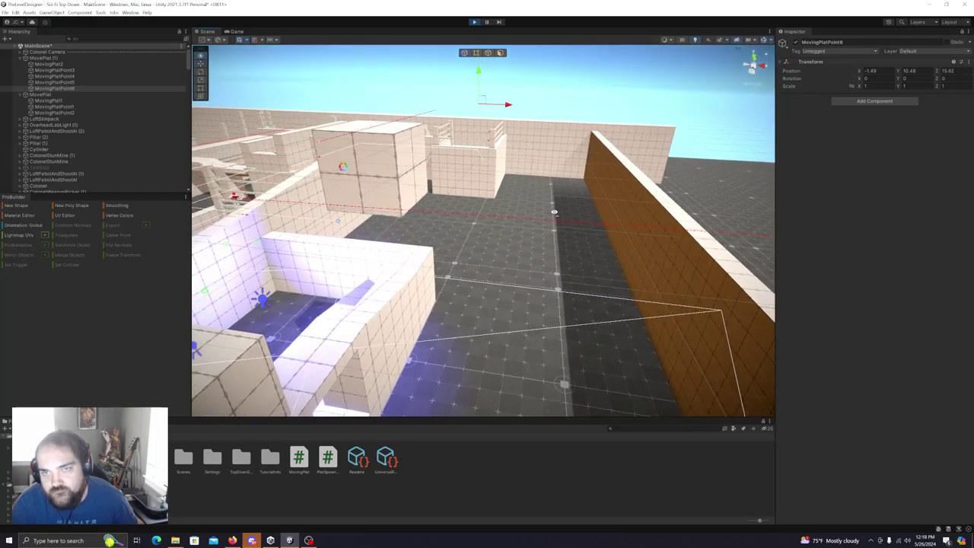
Stop the game after checking the moving platform near the blue-lit room, and select MovingPlatPoint3 in the scene hierarchy.
alt+drag(556, 212, 553, 216)
right_drag(553, 217, 553, 247)
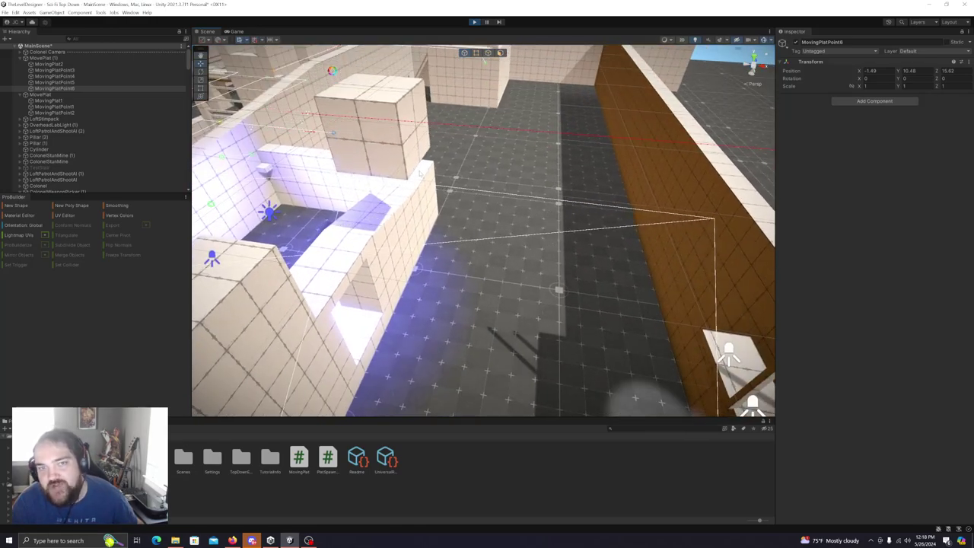
click(474, 22)
key(Up)
key(Up)
key(Up)
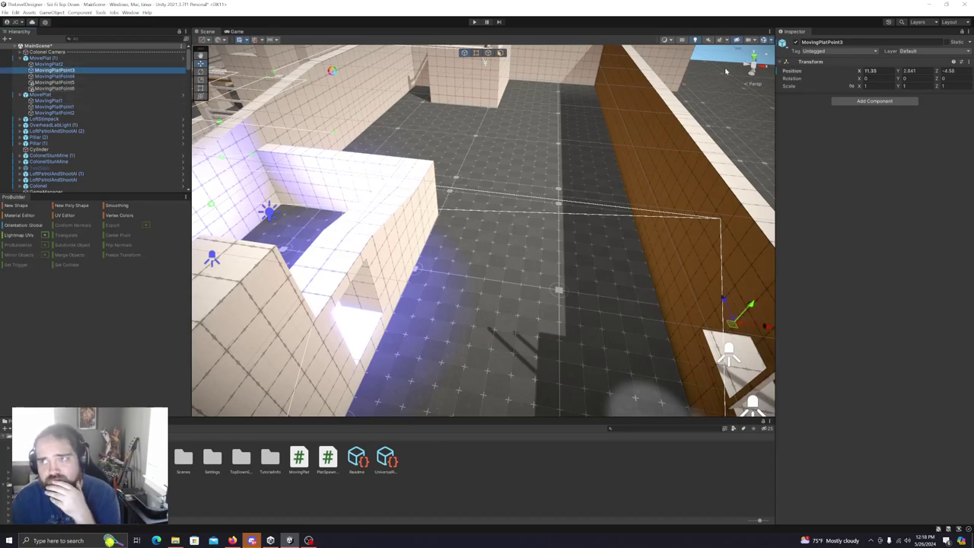
Examine the Scene view's draw mode and gizmo visibility options for a way to show the waypoint objects.
click(665, 39)
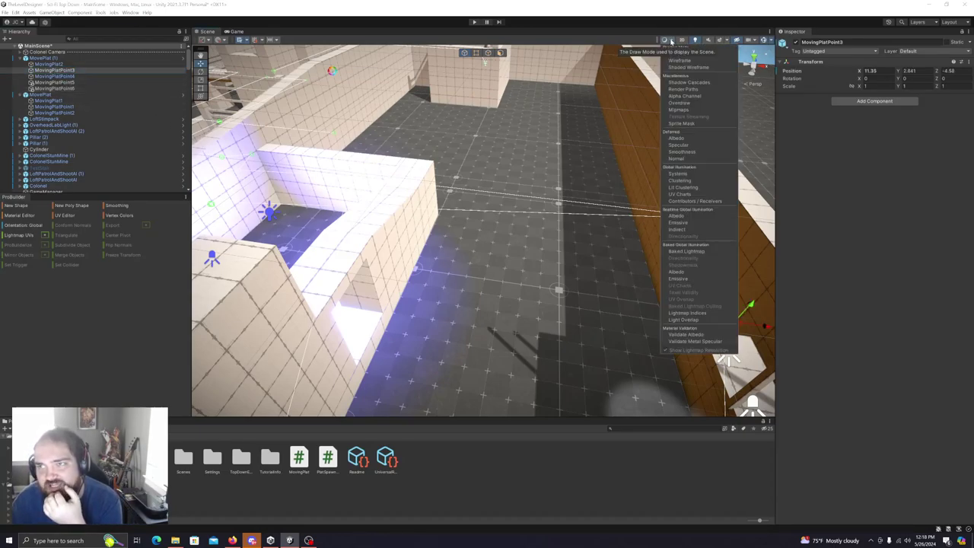
click(671, 41)
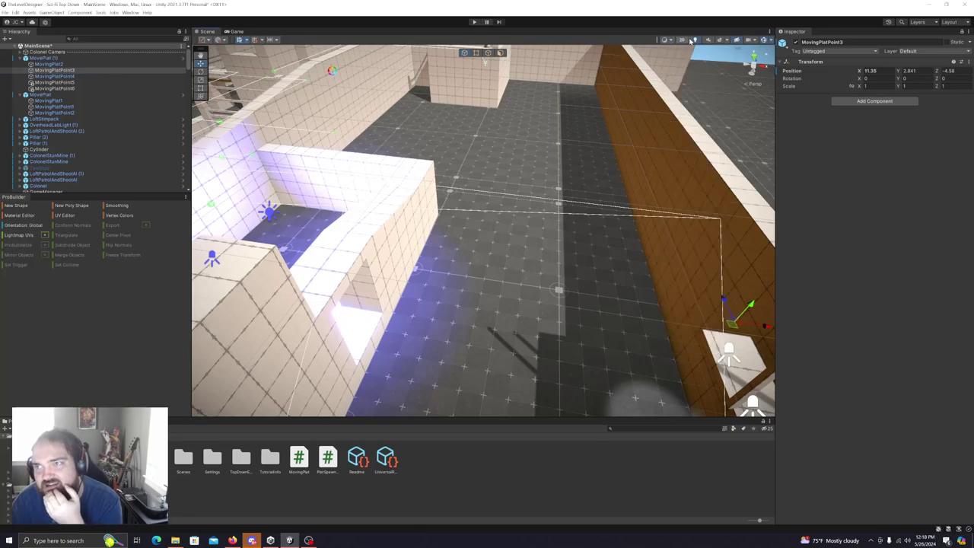
click(767, 40)
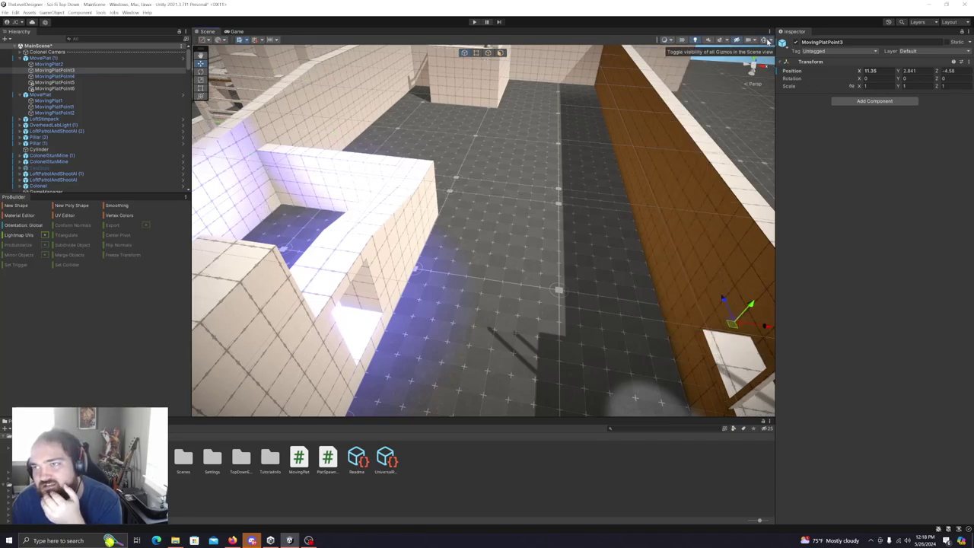
click(767, 41)
click(773, 41)
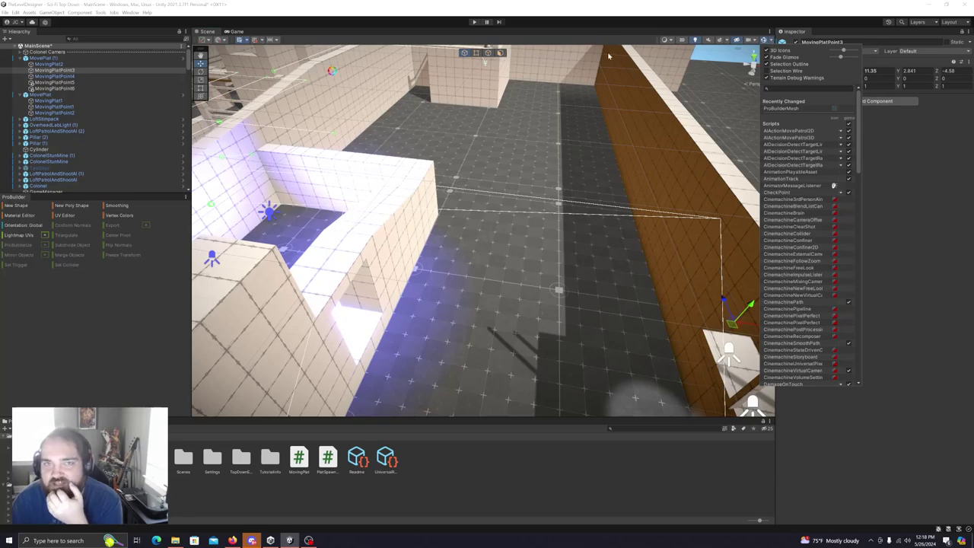
right_drag(583, 286, 647, 280)
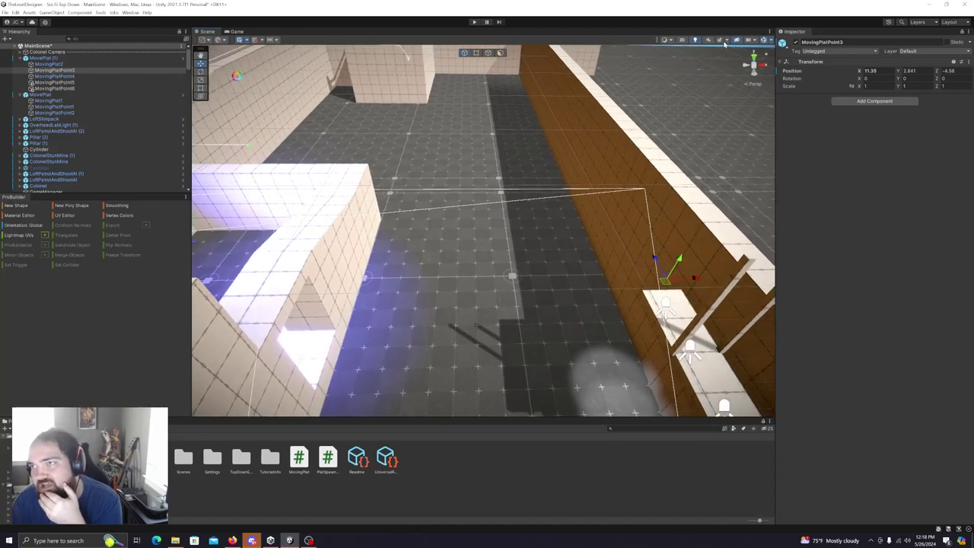
click(671, 41)
click(671, 42)
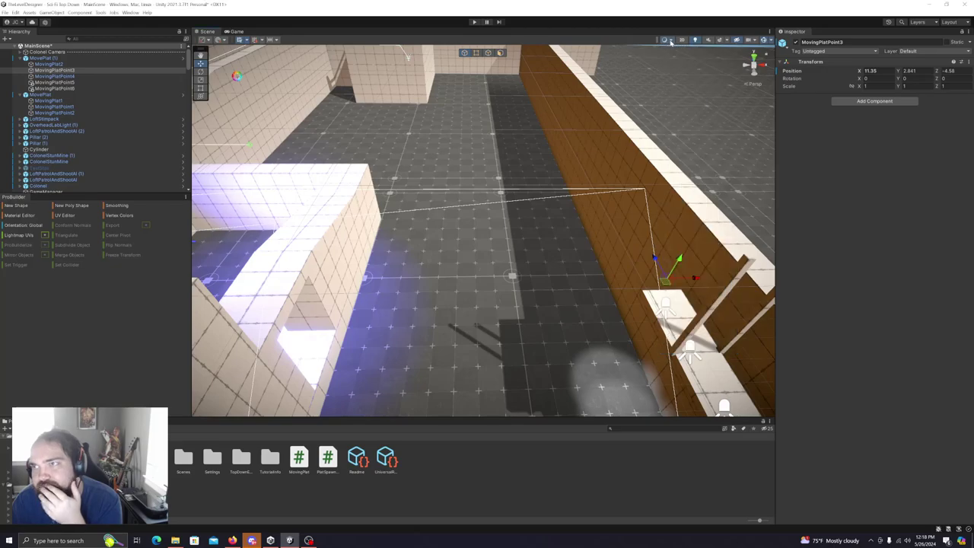
click(771, 42)
click(771, 41)
click(771, 42)
click(771, 42)
click(771, 42)
click(771, 42)
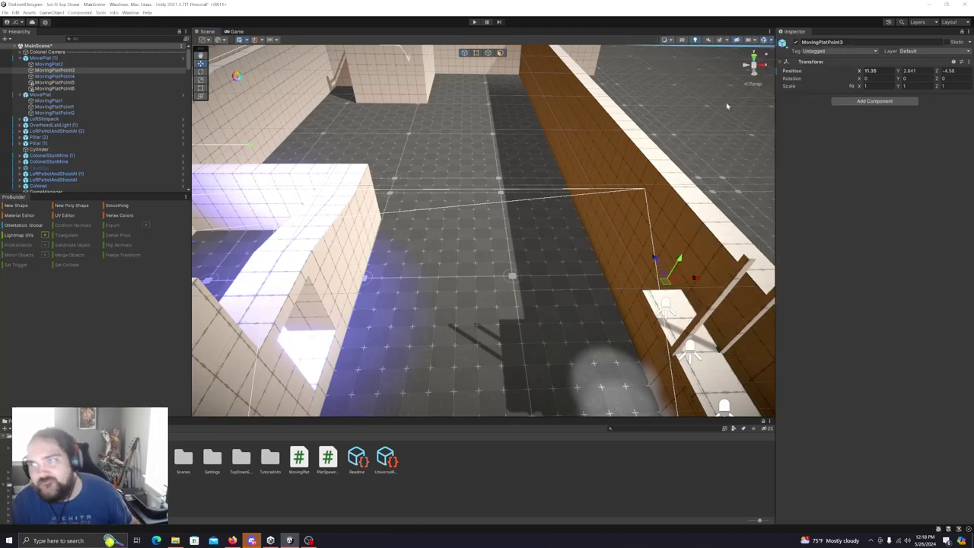
Assign a magenta diamond icon to MovingPlatPoint3 and MovingPlatPoint4.
key(f)
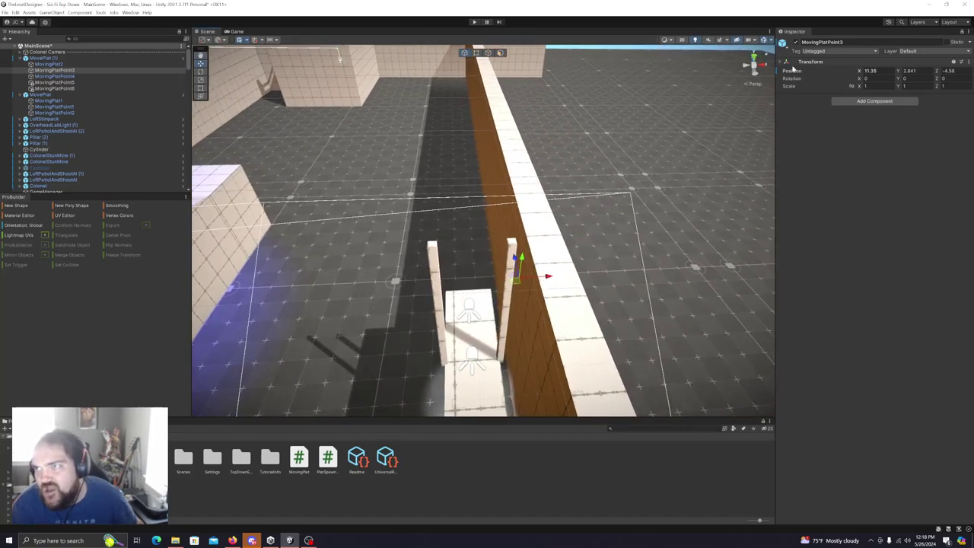
click(782, 44)
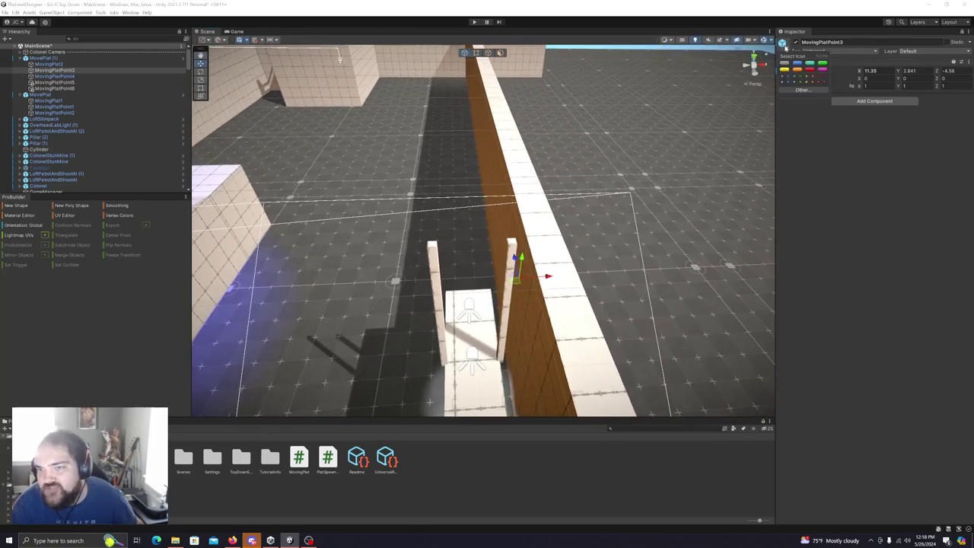
click(66, 72)
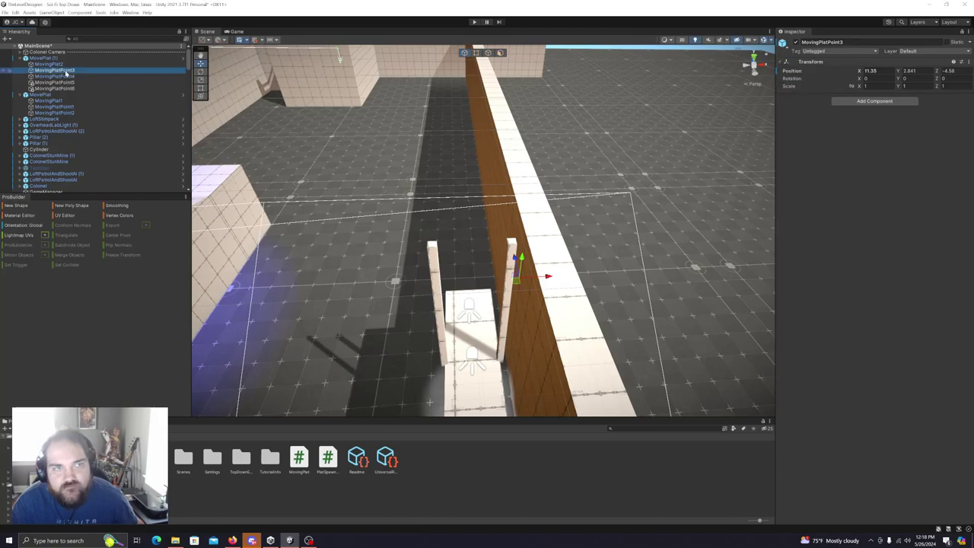
click(783, 44)
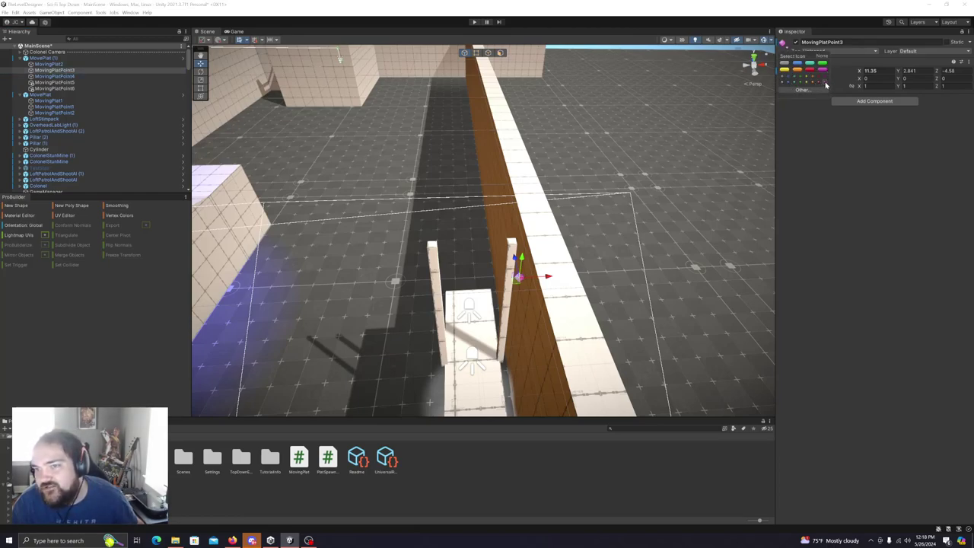
click(175, 76)
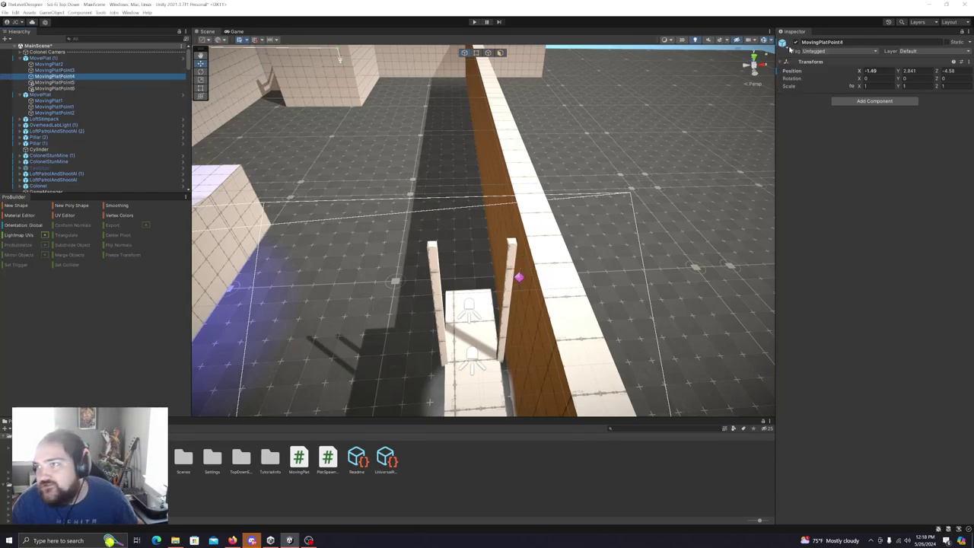
click(787, 47)
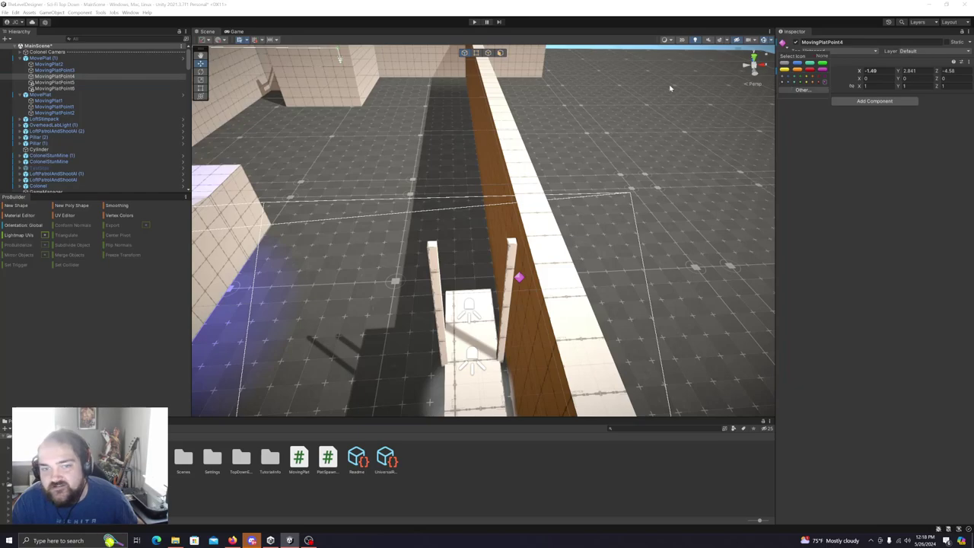
Give MovingPlatPoint5 and MovingPlatPoint6 magenta diamond icons as well.
click(90, 83)
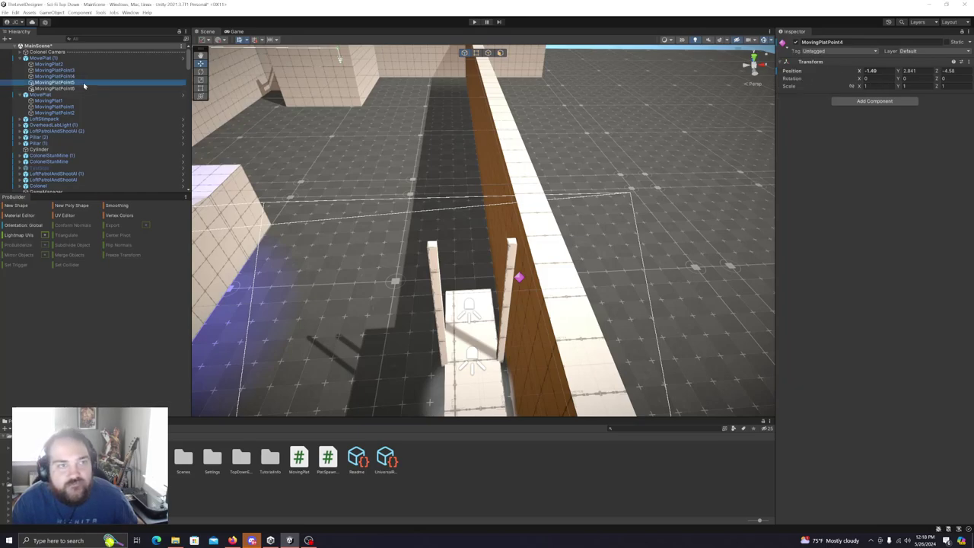
key(f)
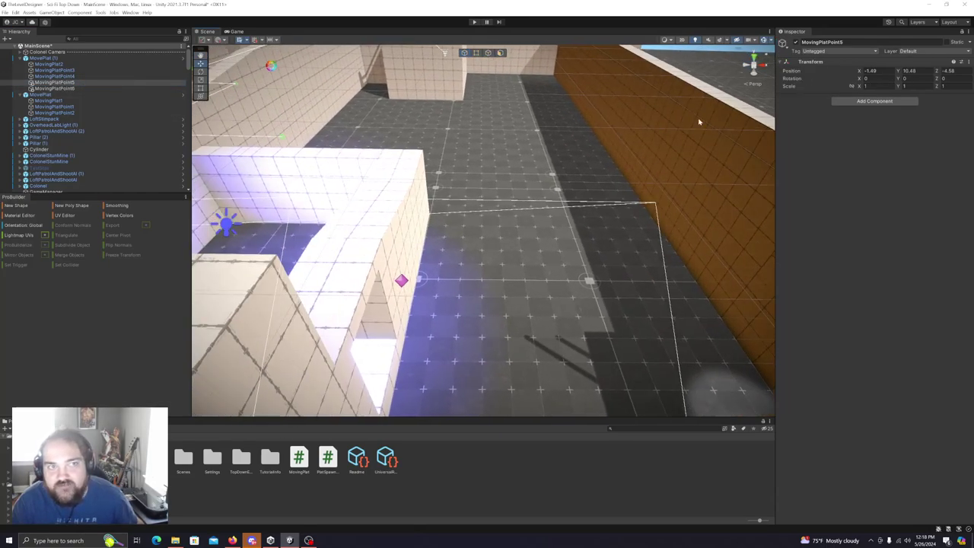
click(784, 43)
click(53, 89)
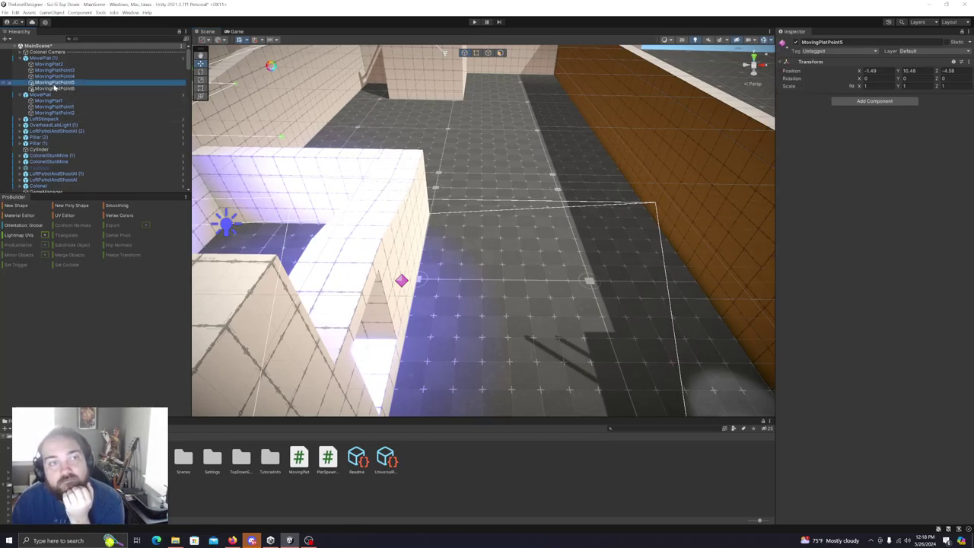
click(783, 44)
Examine the marked waypoints around the blue-lit room, comparing the placement of MovingPlatPoint4 and MovingPlatPoint5 from several angles.
right_drag(586, 252, 540, 207)
key(w)
key(s)
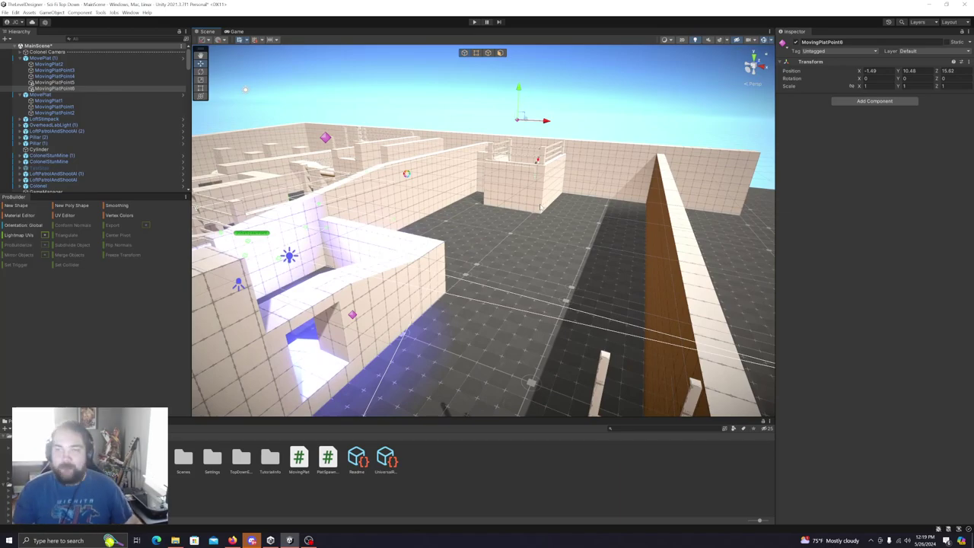
right_drag(555, 257, 474, 276)
key(s)
key(d)
click(60, 77)
key(f)
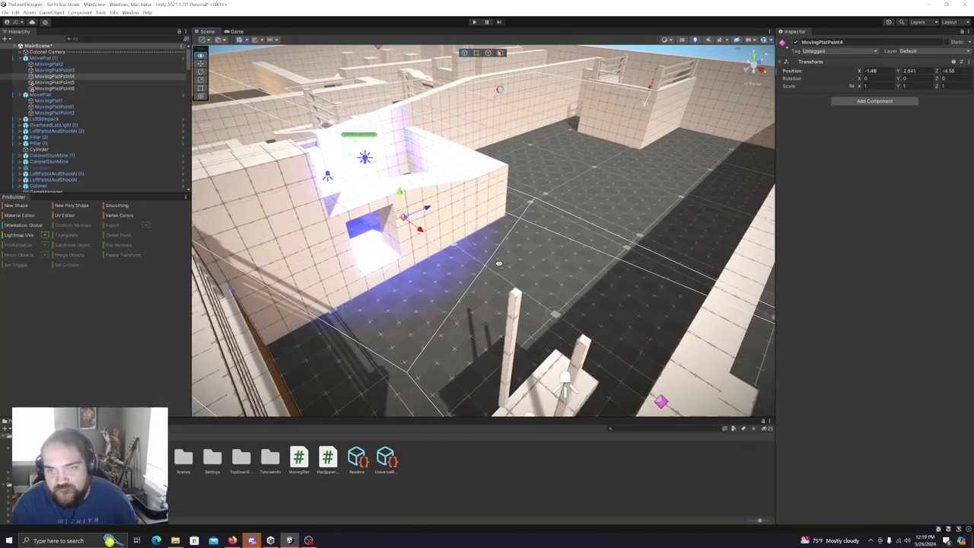
click(84, 82)
key(f)
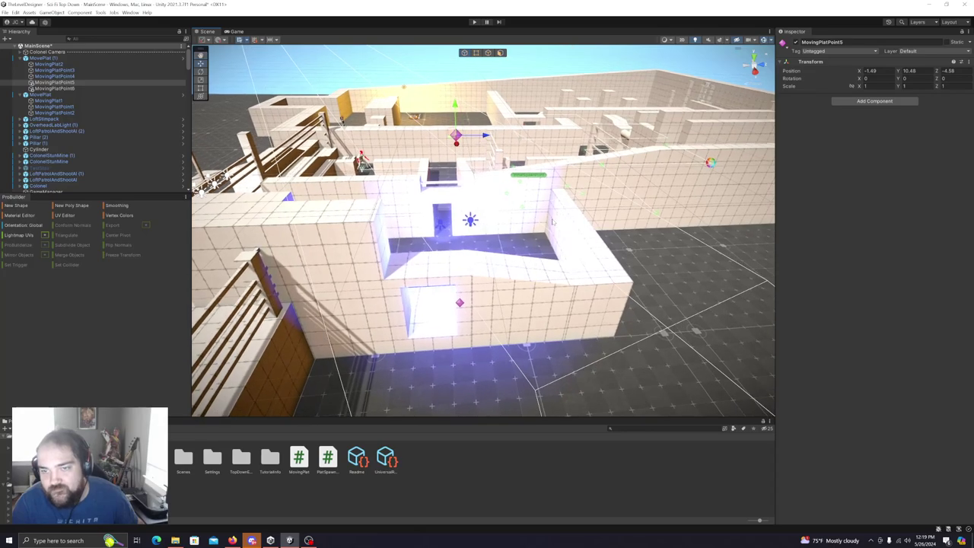
Copy MovingPlatPoint4's position and paste it onto MovingPlatPoint5.
click(61, 76)
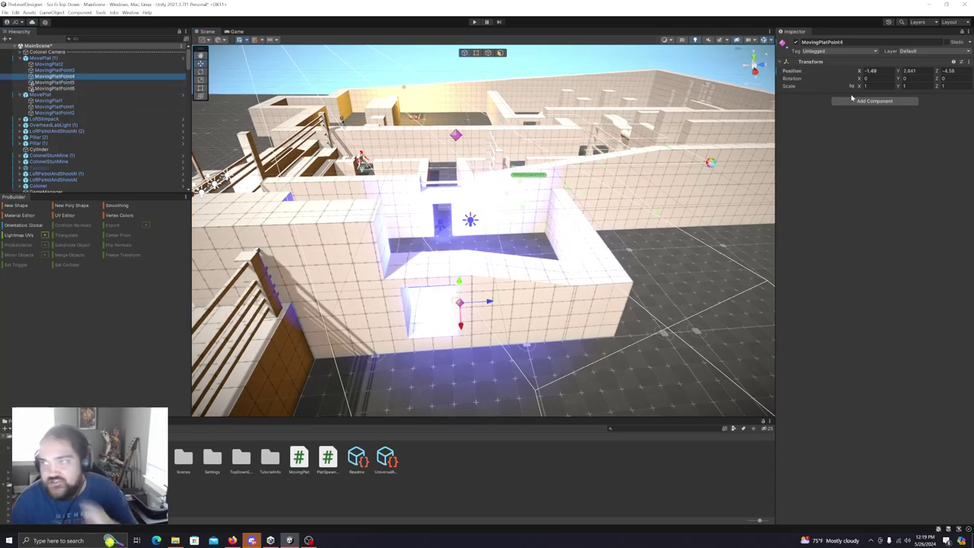
right_click(808, 63)
mouse_move(874, 124)
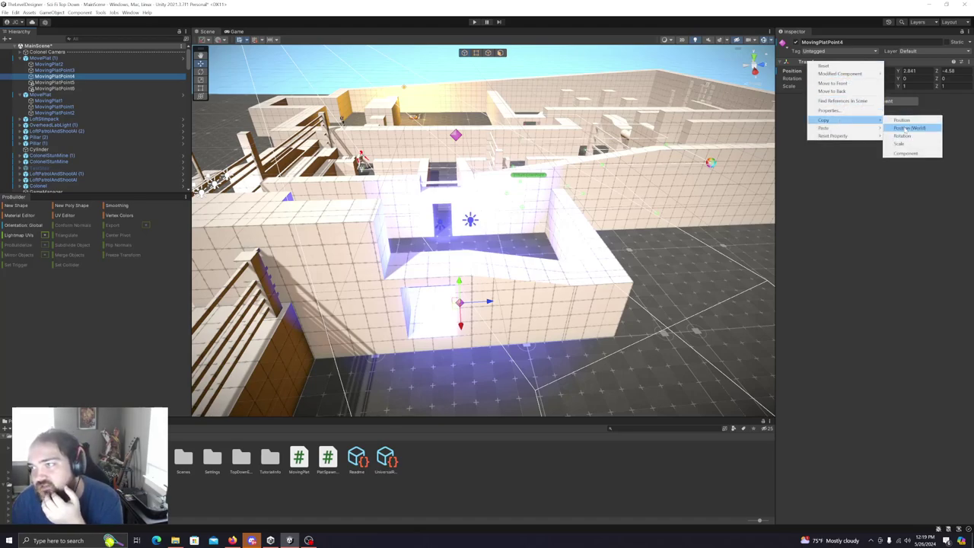
click(907, 127)
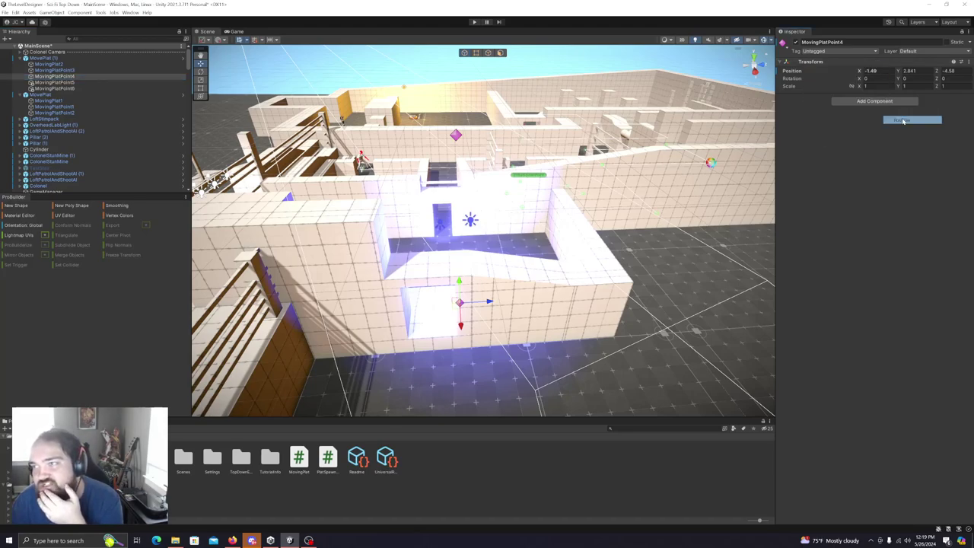
click(58, 82)
right_click(817, 62)
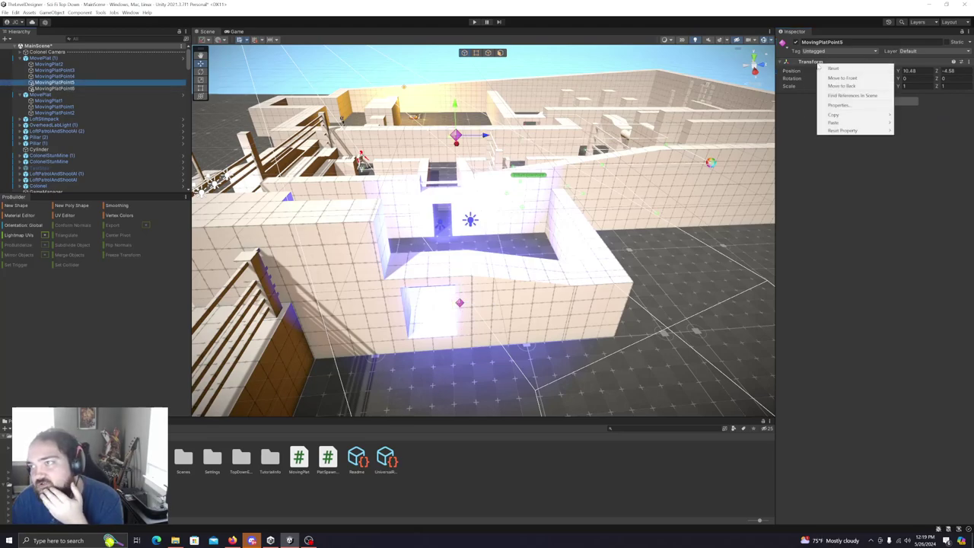
mouse_move(863, 123)
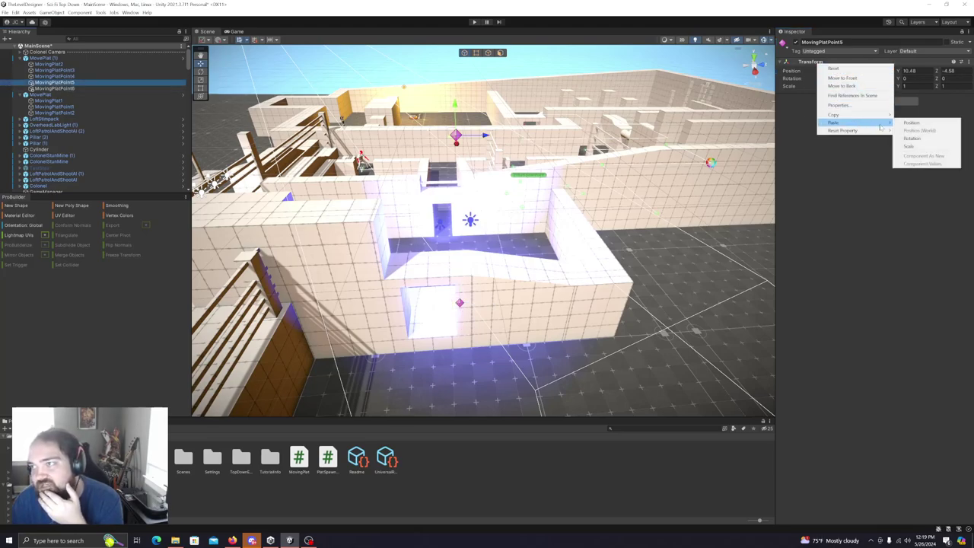
click(925, 124)
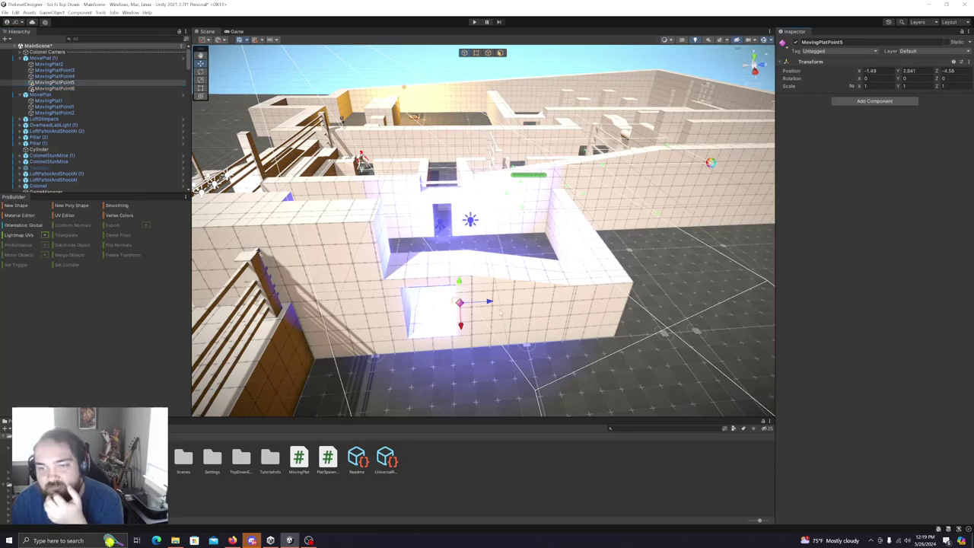
Move MovingPlatPoint5 along Z to about 5.97, just past the outer corner of the blue-lit room.
drag(488, 302, 677, 301)
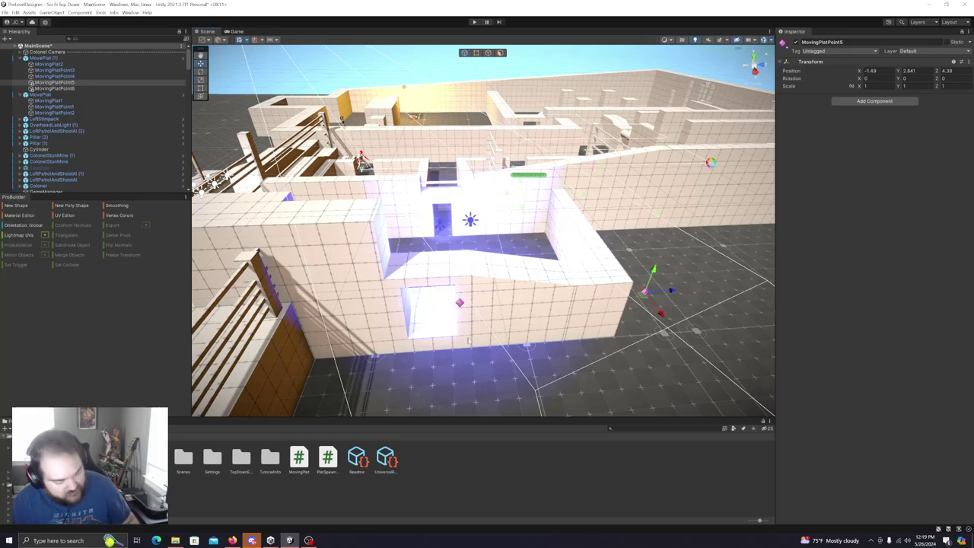
key(d)
right_drag(407, 350, 365, 305)
key(q)
key(e)
key(w)
alt+drag(365, 305, 406, 311)
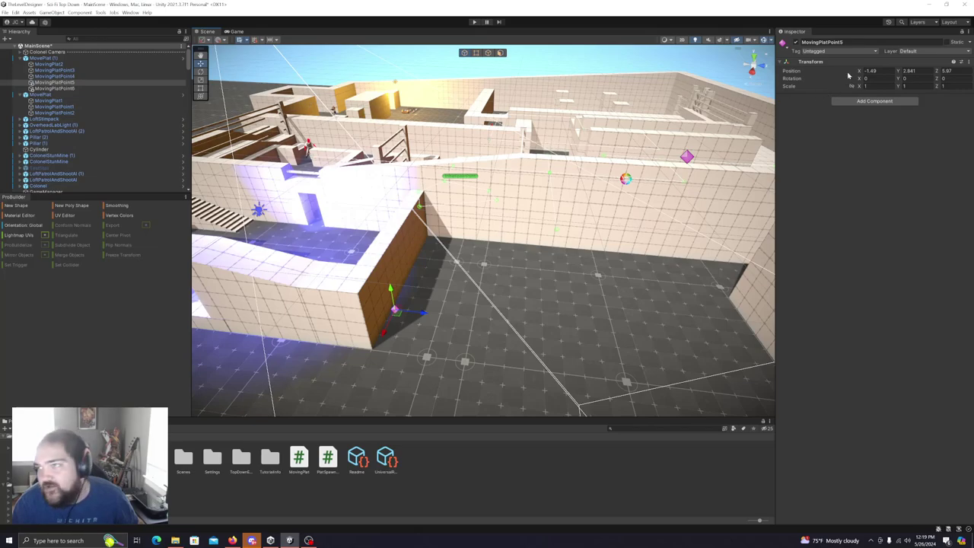
Copy MovingPlatPoint5's position and paste it onto MovingPlatPoint6.
right_click(817, 63)
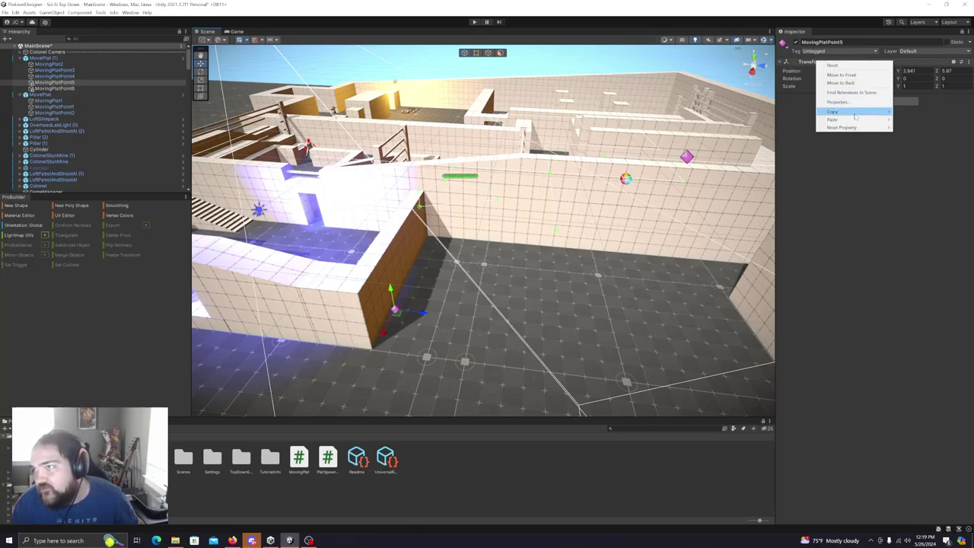
mouse_move(852, 112)
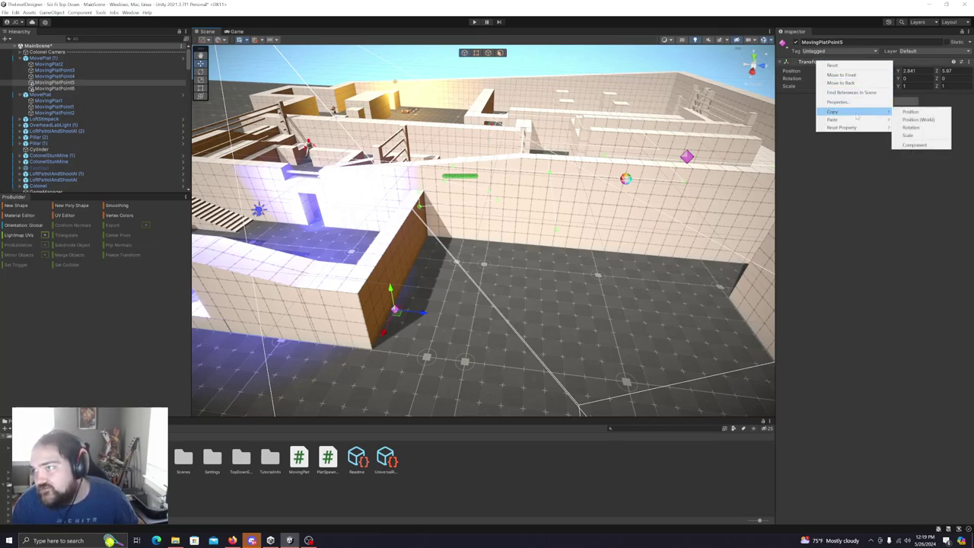
click(930, 120)
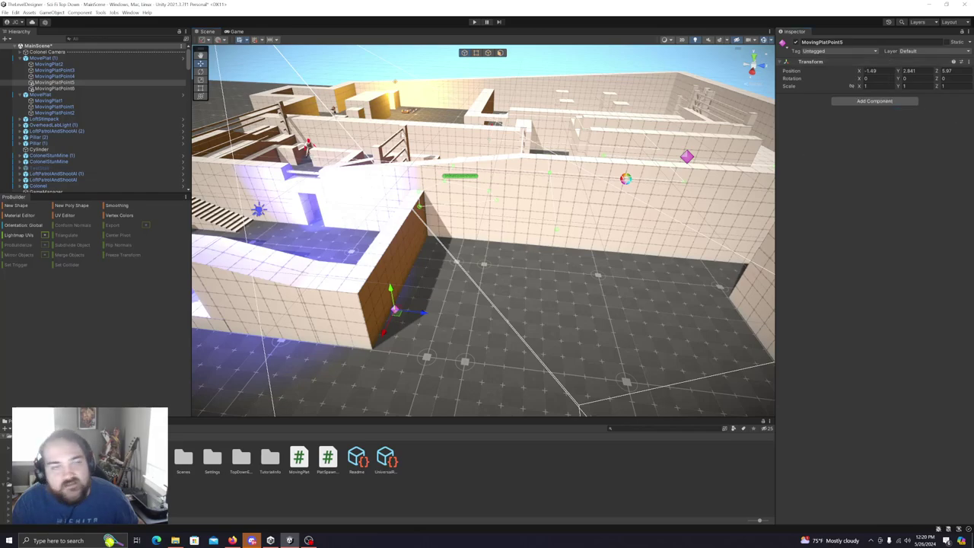
click(92, 88)
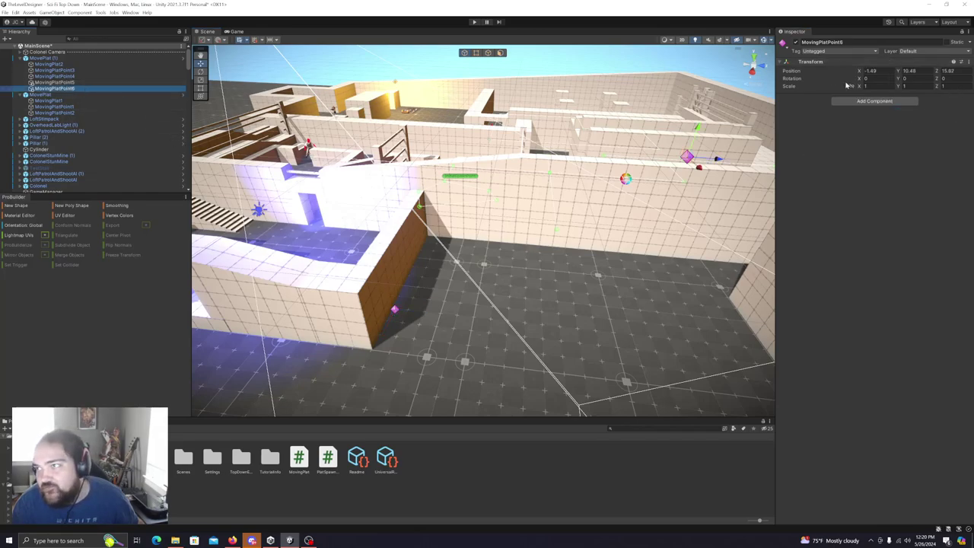
right_click(805, 61)
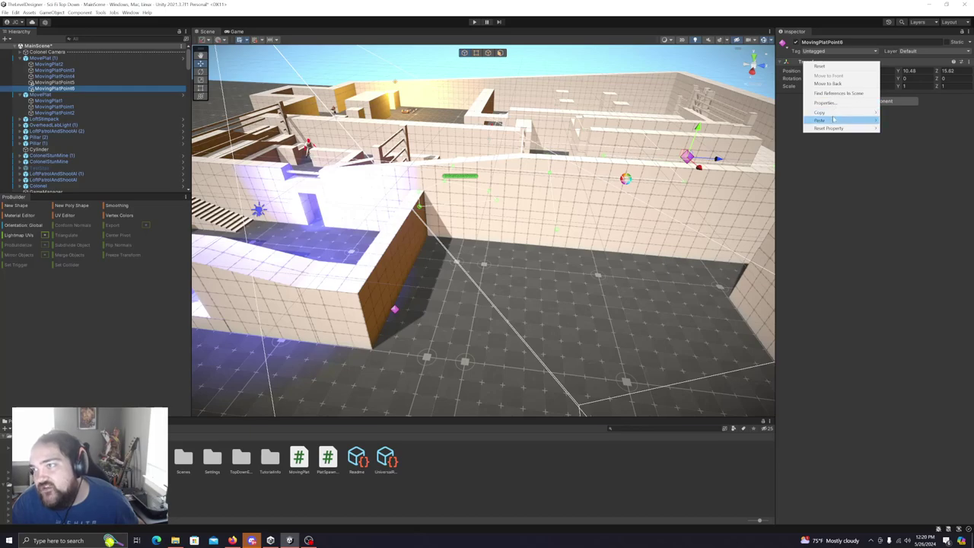
mouse_move(834, 120)
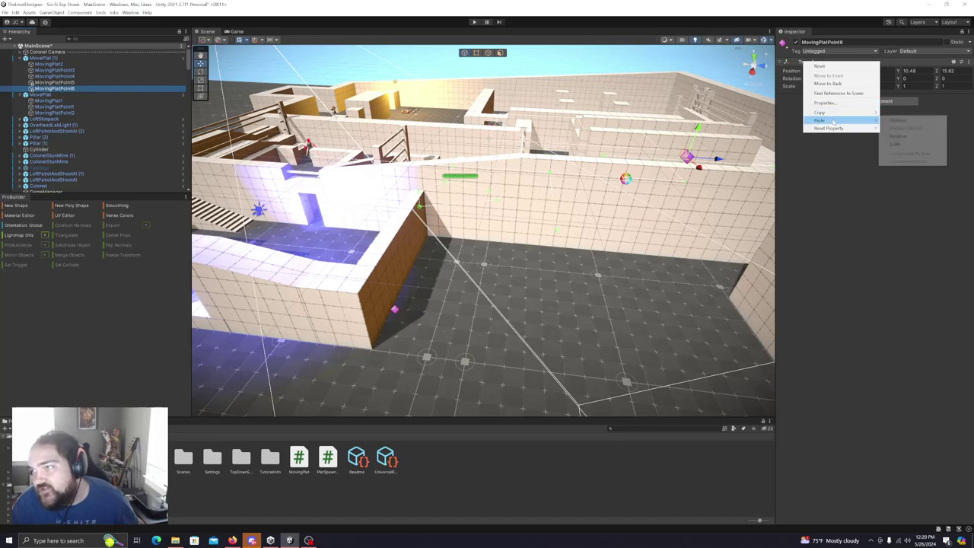
click(899, 121)
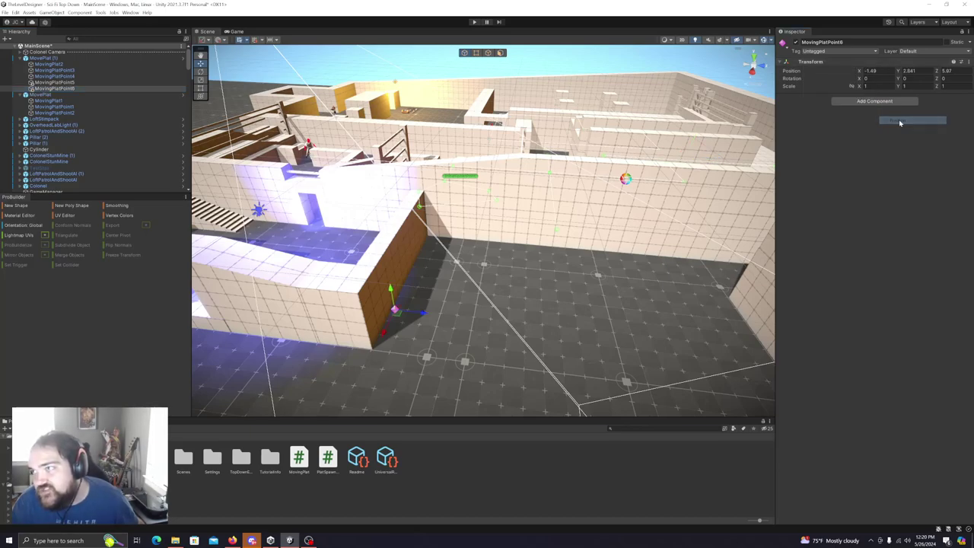
Move MovingPlatPoint6 along X to about 10.5, next to the long brown outer wall.
alt+drag(525, 289, 403, 295)
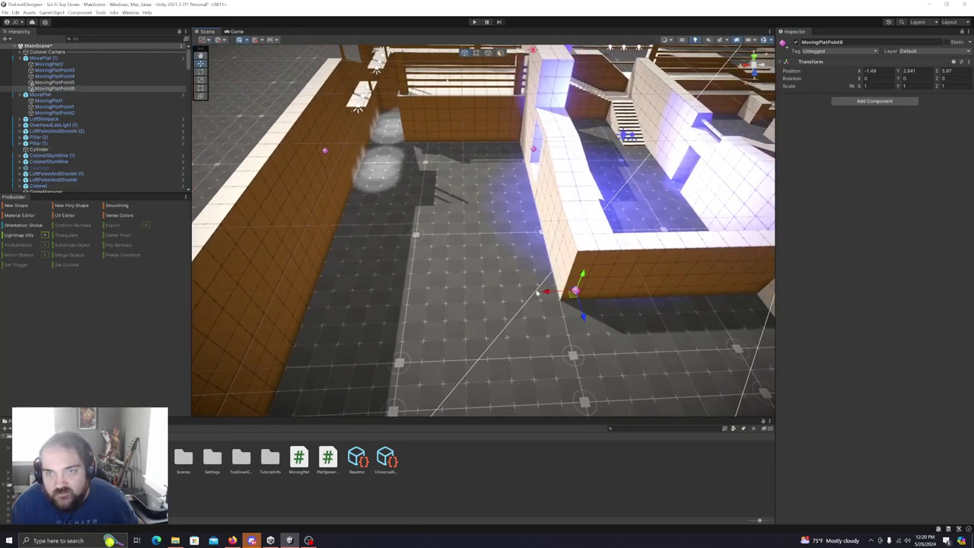
ctrl+drag(552, 297, 243, 296)
right_drag(353, 298, 440, 250)
click(440, 107)
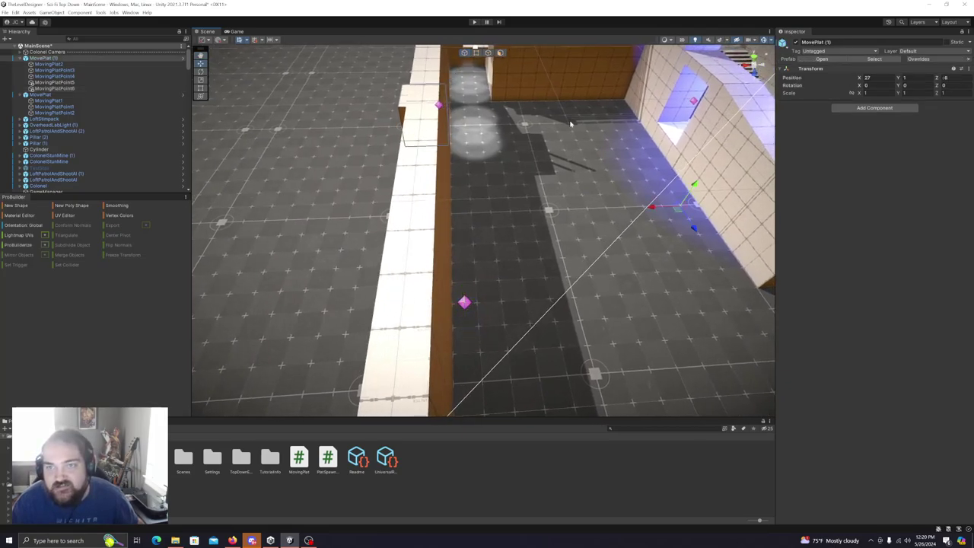
Set MovingPlatPoint6's X position to 11.35 so that it lines up with MovingPlatPoint3 along the outer wall.
click(53, 70)
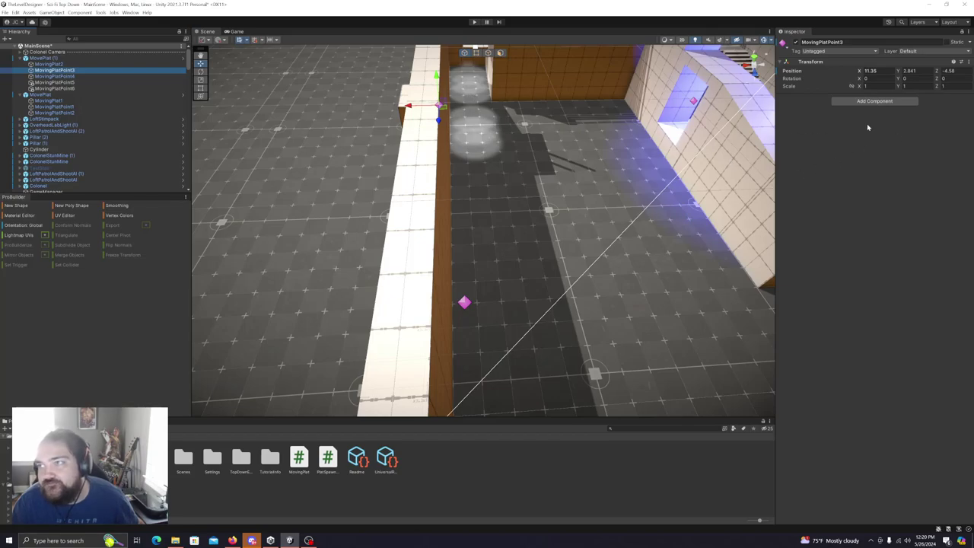
right_drag(552, 156, 496, 140)
mouse_move(427, 126)
mouse_down()
mouse_move(452, 129)
mouse_move(432, 125)
mouse_up()
key(ctrl+z)
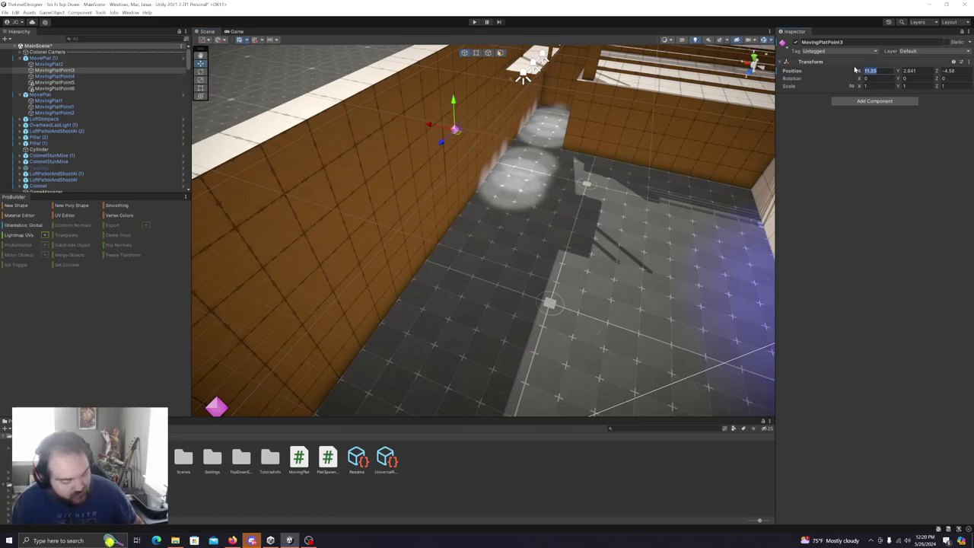
click(219, 406)
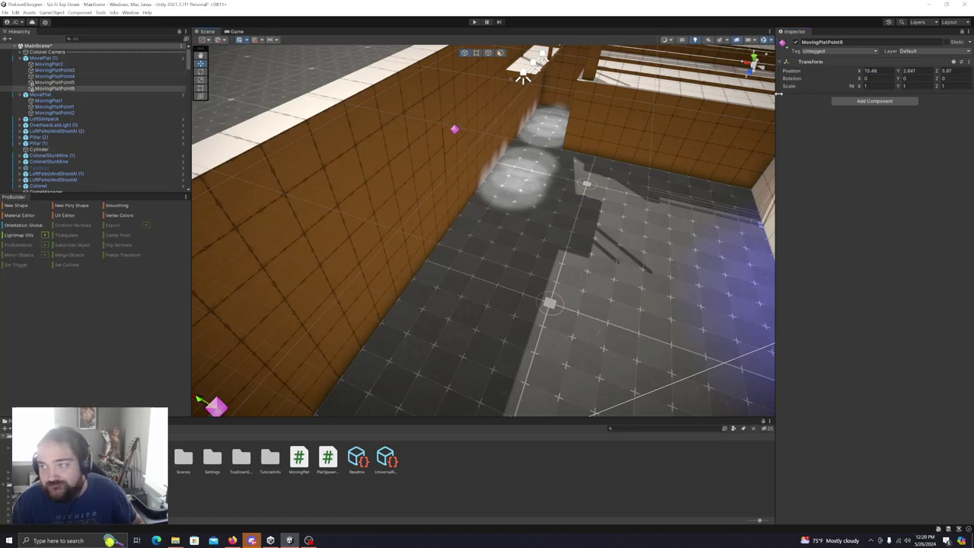
text(11.35)
right_drag(531, 268, 506, 249)
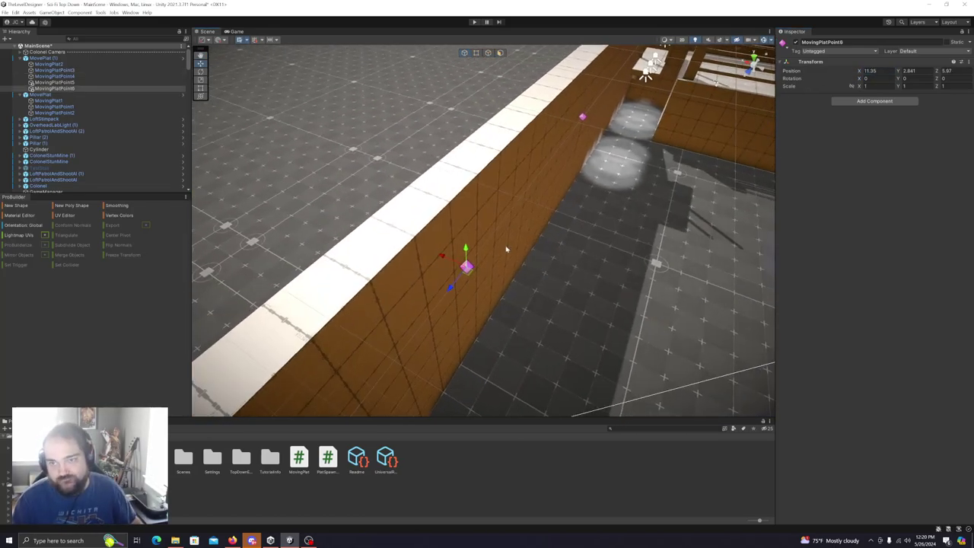
click(78, 70)
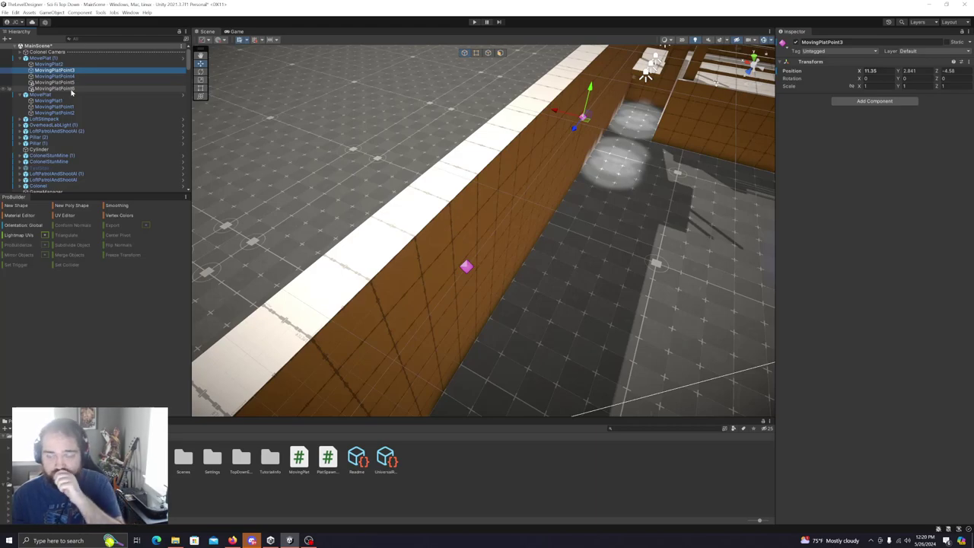
click(55, 89)
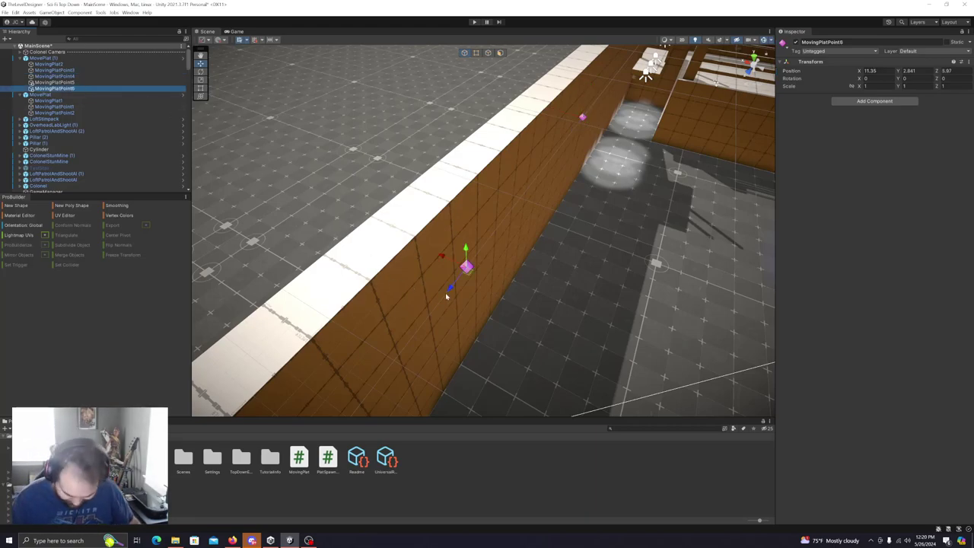
Look over the waypoint layout around the blue-lit room and save the scene.
right_drag(492, 303, 546, 273)
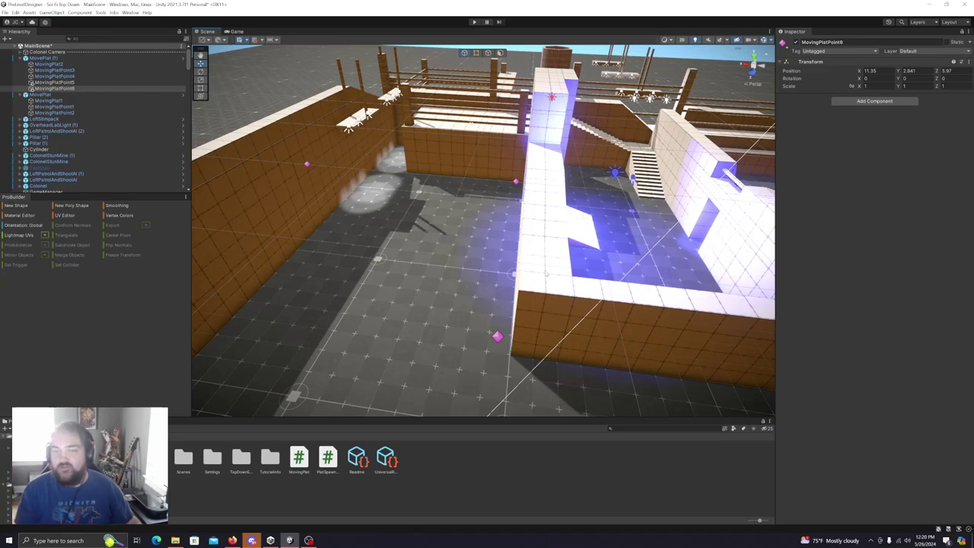
right_drag(449, 347, 562, 144)
click(4, 13)
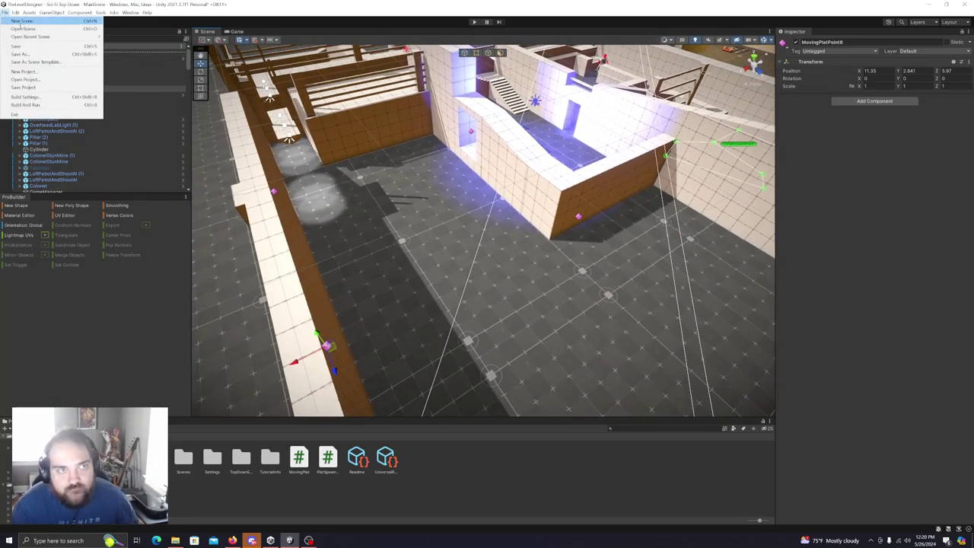
click(23, 46)
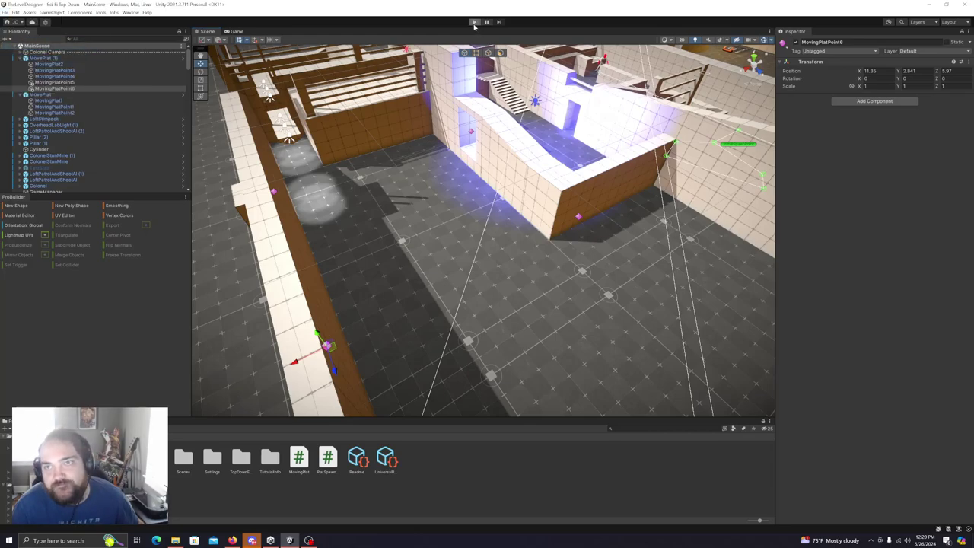
Playtest the scene and watch the platform travel between its waypoints from the Scene view, and end the playtest.
click(474, 22)
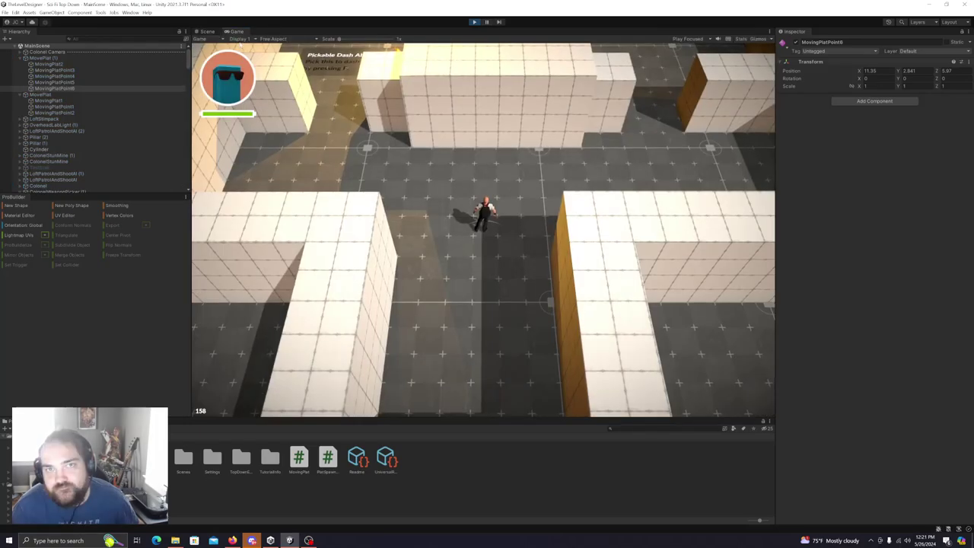
click(206, 31)
right_drag(466, 280, 366, 205)
right_drag(491, 91, 489, 63)
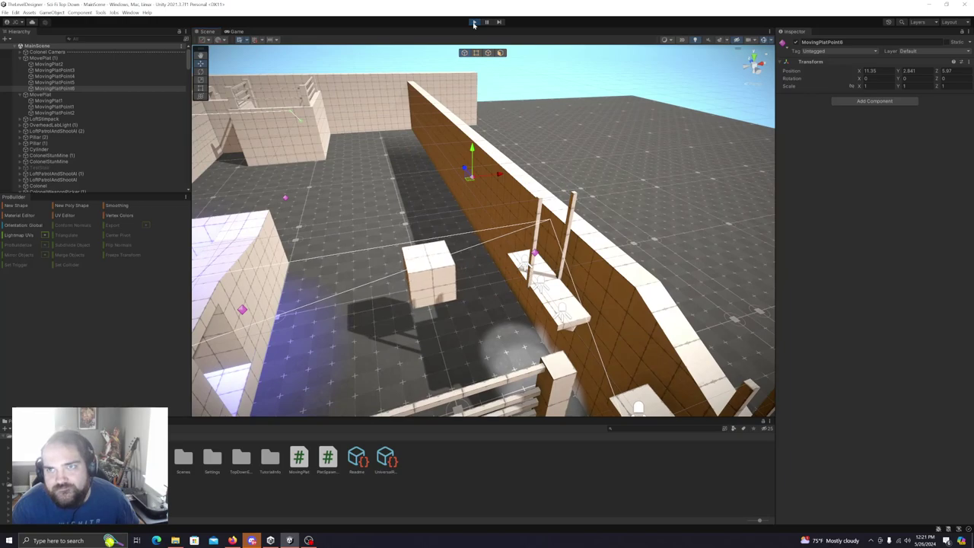
click(473, 24)
Set MovingPlat2's Move Speed to 1.2.
click(51, 64)
click(862, 422)
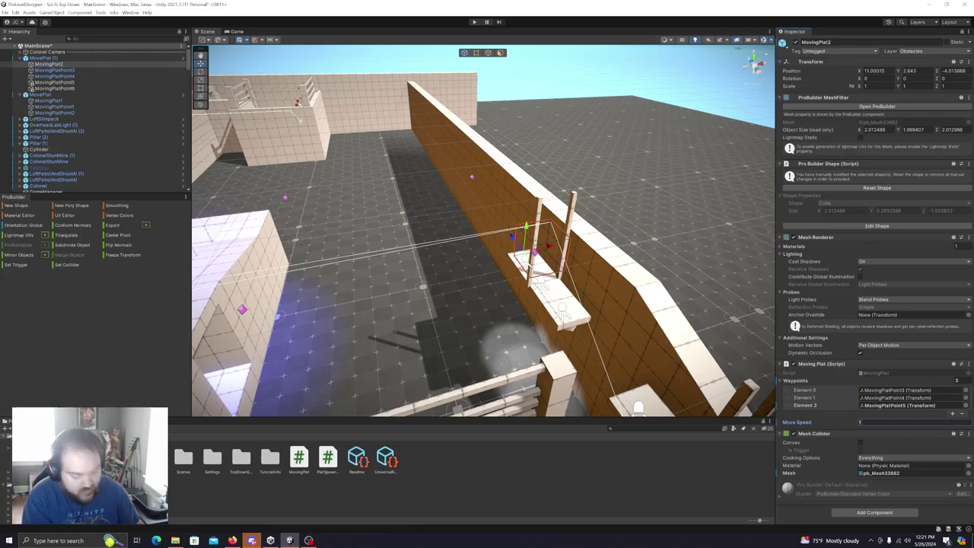
right_drag(578, 244, 512, 309)
key(d)
key(w)
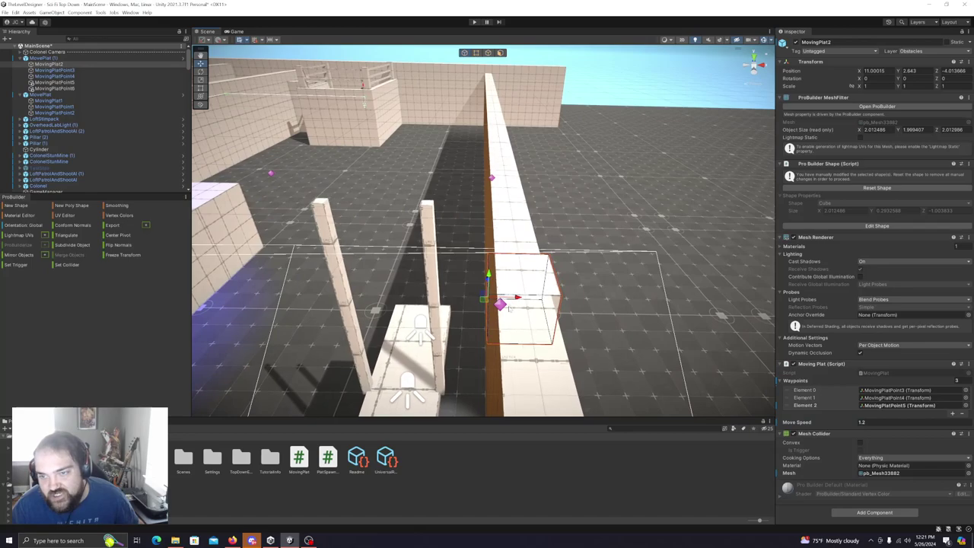
Move MovingPlat2 and MovingPlatPoint3 together along X, off the outer wall to the two posts, placing MovingPlatPoint3 at about X 8.62.
click(508, 308)
click(549, 284)
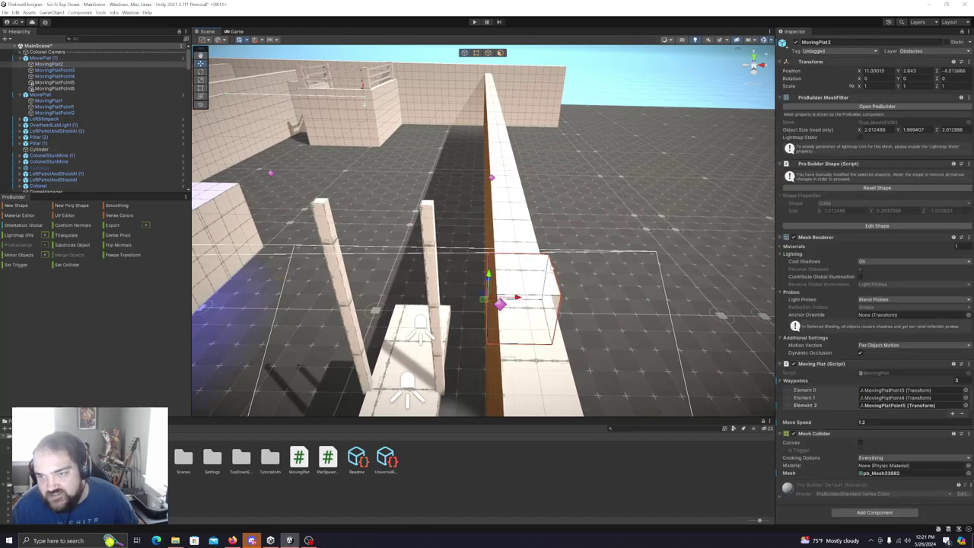
click(53, 70)
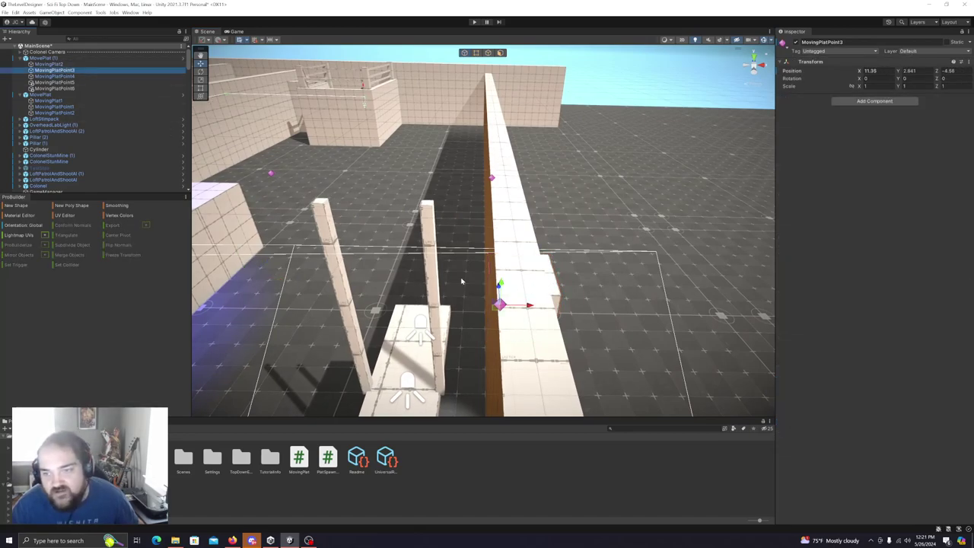
right_drag(555, 285, 556, 312)
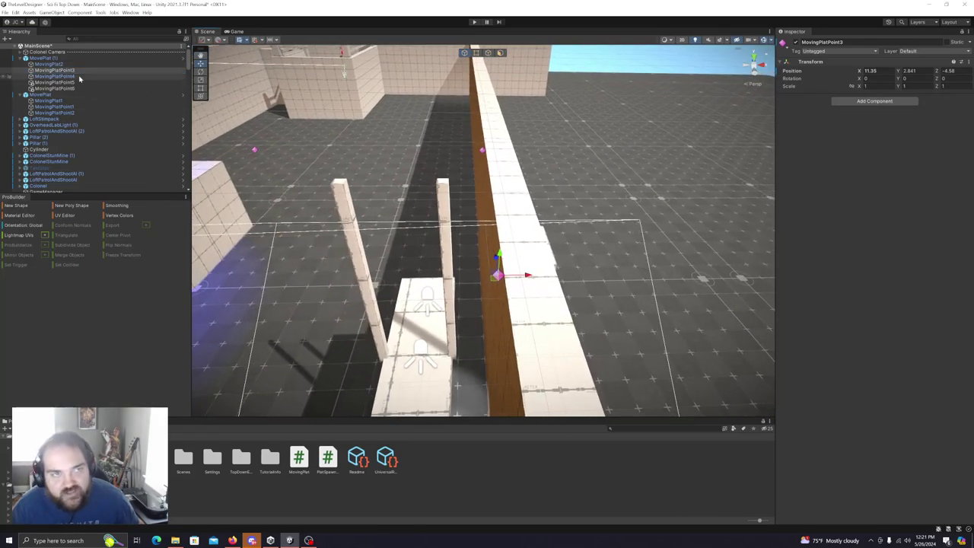
ctrl+click(53, 63)
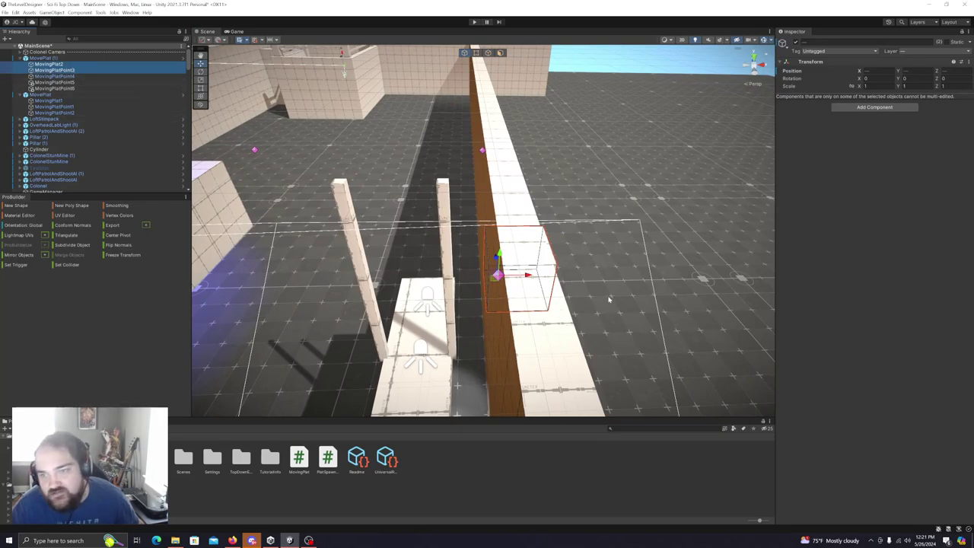
drag(533, 278, 442, 285)
right_drag(514, 223, 515, 223)
key(a)
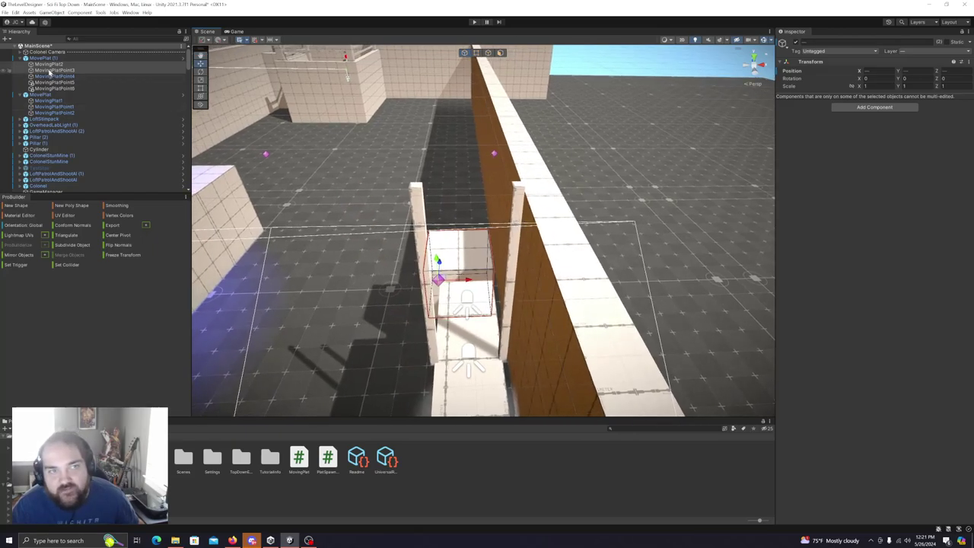
Move MovingPlatPoint3 along X to about 8.22, at the room-facing side of the platform.
click(50, 70)
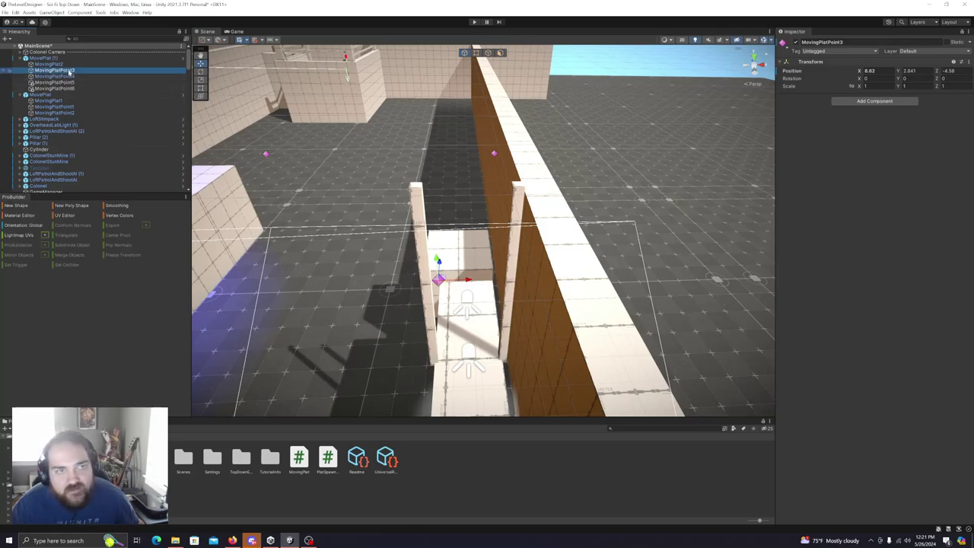
right_drag(431, 301, 478, 280)
drag(487, 278, 584, 274)
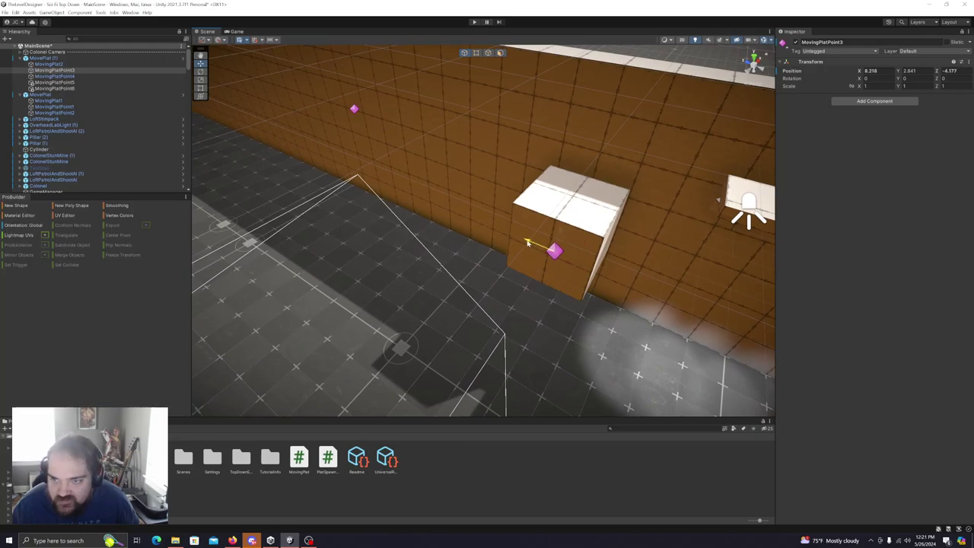
Move MovingPlat2 along Z to about -4.6 to line it up with MovingPlatPoint3, and compare the two positions.
click(592, 204)
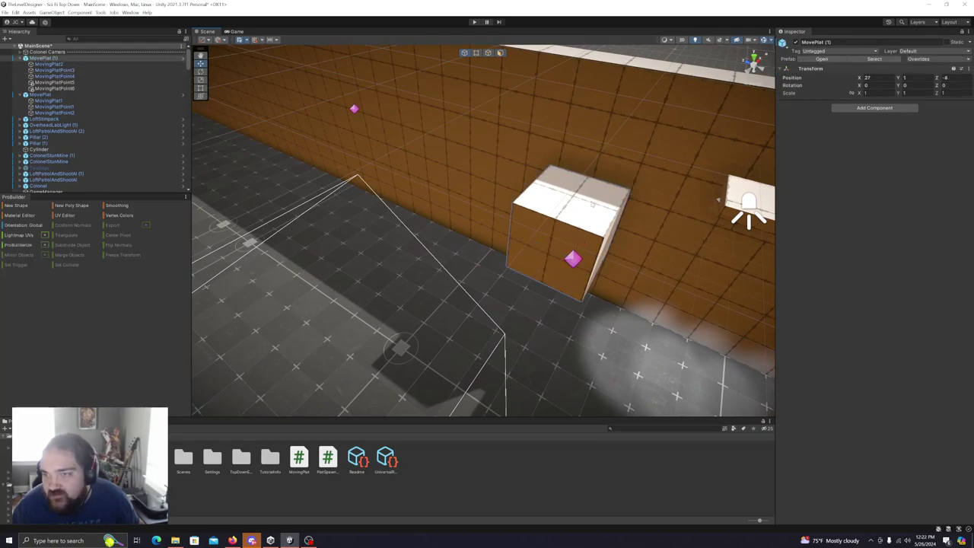
click(48, 60)
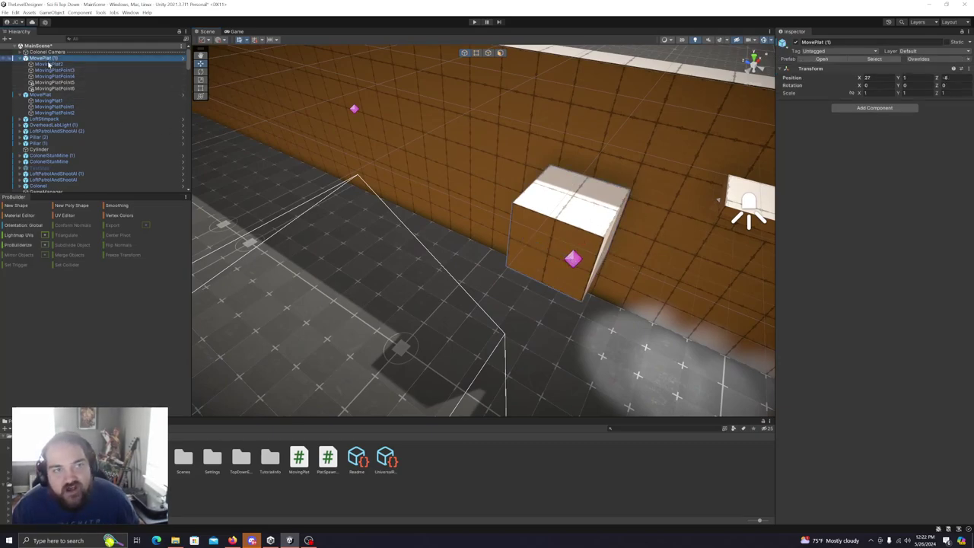
click(49, 63)
drag(522, 244, 545, 253)
alt+drag(608, 257, 479, 247)
right_drag(479, 246, 487, 245)
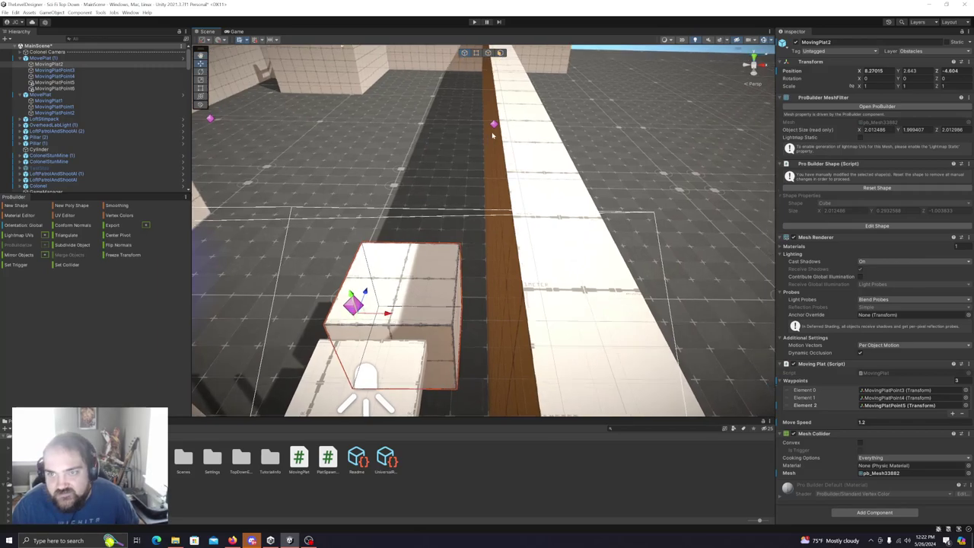
click(392, 300)
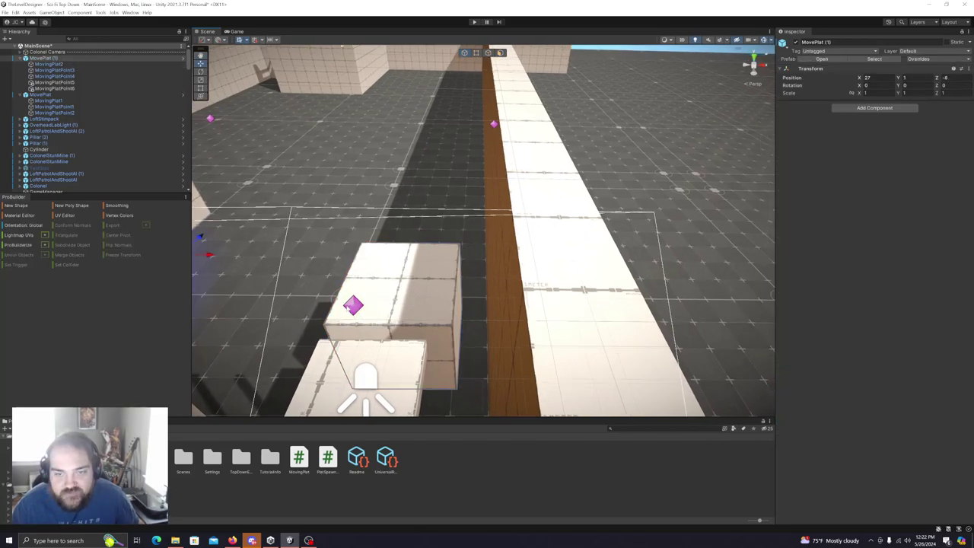
click(347, 308)
mouse_move(608, 251)
right_down()
mouse_move(598, 251)
mouse_move(632, 250)
mouse_move(595, 250)
right_up()
key(s)
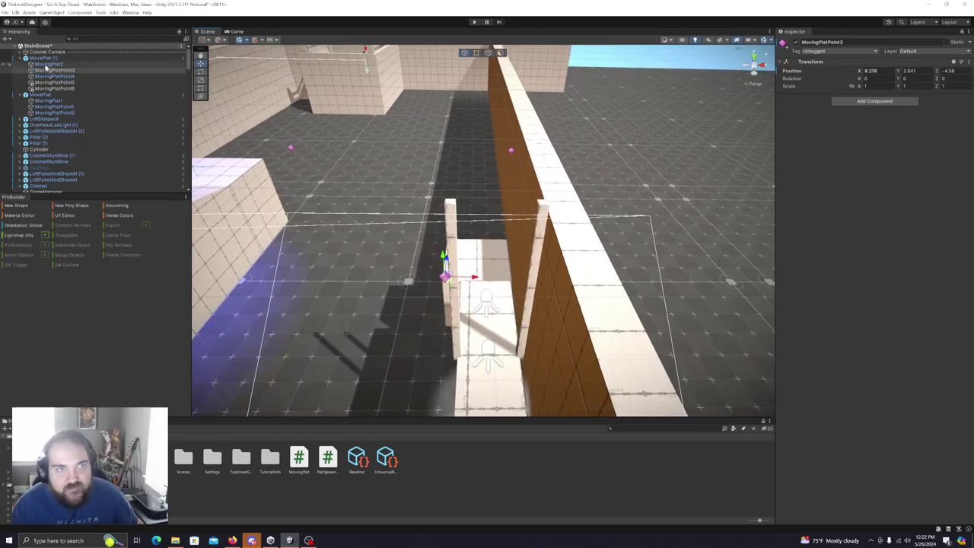
click(99, 64)
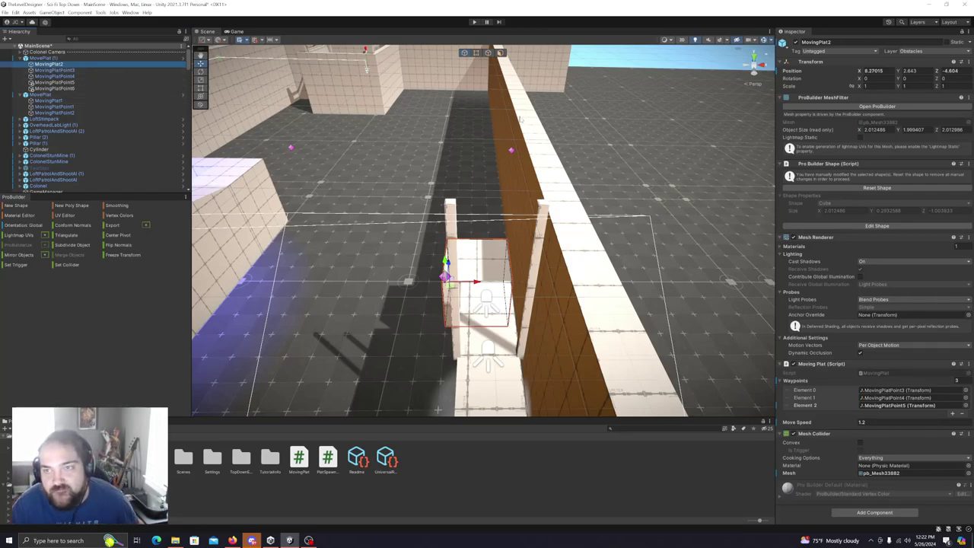
Set MovingPlatPoint6's X position to 8.218, copied from MovingPlatPoint3, so both waypoints line up.
click(512, 152)
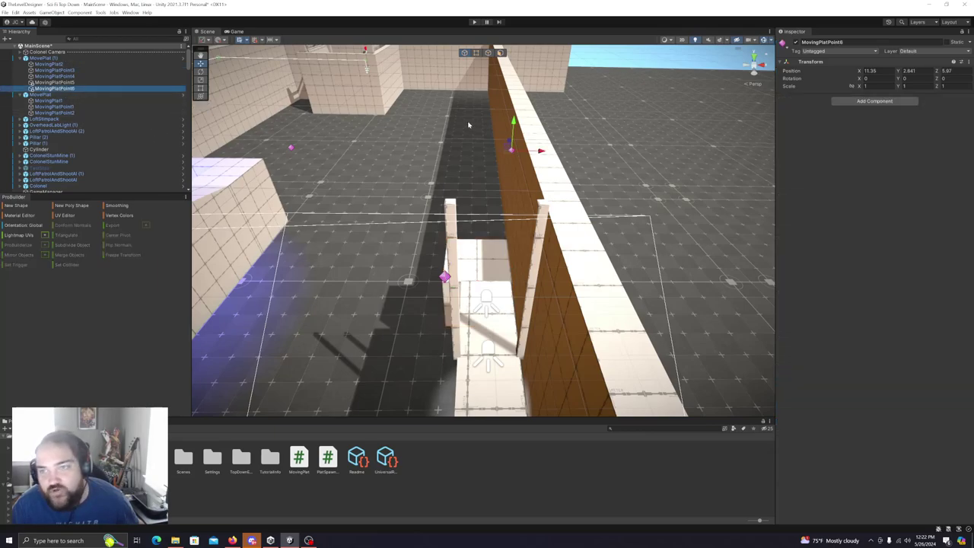
click(84, 71)
right_click(881, 70)
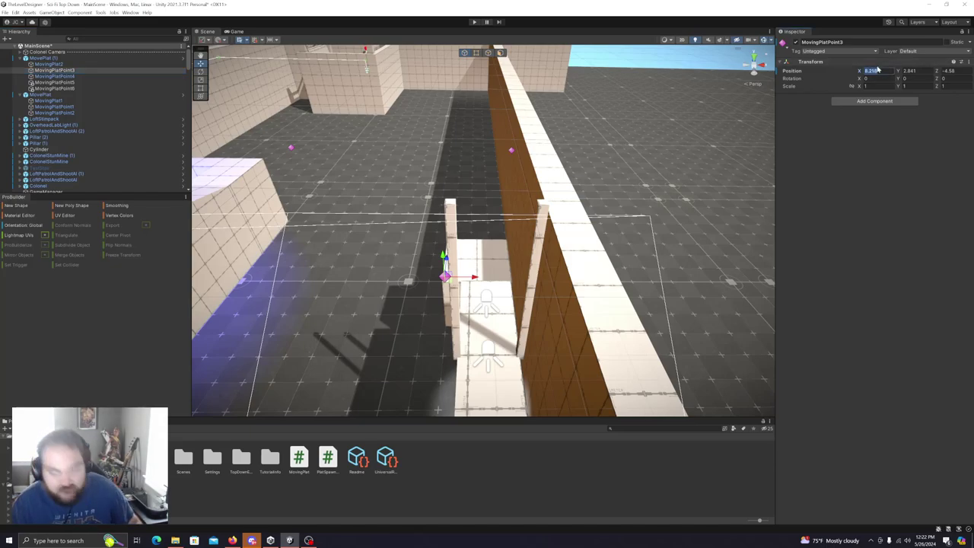
click(69, 89)
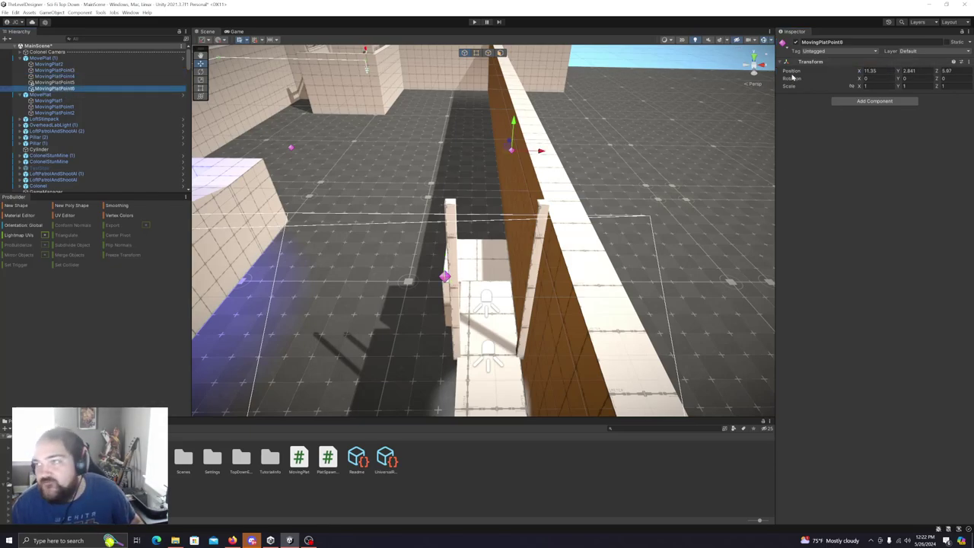
text(8.218)
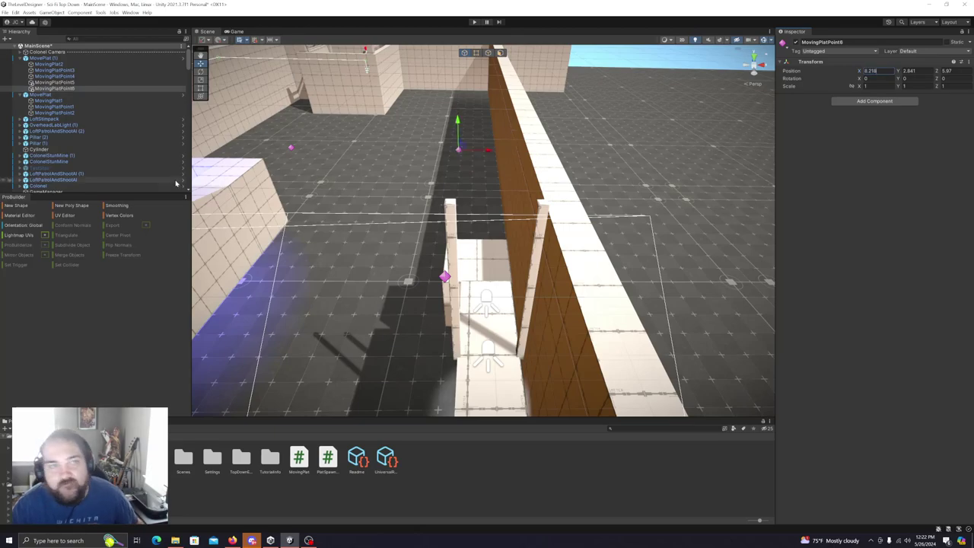
Add a fourth element to MovingPlat2's Waypoints list, assign MovingPlatPoint6 to it, and save the scene.
click(60, 59)
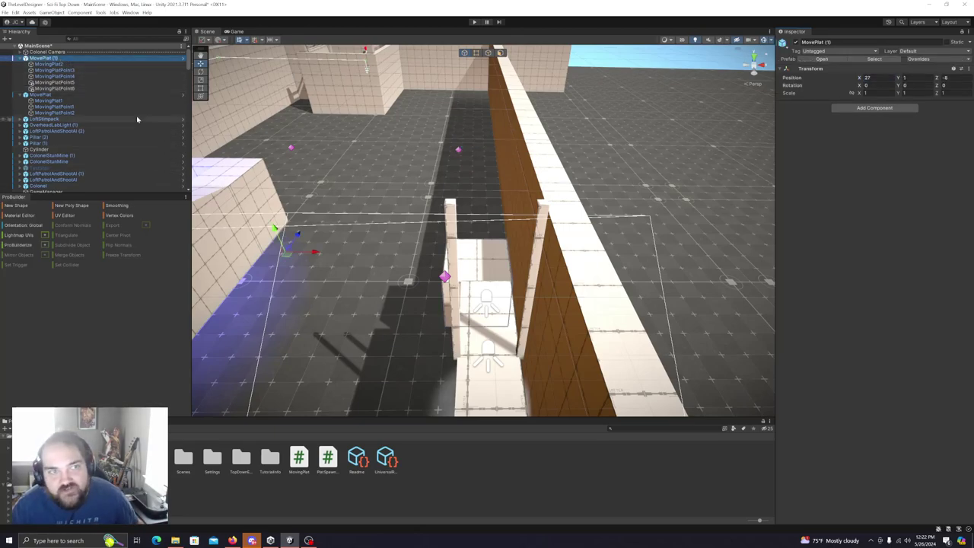
click(53, 64)
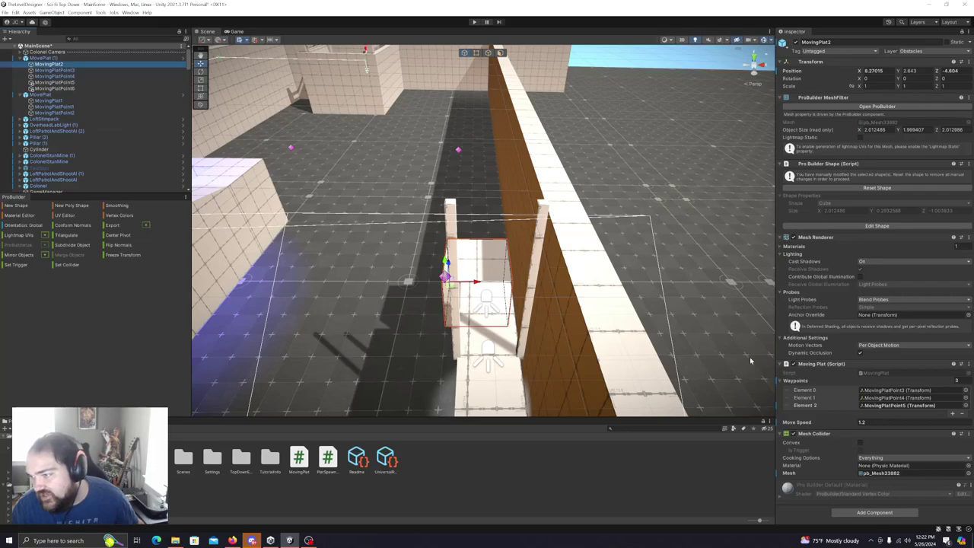
click(951, 414)
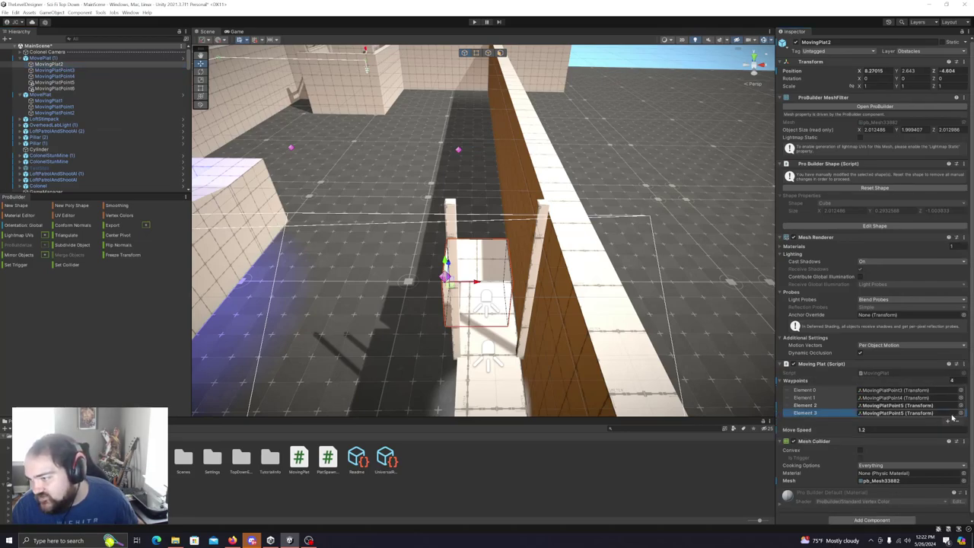
drag(55, 88, 888, 412)
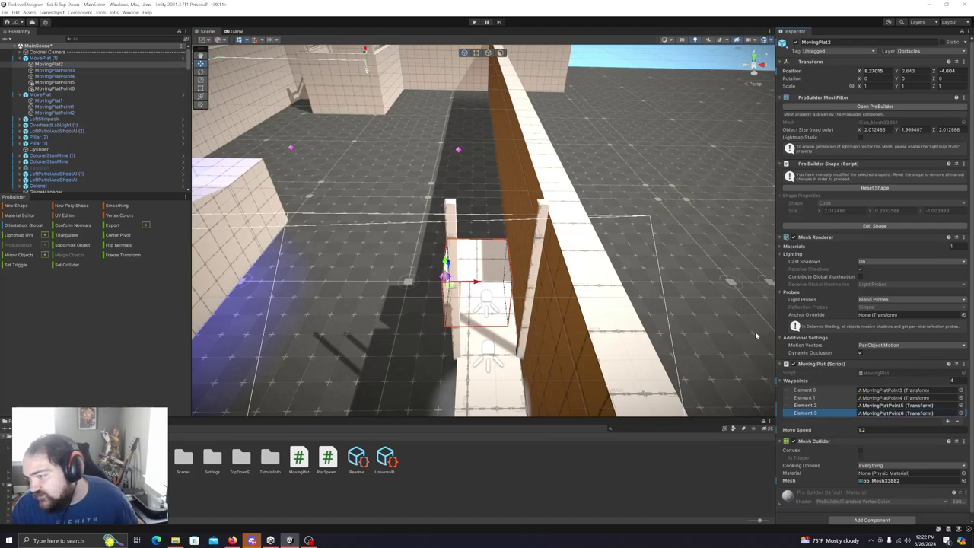
key(s)
key(a)
right_drag(520, 181, 512, 183)
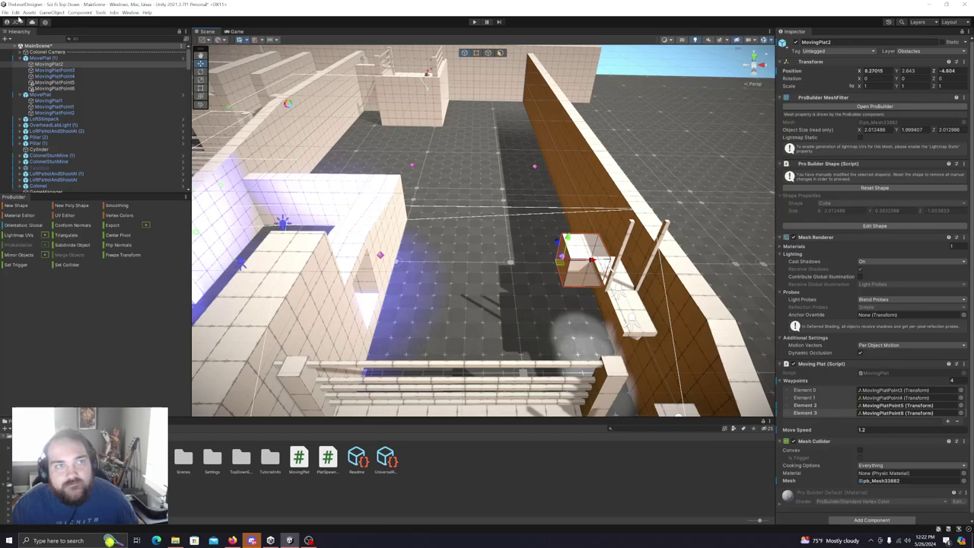
click(6, 12)
click(31, 54)
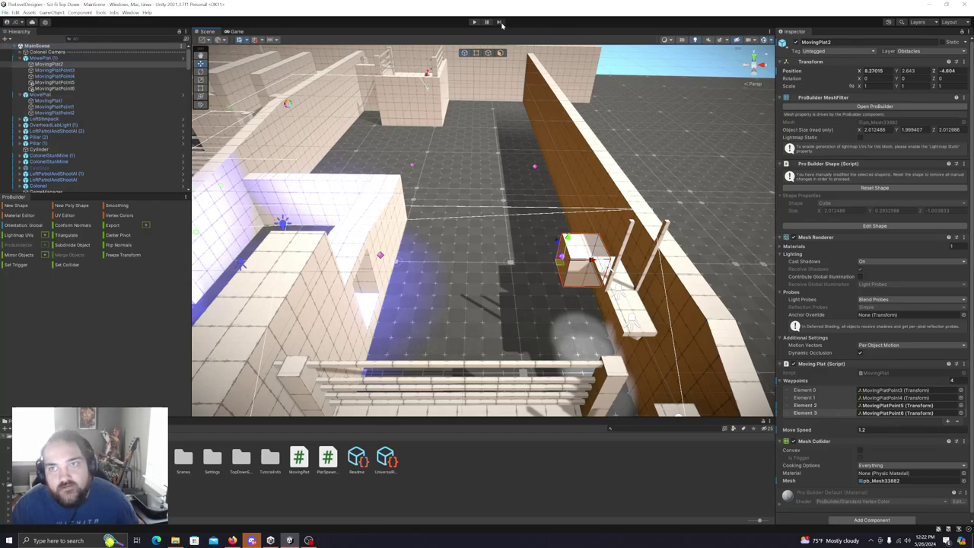
Playtest the level and follow MovingPlat2 along its four waypoints in the Scene view, including its return route, and stop the playtest.
click(474, 22)
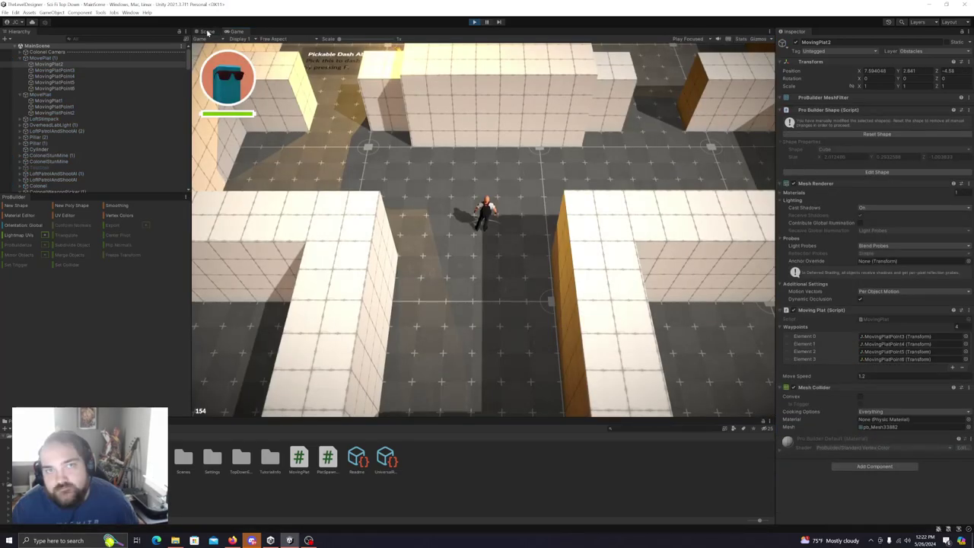
click(207, 31)
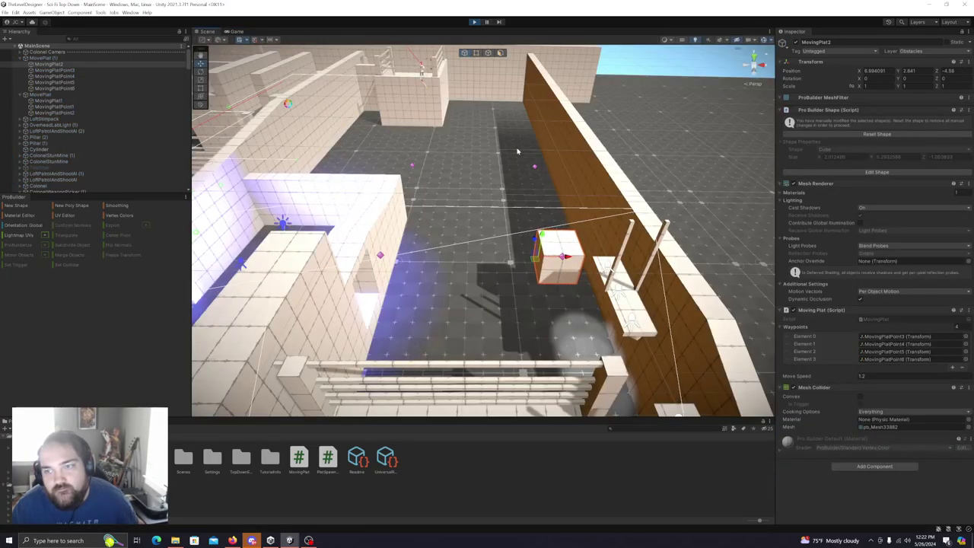
key(w)
right_drag(608, 260, 507, 262)
key(d)
alt+drag(508, 263, 526, 191)
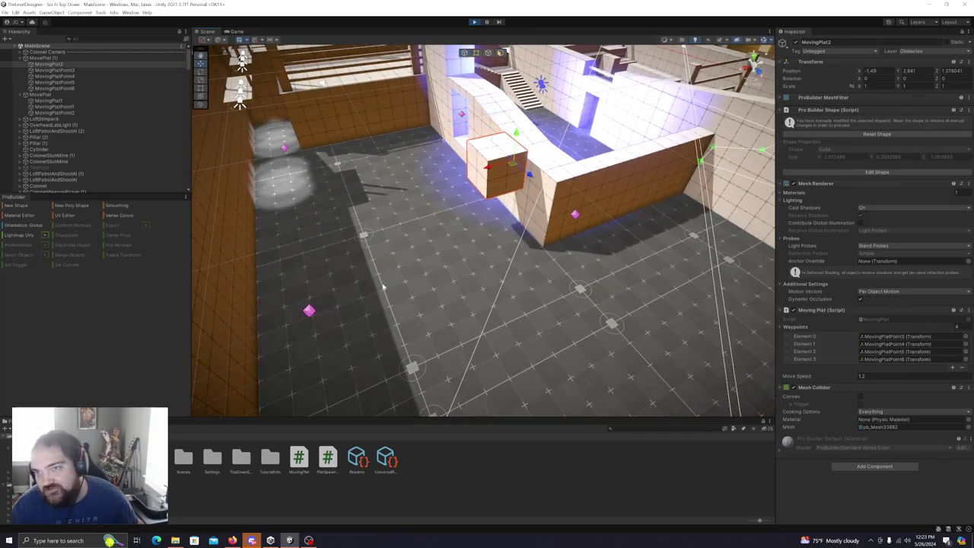
alt+drag(609, 214, 723, 175)
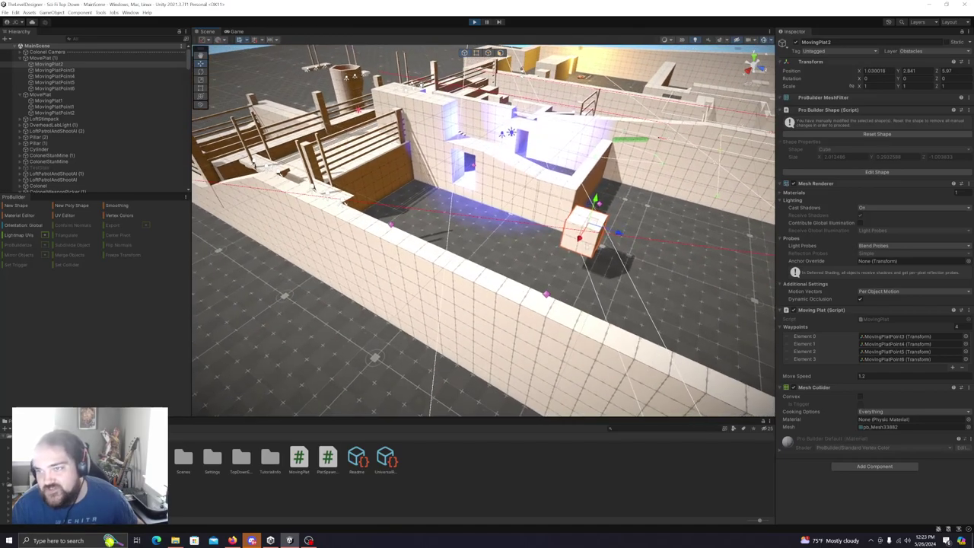
alt+drag(596, 244, 603, 183)
scroll(602, 183, up, 4)
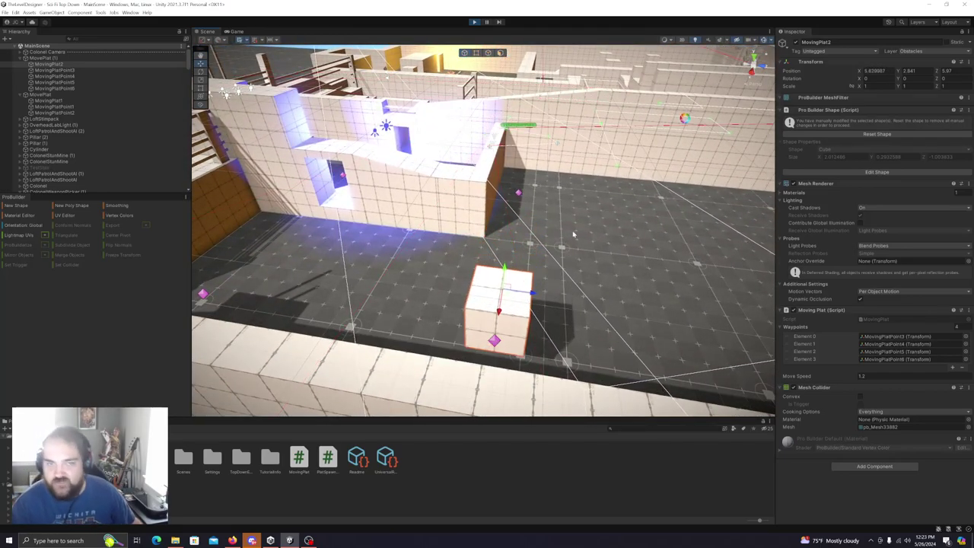
alt+drag(573, 234, 533, 204)
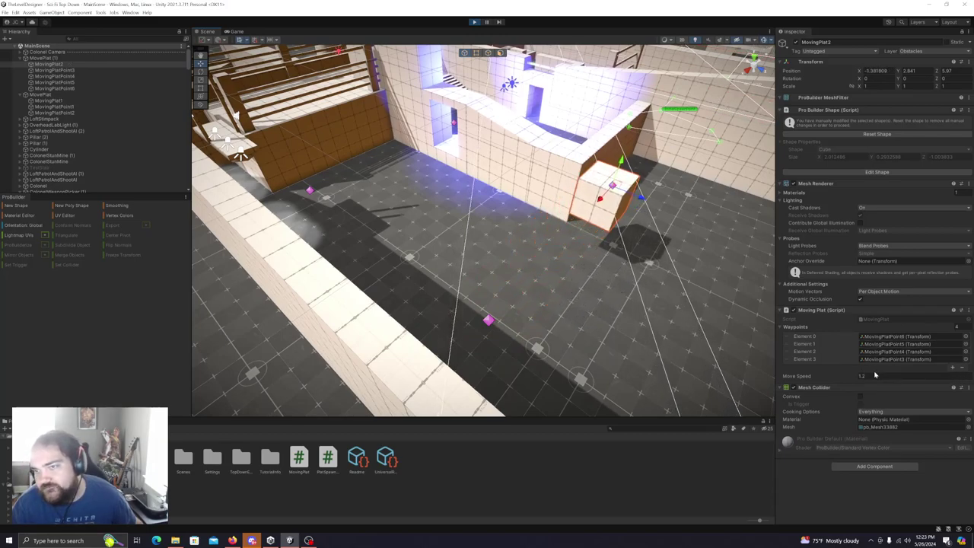
right_drag(624, 239, 569, 242)
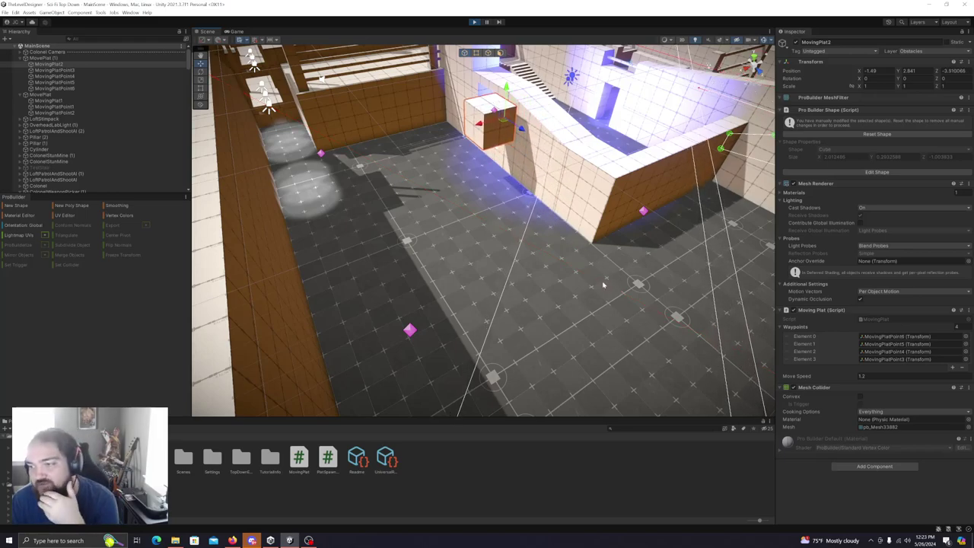
click(474, 22)
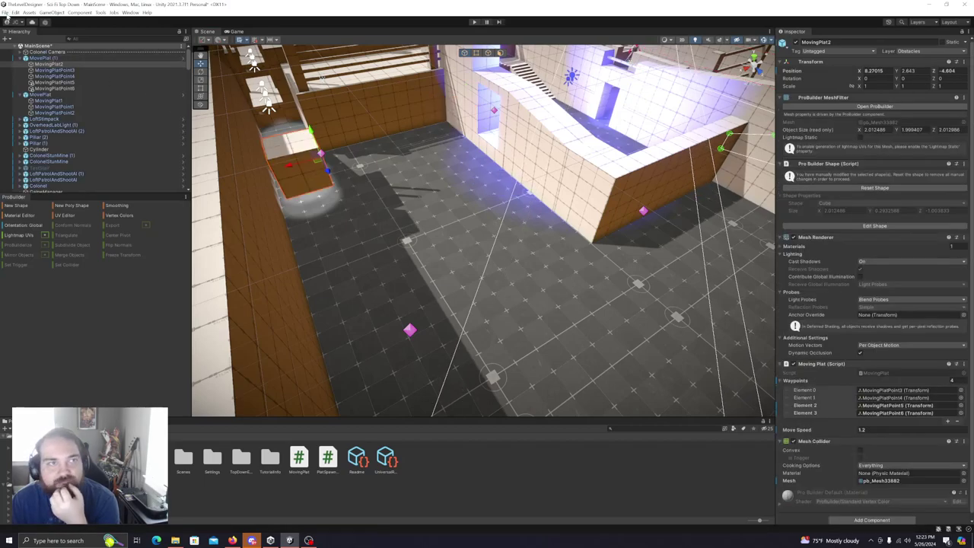
Save the scene and open the MovingPlat script in Visual Studio, normalizing its line endings to Windows (CR LF).
click(6, 13)
click(23, 62)
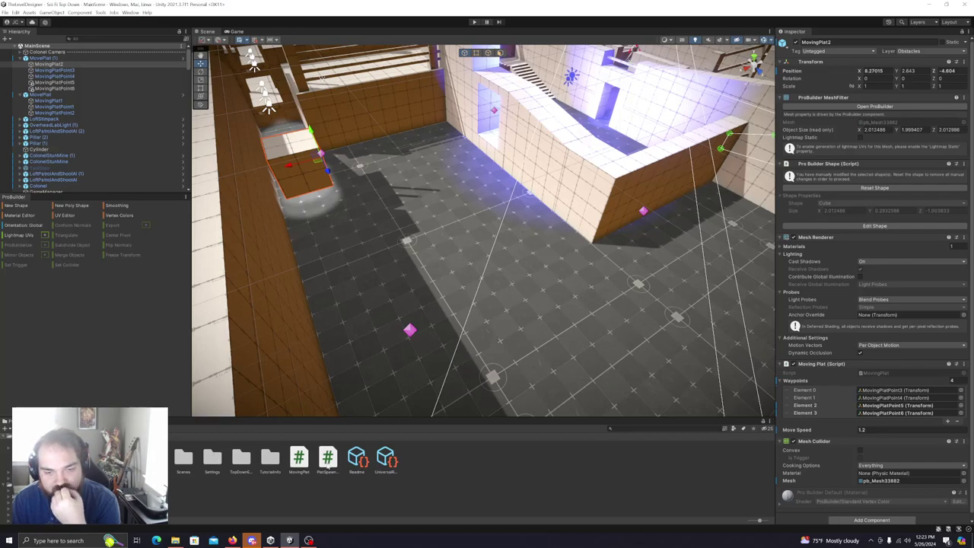
click(298, 461)
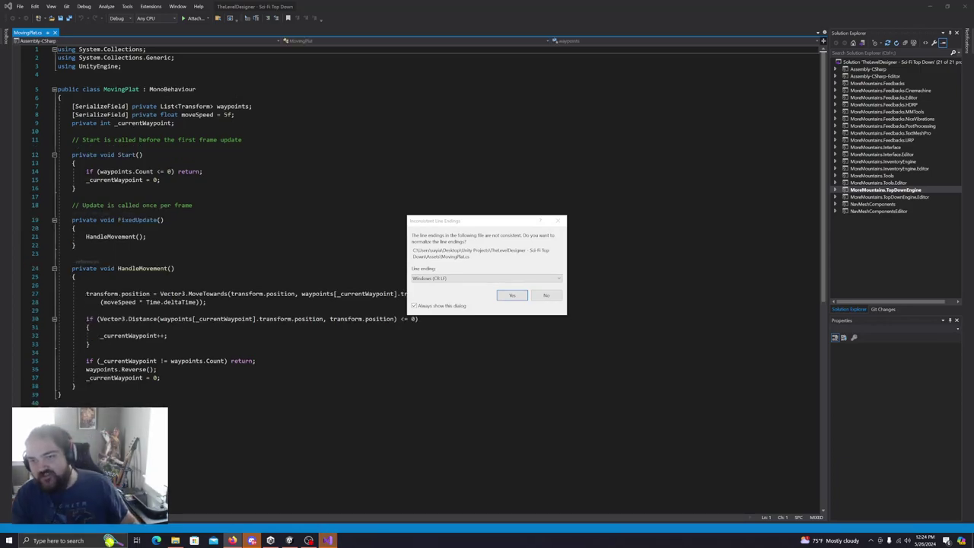
click(512, 295)
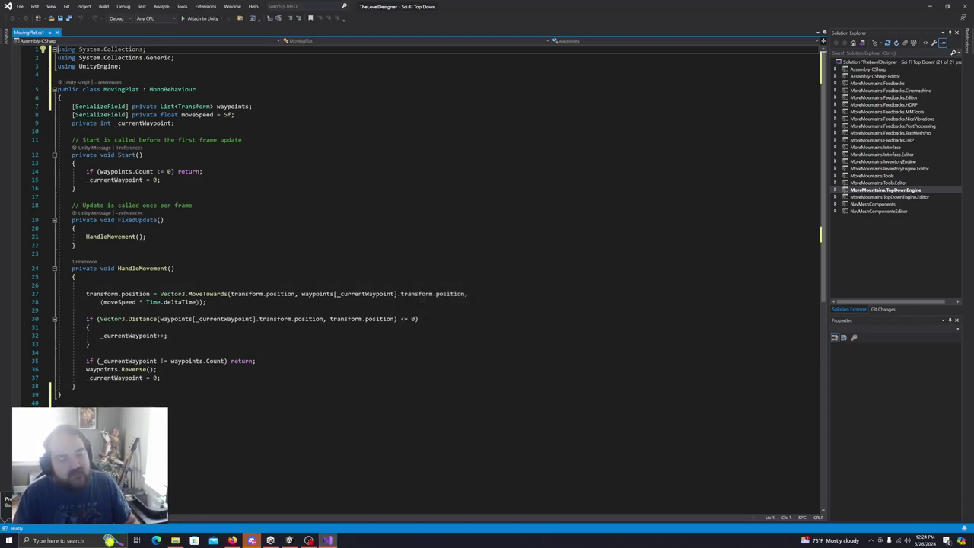
Copy the entire code of the MovingPlat script for reworking outside the editor.
key(alt+Tab)
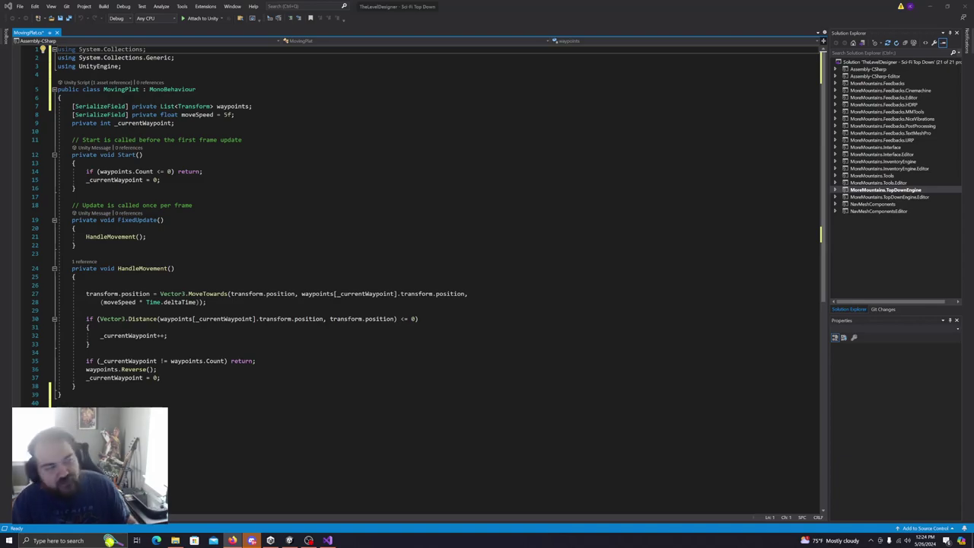
drag(62, 394, 57, 49)
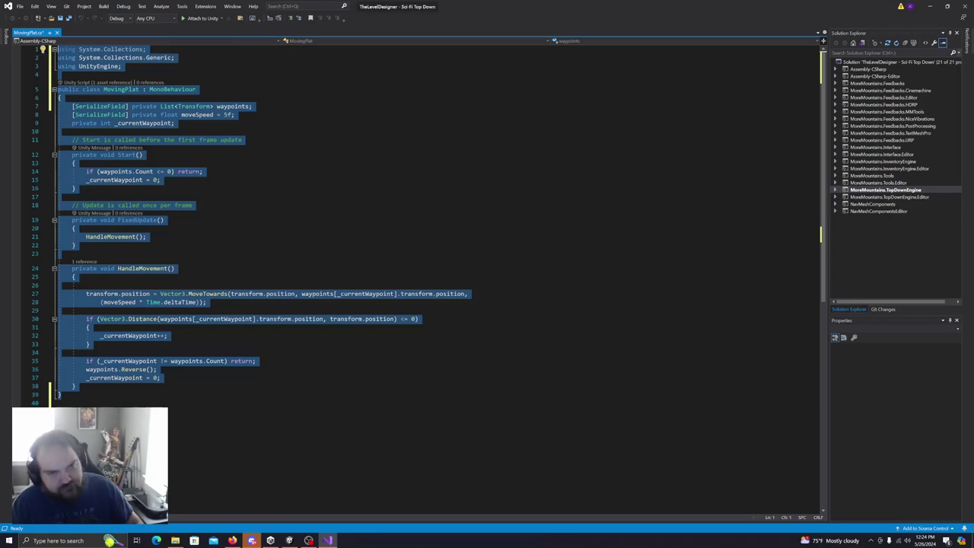
key(alt+Tab)
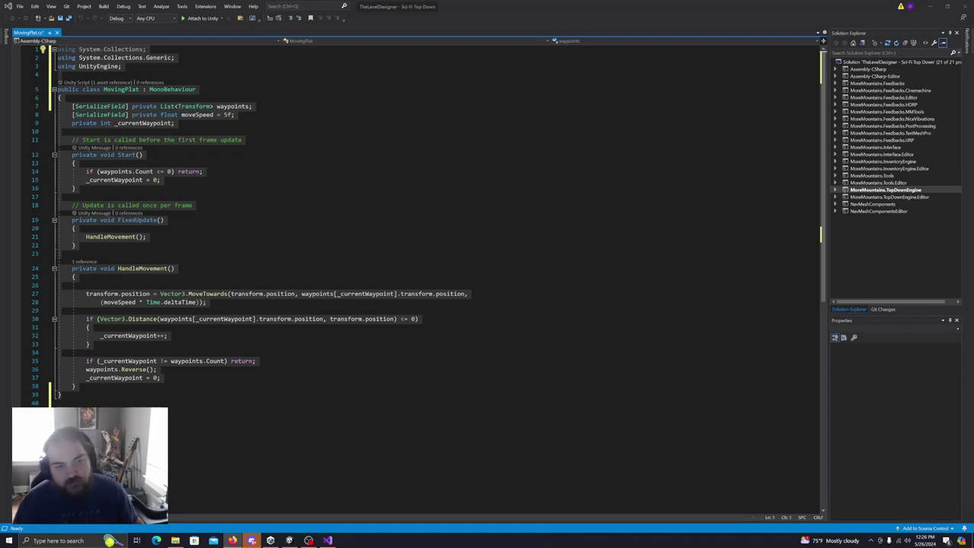
right_click(128, 305)
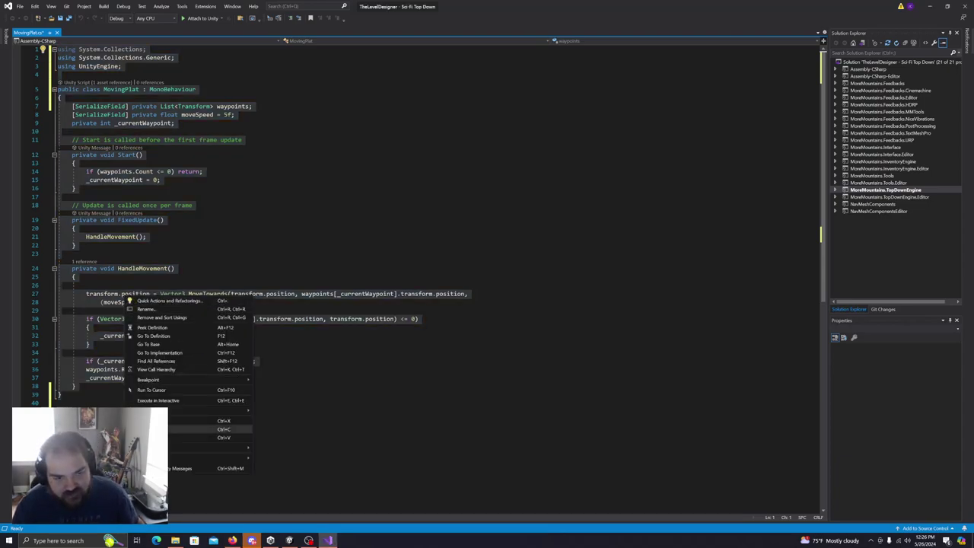
click(148, 429)
key(alt+Tab)
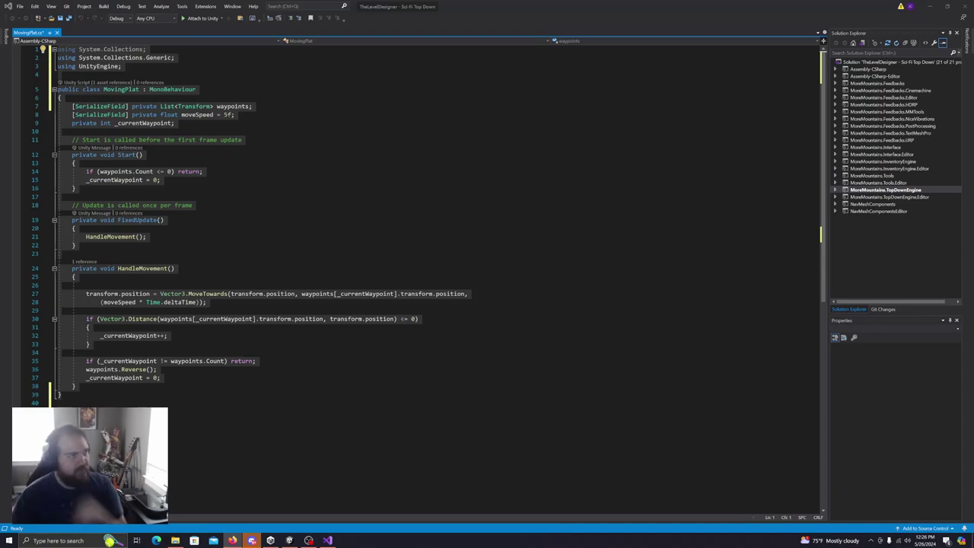
Replace the whole MovingPlat script with the pasted version that adds a loopBackToStart boolean and _movingForward logic, and review it.
click(71, 253)
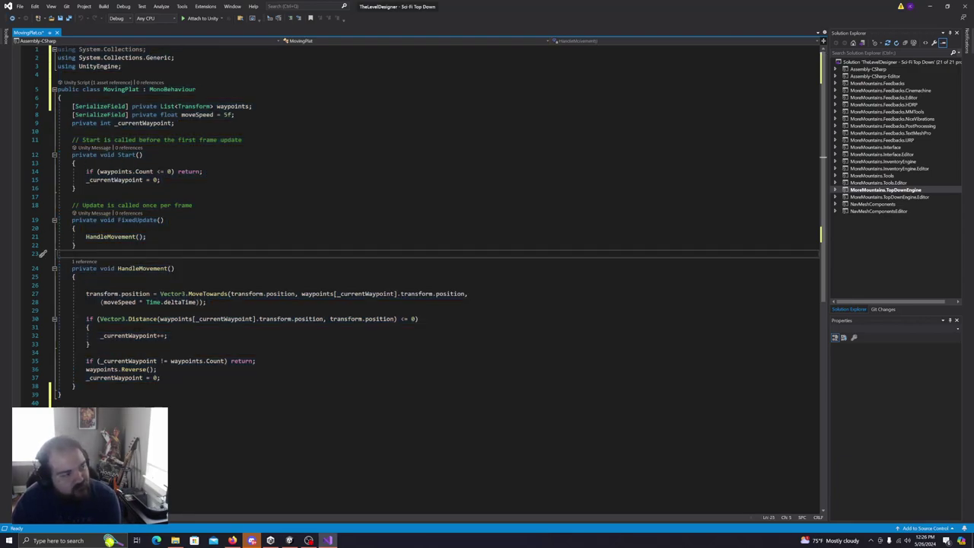
key(alt+Tab)
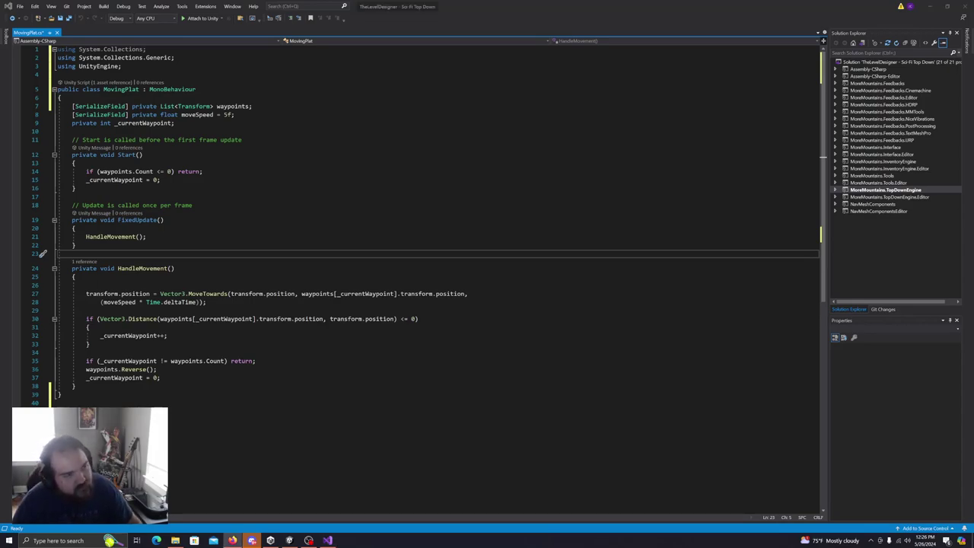
drag(61, 402, 58, 48)
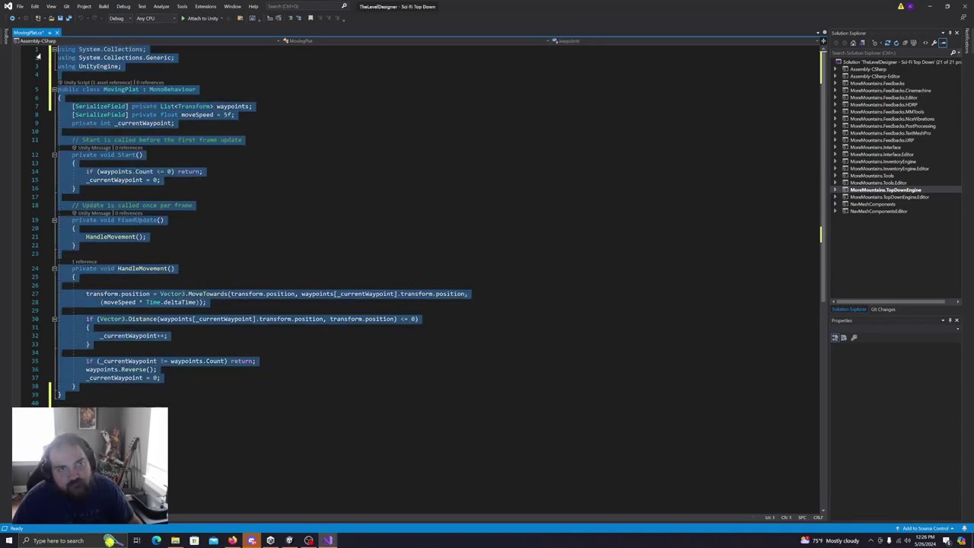
key(ctrl+v)
click(118, 293)
scroll(434, 274, up, 3)
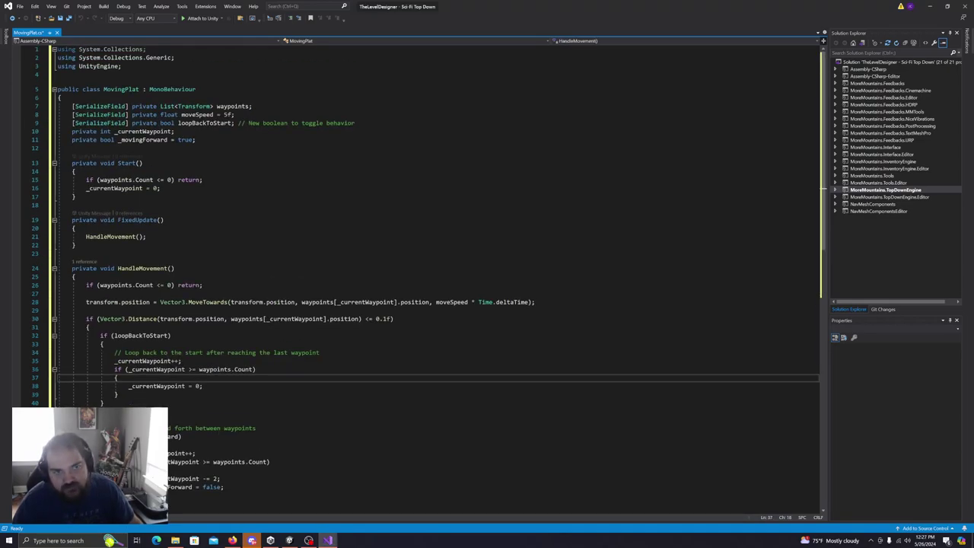
scroll(434, 274, down, 4)
scroll(433, 274, up, 4)
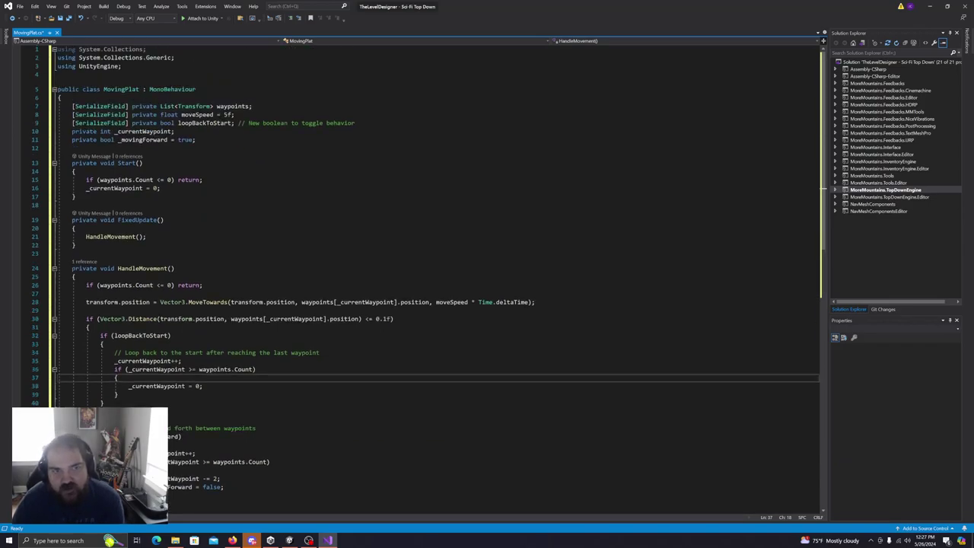
Save the MovingPlat.cs script and return to the level scene in Unity.
click(20, 7)
mouse_move(53, 53)
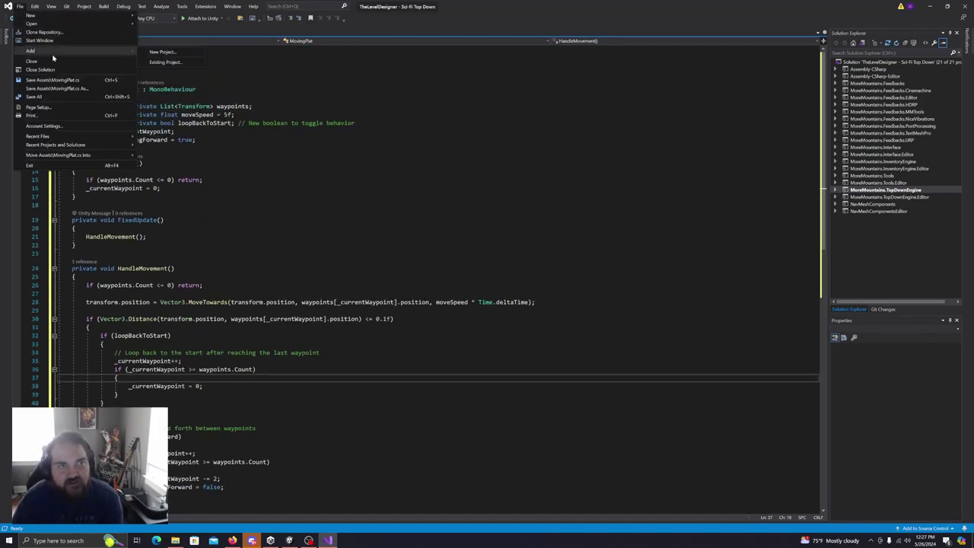
click(21, 6)
click(21, 6)
click(20, 5)
click(72, 148)
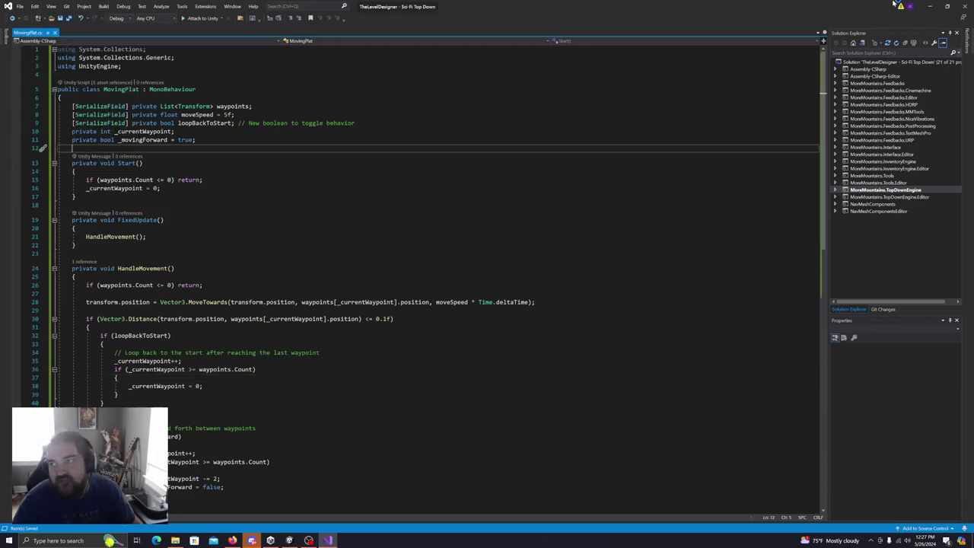
click(929, 6)
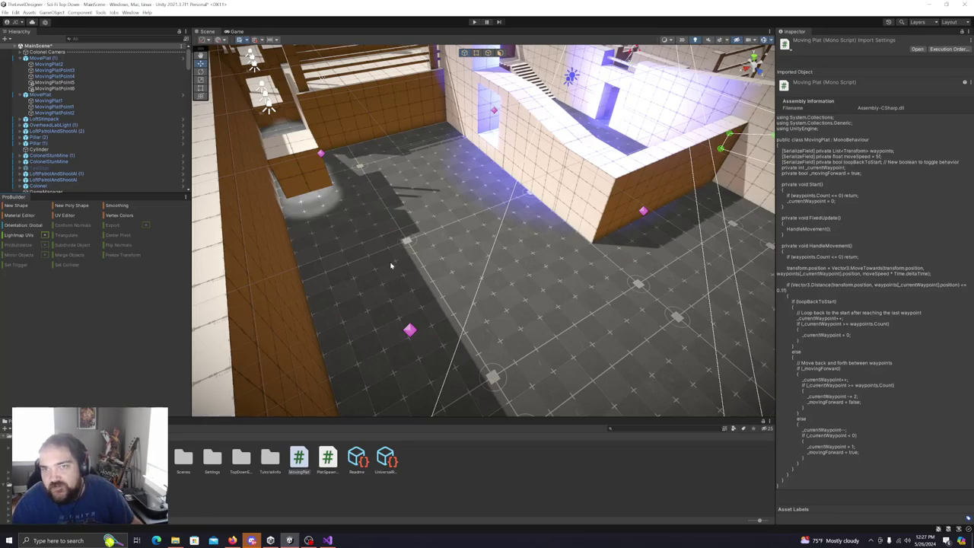
right_drag(461, 318, 518, 305)
alt+drag(518, 305, 456, 305)
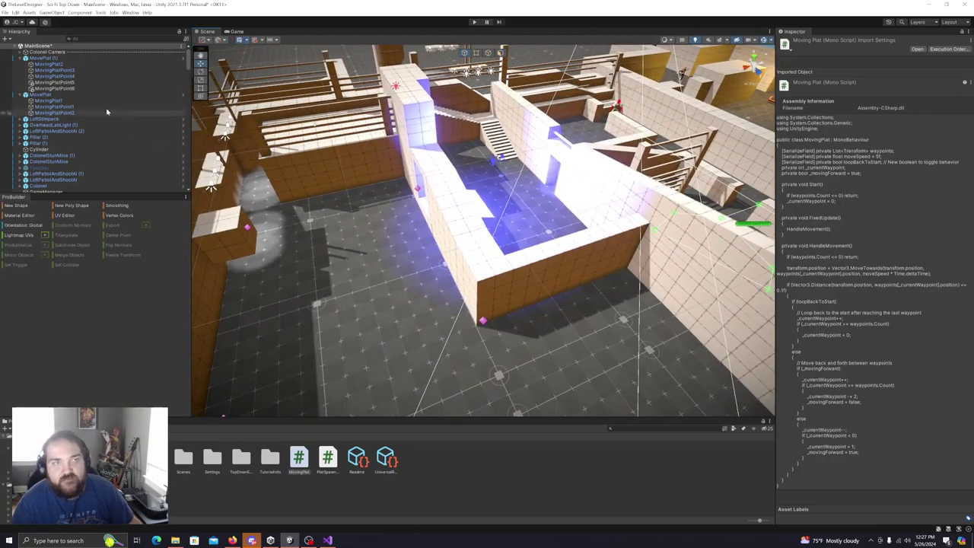
Enable Loop Back To Start on the MovingPlat2 platform's Moving Plat script and save the scene.
click(58, 65)
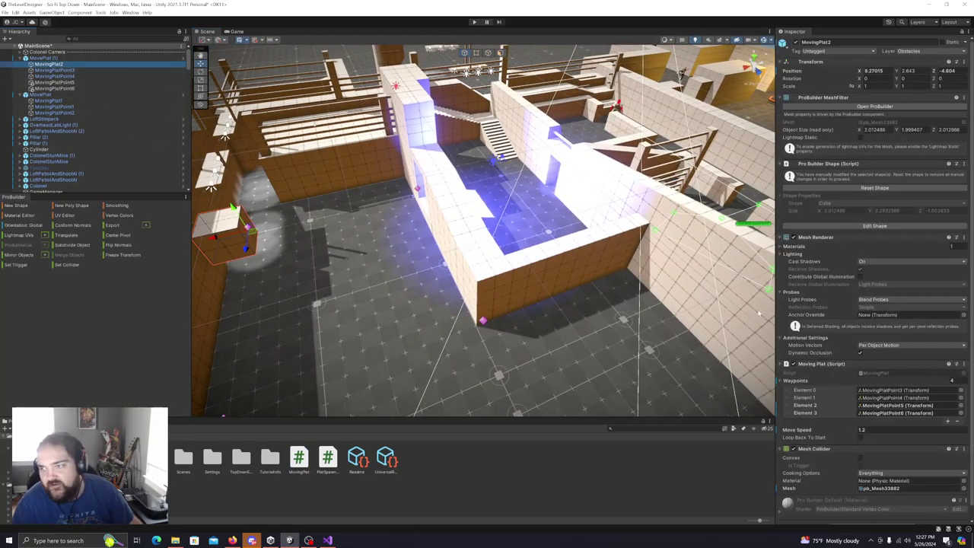
alt+drag(479, 322, 466, 289)
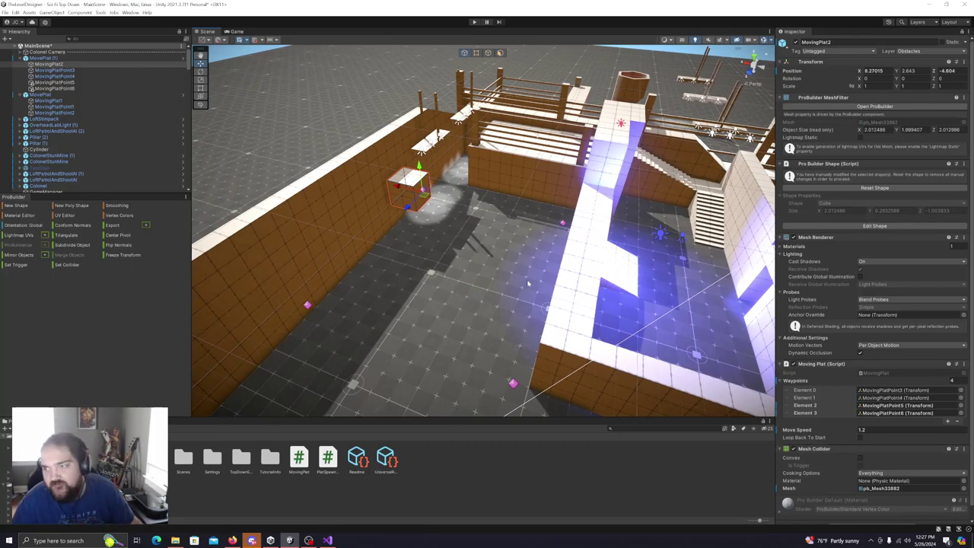
alt+drag(468, 288, 490, 152)
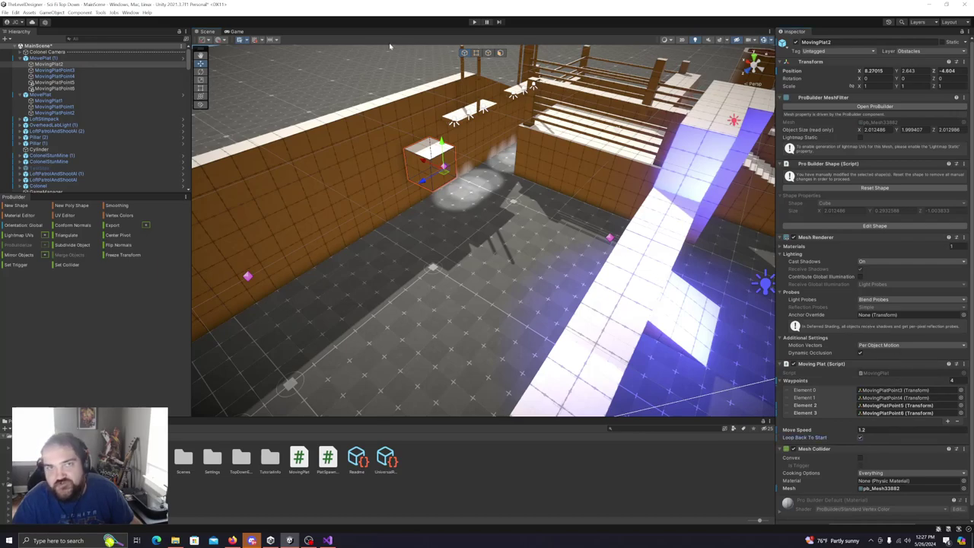
click(5, 12)
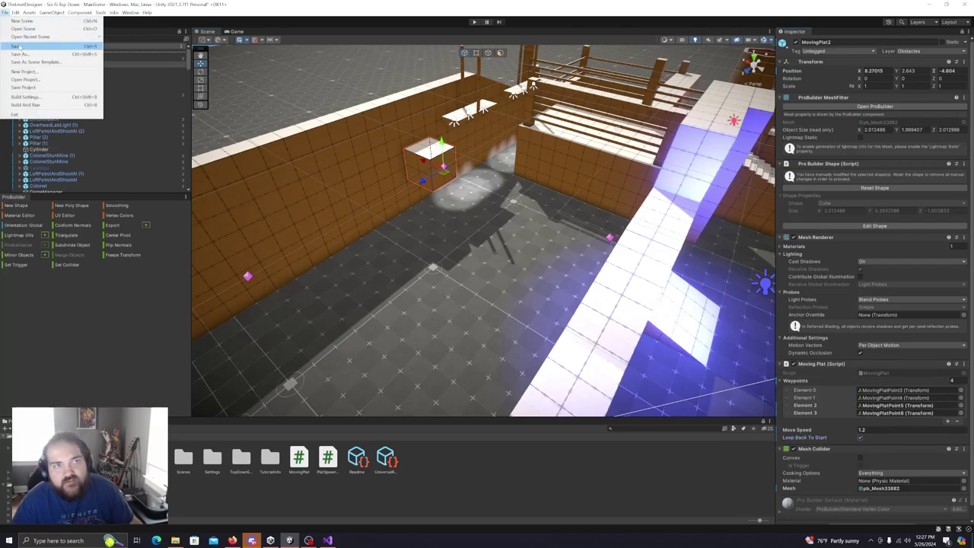
click(23, 44)
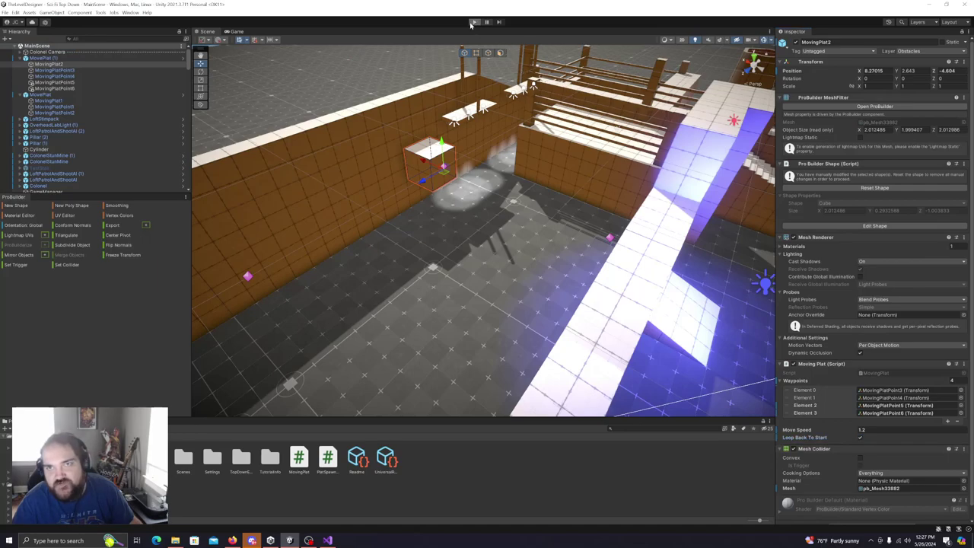
Run the game and watch MovingPlat2 travel its looping four-waypoint route in the scene view, ending with play mode stopped.
click(473, 22)
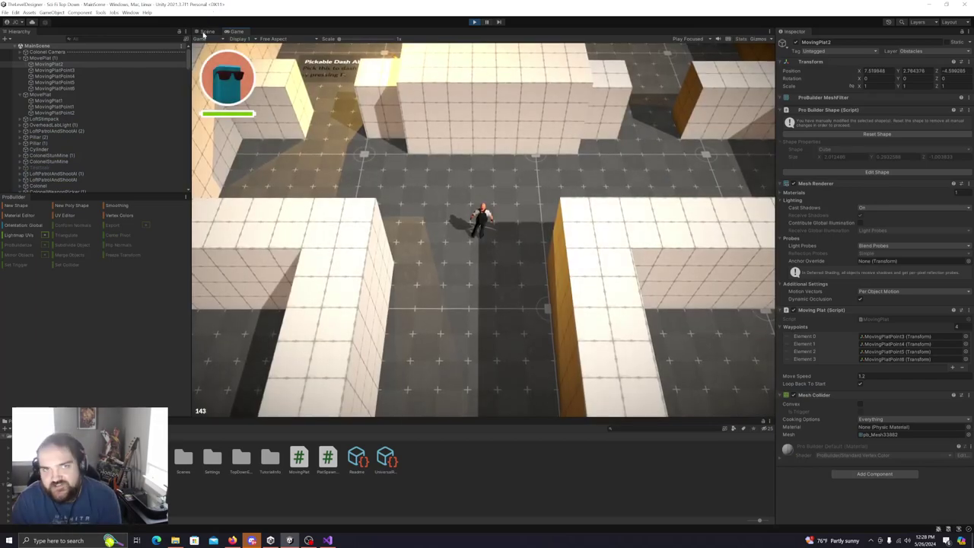
click(205, 32)
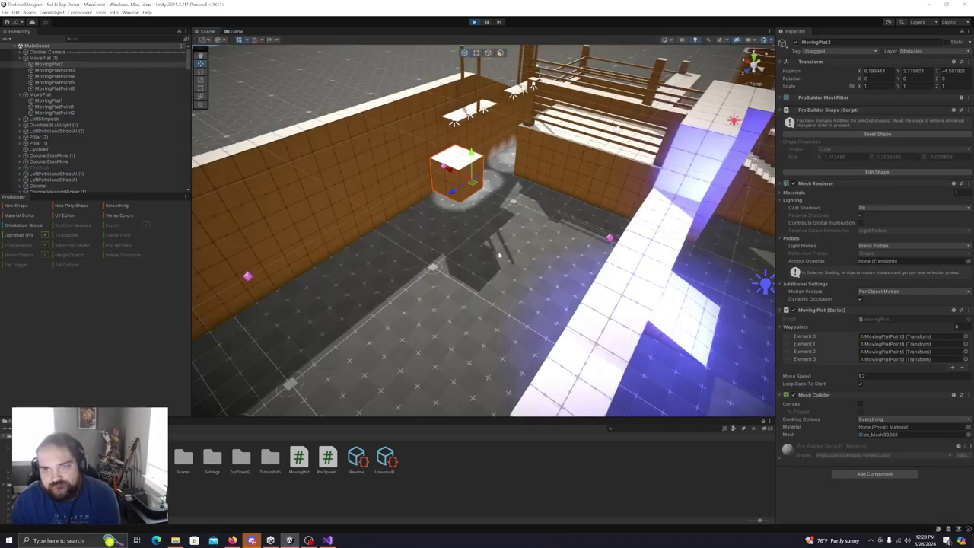
alt+drag(527, 270, 659, 227)
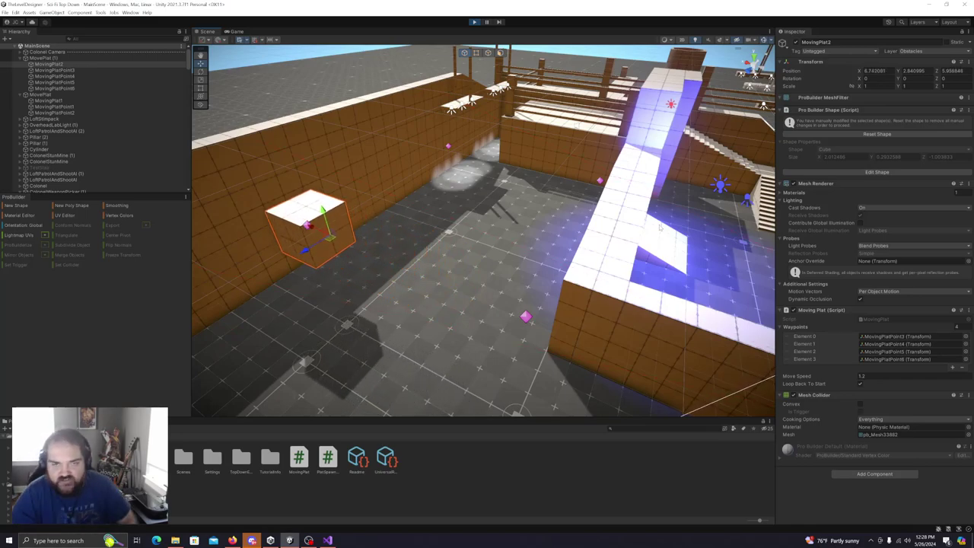
scroll(476, 272, down, 1)
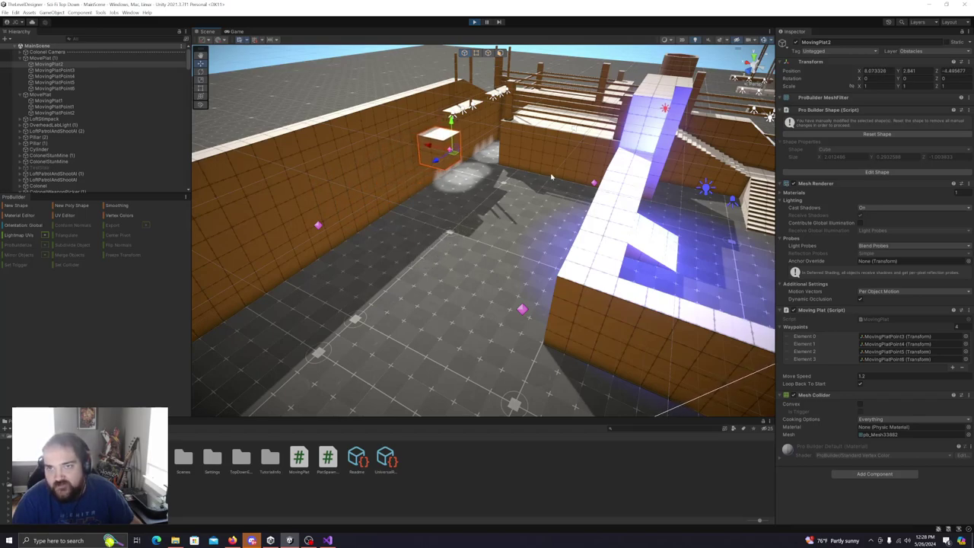
click(474, 22)
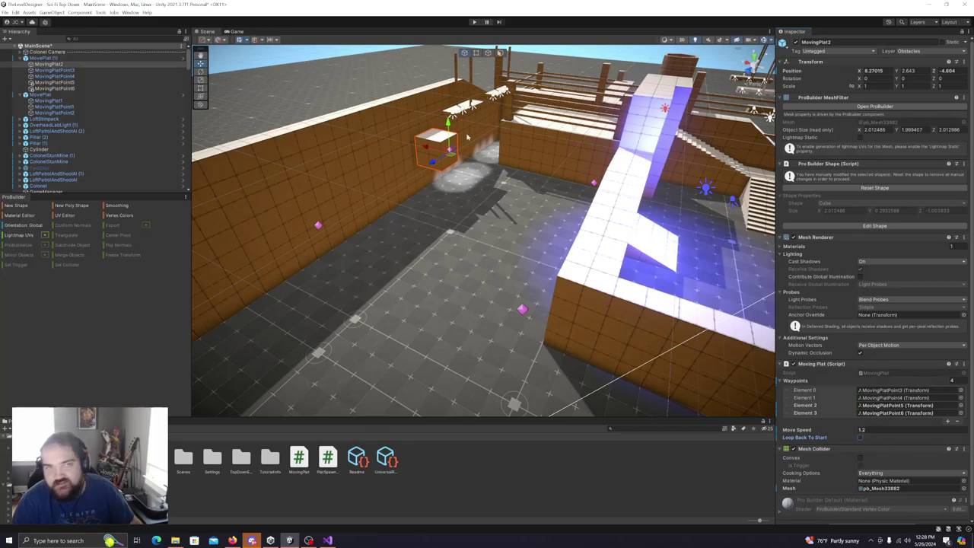
Disable Loop Back To Start on MovingPlat2, save the scene, and run the game to watch its back-and-forth route.
click(6, 14)
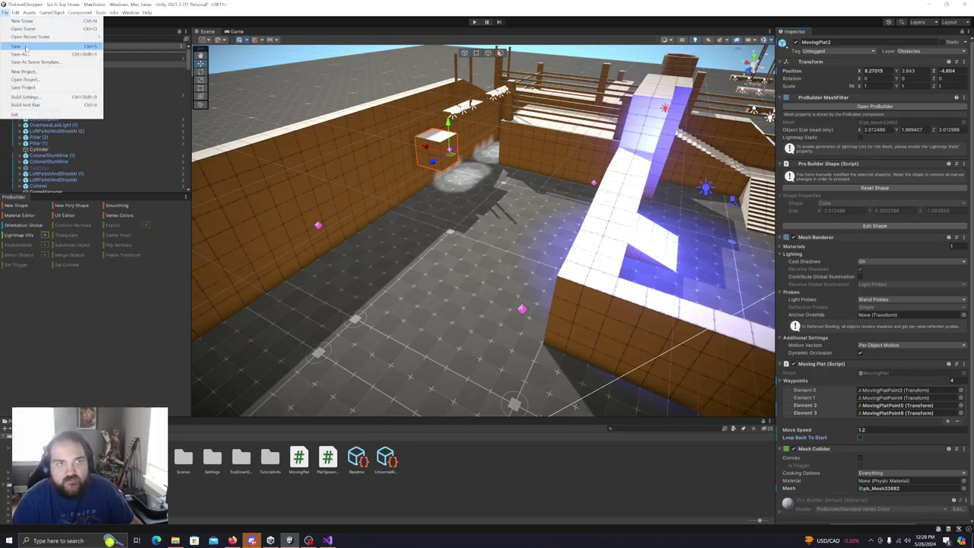
click(31, 45)
click(473, 22)
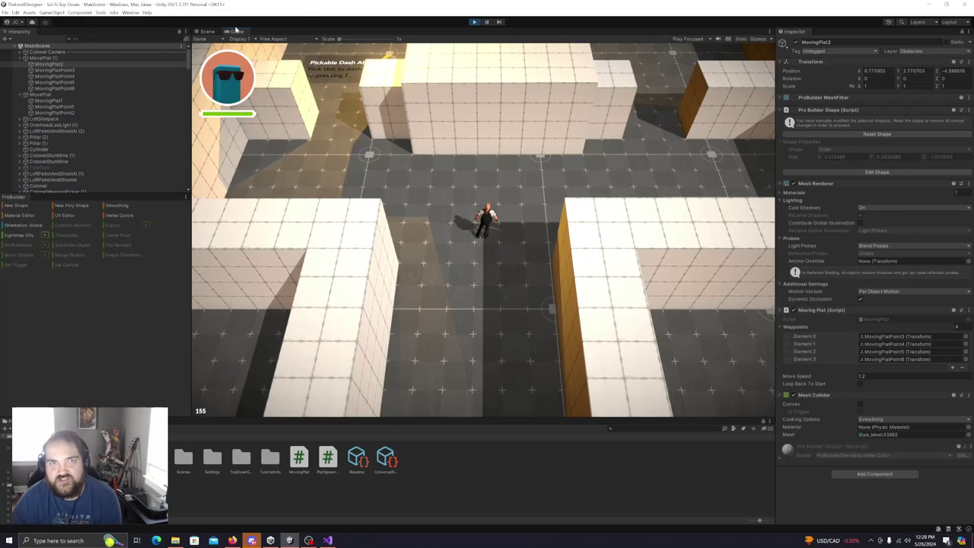
click(210, 32)
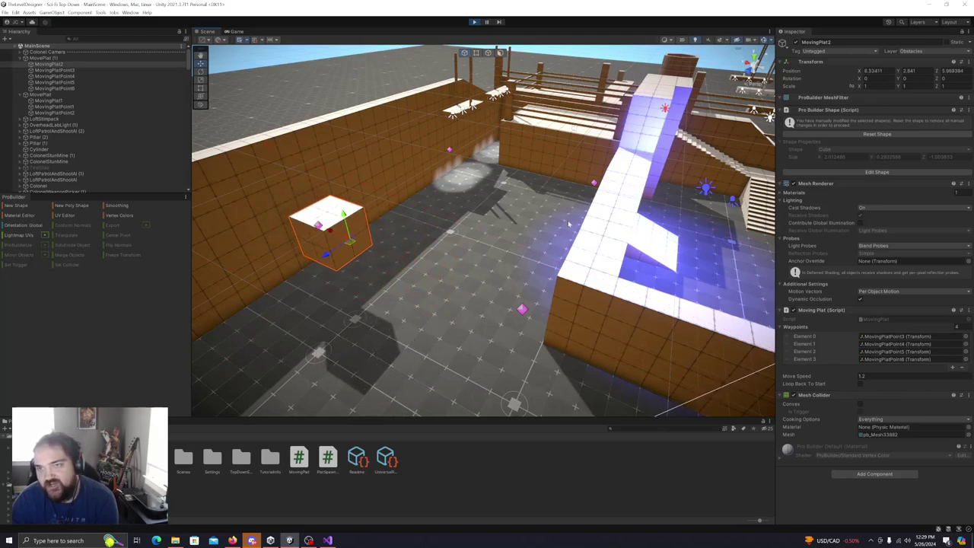
key(ctrl+p)
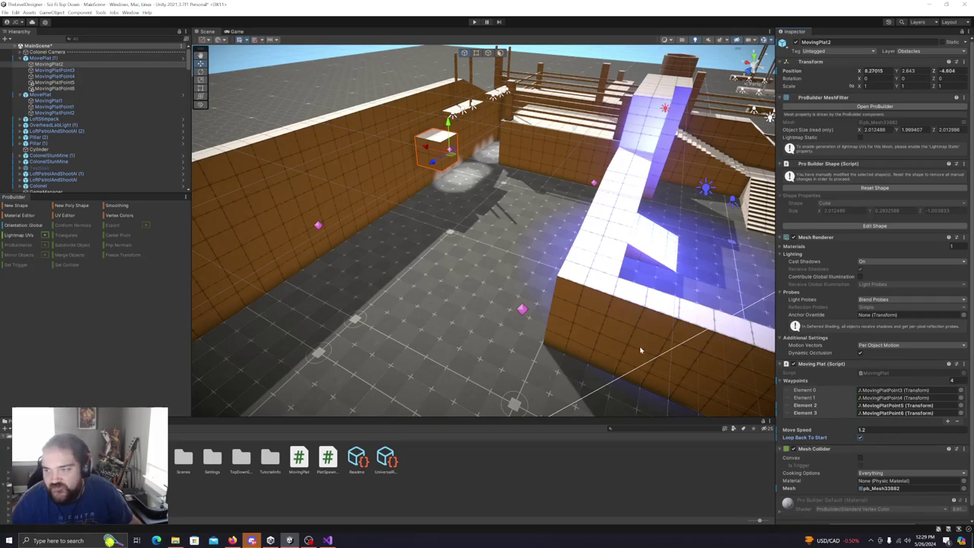
Turn Loop Back To Start back on for MovingPlat2 and save the scene.
key(a)
right_drag(453, 282, 559, 298)
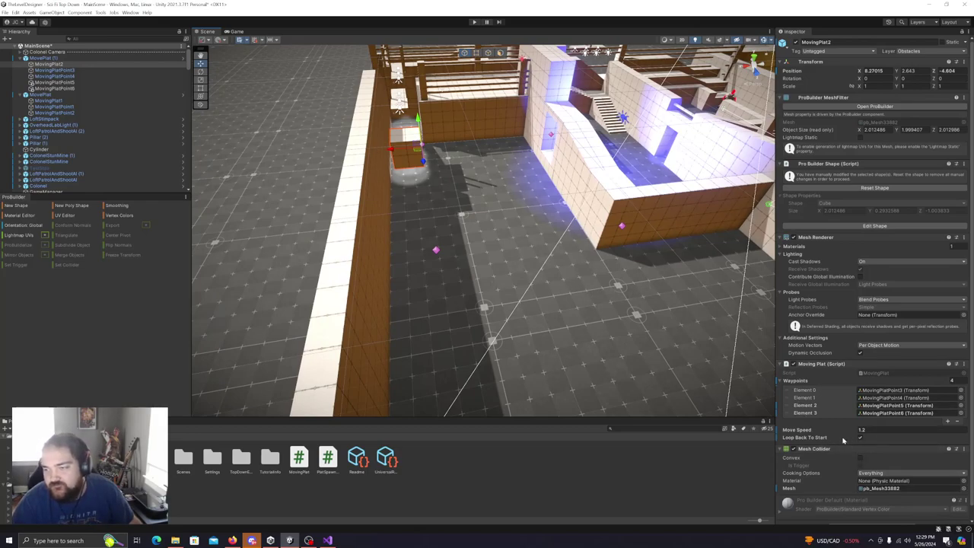
right_drag(523, 278, 548, 272)
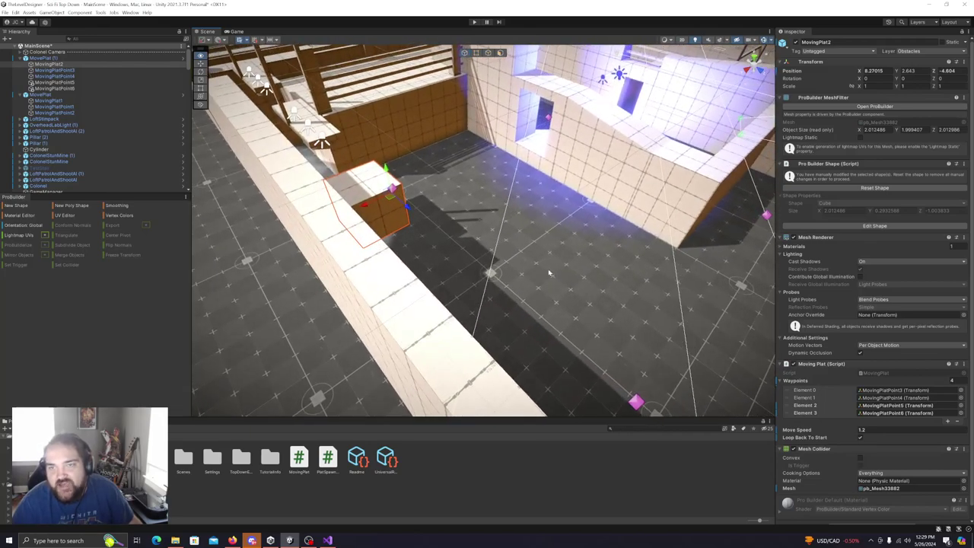
click(5, 13)
click(18, 47)
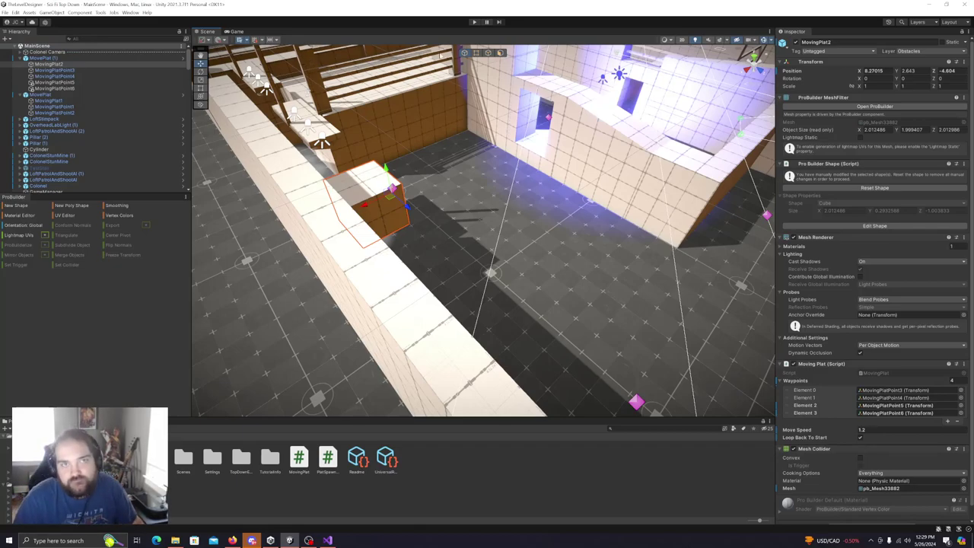
Stop the brief test run and set the game view to Play Maximized.
click(473, 22)
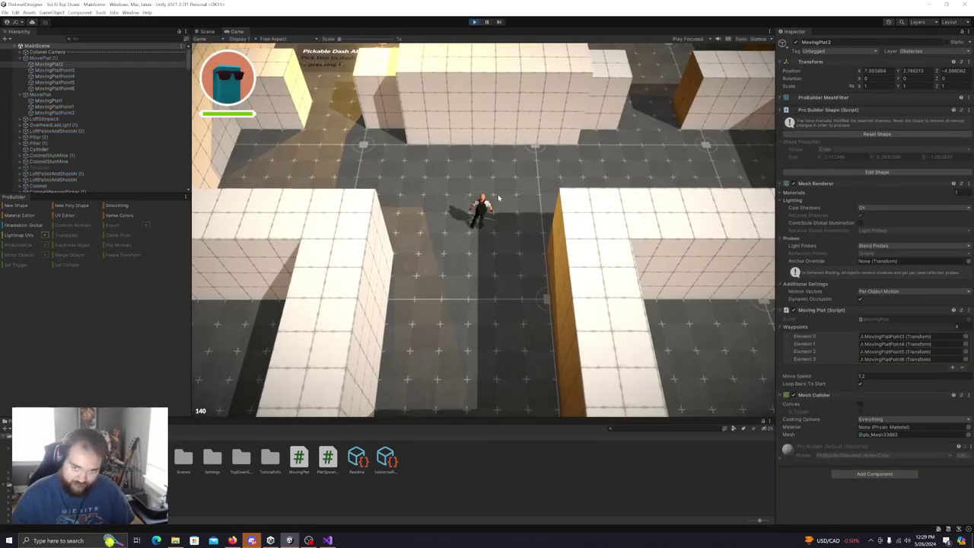
click(472, 23)
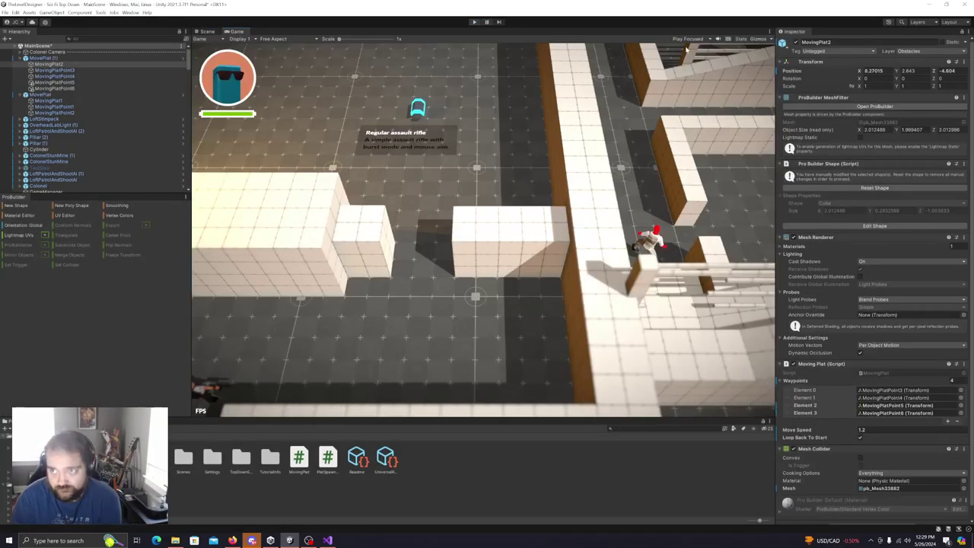
click(688, 39)
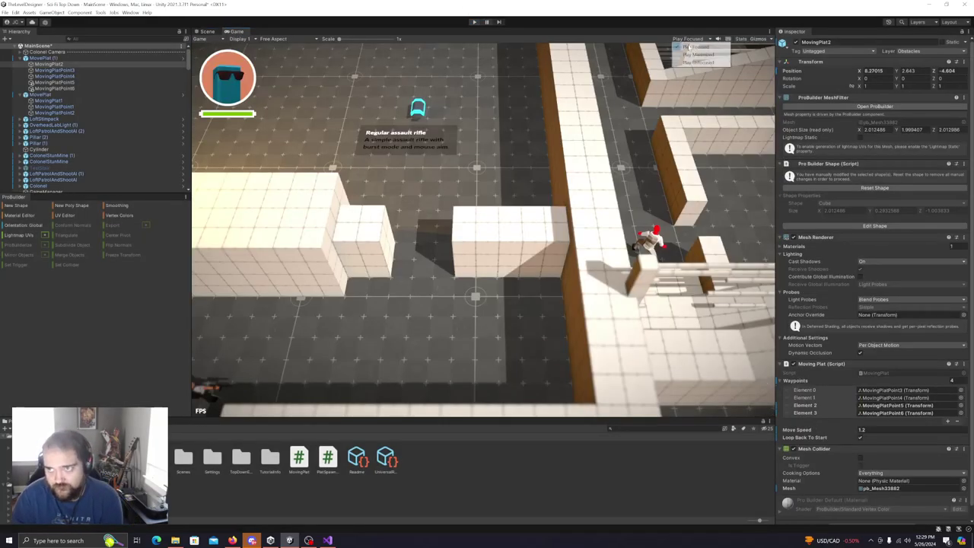
click(692, 54)
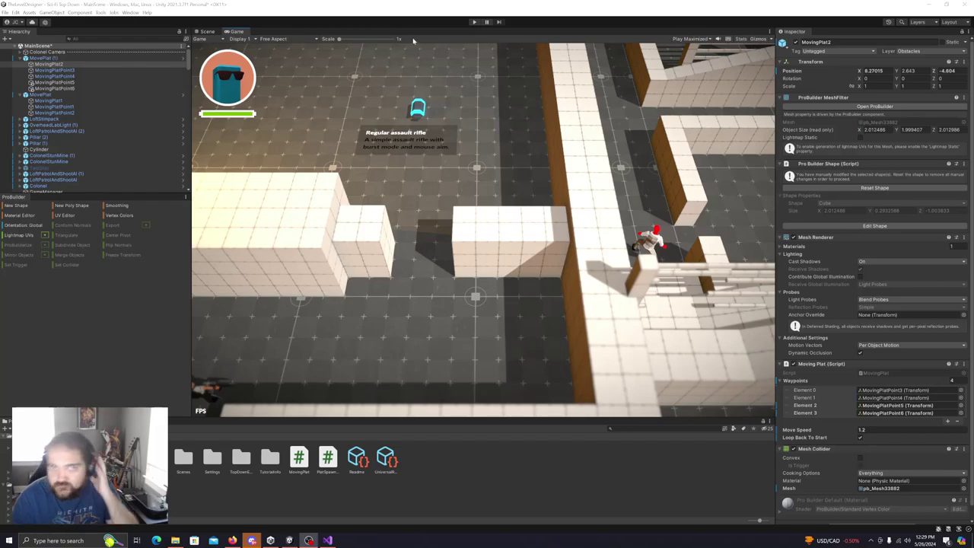
Playtest the level maximized, collecting the regular assault rifle and moving the character into the room with pillars and mines.
click(473, 22)
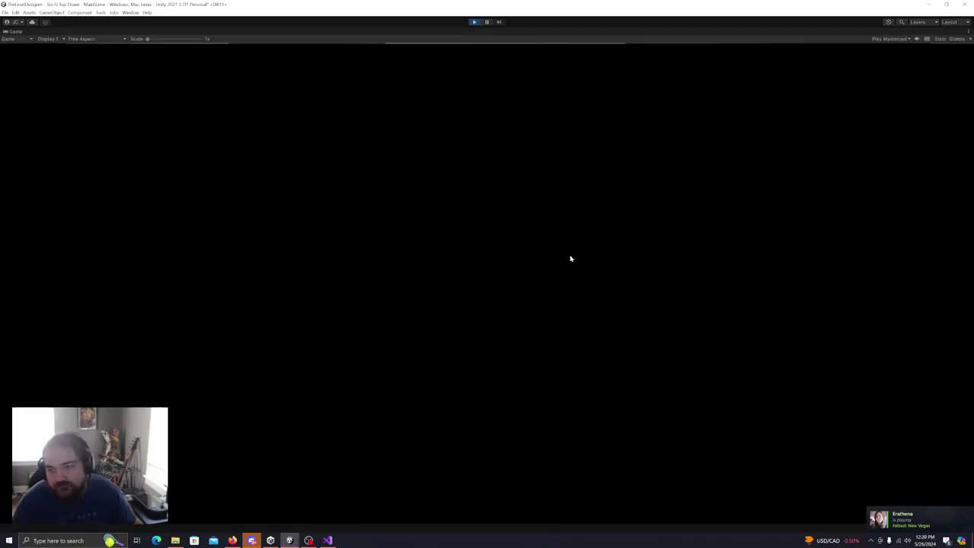
key(a)
key(w)
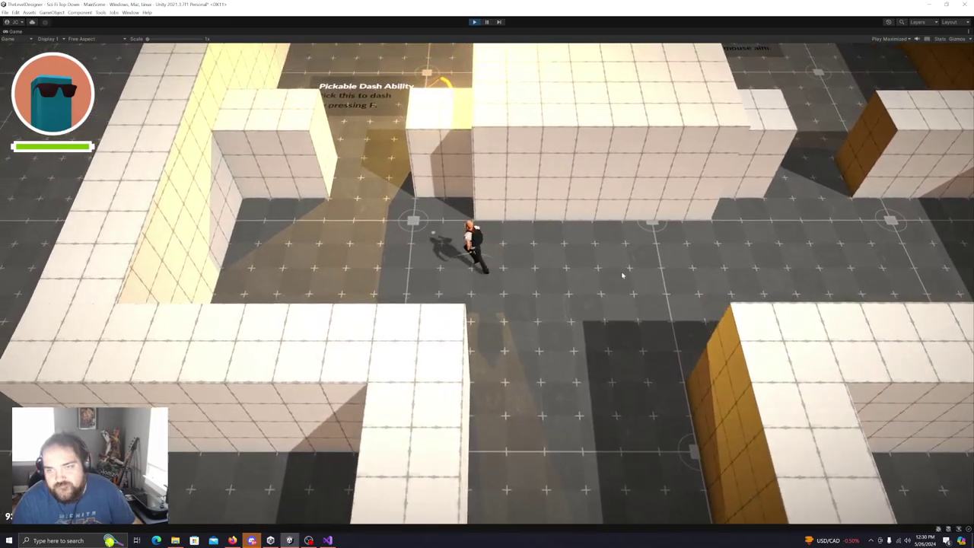
key(w)
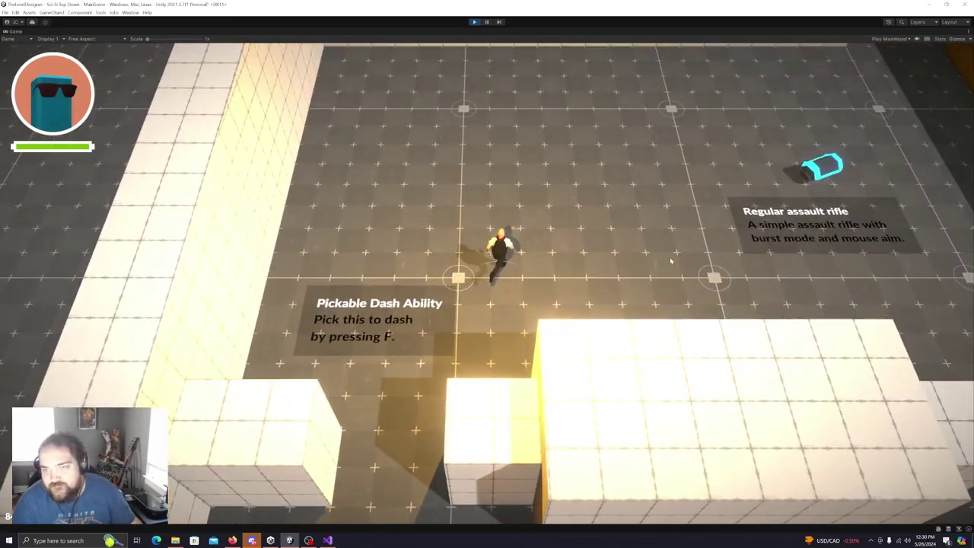
key(d)
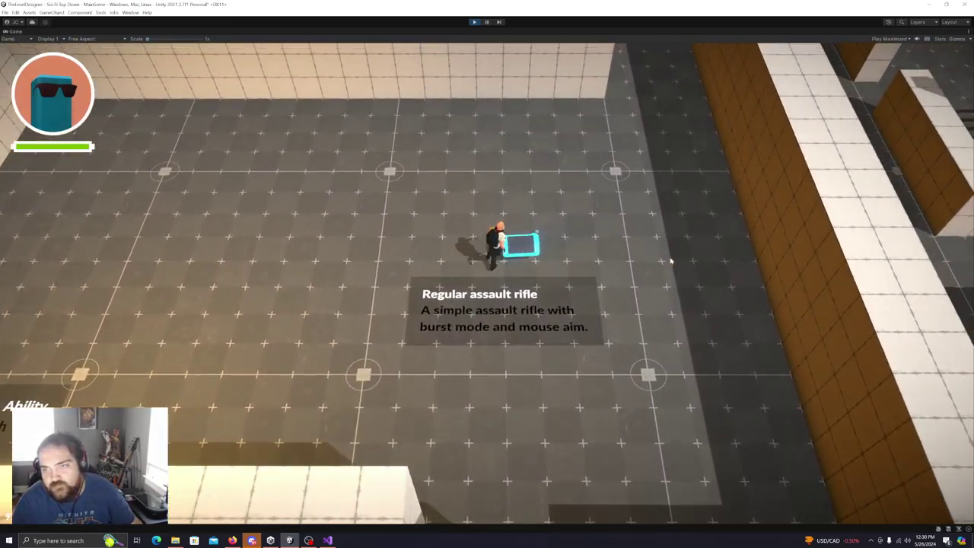
key(w)
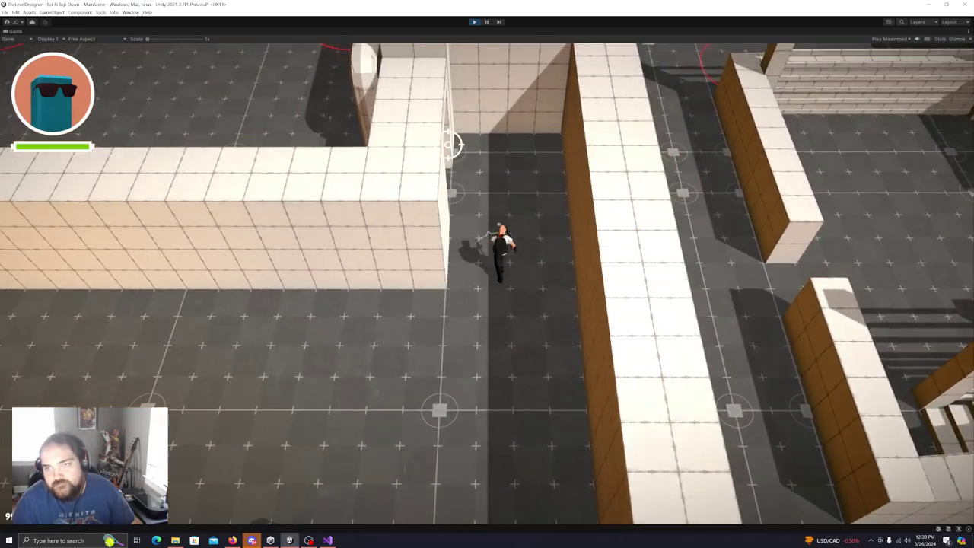
key(a)
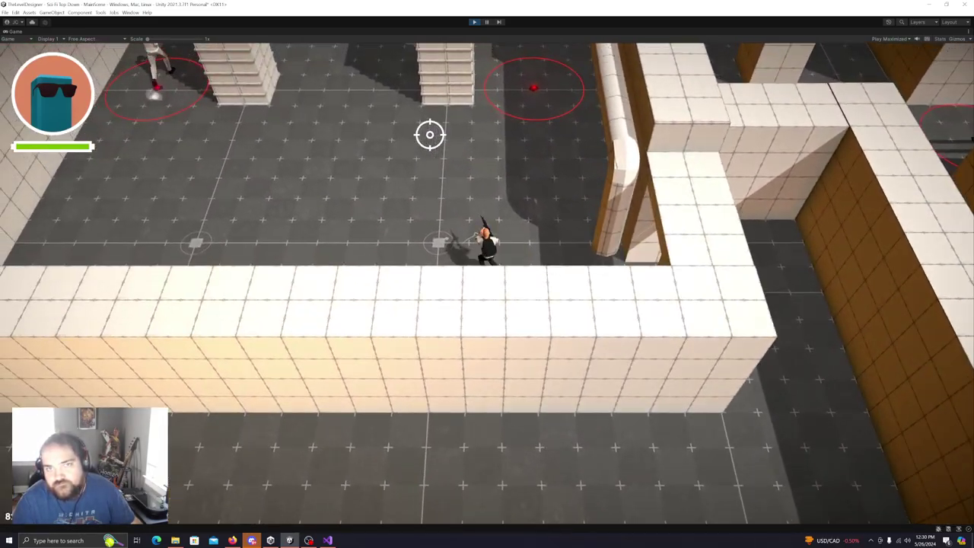
key(w)
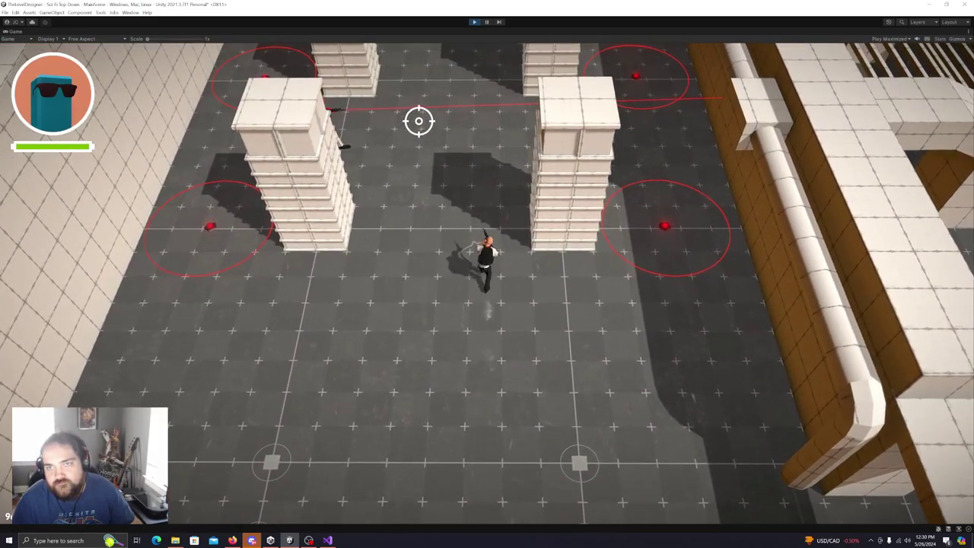
Fight the patrolling laser enemy among the pillars with the assault rifle while dodging its shots.
click(386, 120)
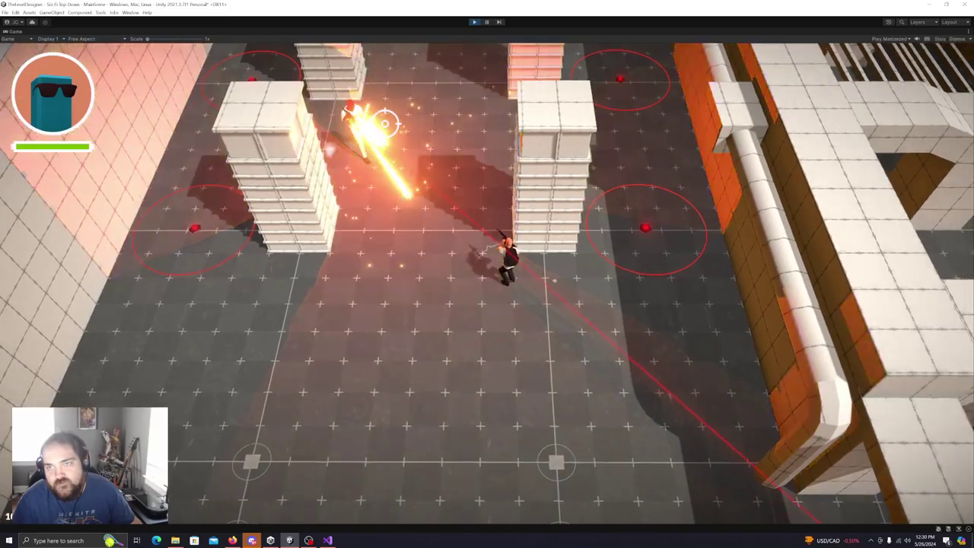
key(d)
key(s)
key(a)
click(400, 103)
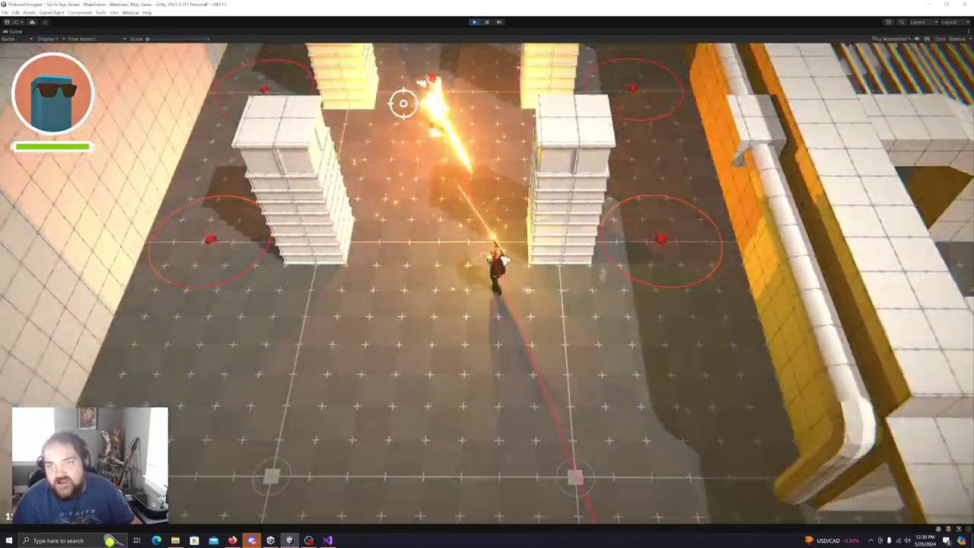
key(a)
key(w)
click(474, 96)
key(s)
click(515, 76)
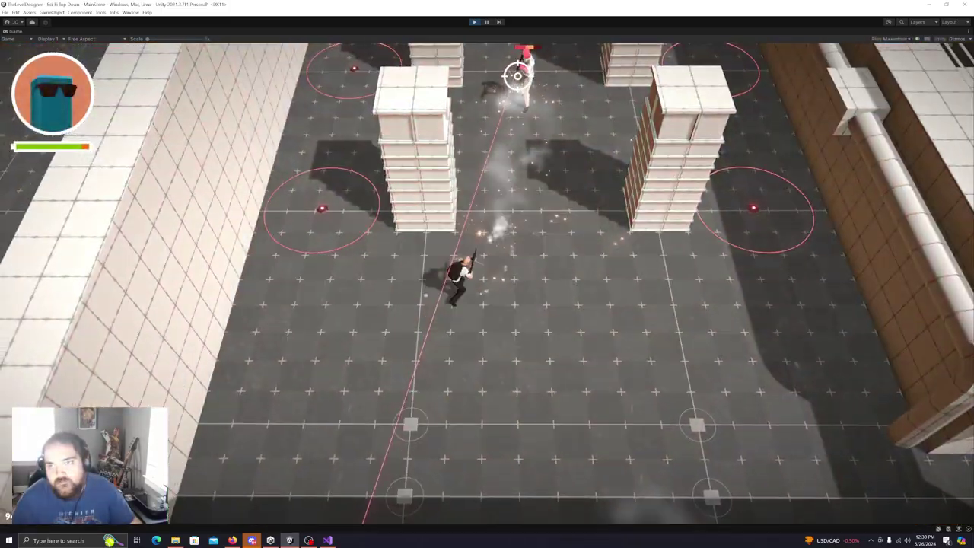
key(w)
click(533, 76)
click(546, 72)
key(d)
key(w)
key(d)
click(518, 61)
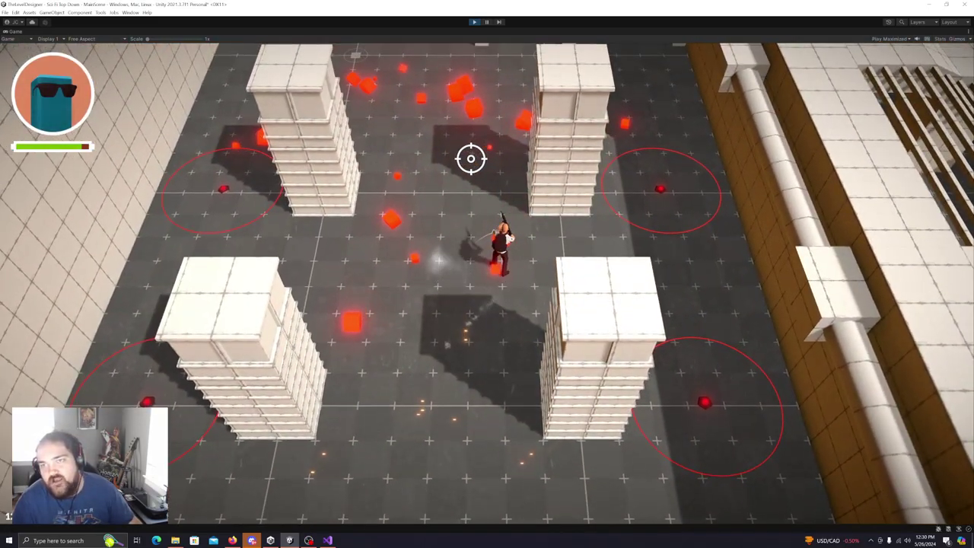
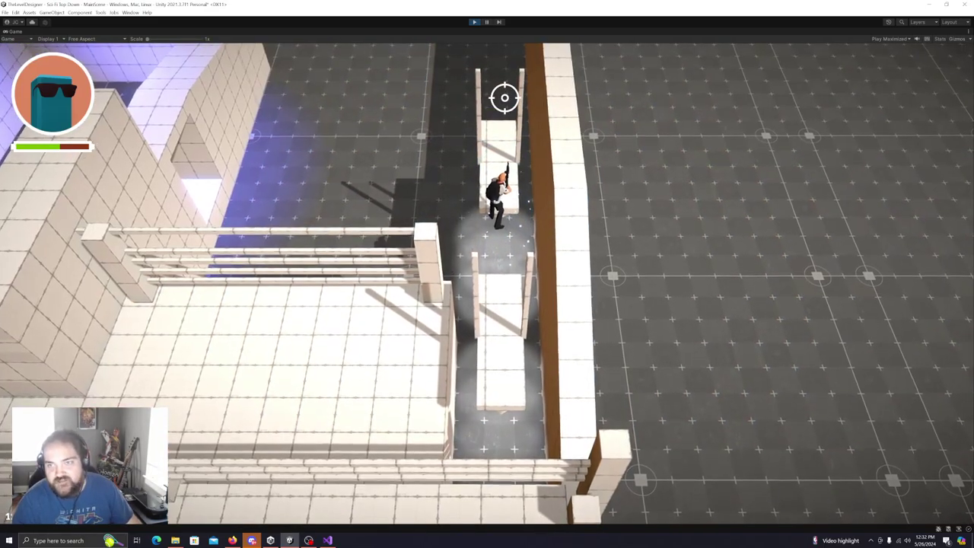
Walk the character across the bridge onto the moving platform, ride it along its route, and end the playtest.
key(w)
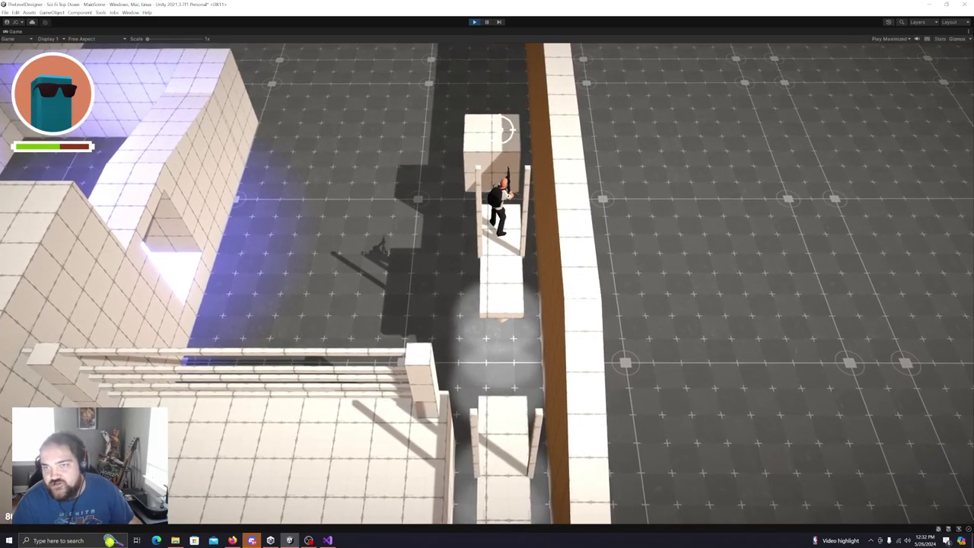
key(w)
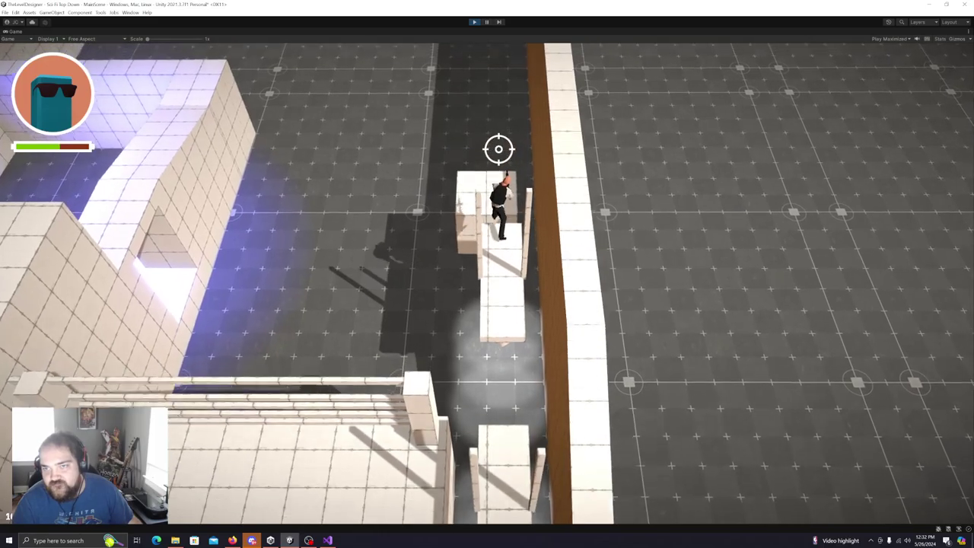
key(a)
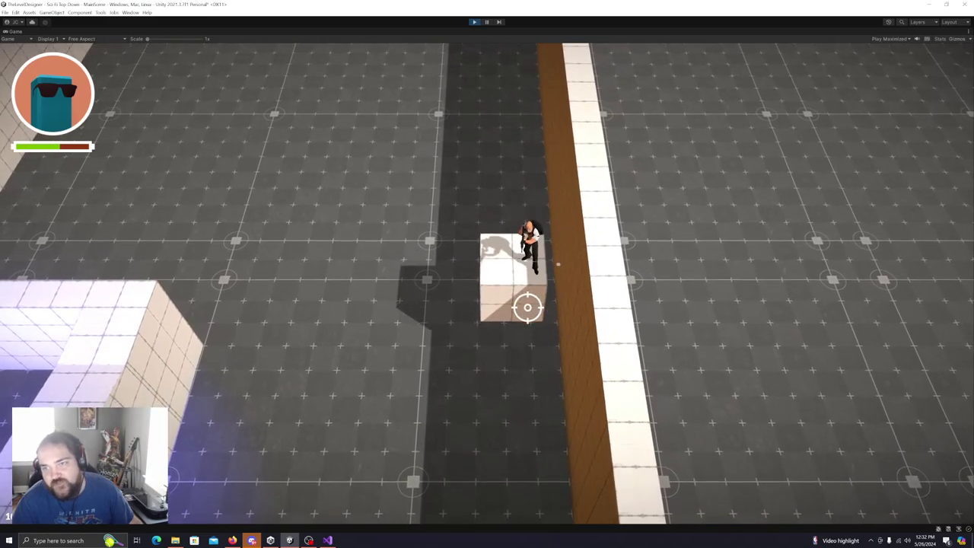
key(Escape)
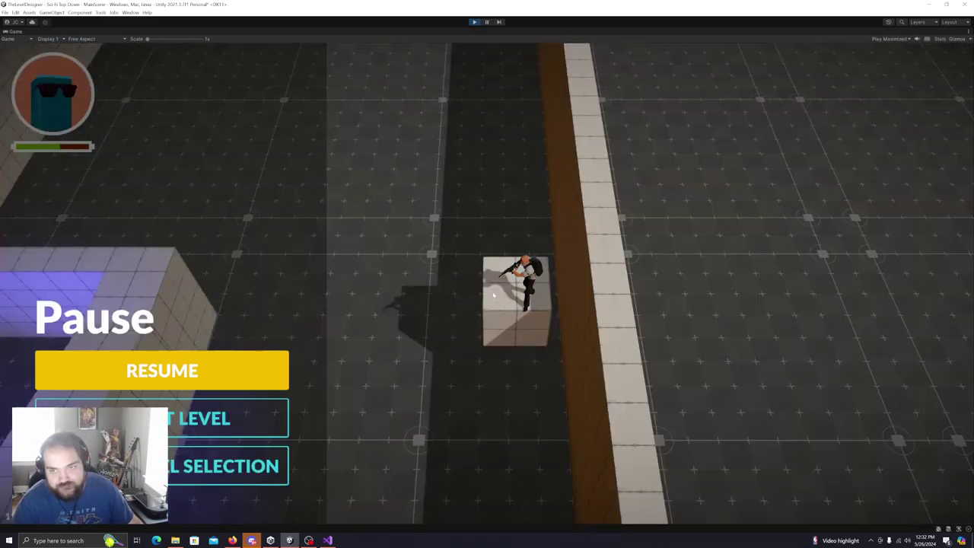
click(474, 22)
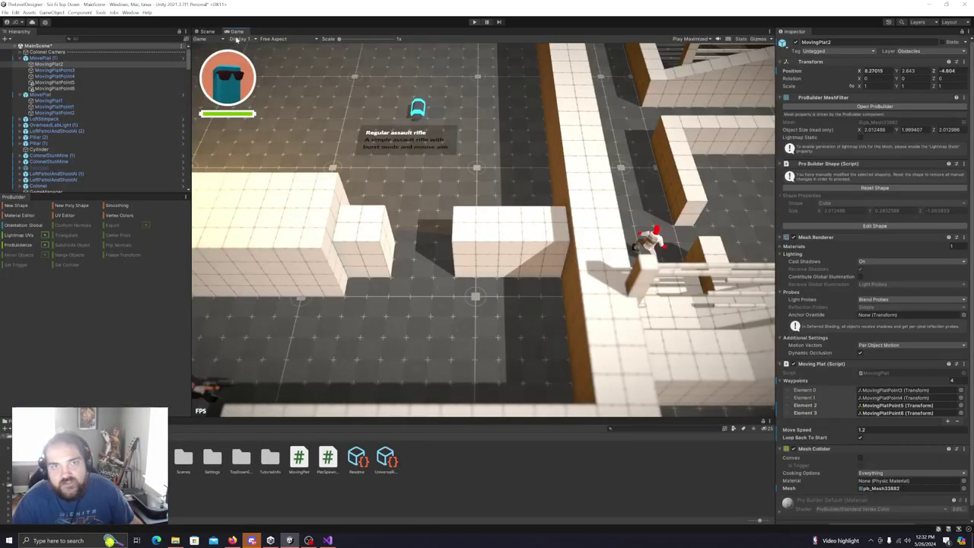
Return to the Scene view and move the waypoint MovingPlatPoint5 along the Z axis to Z 2.74.
click(205, 31)
right_drag(545, 239, 579, 228)
click(539, 168)
click(564, 374)
shift+click(533, 162)
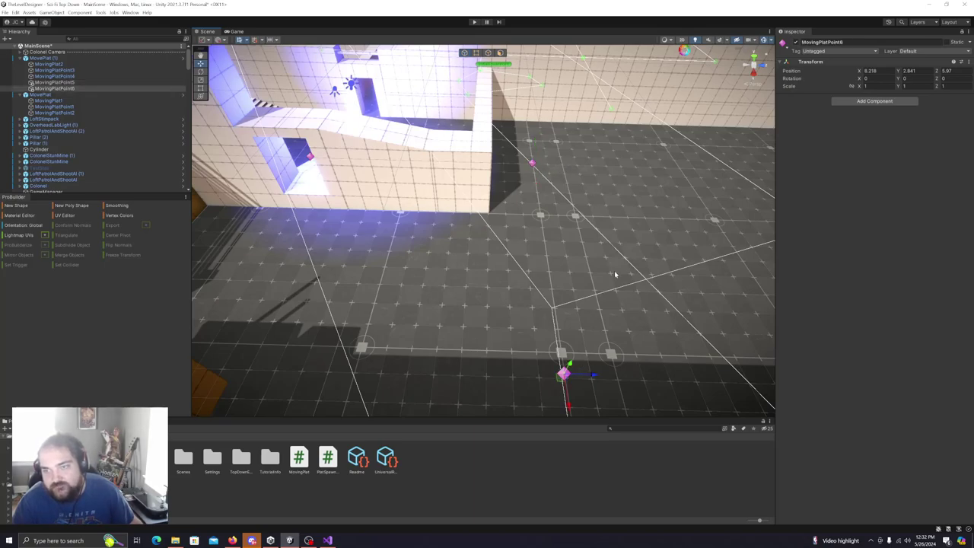
click(83, 82)
right_drag(623, 194, 581, 201)
drag(566, 203, 502, 198)
right_drag(502, 198, 560, 213)
drag(527, 190, 512, 191)
right_drag(513, 191, 584, 196)
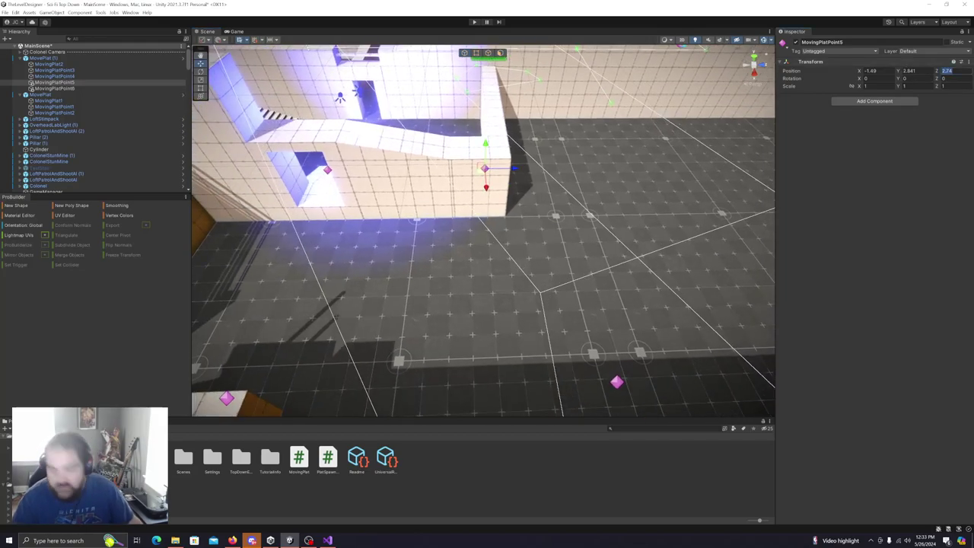
Set the Z position of the waypoint MovingPlatPoint6 to 2.74.
click(92, 89)
click(953, 71)
text(2.74)
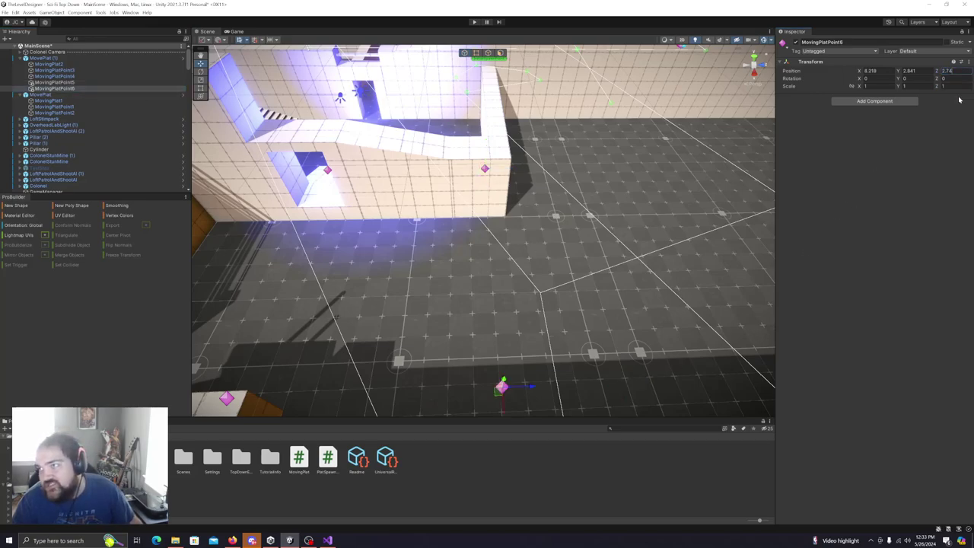
Set the Move Speed of MovingPlat2 to 1.8 in its Moving Plat script.
alt+drag(600, 271, 456, 285)
click(60, 65)
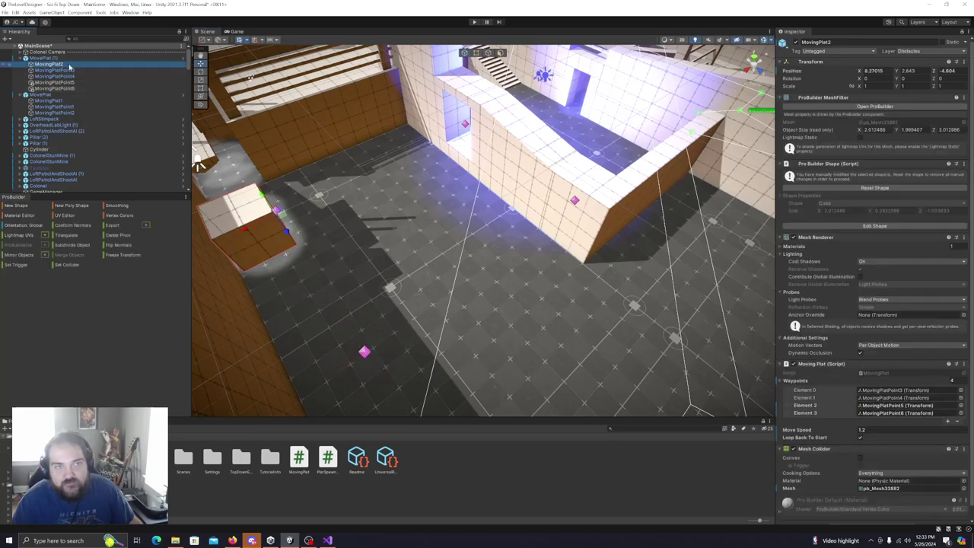
click(864, 430)
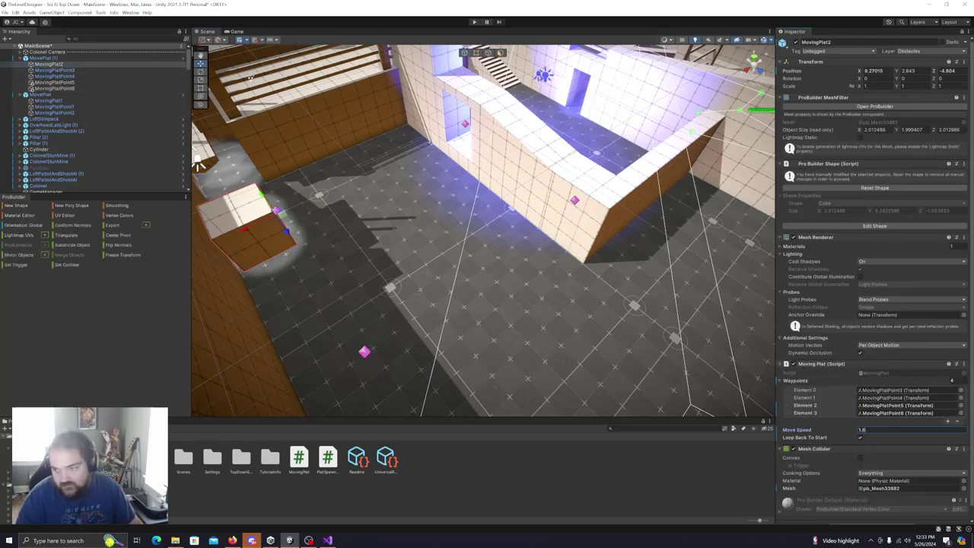
Select the wall Cube (116) that encloses the blue-lit room.
right_drag(522, 313, 609, 289)
click(572, 280)
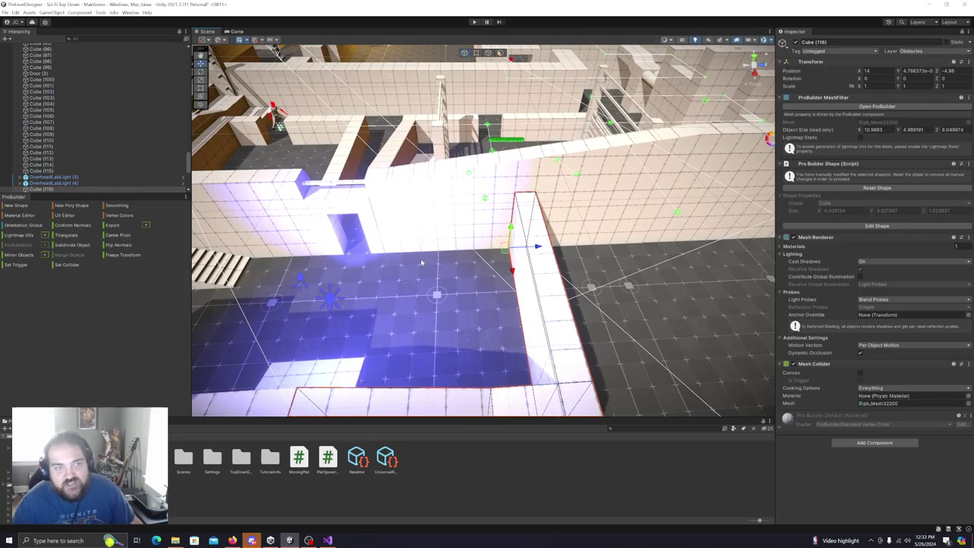
Select the inner side face of the L-shaped wall Cube (116) and a lower edge at its outer corner.
click(500, 52)
click(521, 236)
right_drag(469, 231, 670, 268)
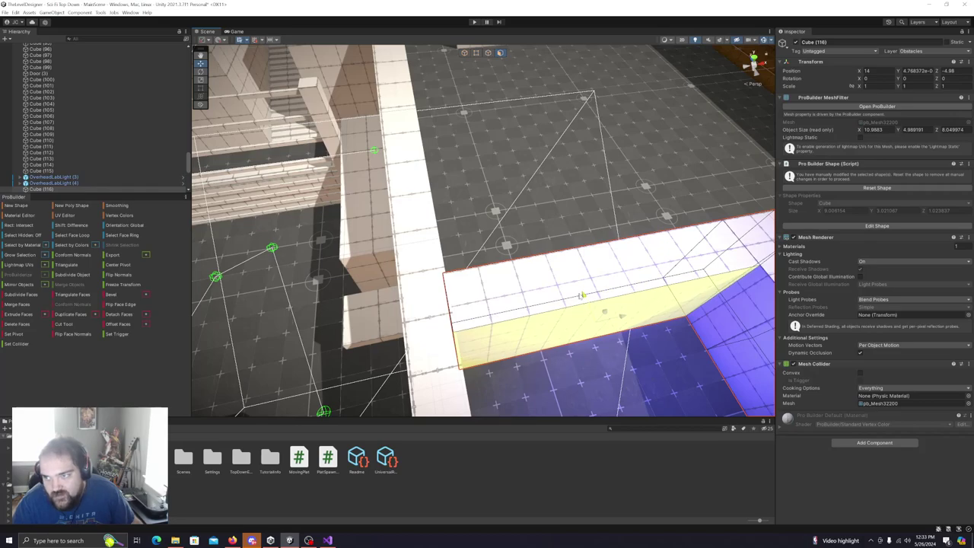
alt+drag(396, 344, 493, 346)
right_drag(493, 346, 385, 278)
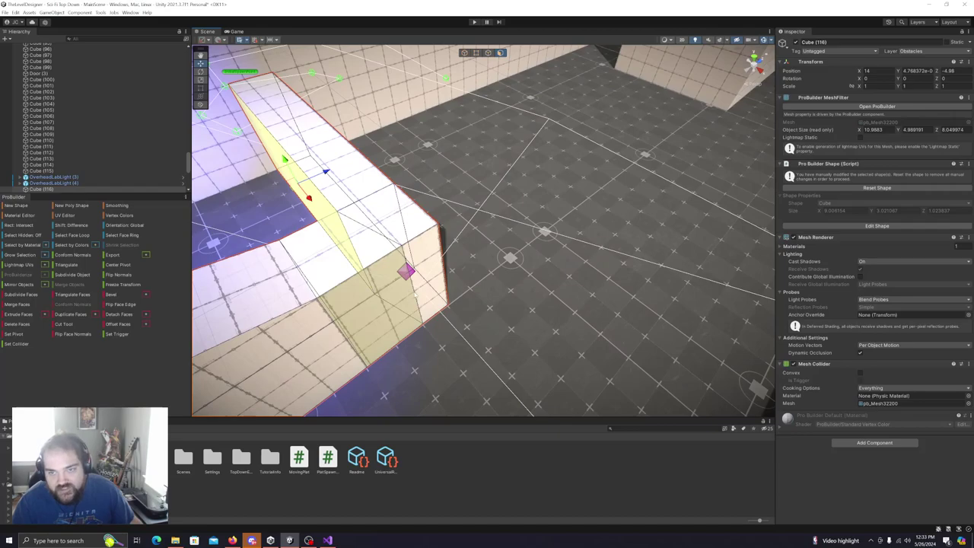
click(488, 53)
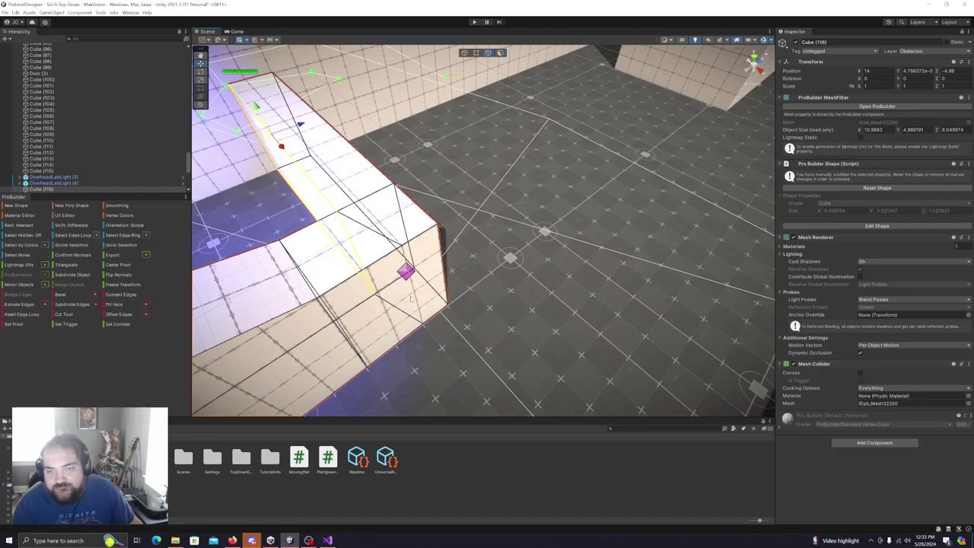
click(415, 299)
drag(435, 274, 417, 284)
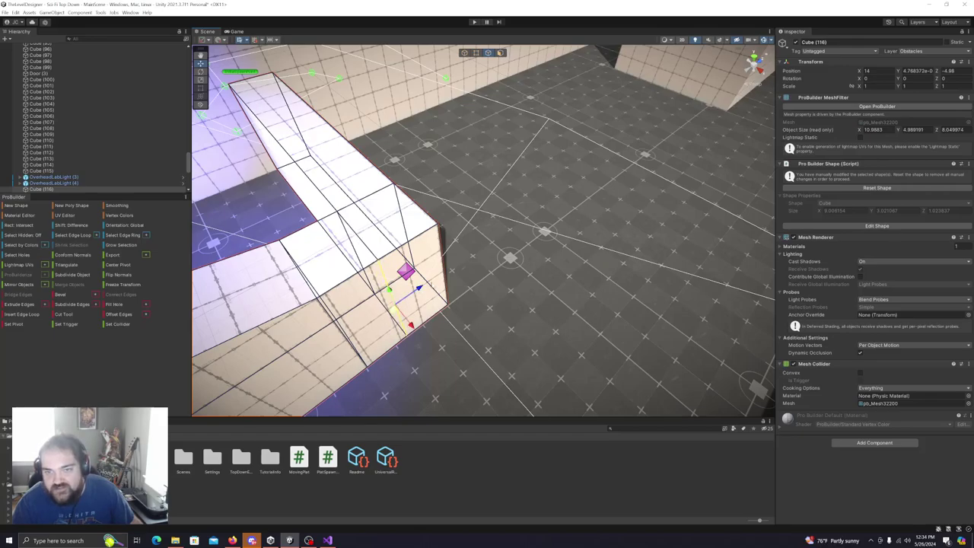
Examine the open room around the L-shaped wall from several sides.
scroll(414, 301, down, 10)
right_drag(410, 241, 406, 225)
key(s)
key(q)
key(w)
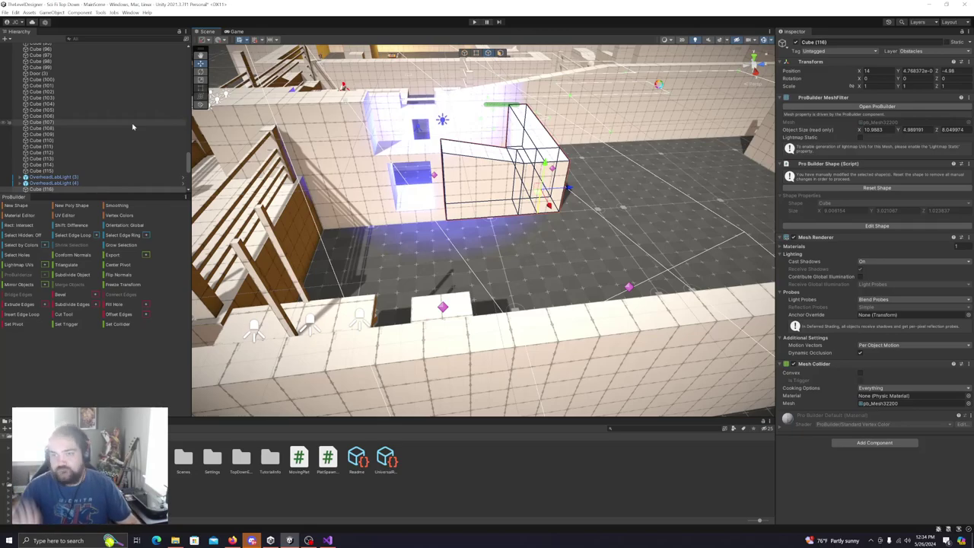
right_drag(455, 260, 481, 224)
key(d)
key(q)
key(w)
key(s)
key(d)
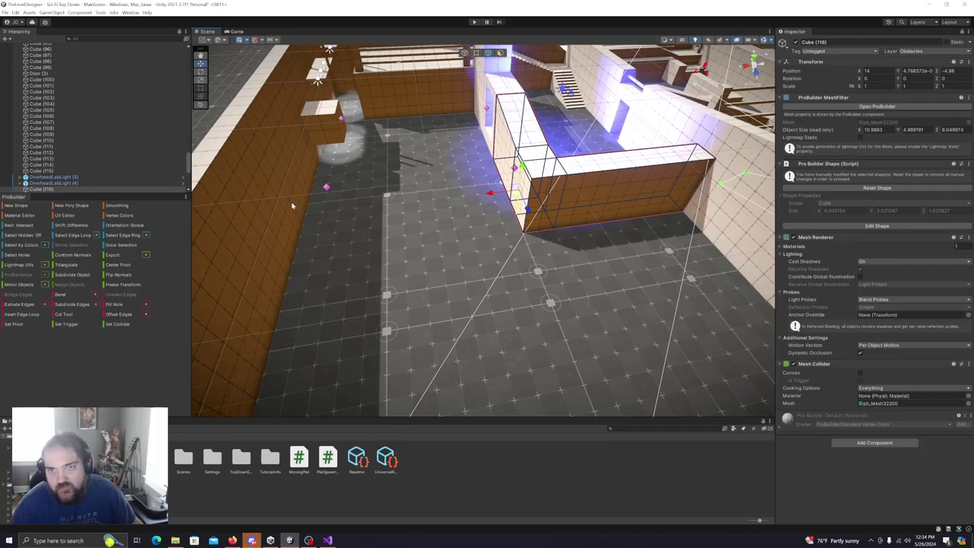
right_drag(420, 202, 357, 201)
key(w)
key(s)
Locate the existing moving platform between the raised blocks and duplicate its MovePlat parent object.
click(554, 300)
right_drag(553, 301, 437, 217)
key(d)
scroll(109, 124, up, 3)
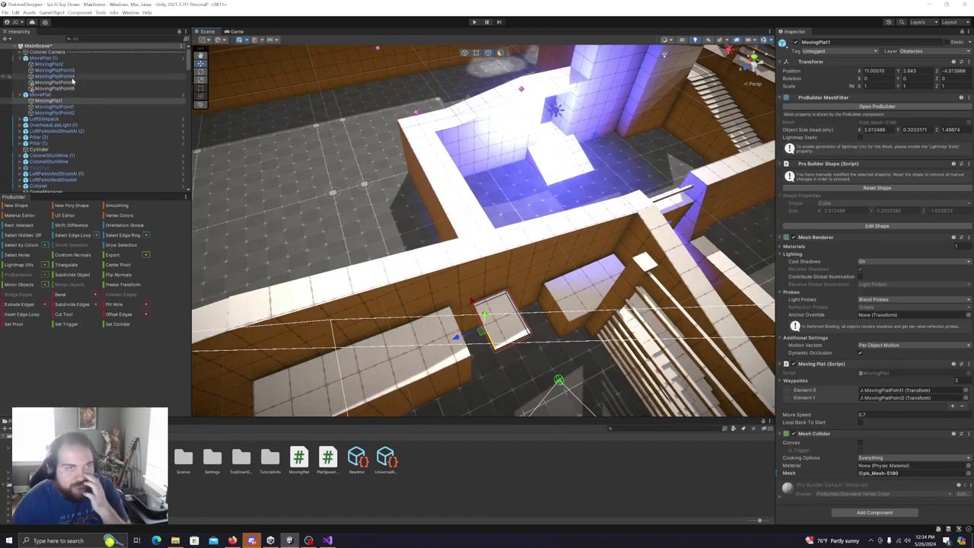
click(46, 94)
right_click(48, 96)
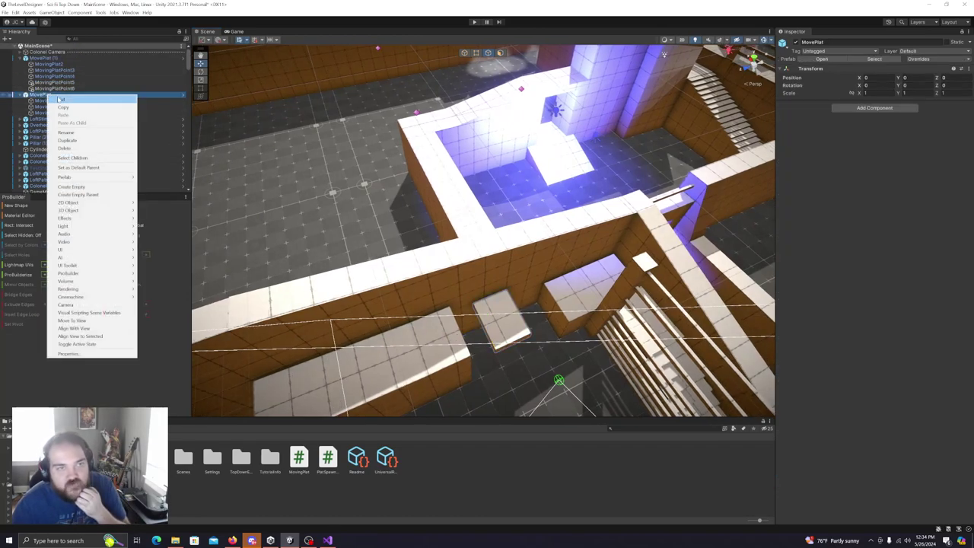
click(86, 141)
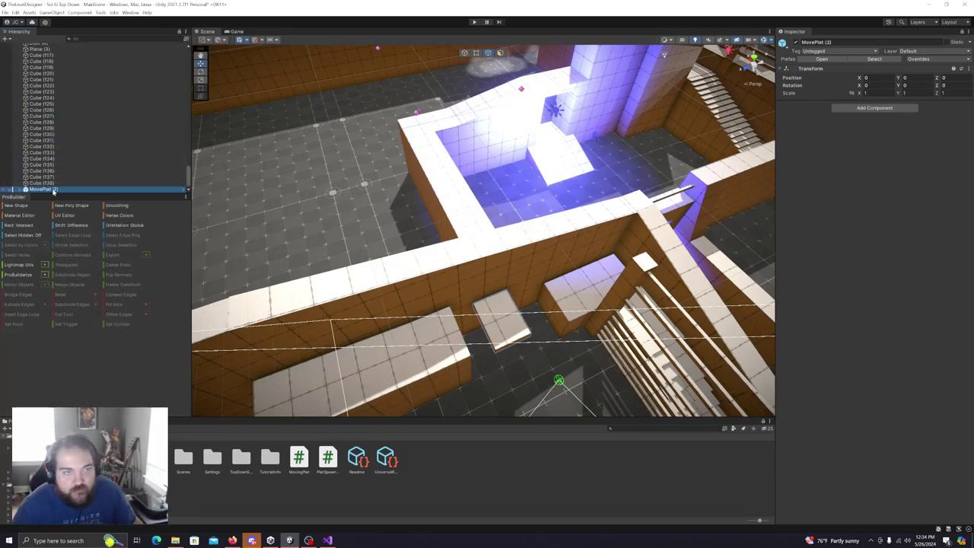
Reorder the duplicate MovePlat (2) in the hierarchy so it sits directly above MovePlat (1).
drag(51, 177, 44, 38)
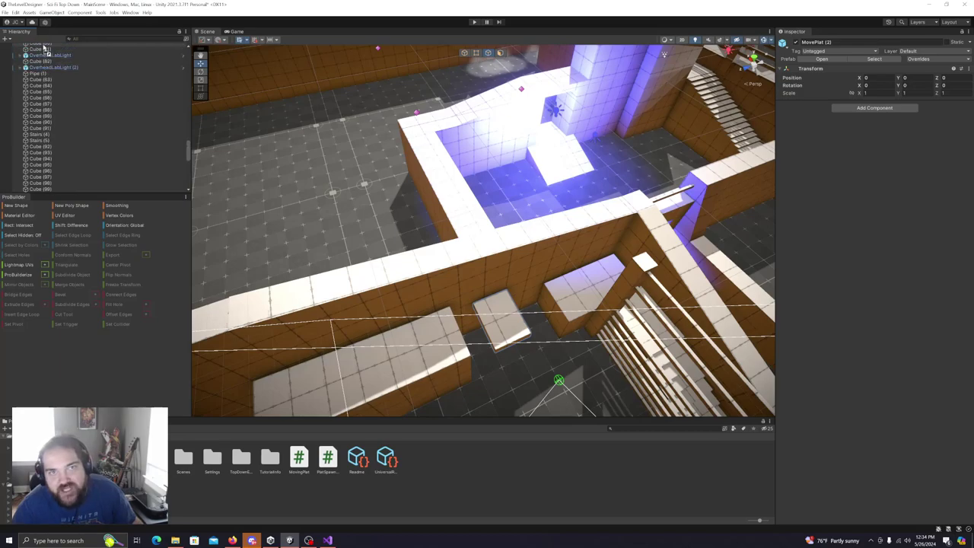
drag(46, 52, 46, 51)
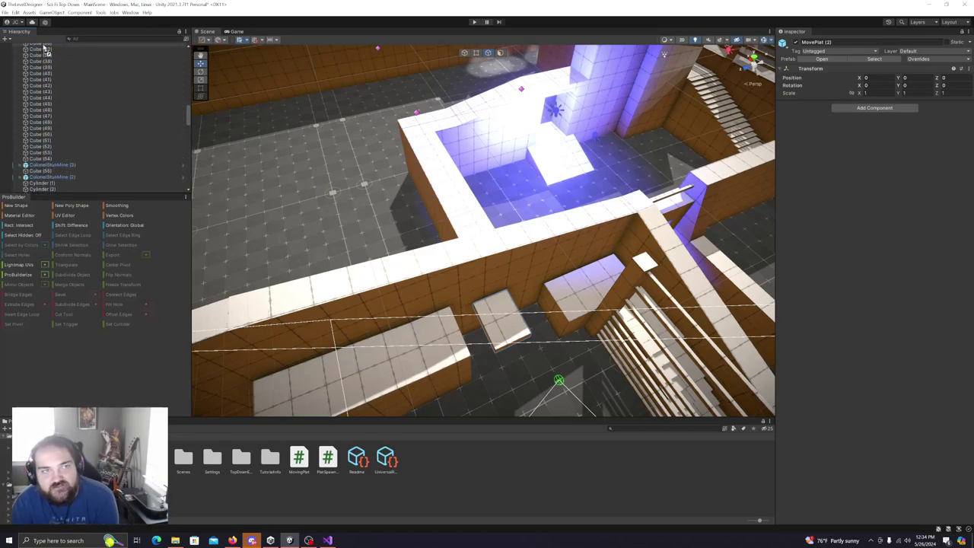
drag(44, 48, 40, 58)
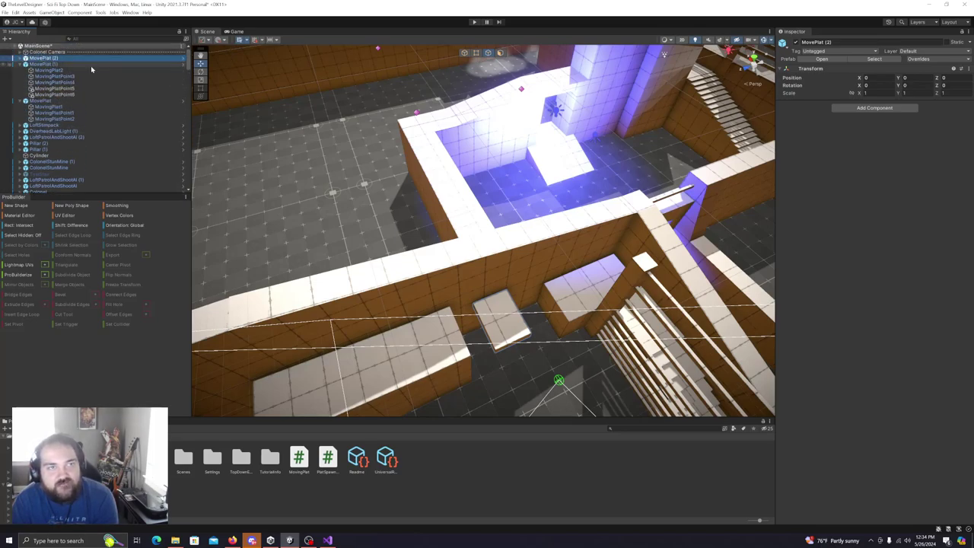
Create an empty object named Moving Plat Group and place it directly below Colonel Camera in the hierarchy.
click(42, 53)
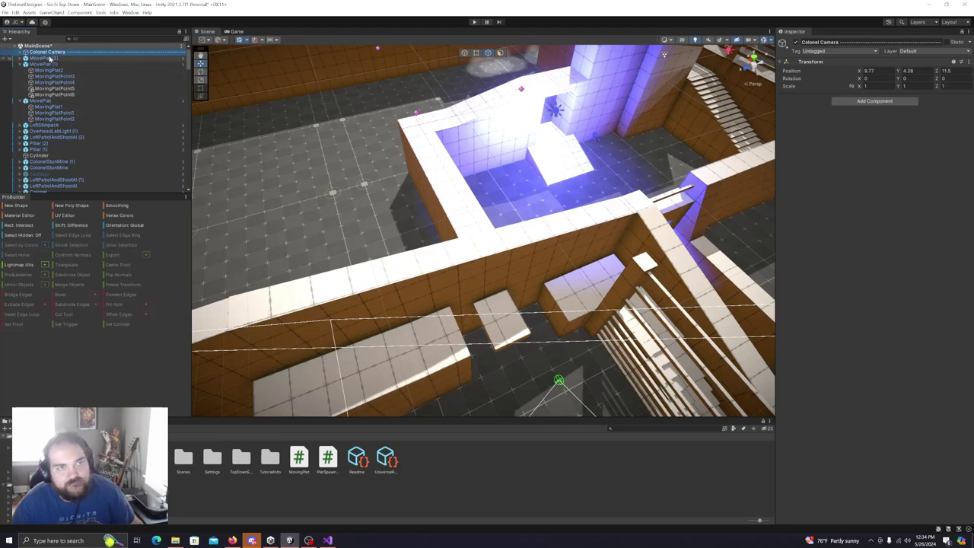
click(43, 126)
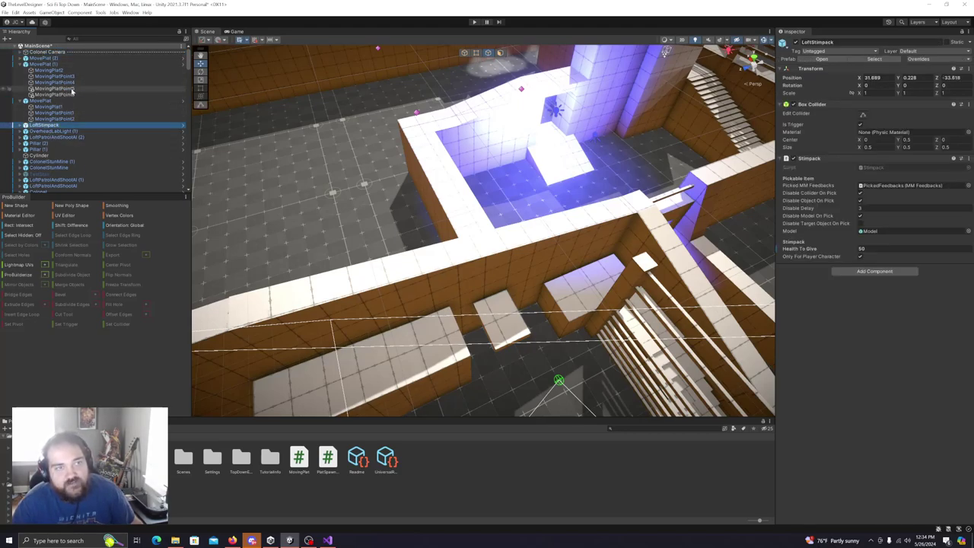
click(7, 38)
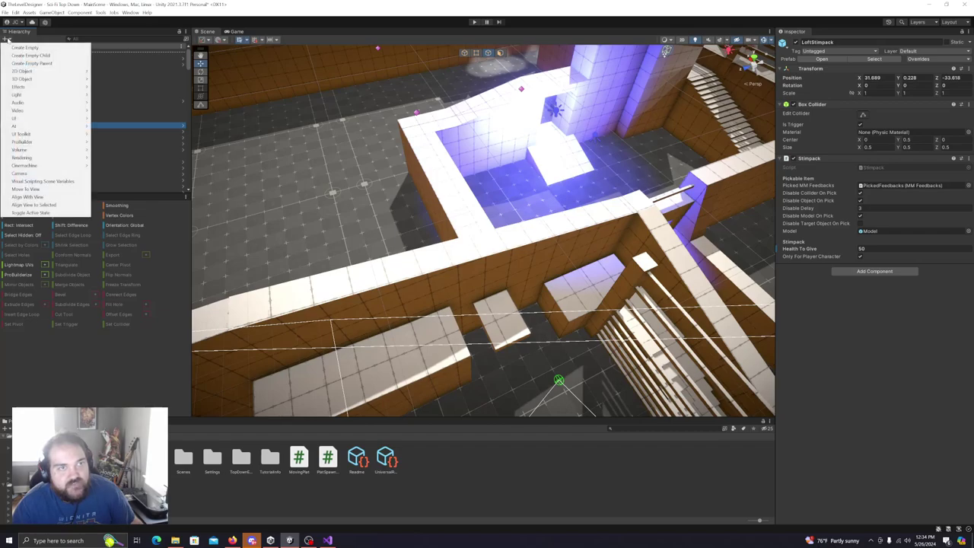
click(66, 57)
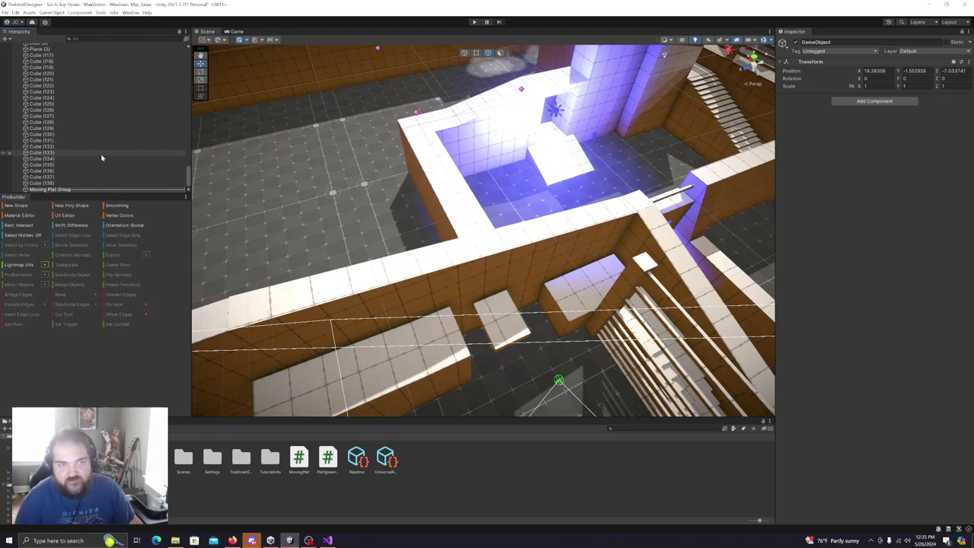
click(126, 178)
click(63, 188)
drag(63, 188, 79, 57)
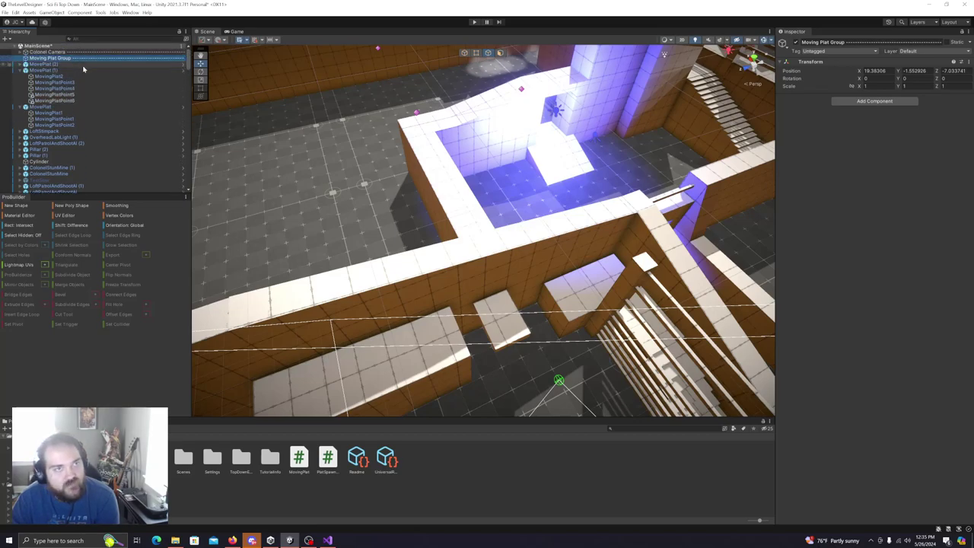
Try to move MovePlat (2), MovePlat (1) with its expanded children, and MovePlat into Moving Plat Group.
click(76, 64)
click(59, 107)
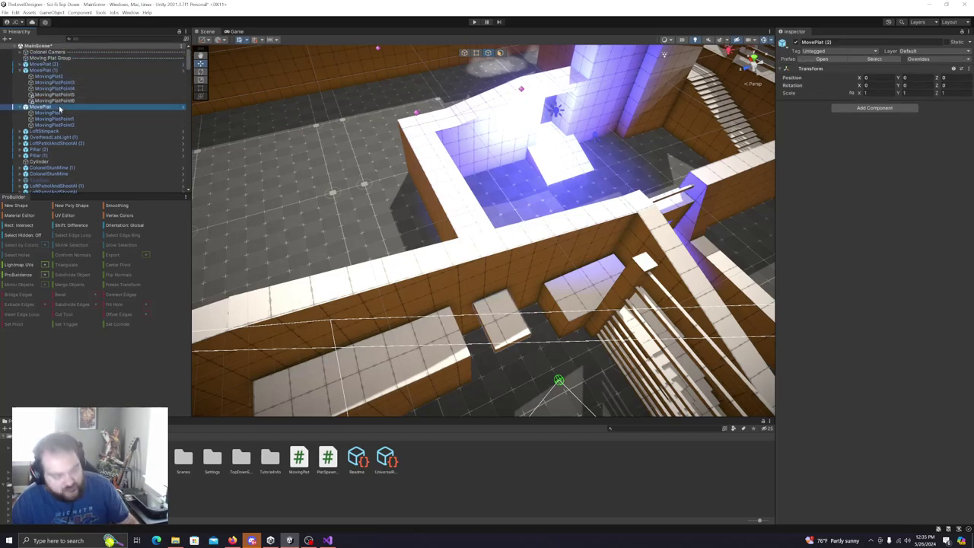
shift+click(50, 66)
drag(50, 59, 48, 62)
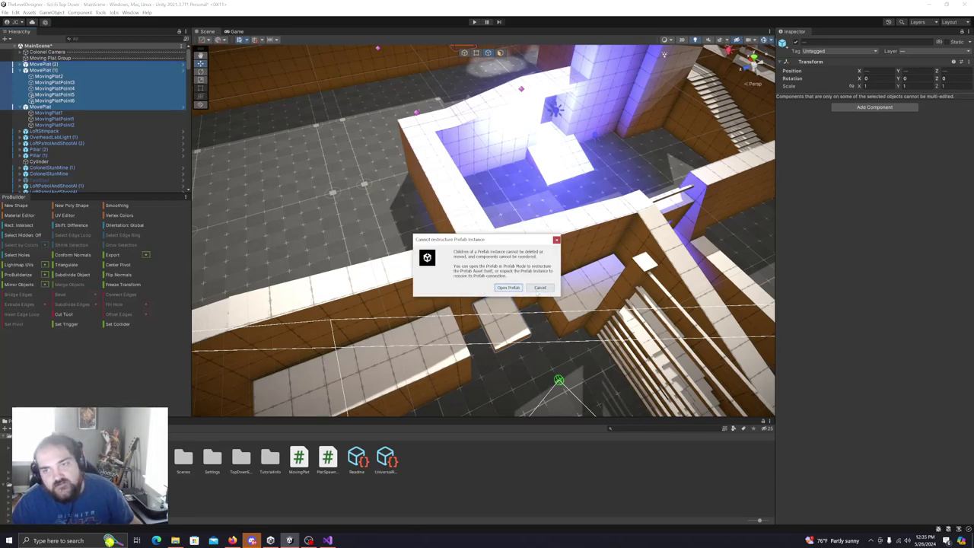
click(508, 287)
drag(44, 66, 48, 60)
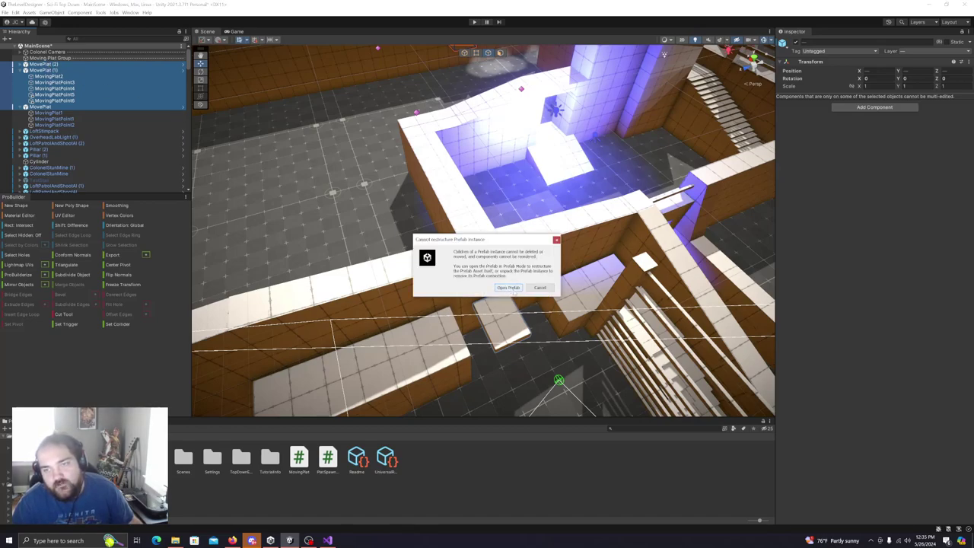
click(539, 287)
Collapse MovePlat (1) and MovePlat, and nest all three MovePlat objects under Moving Plat Group.
click(91, 119)
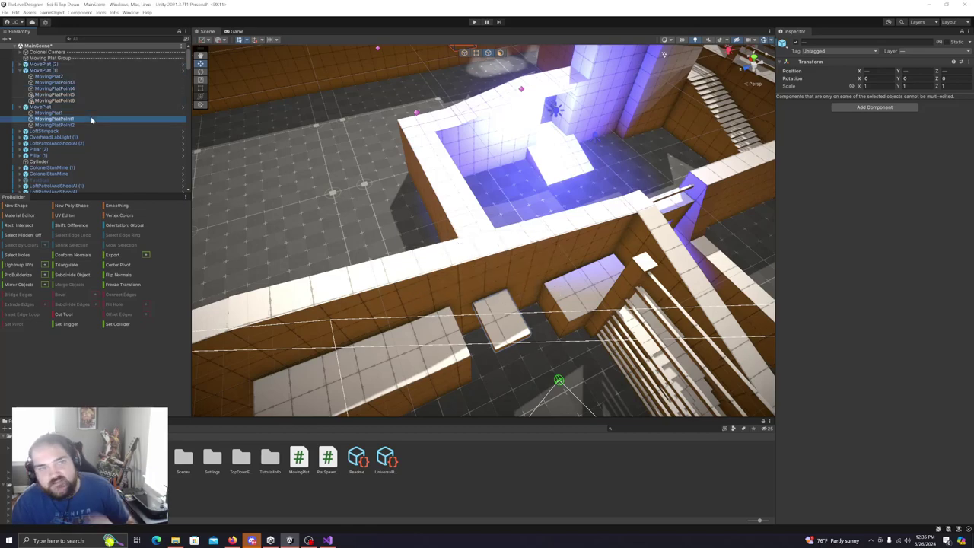
click(22, 70)
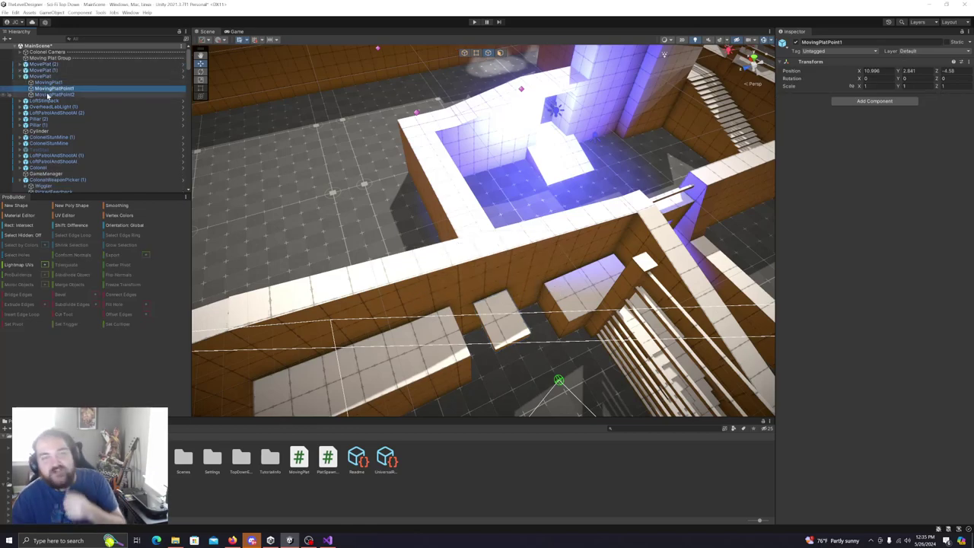
click(22, 77)
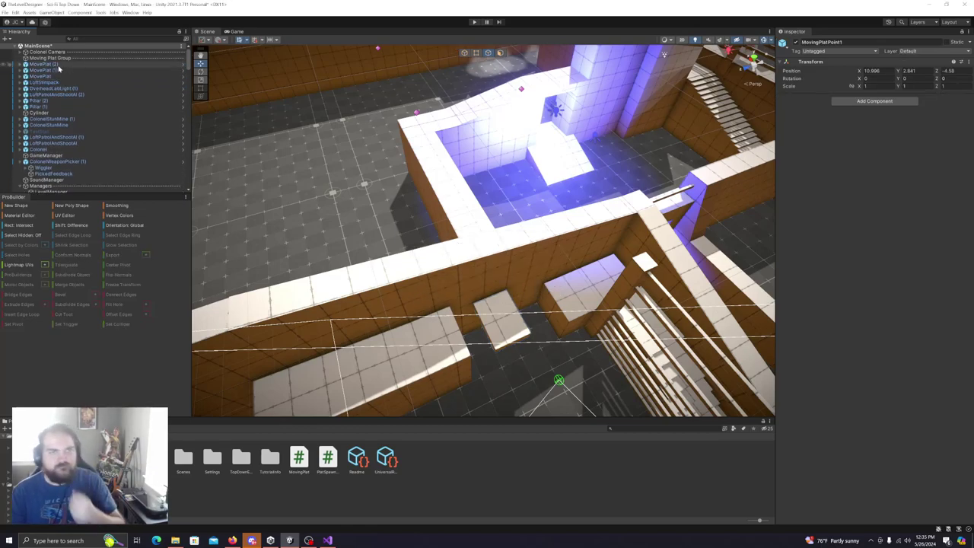
click(53, 66)
shift+click(53, 76)
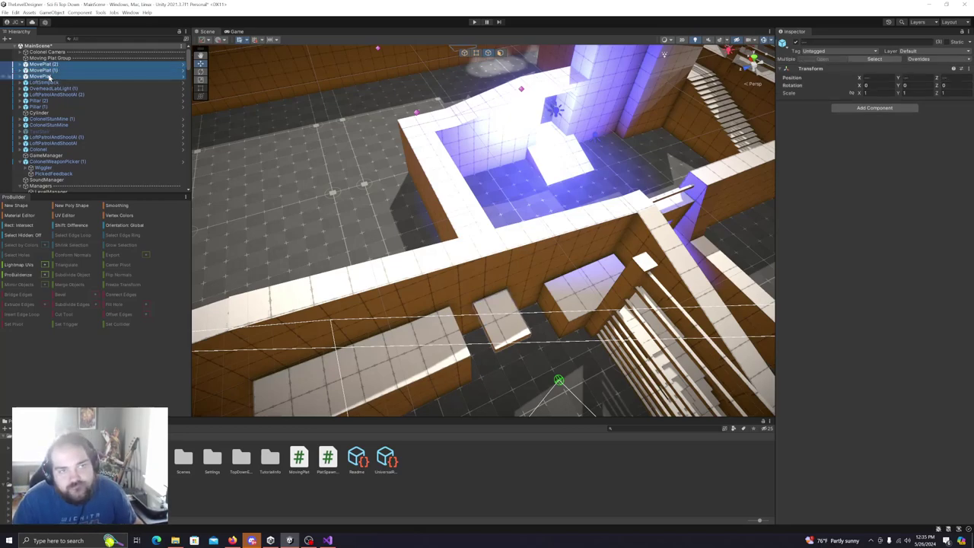
drag(48, 65, 47, 58)
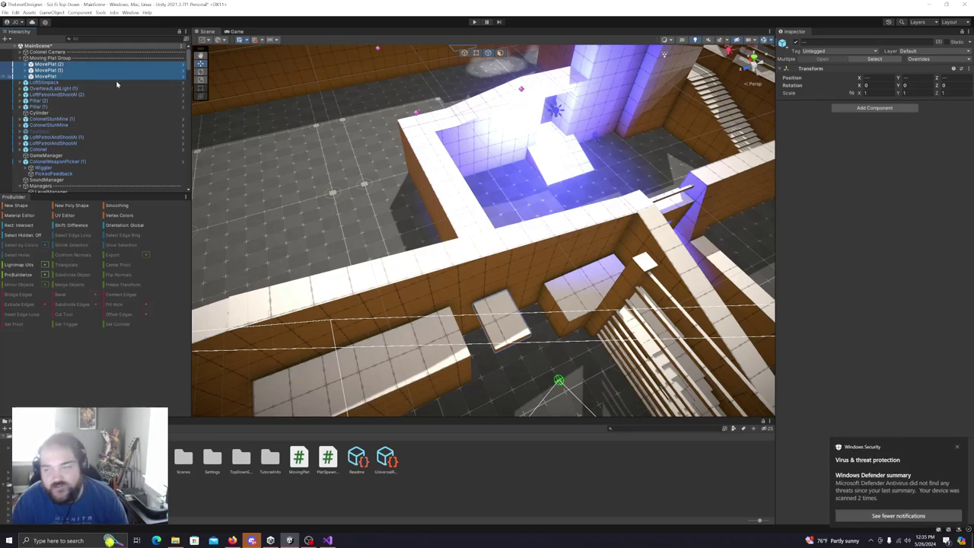
click(959, 449)
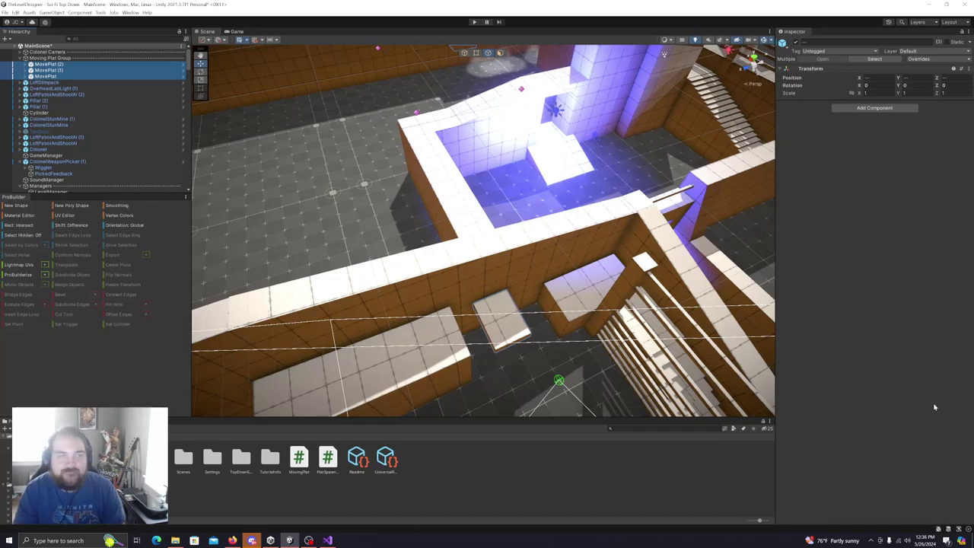
Select MovingPlat1 inside MovePlat (2) and switch ProBuilder to object selection mode.
click(38, 58)
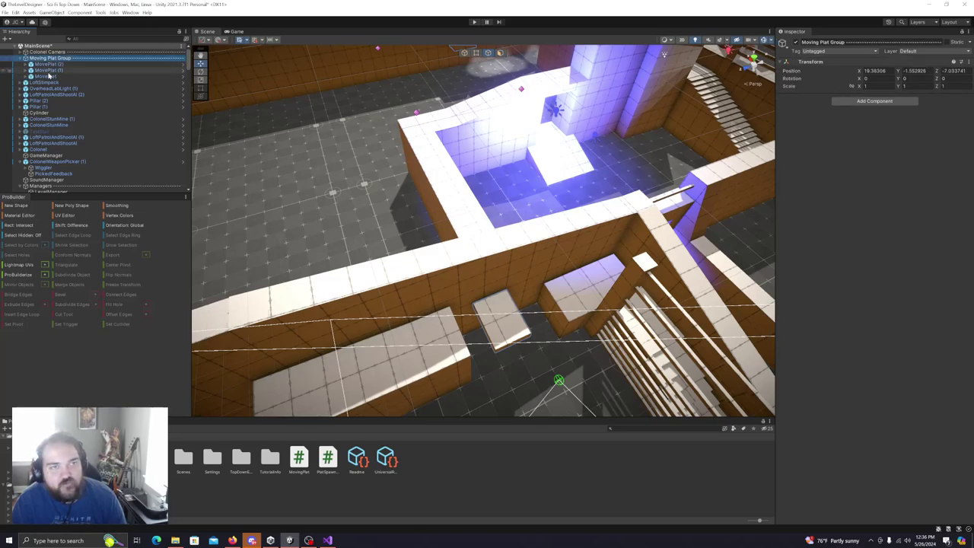
click(62, 71)
right_drag(477, 270, 517, 247)
click(72, 65)
right_drag(527, 295, 625, 332)
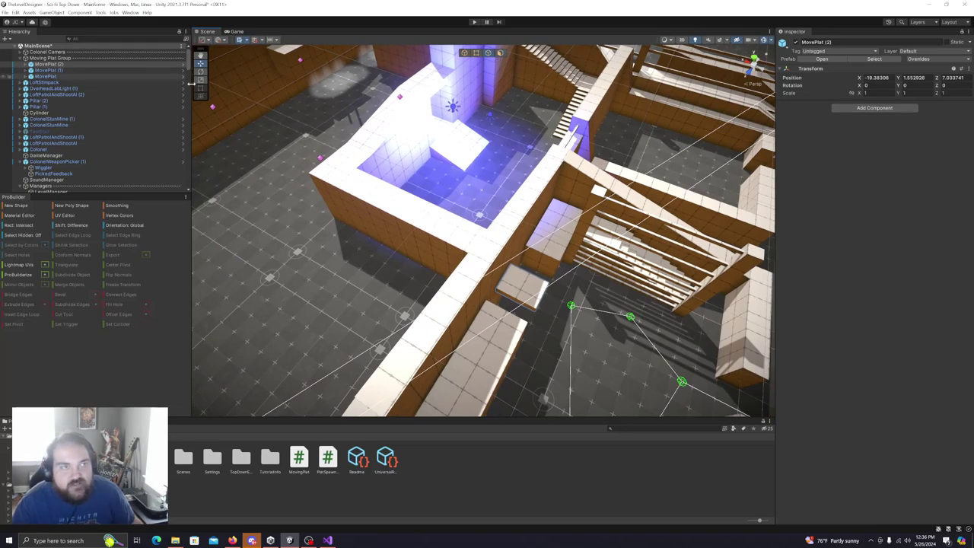
click(521, 291)
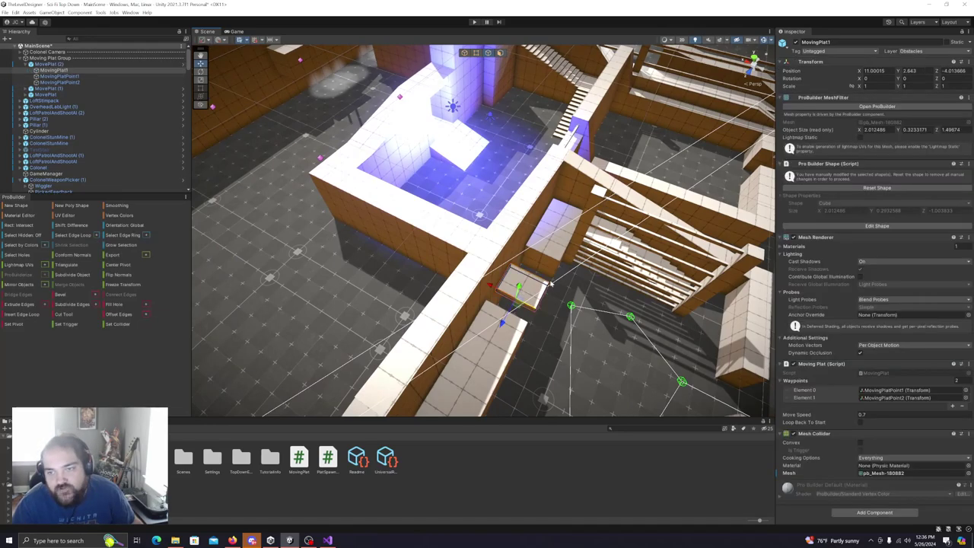
click(55, 65)
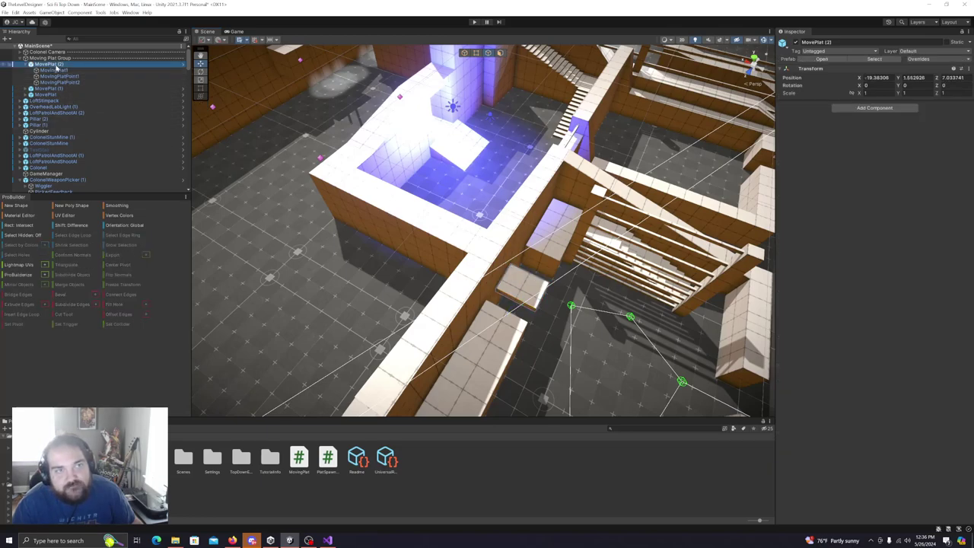
click(53, 70)
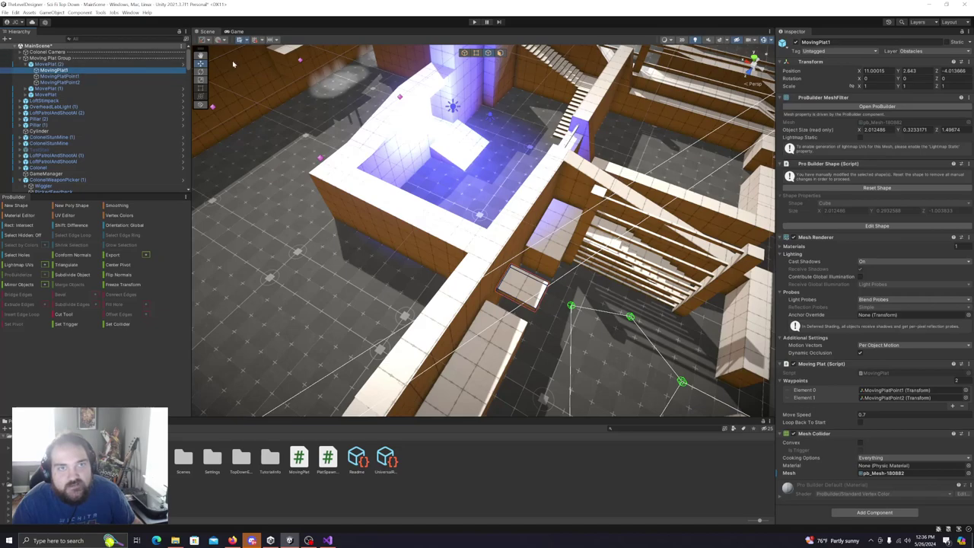
click(466, 54)
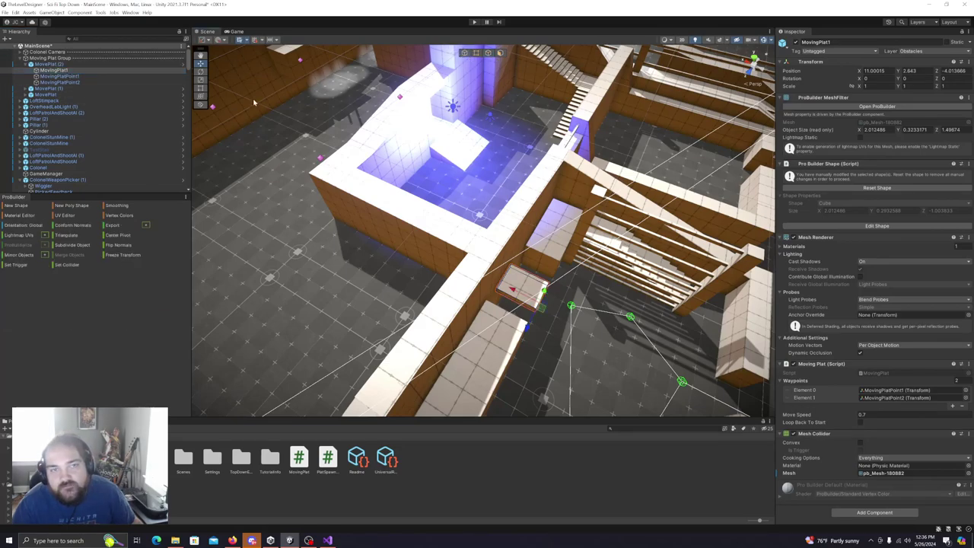
Move MovingPlat1 of MovePlat (2) across the room to the outer wall, at about X 38.04 and Z -2.94.
drag(542, 307, 293, 272)
right_drag(293, 272, 430, 258)
drag(430, 259, 458, 193)
right_drag(458, 193, 449, 239)
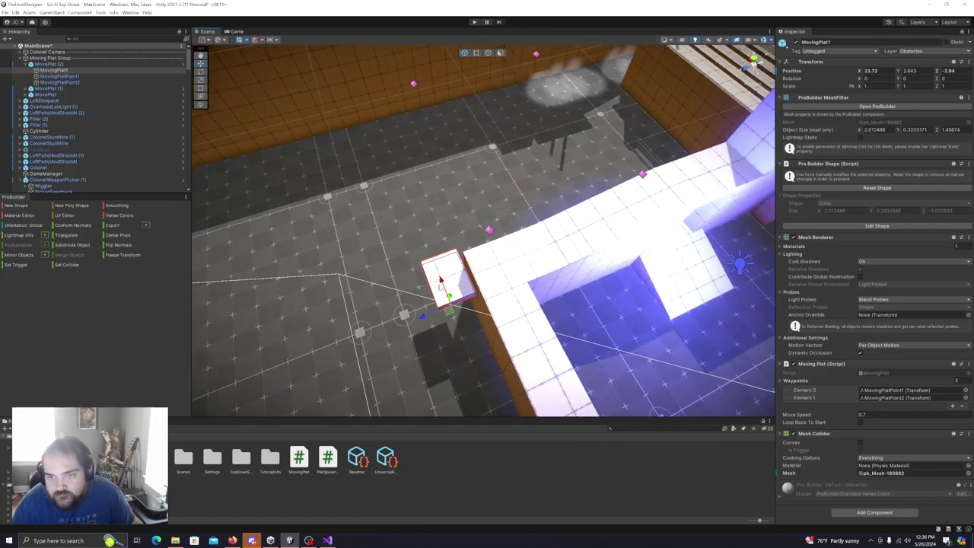
drag(439, 280, 342, 75)
right_drag(548, 238, 720, 242)
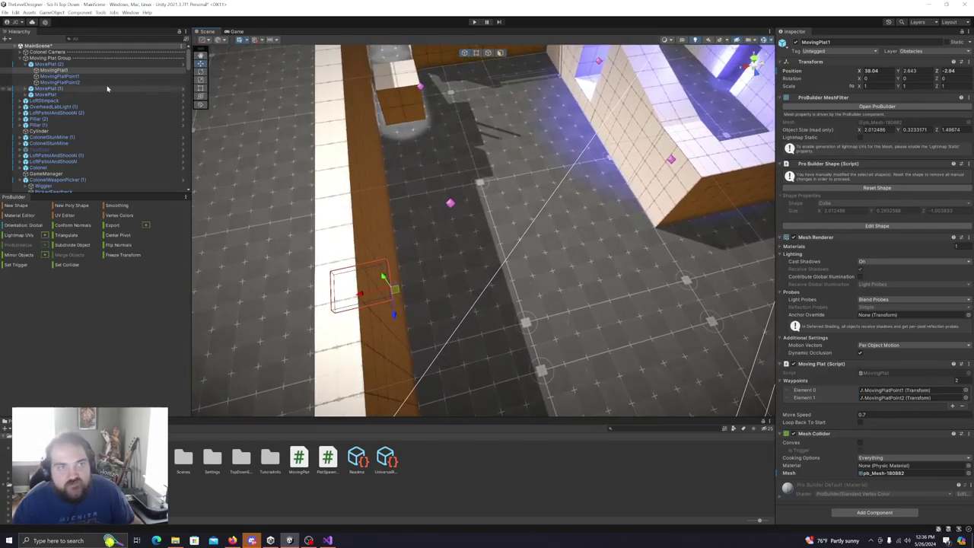
click(61, 77)
right_drag(395, 283, 449, 295)
click(451, 295)
right_drag(518, 254, 420, 185)
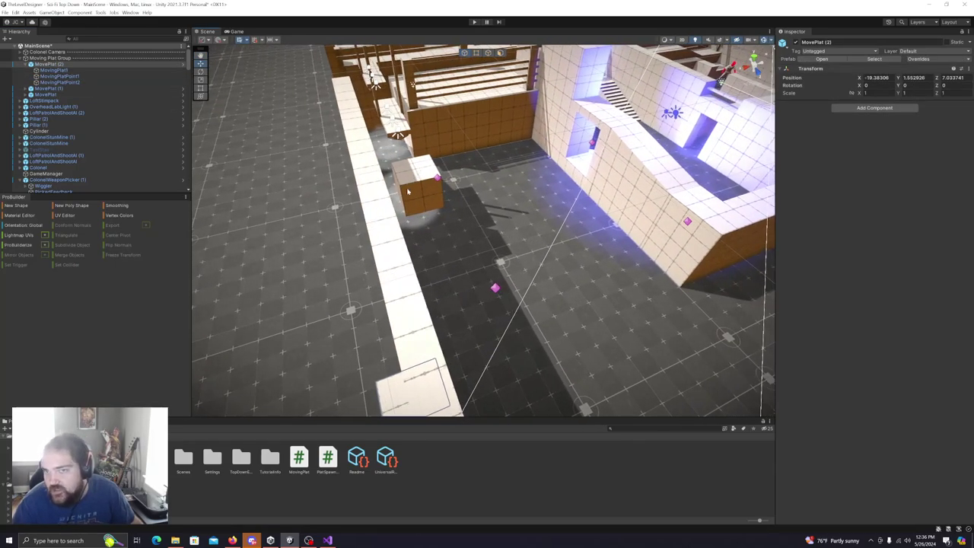
click(391, 400)
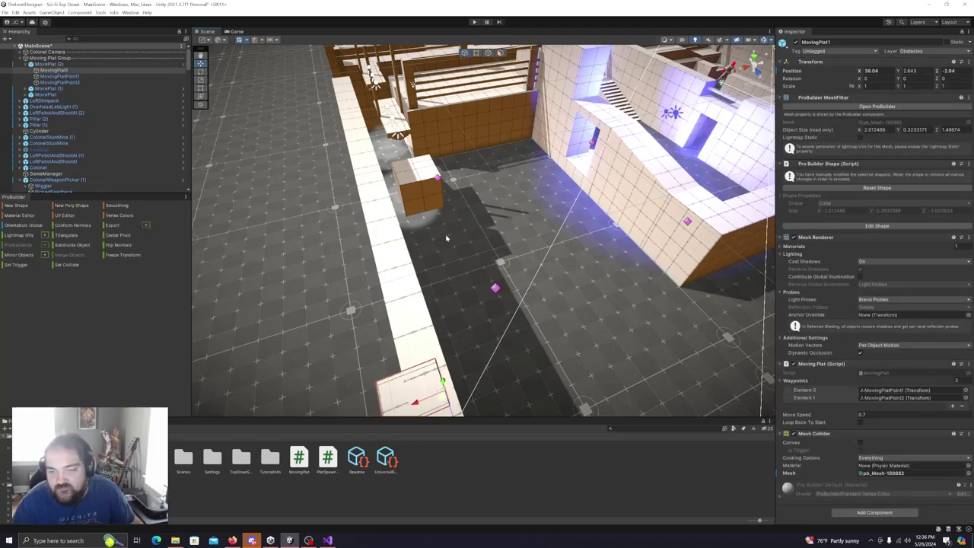
right_drag(509, 301, 469, 301)
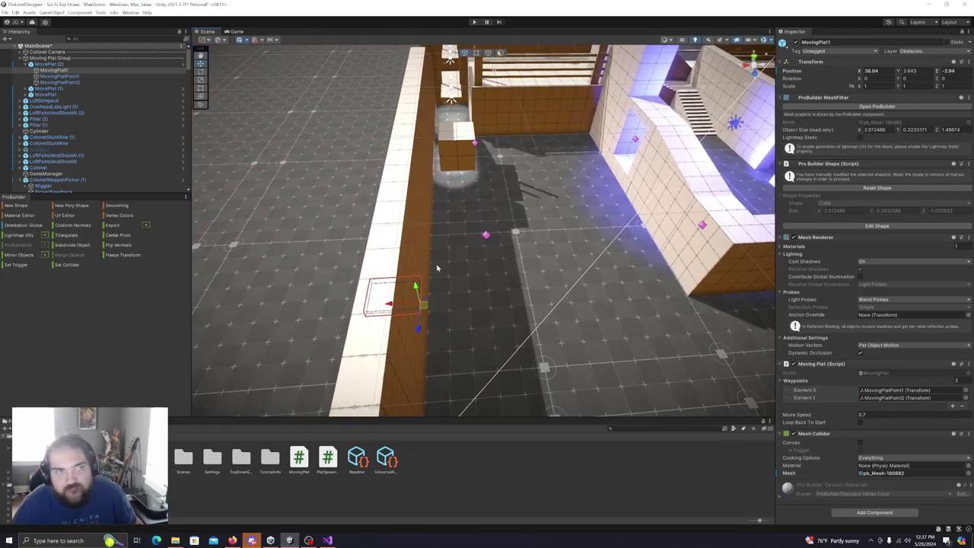
Assign the magenta diamond icon to MovingPlatPoint1 and MovingPlatPoint2 of MovePlat (2).
click(73, 77)
key(f)
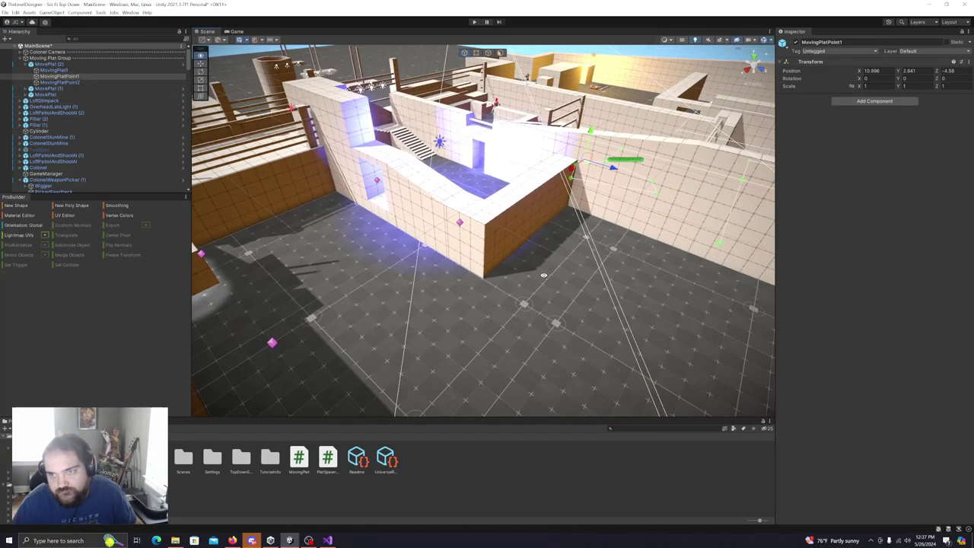
right_drag(543, 275, 563, 275)
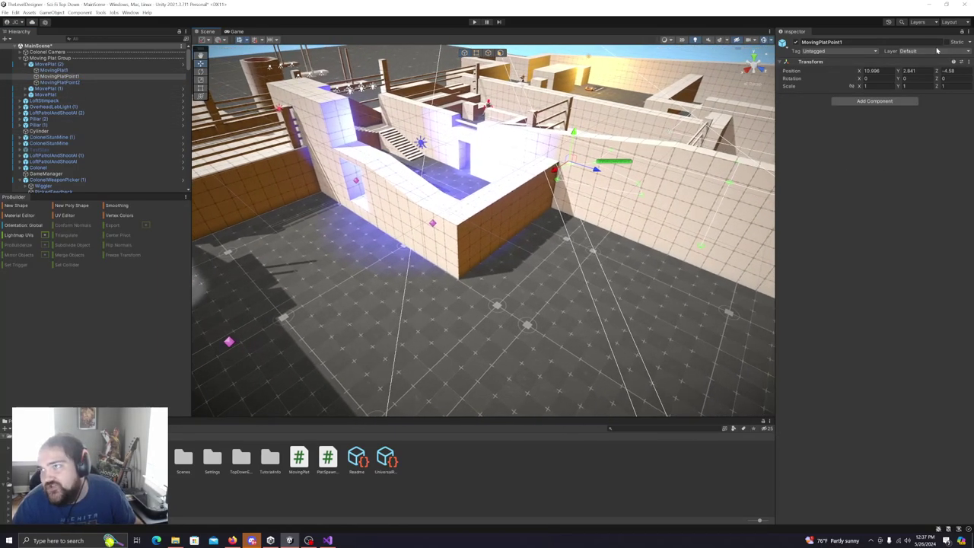
click(784, 45)
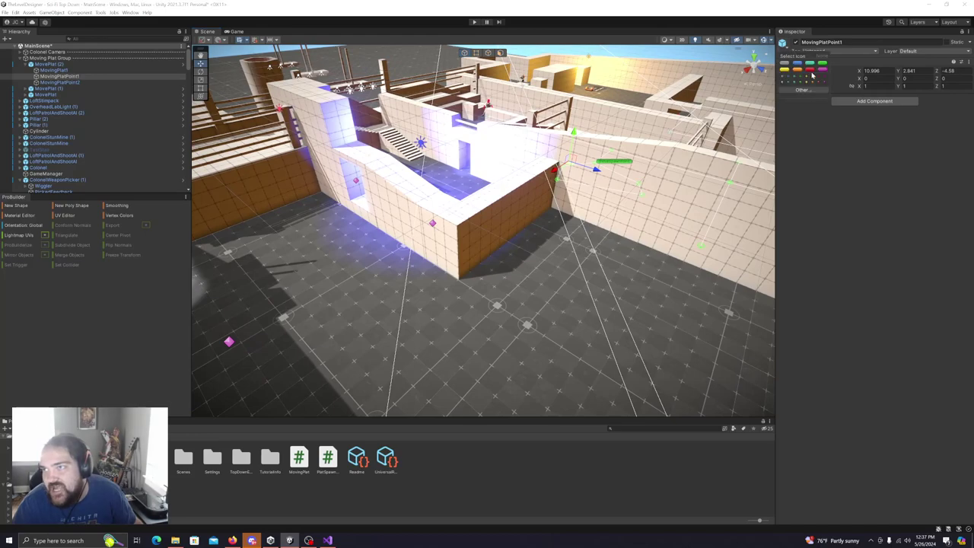
click(98, 82)
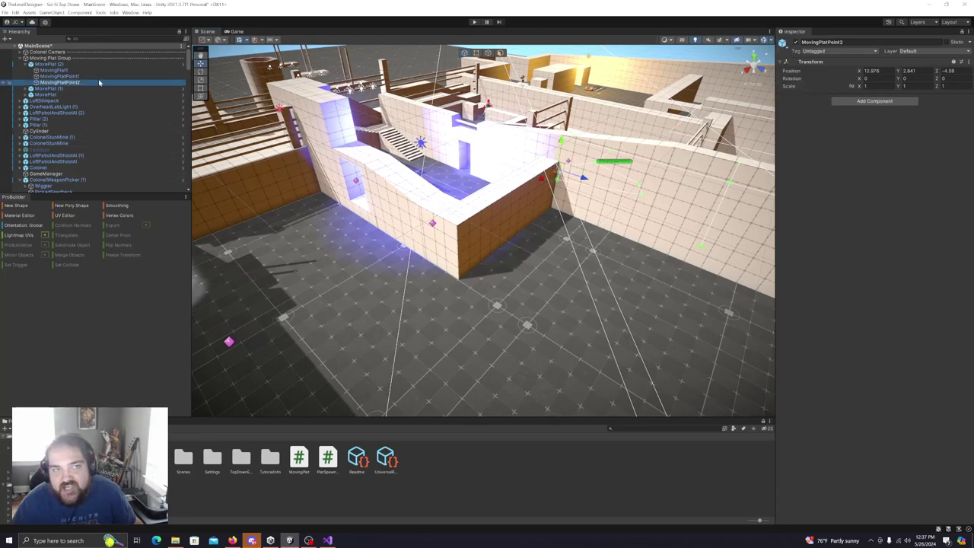
click(783, 45)
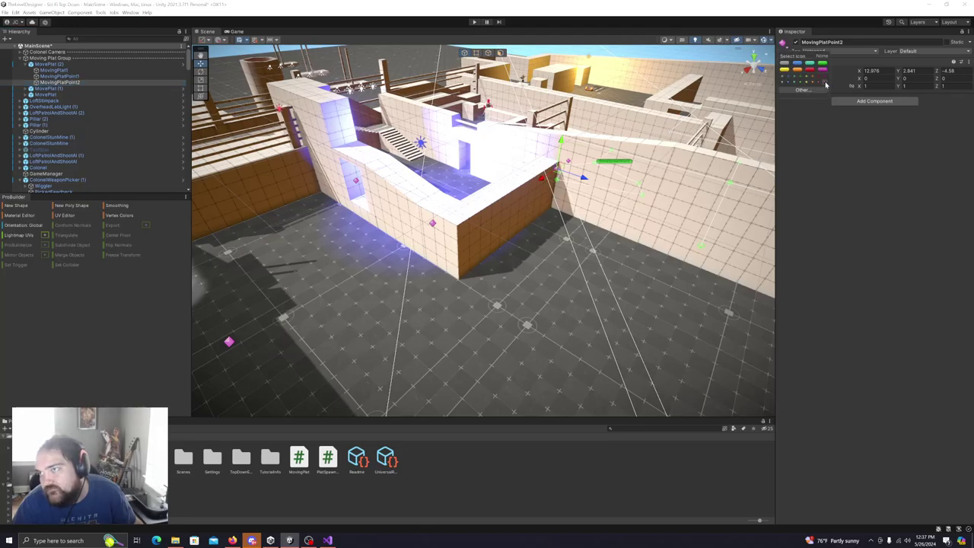
Move MovingPlatPoint2 across the room to the outer wall, at about X 38.33 and Z -2.57.
right_drag(634, 222, 560, 297)
drag(558, 300, 229, 249)
right_drag(444, 274, 559, 300)
drag(549, 293, 351, 263)
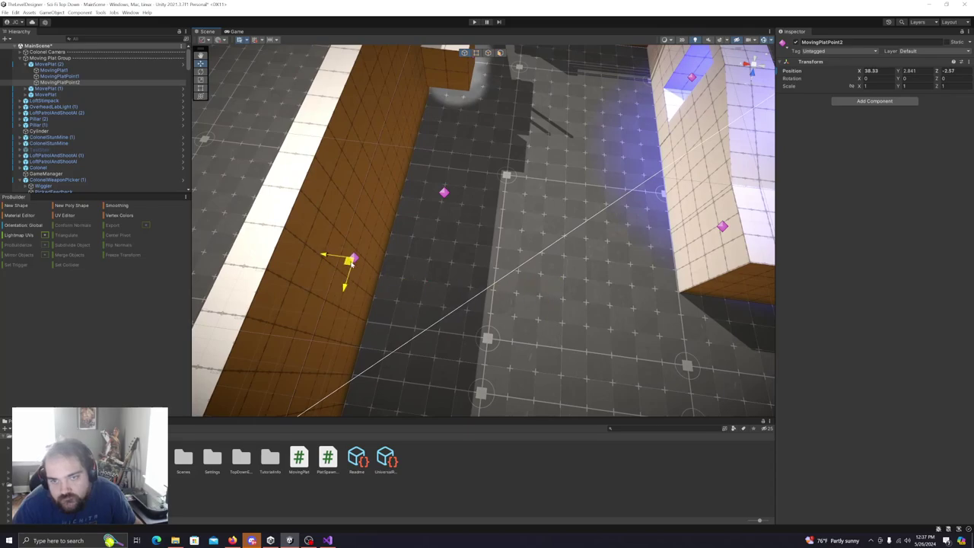
Nudge MovingPlat1 of MovePlat (2) along the outer wall to about X 38.05 and Z -2.94.
click(91, 71)
right_drag(373, 197, 400, 204)
key(a)
drag(439, 273, 439, 273)
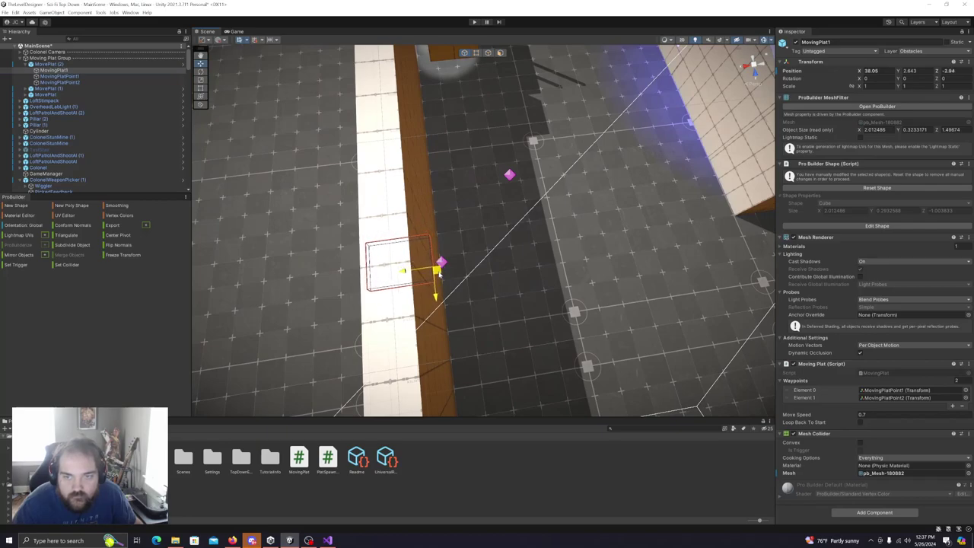
Move MovingPlatPoint2 away from the outer wall to the corner of the ramp structure, at about Z -3.33.
click(114, 76)
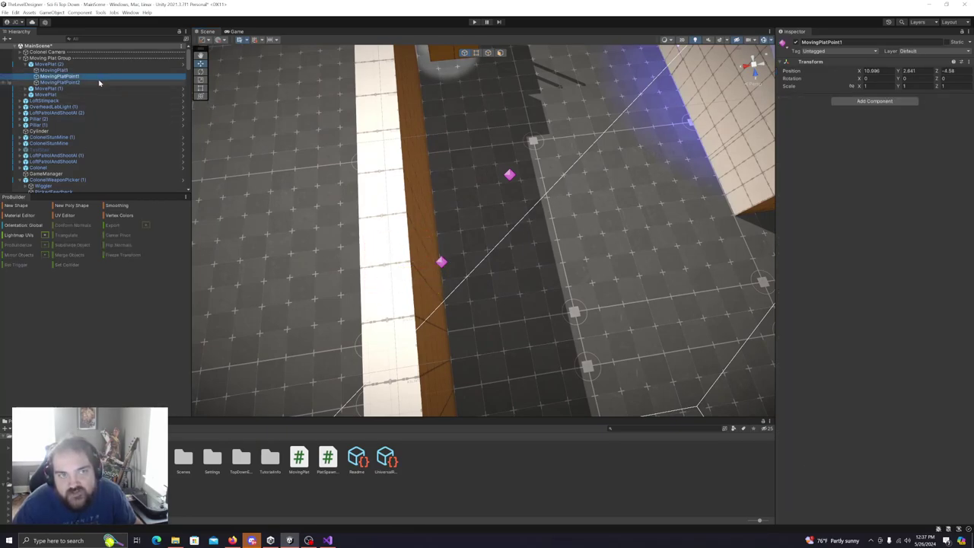
click(100, 82)
drag(446, 267, 759, 214)
right_drag(615, 219, 715, 182)
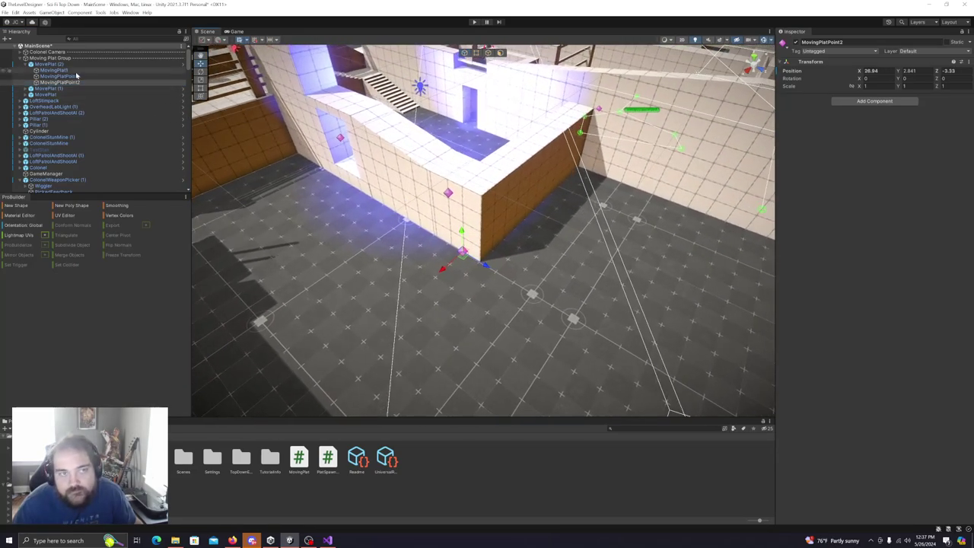
Move MovingPlatPoint1 across the room to the outer wall, at about X 38.024 and Z -3.104.
click(122, 76)
drag(588, 116, 266, 364)
key(f)
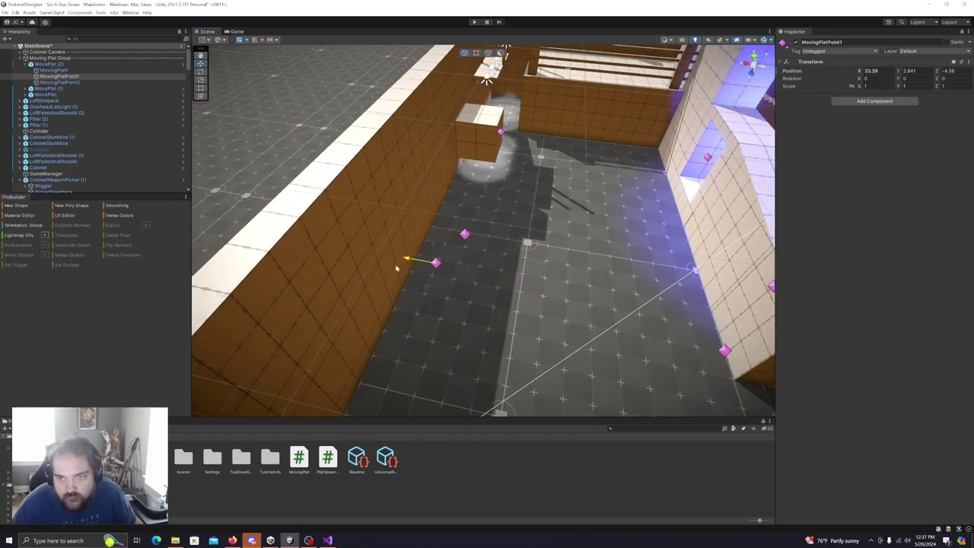
drag(356, 259, 357, 259)
right_drag(435, 268, 467, 281)
drag(413, 266, 481, 295)
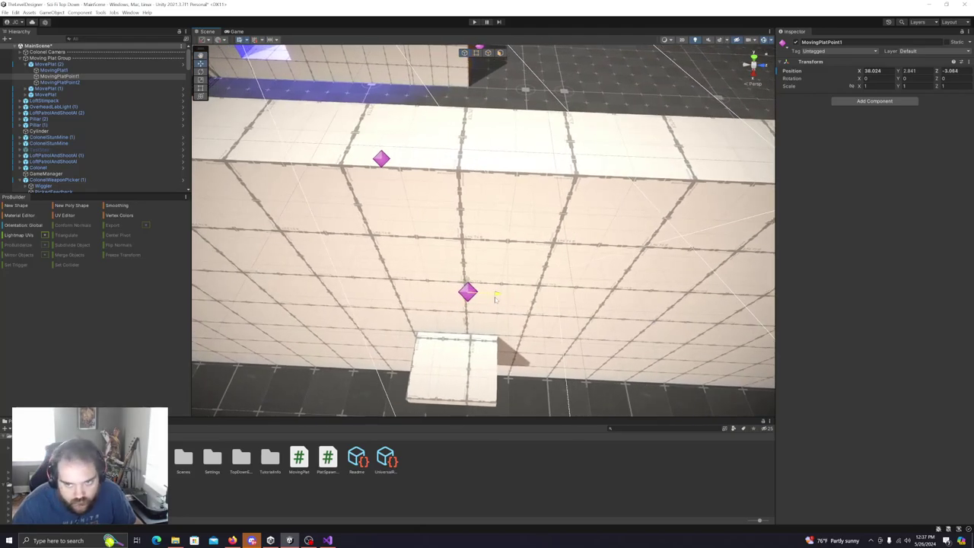
right_drag(442, 232, 368, 233)
click(58, 83)
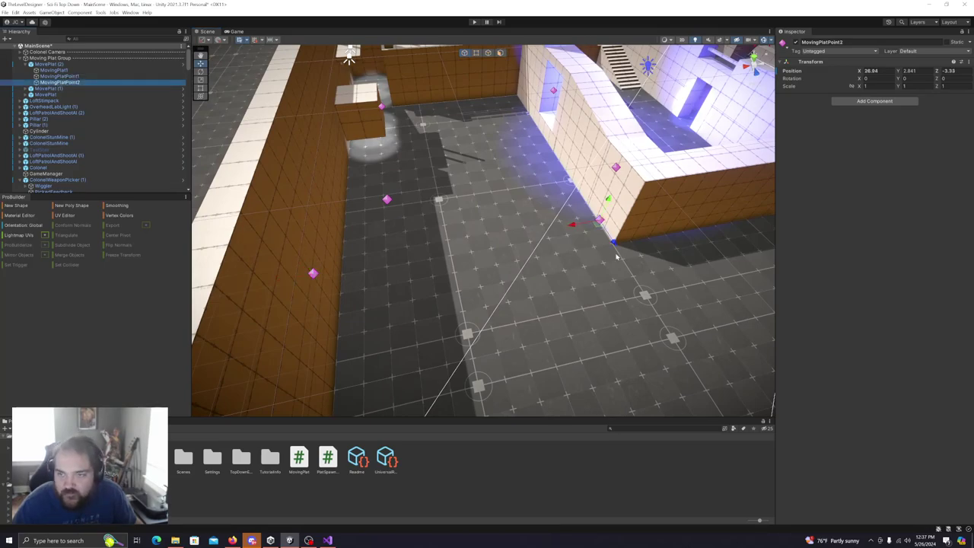
click(152, 76)
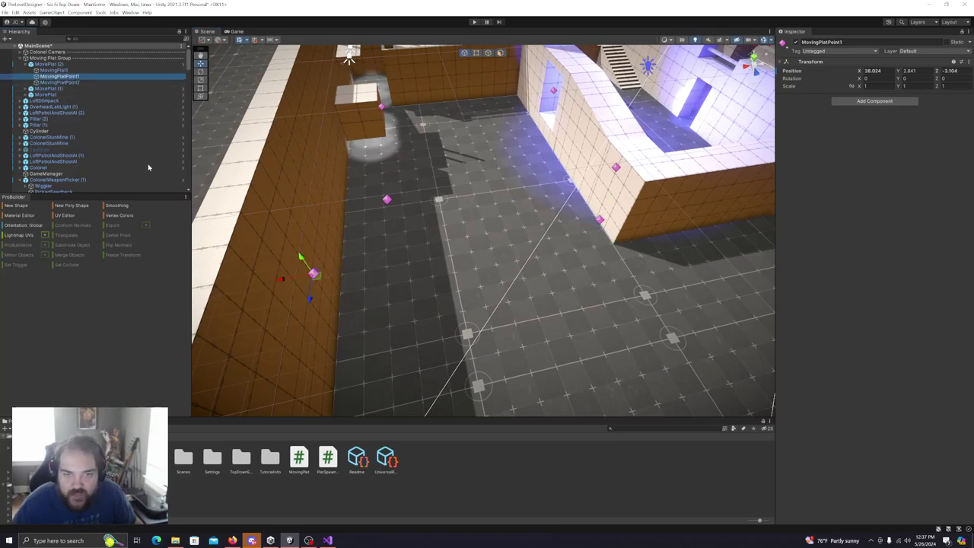
right_click(803, 63)
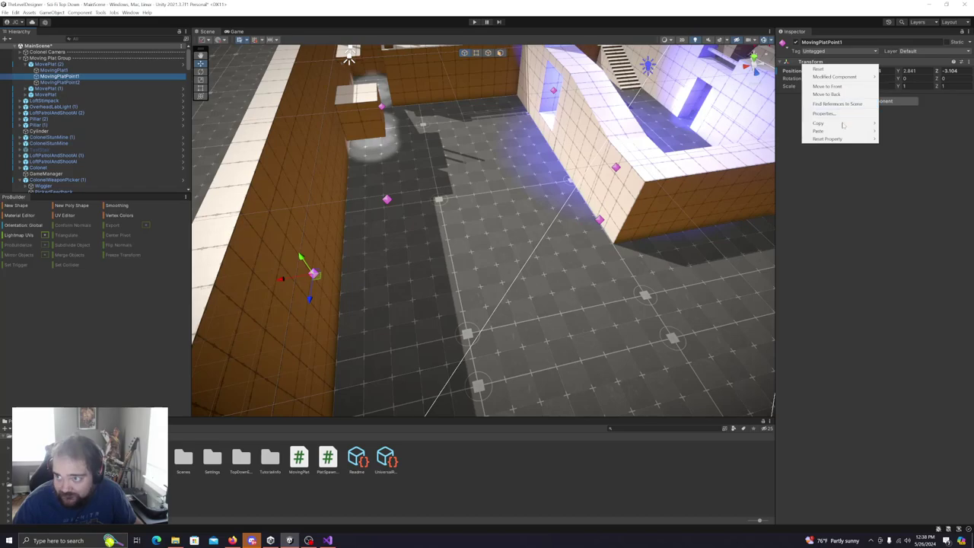
mouse_move(830, 124)
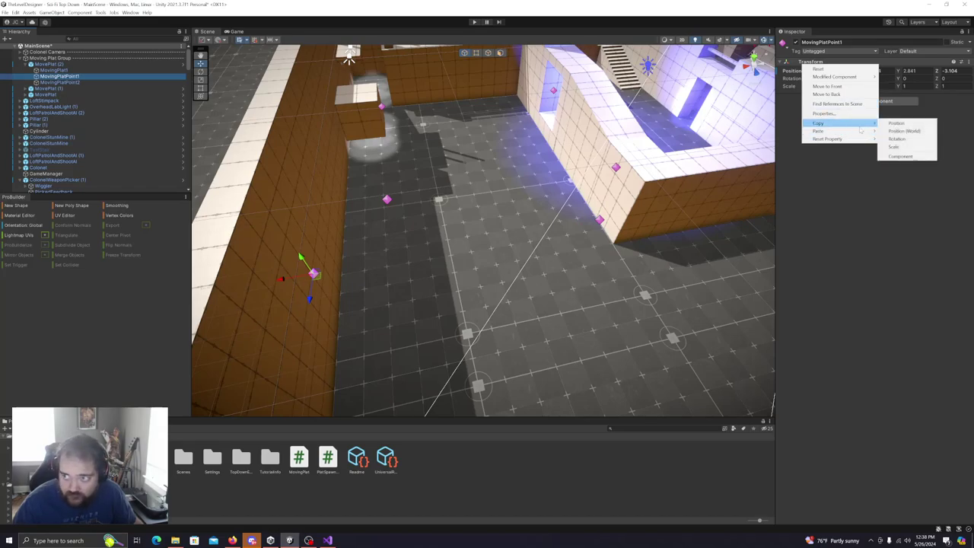
click(904, 127)
click(599, 220)
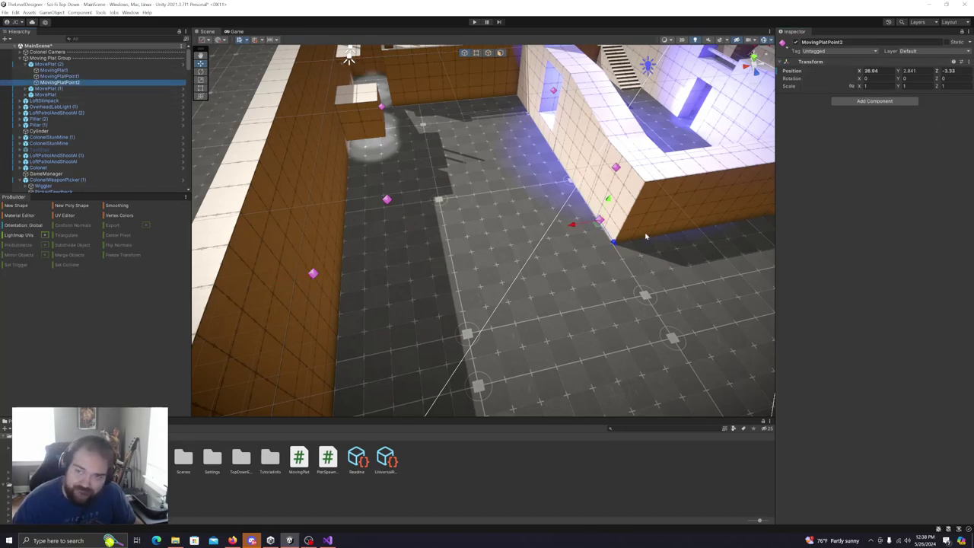
right_click(815, 64)
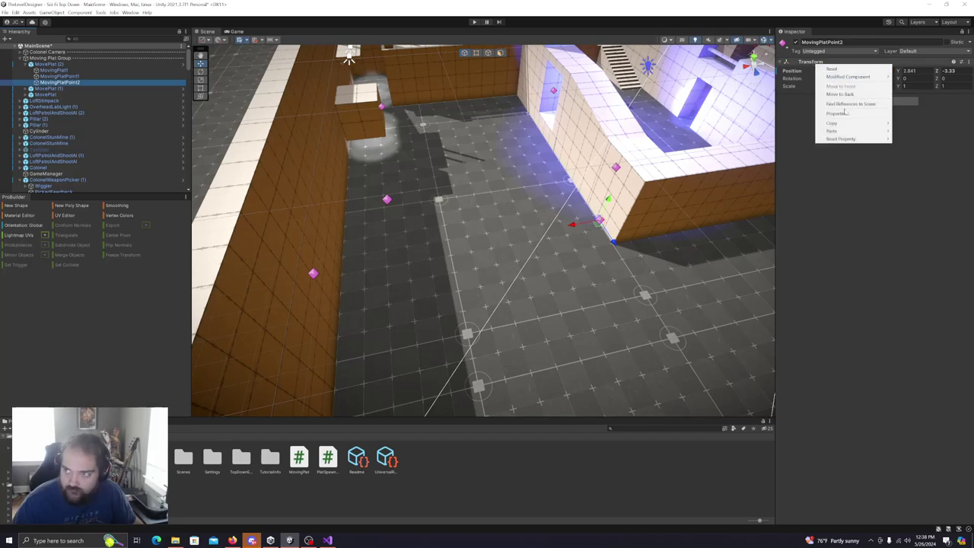
mouse_move(845, 128)
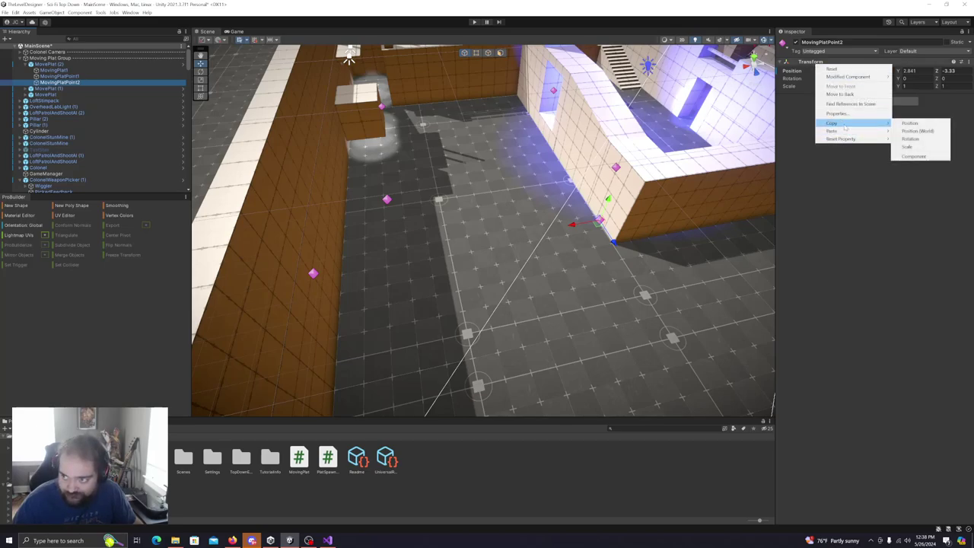
click(909, 124)
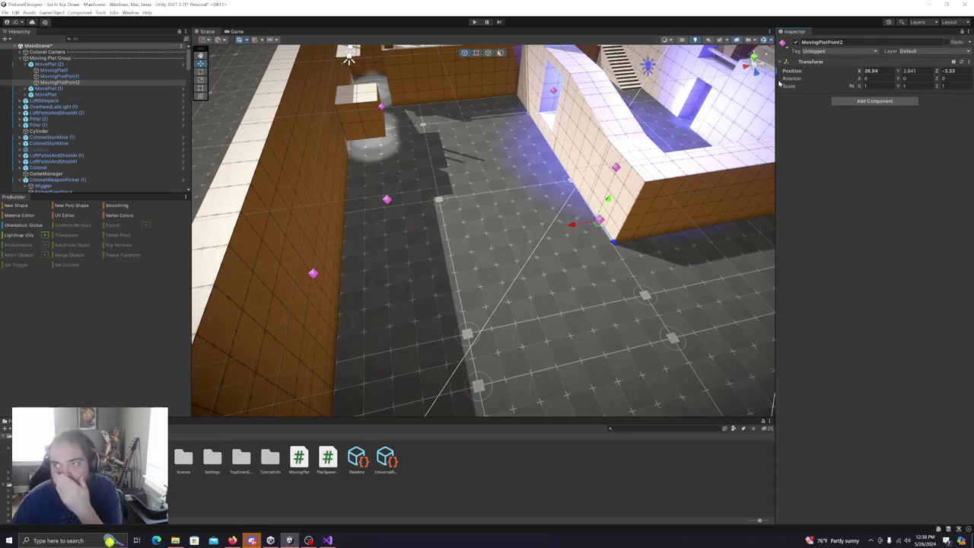
Copy the position of MovingPlatPoint1 and paste it onto MovingPlatPoint2.
click(79, 77)
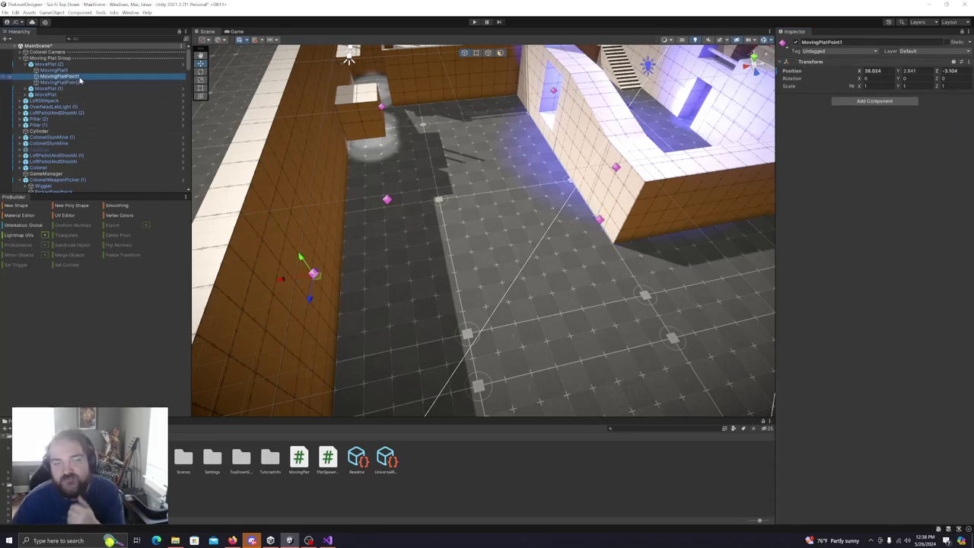
right_click(816, 62)
mouse_move(859, 124)
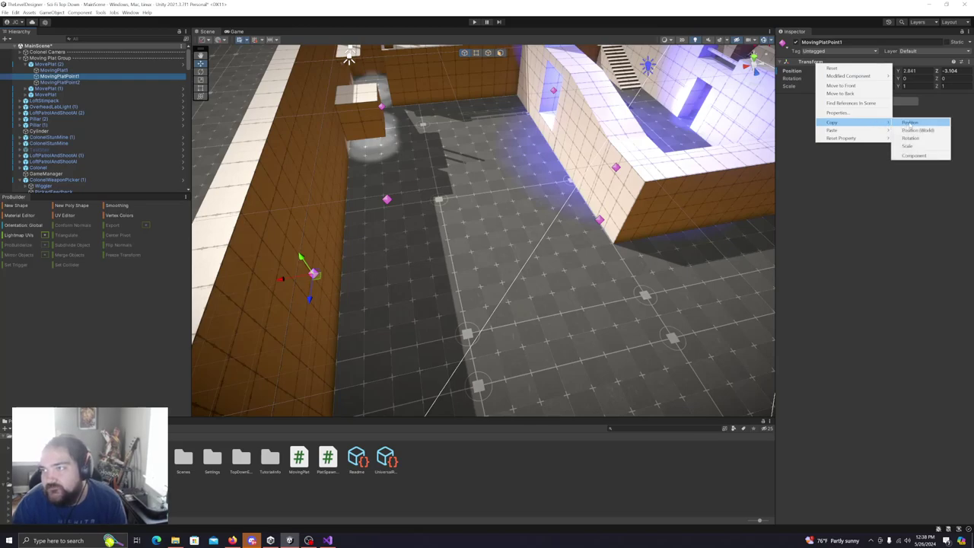
click(910, 122)
click(59, 82)
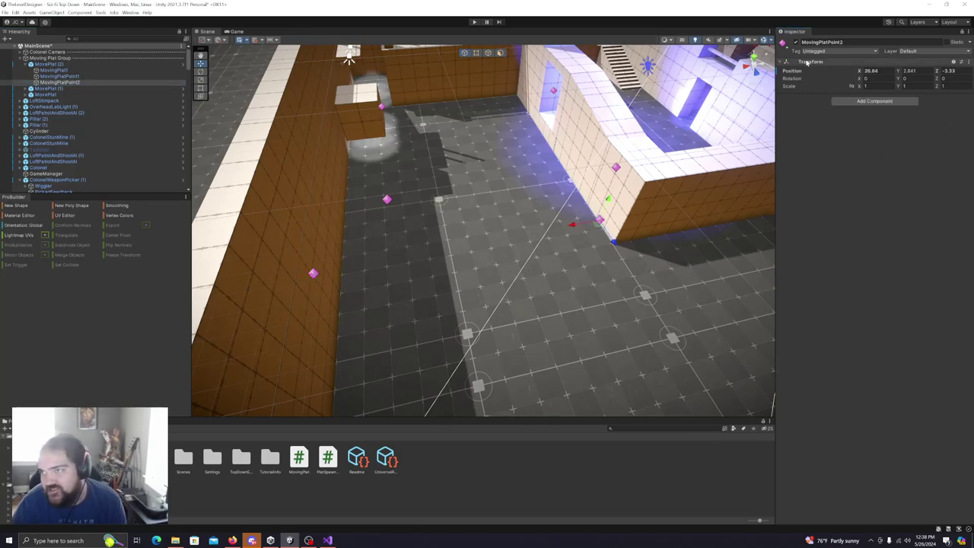
right_click(808, 63)
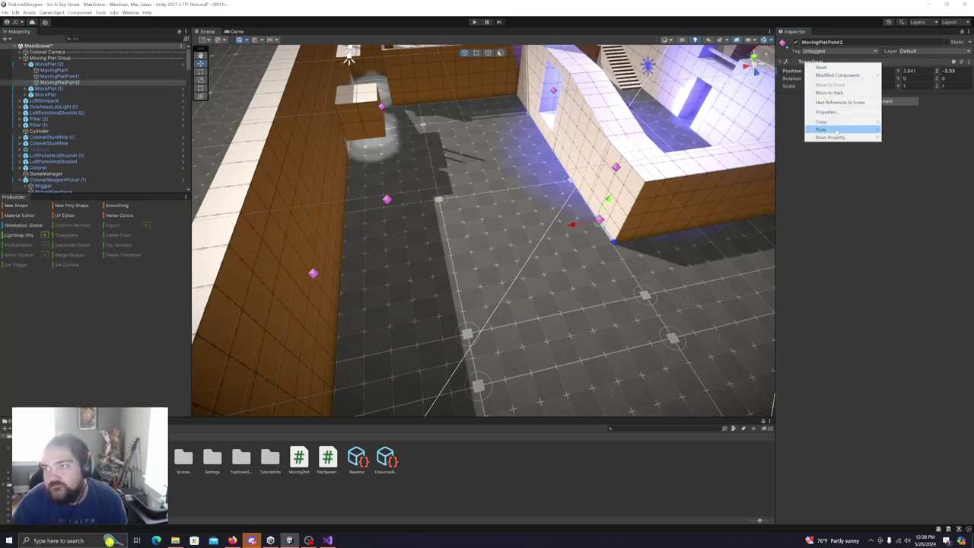
mouse_move(838, 131)
click(900, 130)
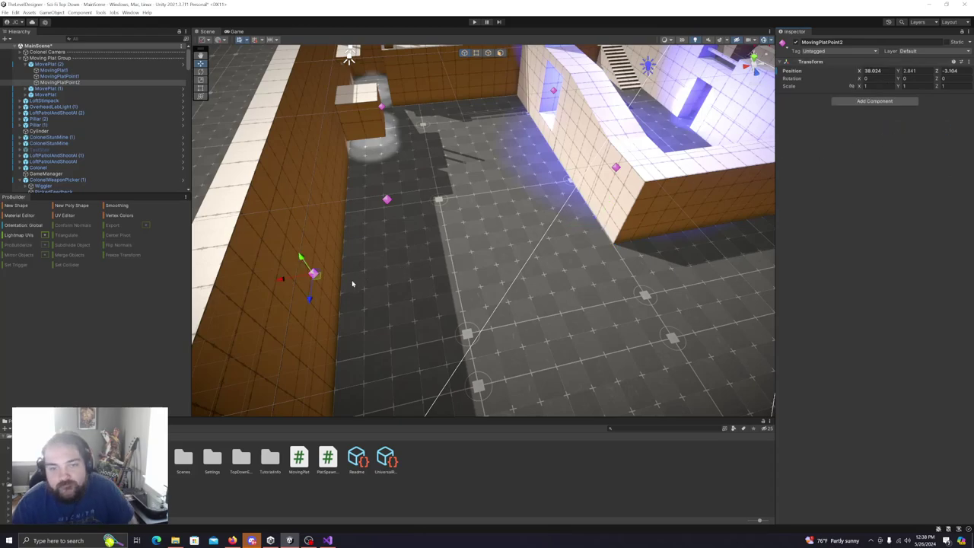
Move MovingPlatPoint2 along the X axis to the opposite side of the room, at about X 14.08.
drag(280, 281, 696, 206)
right_drag(587, 249, 616, 238)
alt+drag(617, 238, 608, 258)
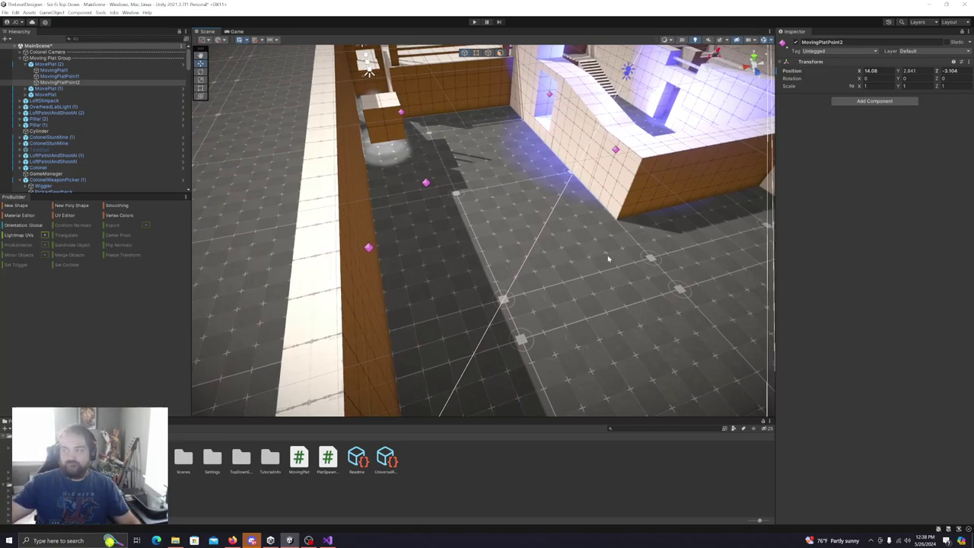
alt+drag(558, 277, 599, 231)
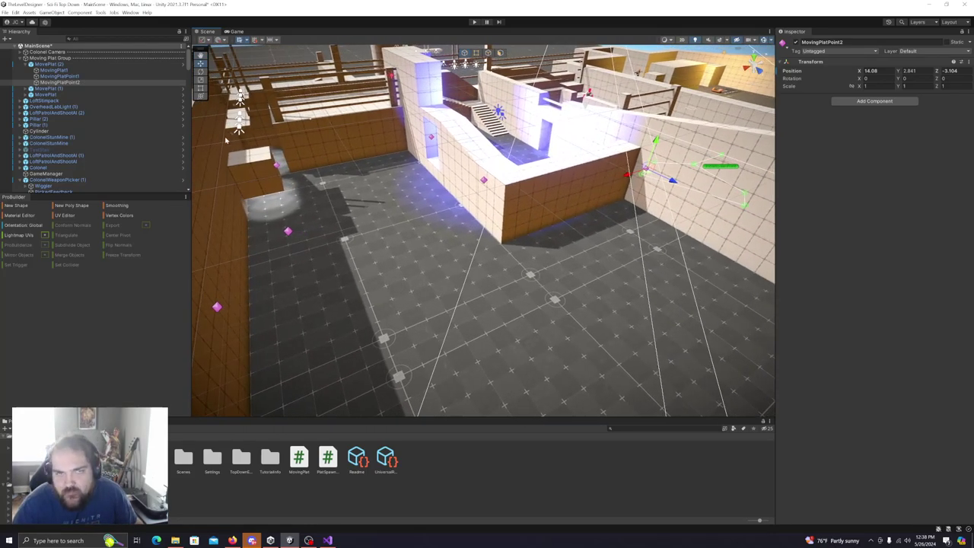
click(64, 77)
key(f)
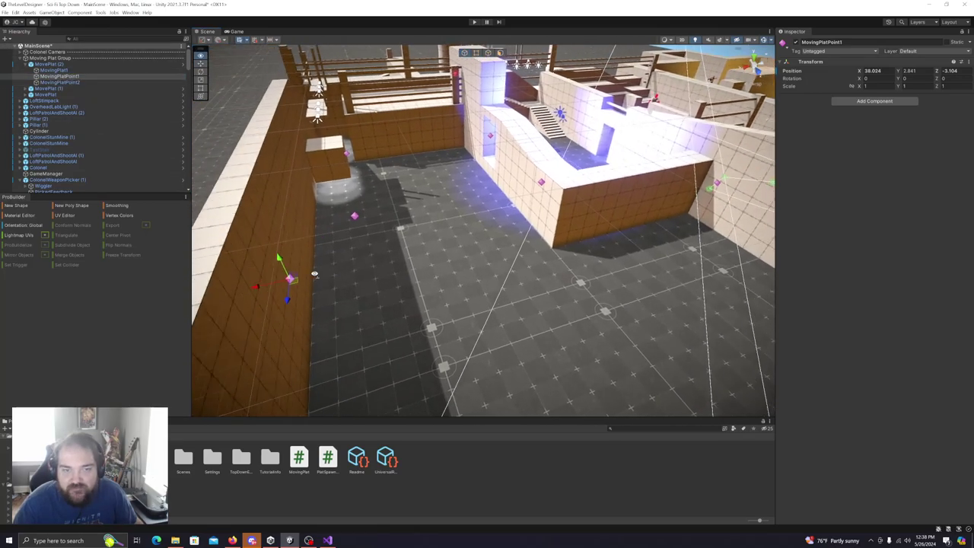
Duplicate MovingPlatPoint2 and rename the copy MovingPlatPoint3.
click(76, 83)
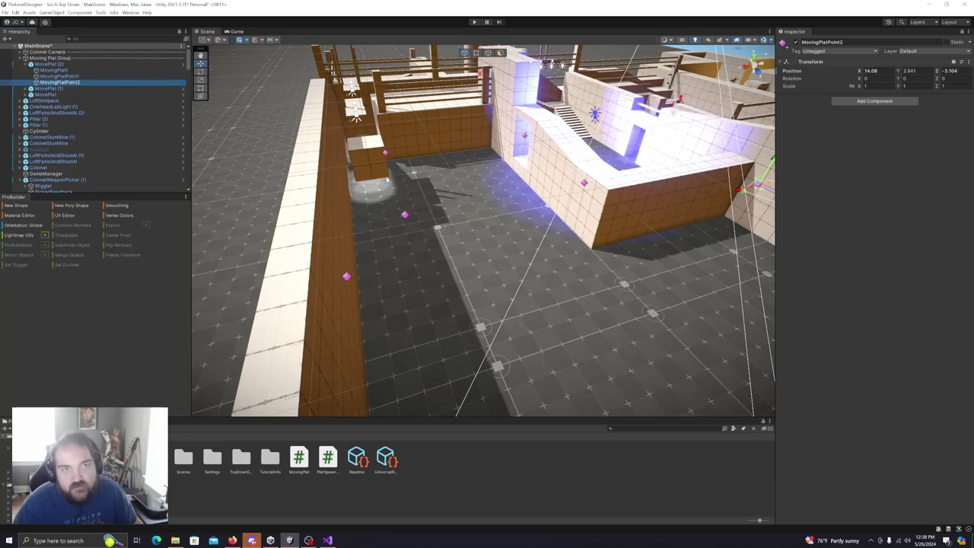
key(ctrl+d)
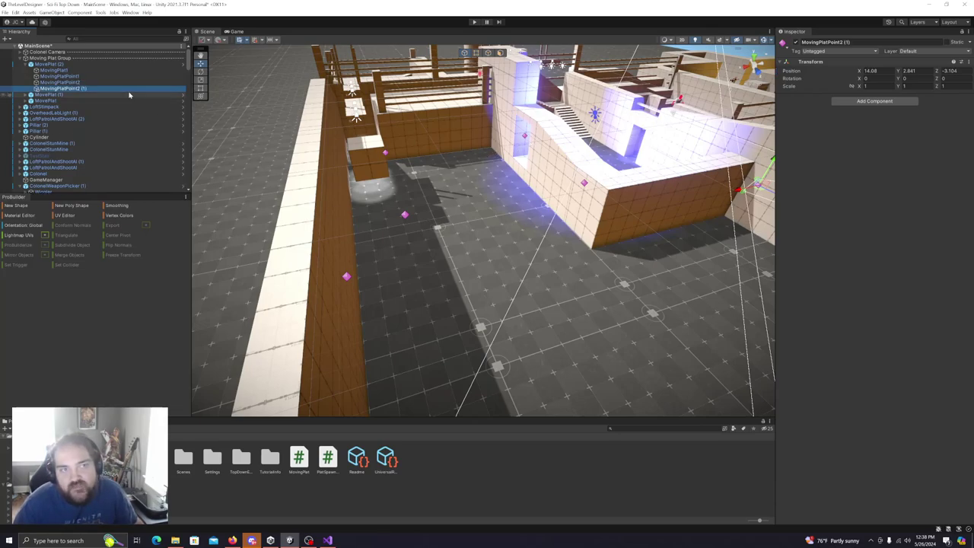
double_click(99, 89)
click(837, 42)
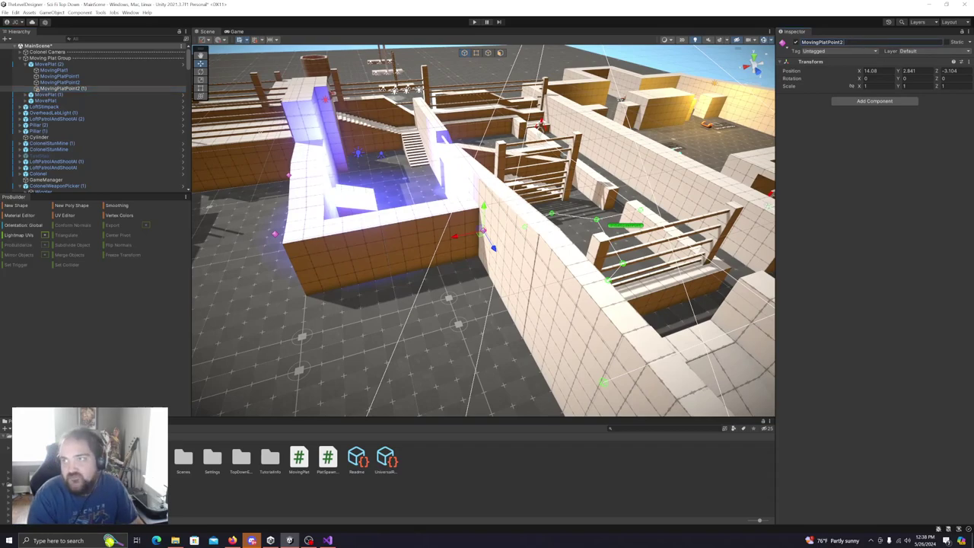
click(939, 222)
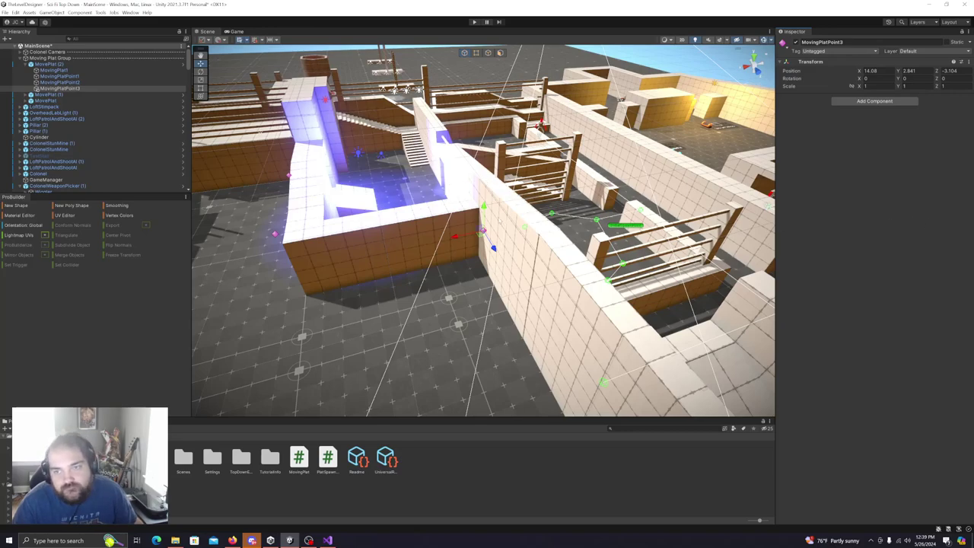
Lower MovingPlatPoint3 straight down beneath MovingPlatPoint2 to about Y -0.76.
drag(484, 207, 483, 258)
right_drag(484, 260, 482, 209)
key(w)
key(e)
key(e)
drag(488, 241, 488, 212)
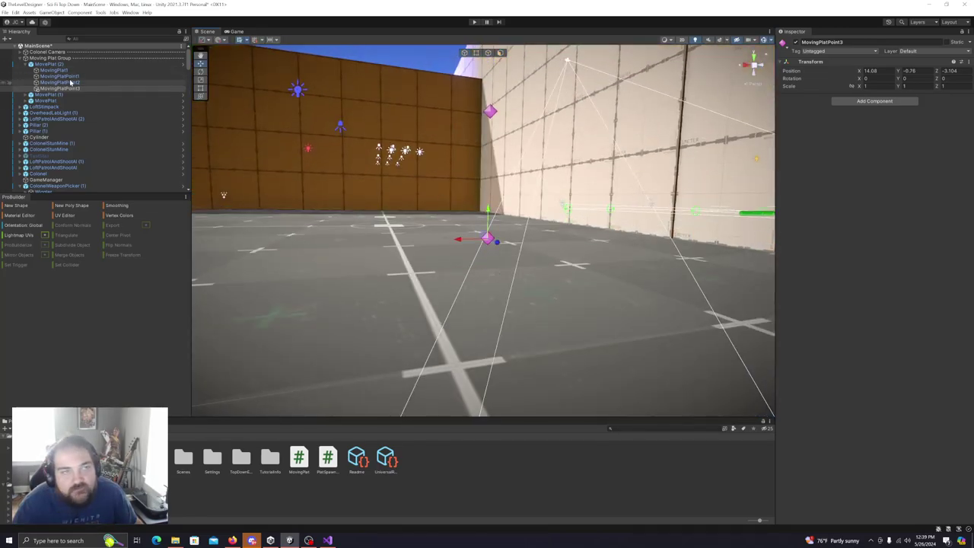
Duplicate MovingPlatPoint3 in MovePlat (2) and rename the copy MovingPlatPoint4.
key(f)
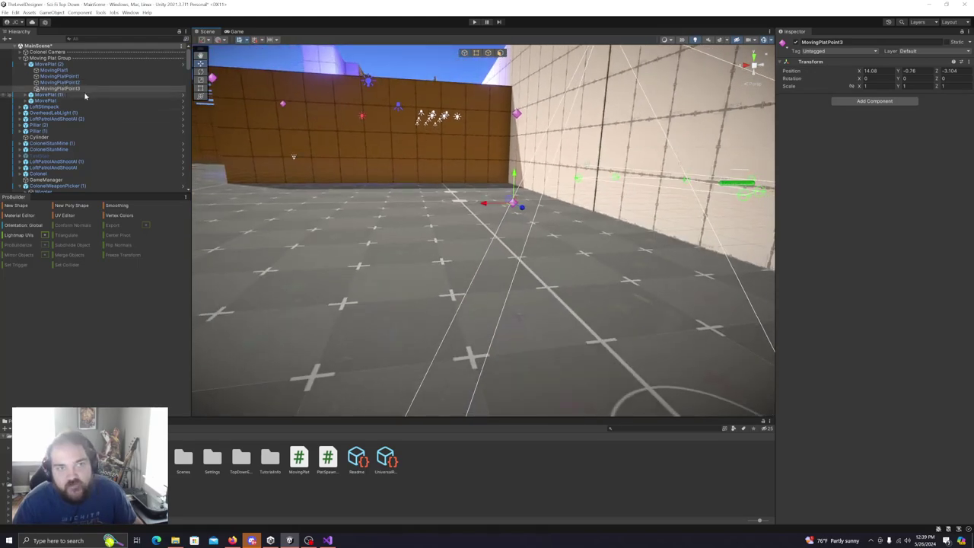
key(ctrl+d)
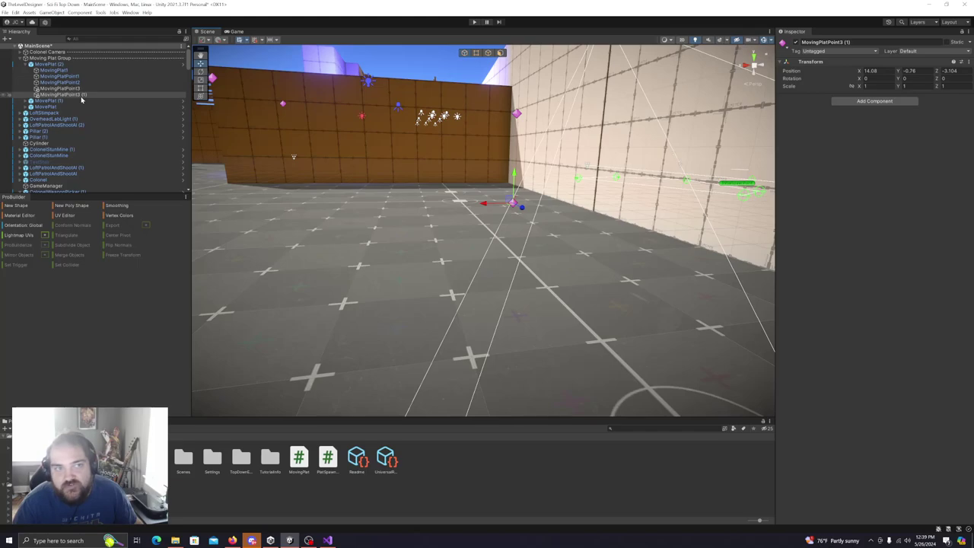
click(826, 42)
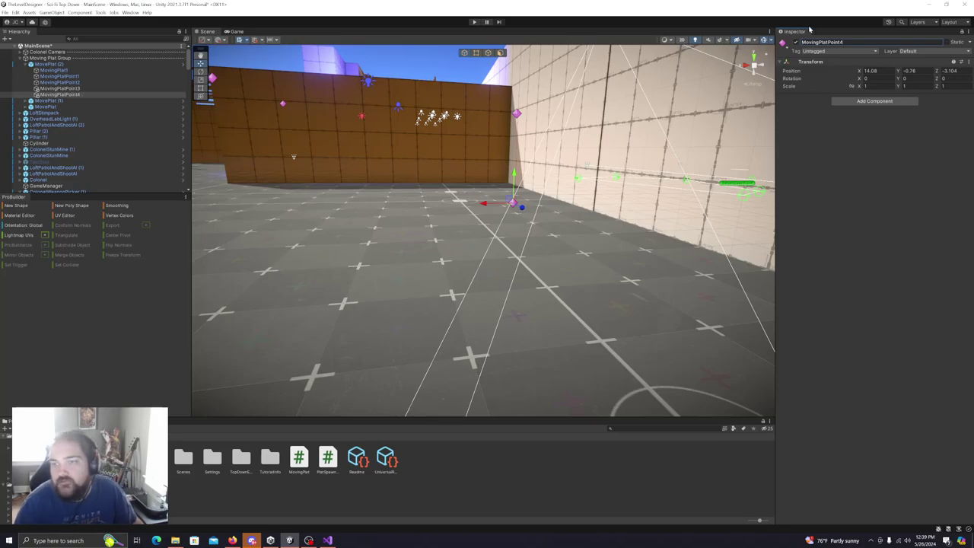
Move MovingPlatPoint4 along the X axis back to the outer wall, beneath MovingPlatPoint1, at about X 38.01.
right_drag(506, 237, 472, 252)
key(s)
key(e)
drag(594, 237, 249, 243)
right_drag(493, 243, 449, 243)
key(a)
middle_drag(448, 244, 517, 282)
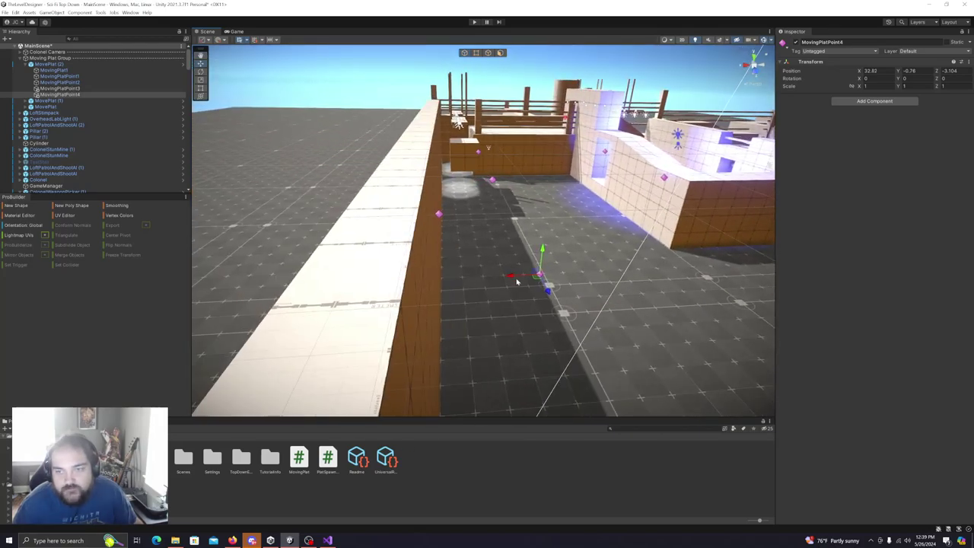
drag(511, 279, 411, 279)
key(w)
right_drag(500, 237, 494, 228)
key(q)
alt+drag(494, 228, 490, 225)
Copy the X position 38.024 of MovingPlatPoint1 and paste it into the X position of MovingPlatPoint4.
click(446, 140)
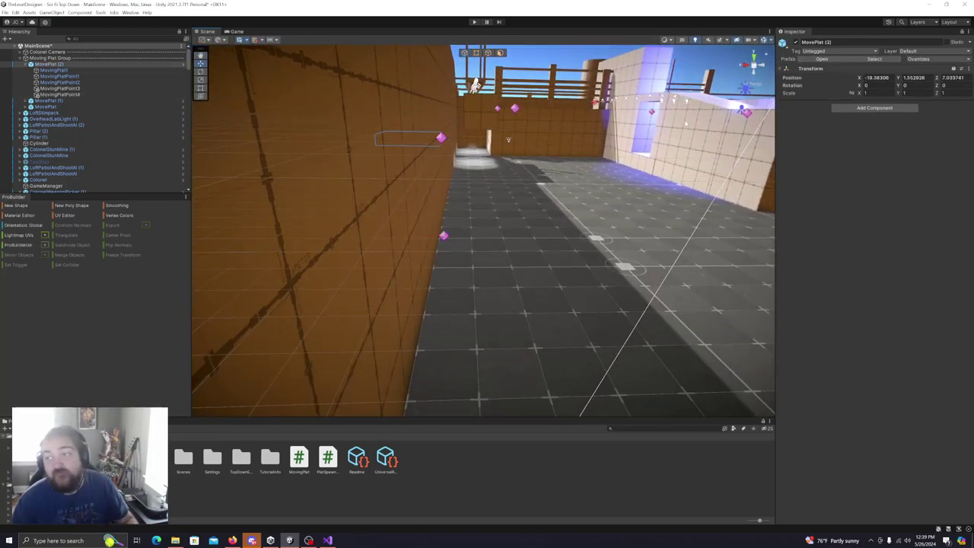
click(76, 77)
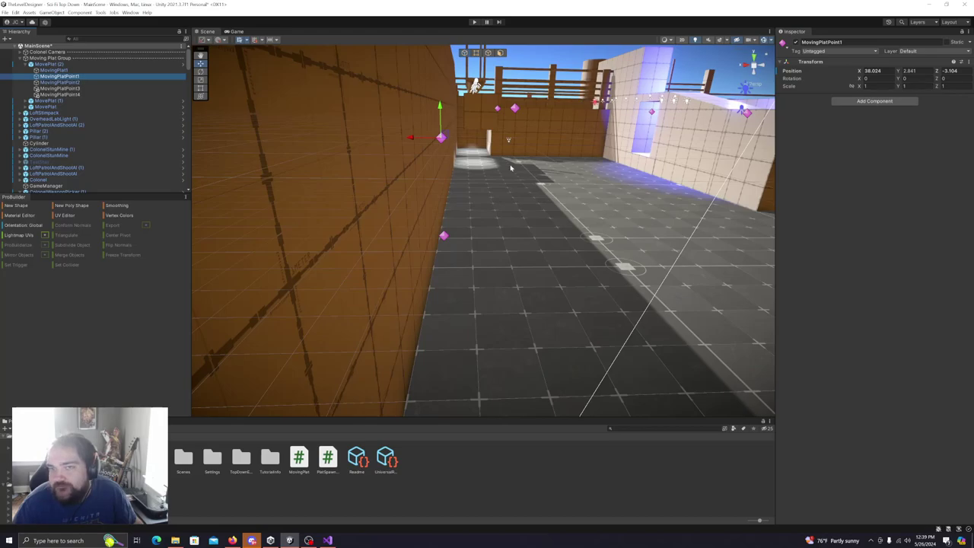
click(875, 71)
key(ctrl+c)
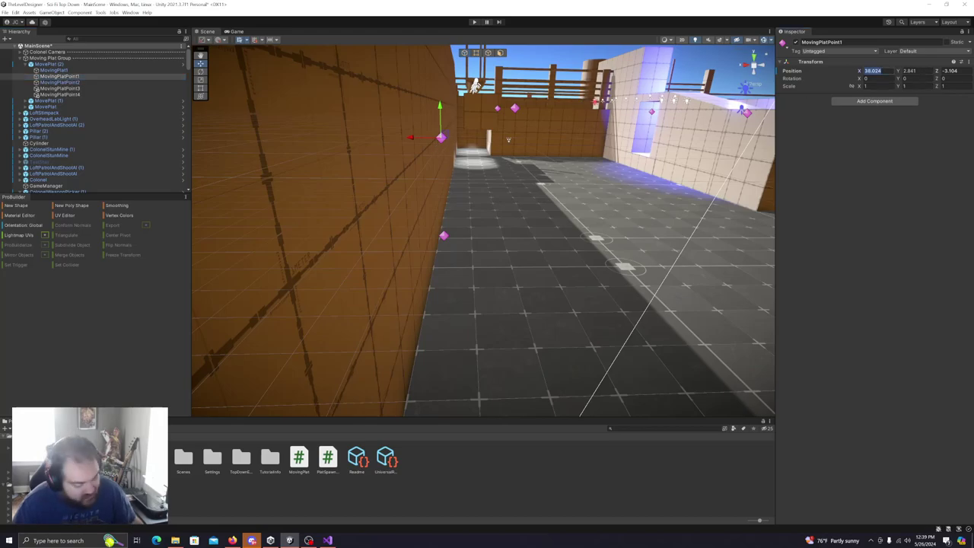
click(60, 94)
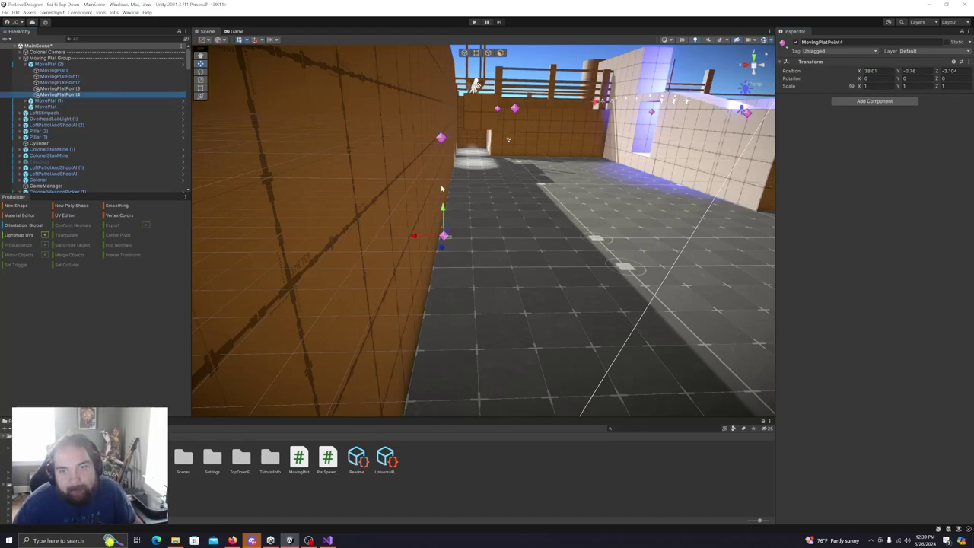
click(872, 70)
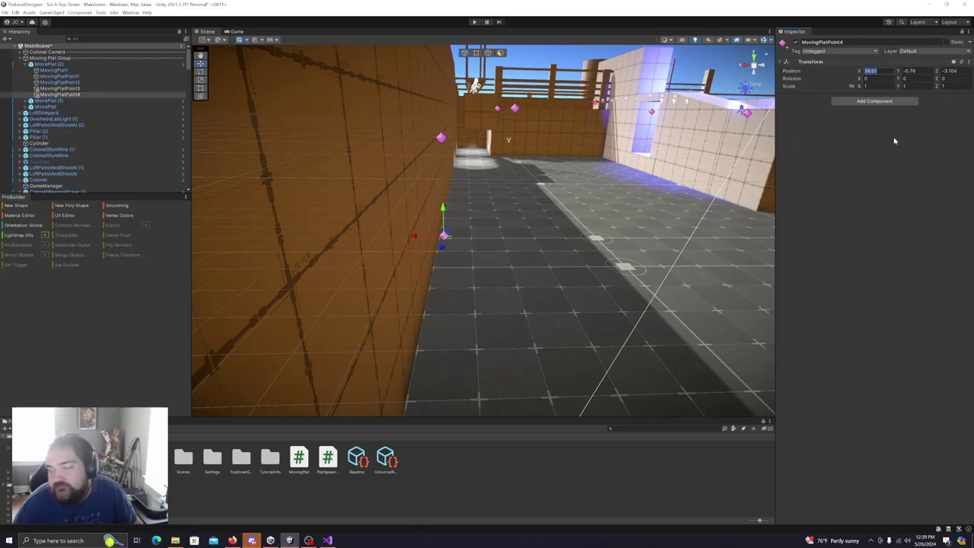
key(ctrl+v)
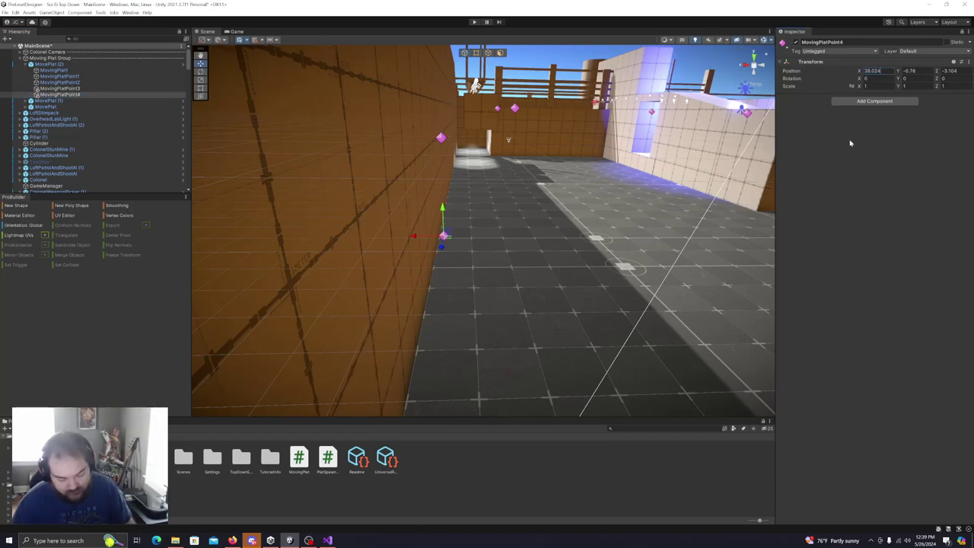
Compare the positions of the waypoints in MovePlat (2) with MovingPlatPoint6 in MovePlat (1), checking their heights.
click(76, 89)
key(Up)
key(Up)
click(877, 70)
right_drag(599, 240, 463, 128)
key(a)
key(d)
click(474, 119)
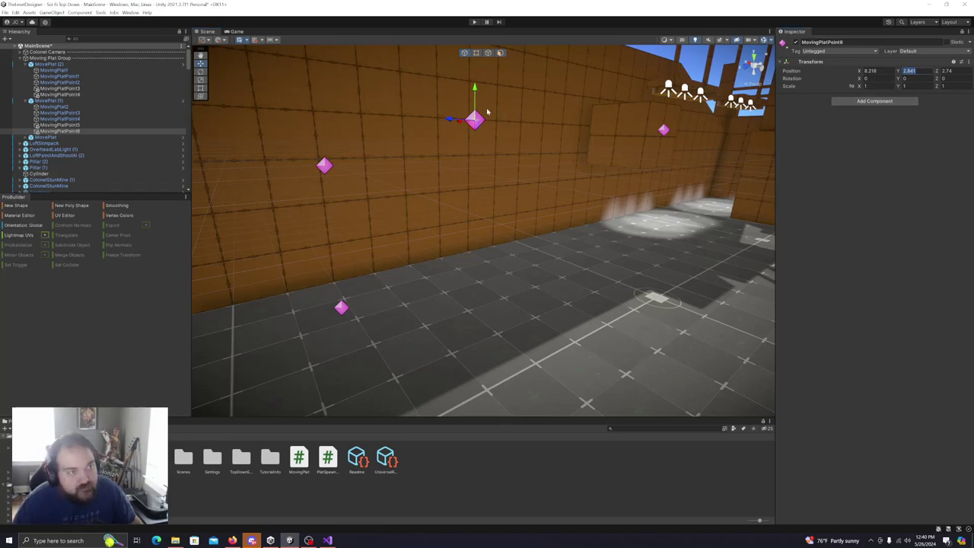
click(62, 77)
click(911, 71)
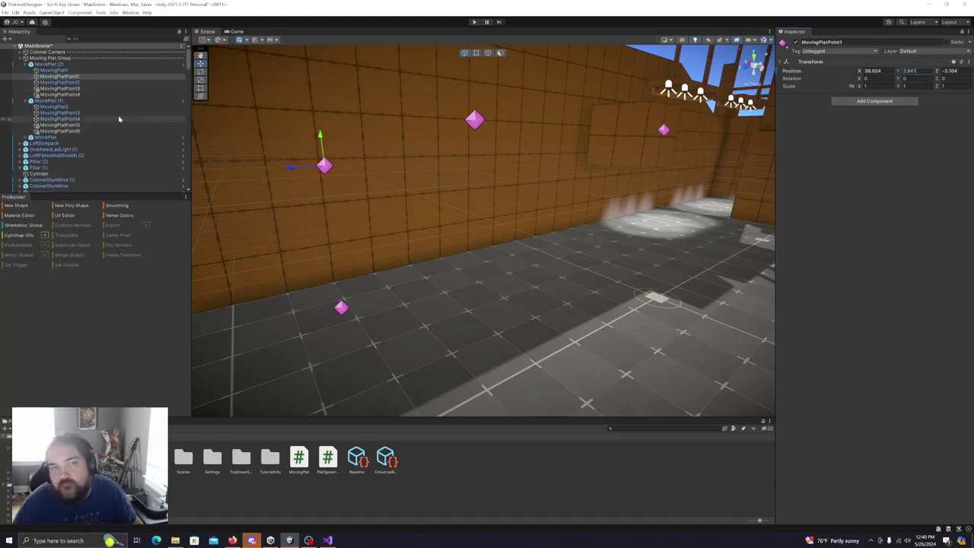
click(73, 83)
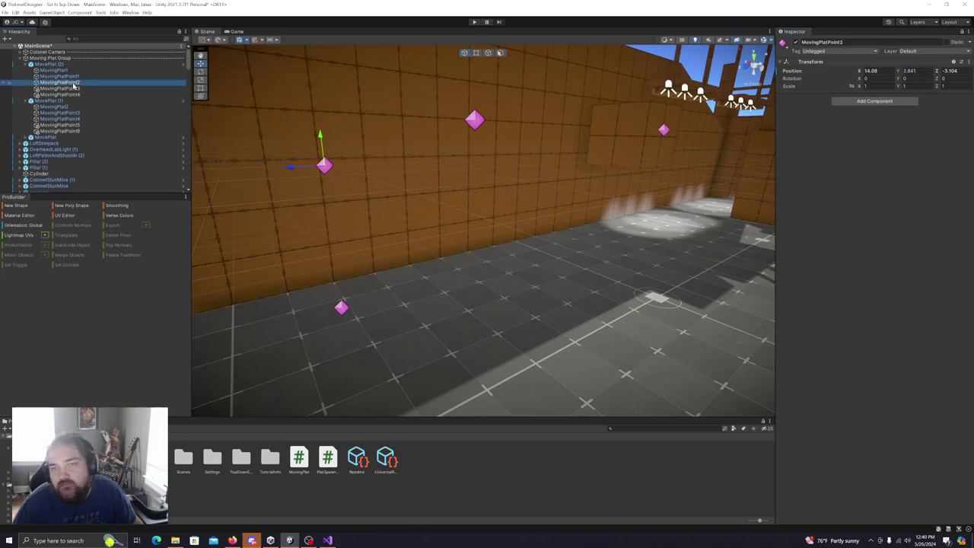
click(64, 77)
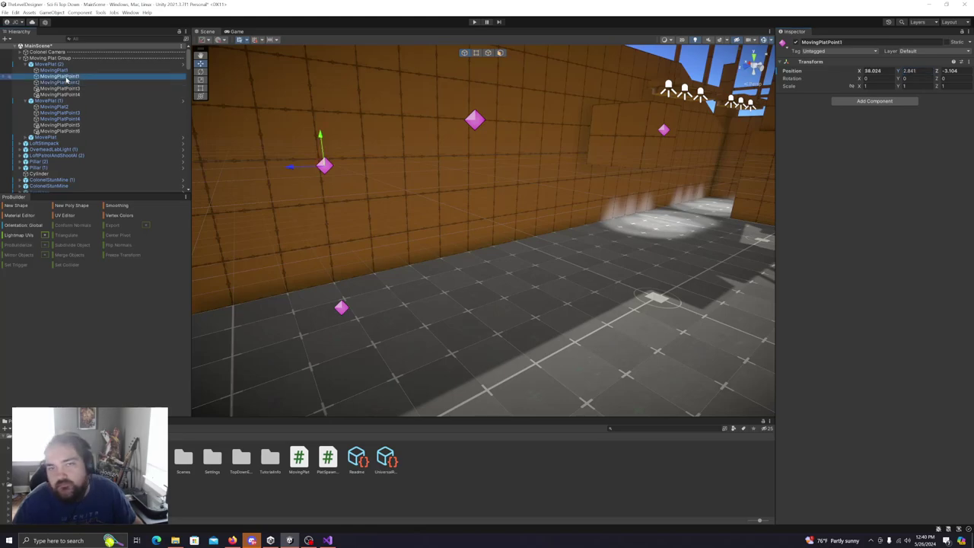
click(69, 82)
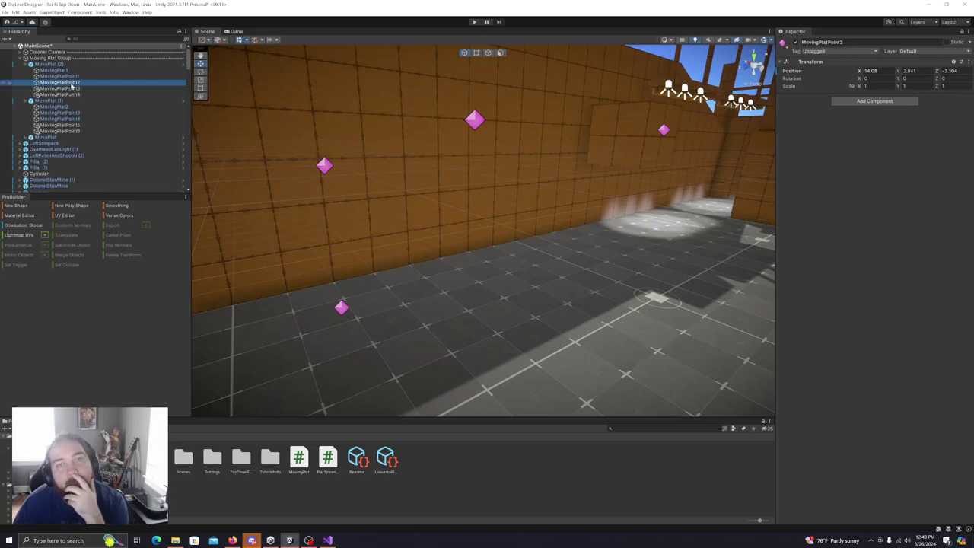
click(68, 77)
click(114, 131)
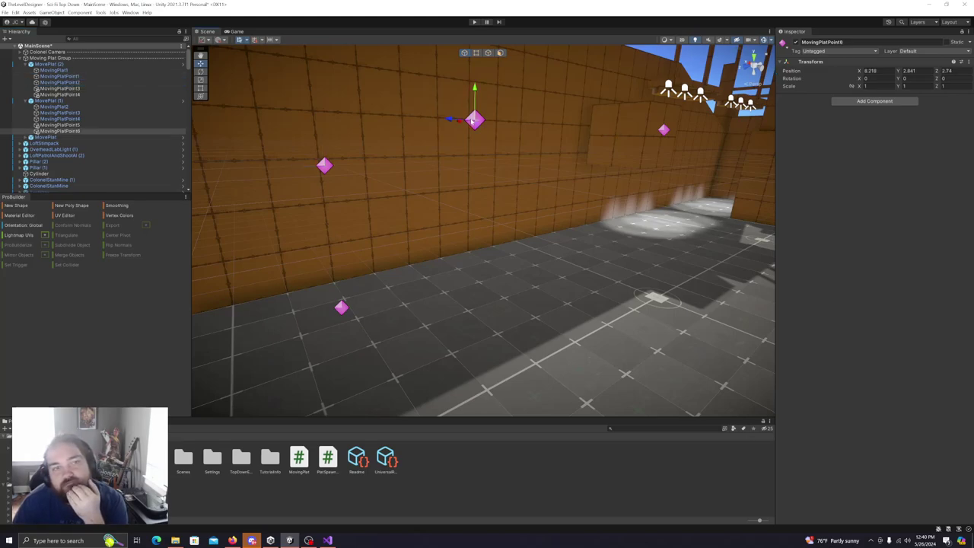
Try lowering MovingPlatPoint3 of MovePlat (1) to about Y 2.46, and undo the move.
click(86, 113)
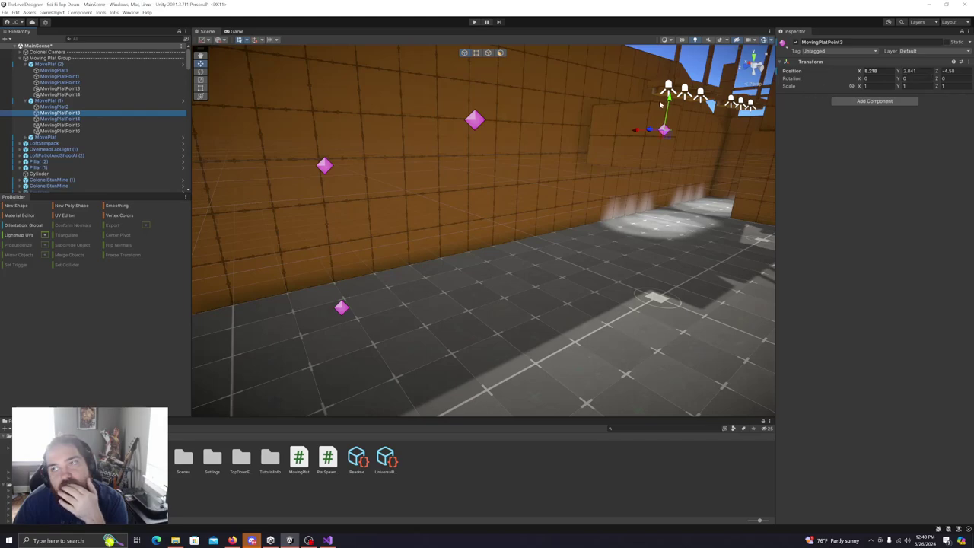
mouse_move(664, 114)
mouse_down()
mouse_move(661, 137)
mouse_move(660, 125)
mouse_up()
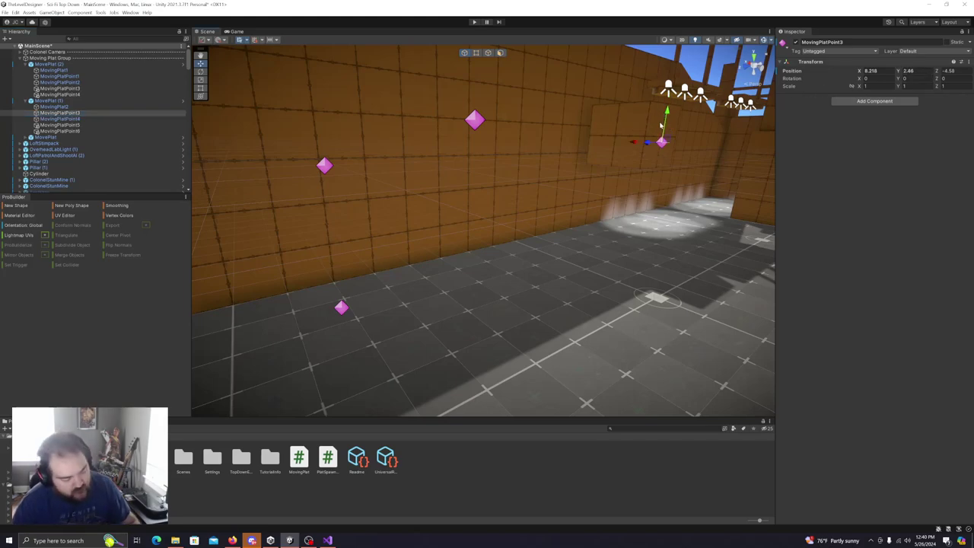
key(ctrl+z)
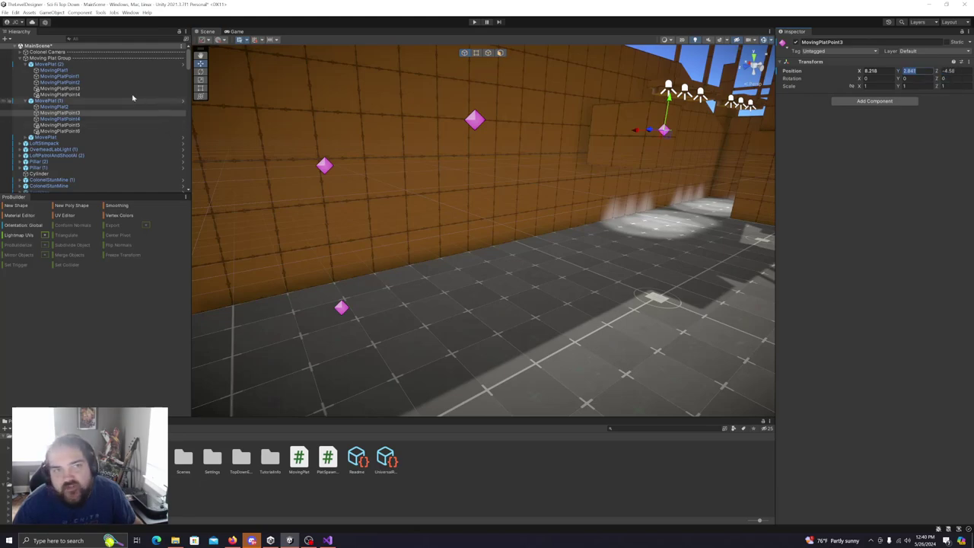
Raise MovingPlatPoint1 of MovePlat (2) along the outer wall to about Y 3.957.
click(61, 77)
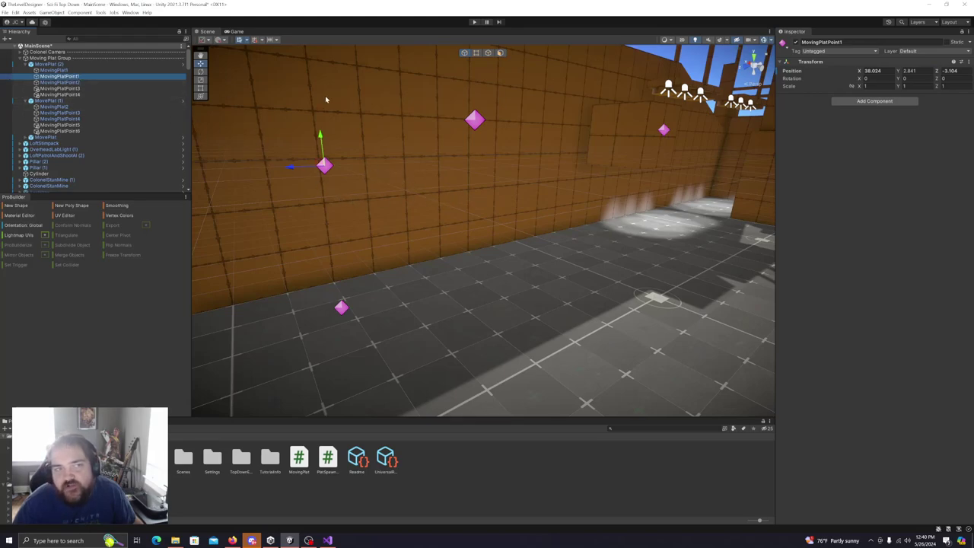
drag(320, 135, 321, 81)
right_drag(387, 135, 493, 131)
key(e)
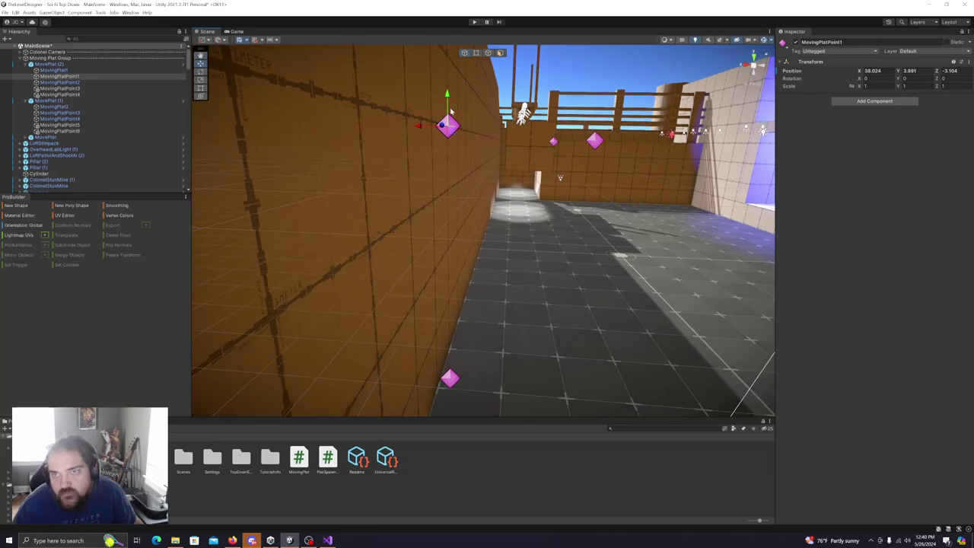
drag(447, 95, 461, 117)
mouse_move(485, 297)
right_down()
mouse_move(457, 293)
mouse_move(471, 289)
right_up()
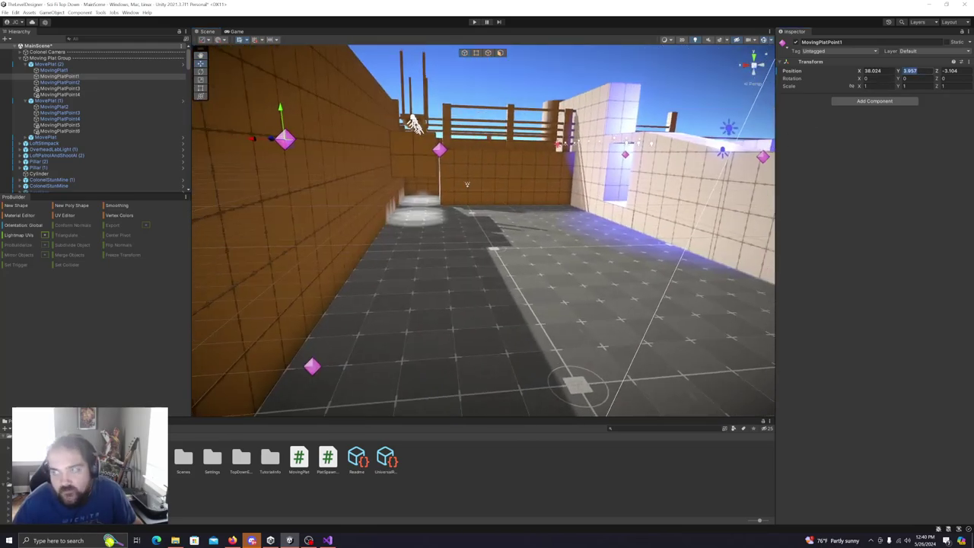
Set the Y position of MovingPlatPoint2 in MovePlat (2) to 3.957, matching MovingPlatPoint1.
right_drag(657, 252, 720, 190)
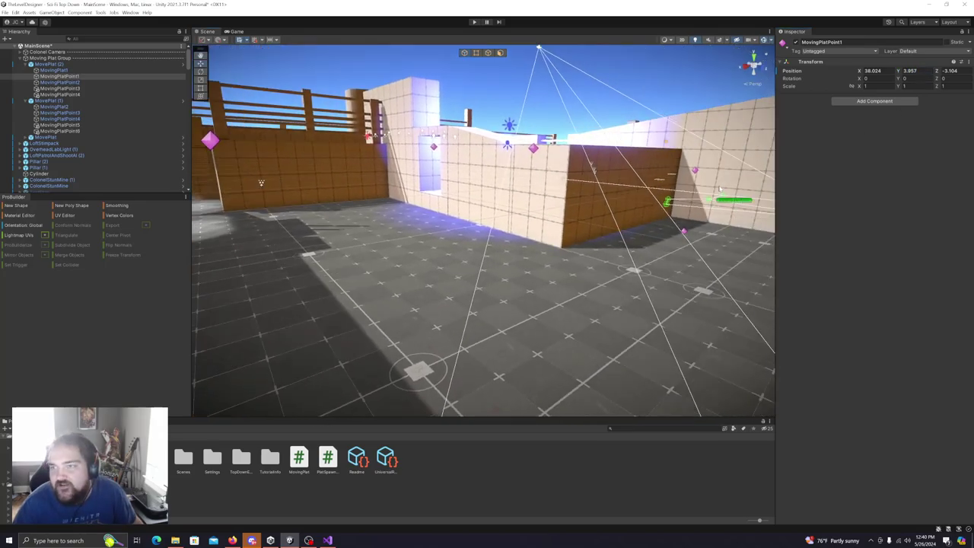
click(594, 167)
click(699, 172)
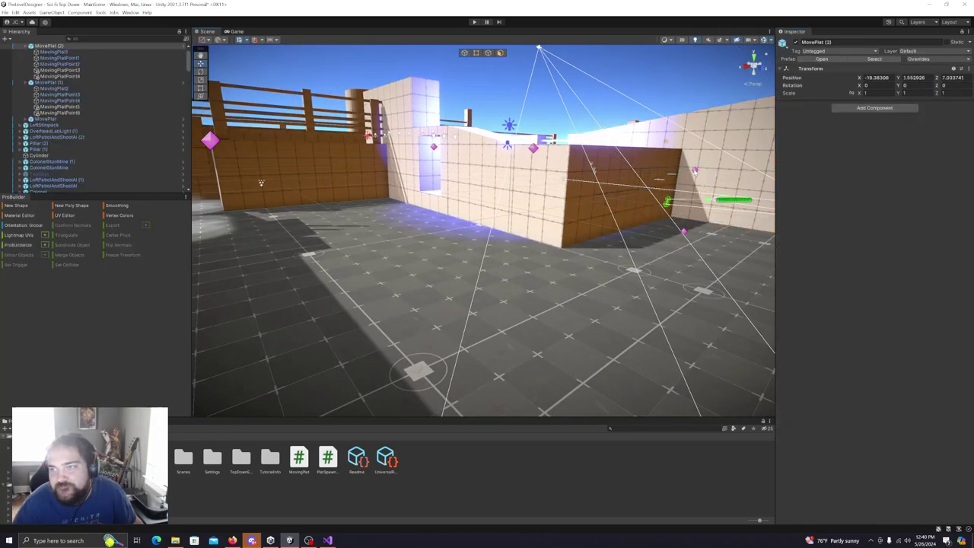
click(65, 63)
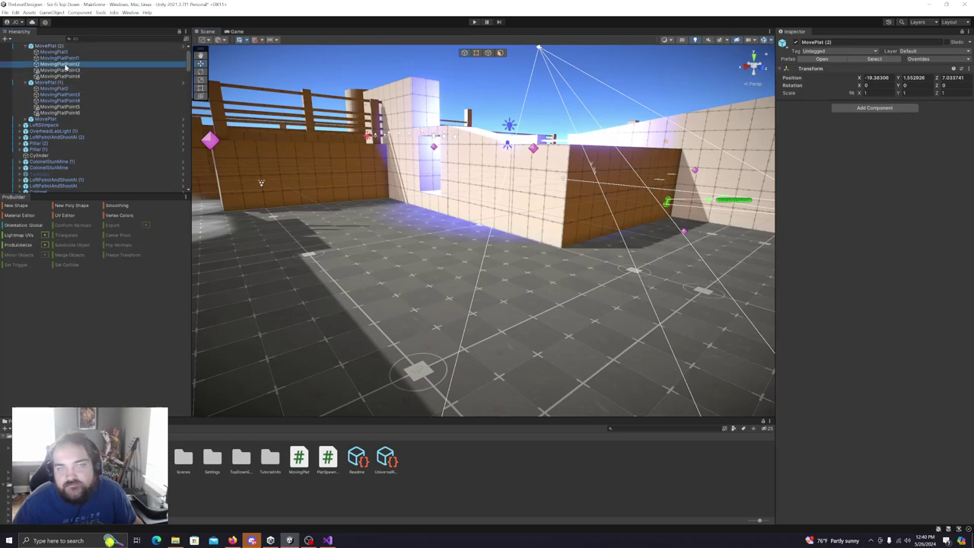
click(910, 71)
text(3.957)
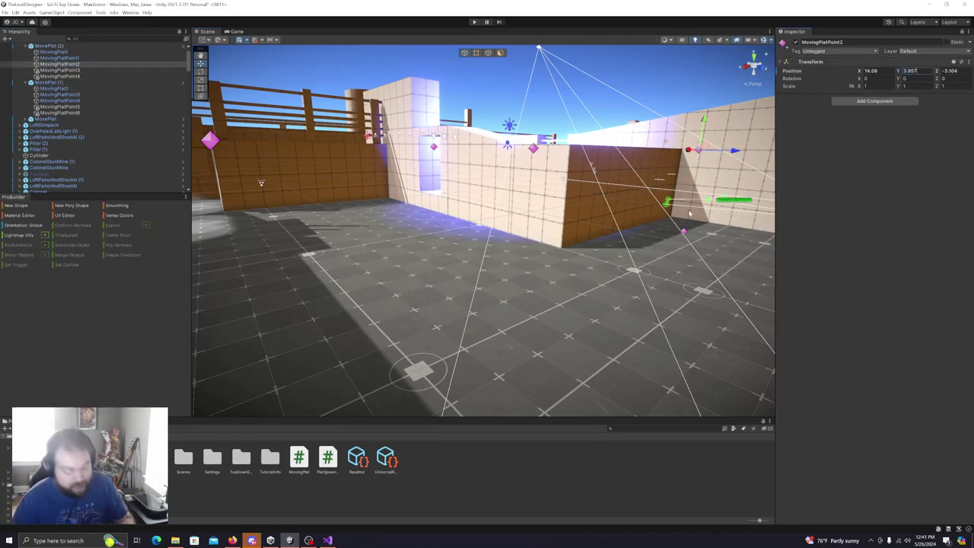
Set the Move Speed of MovingPlat1 to 2 and enable Loop Back To Start in its Moving Plat script.
right_drag(663, 256, 548, 277)
key(e)
click(61, 52)
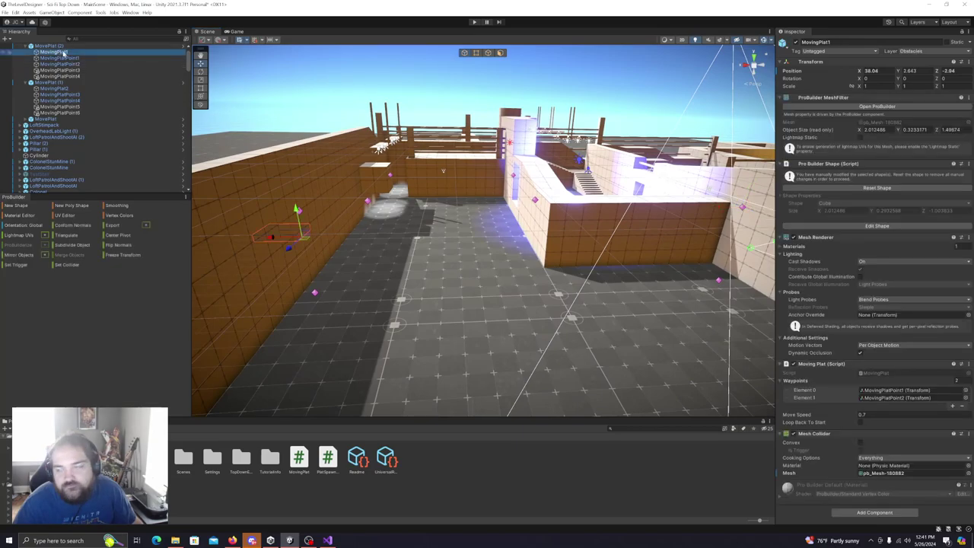
click(862, 415)
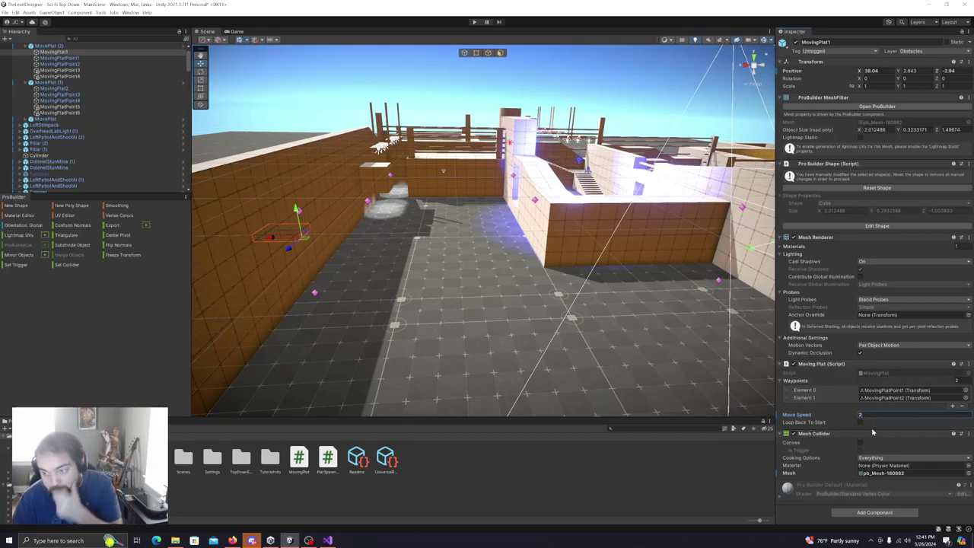
click(859, 424)
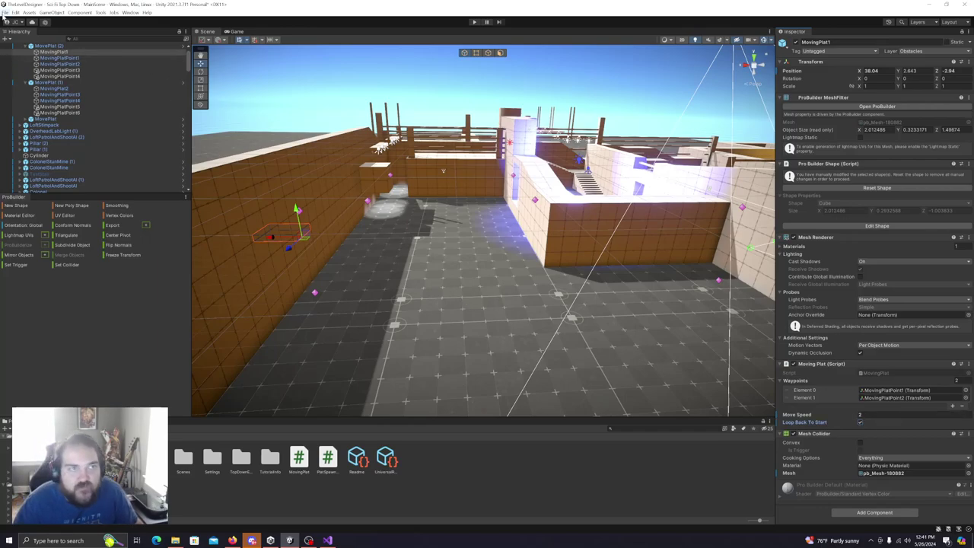
Save the scene.
click(6, 13)
click(29, 47)
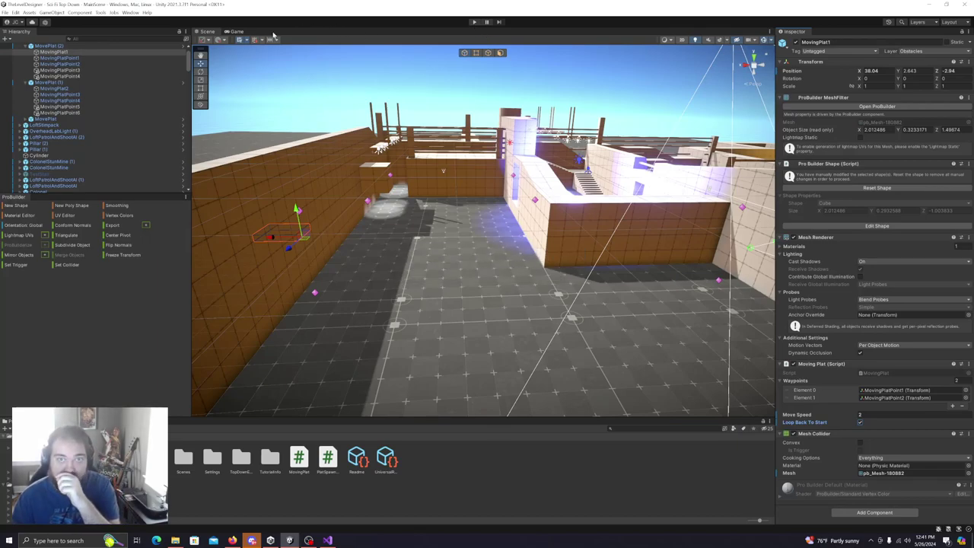
Set the Game view to Play Focused and start Play mode to test the moving platform.
click(237, 31)
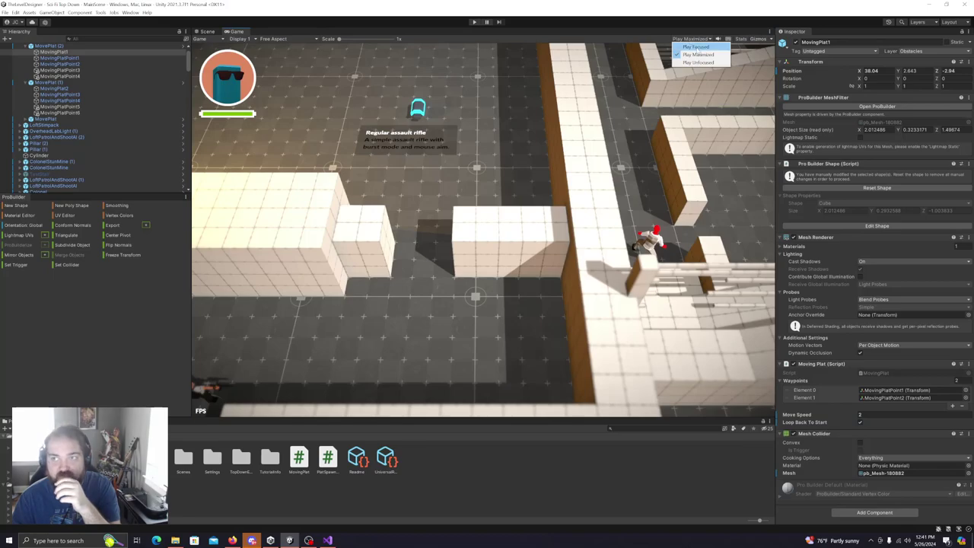
click(206, 31)
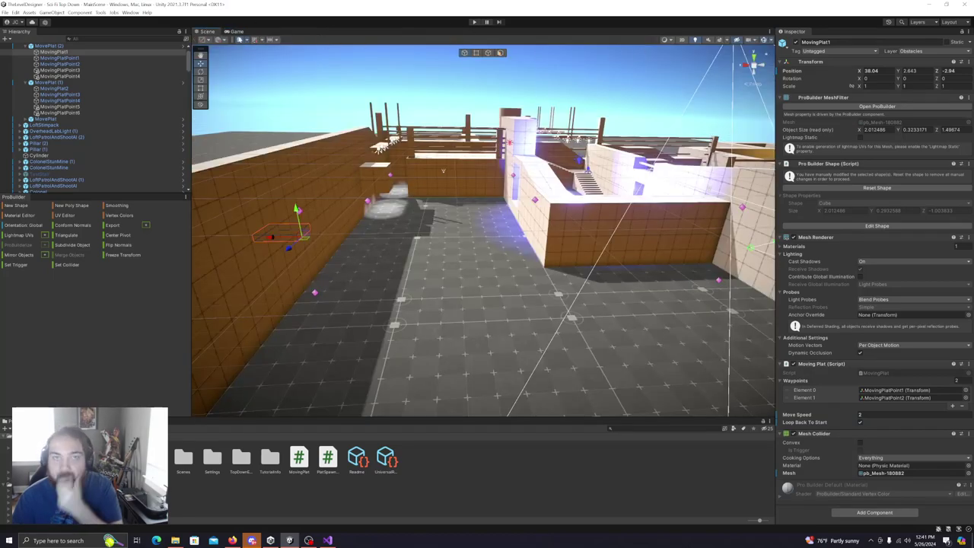
click(238, 32)
click(688, 38)
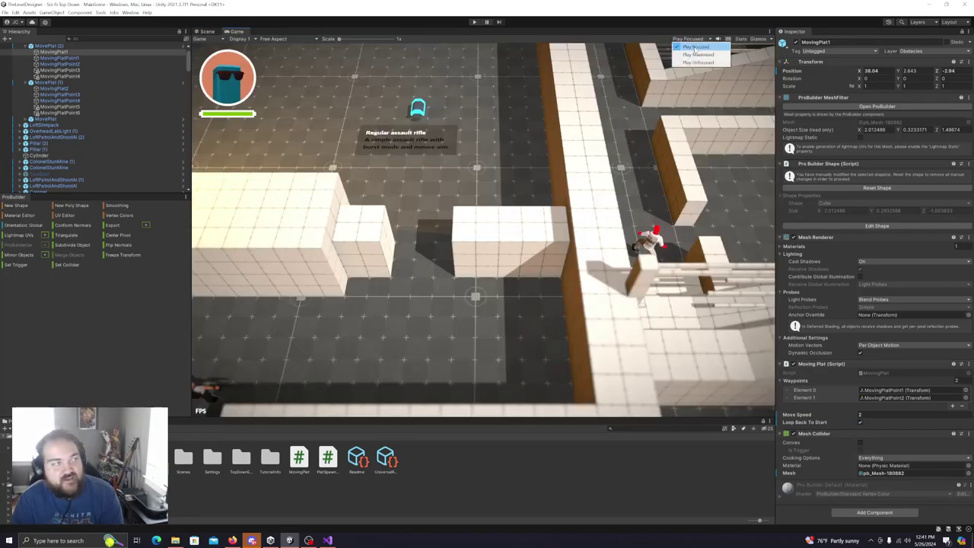
click(205, 31)
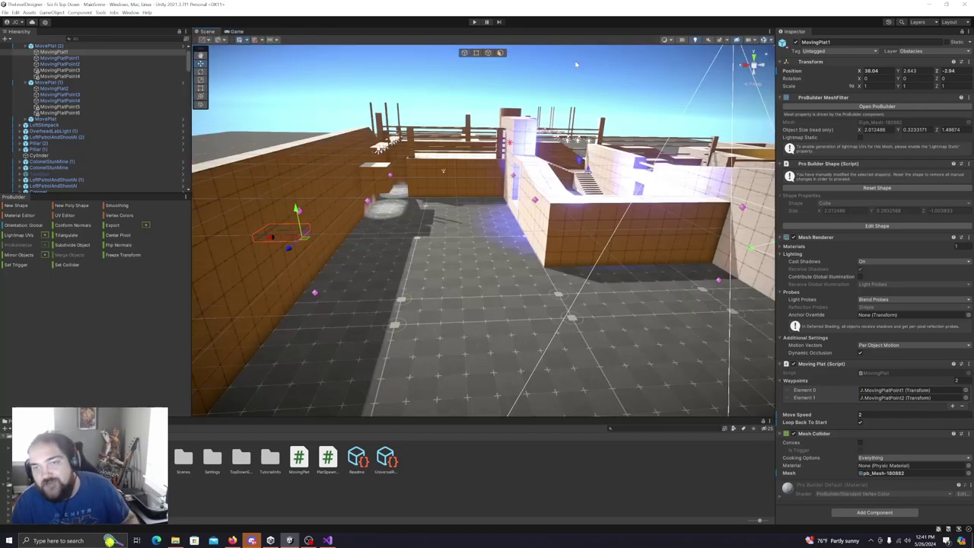
click(474, 22)
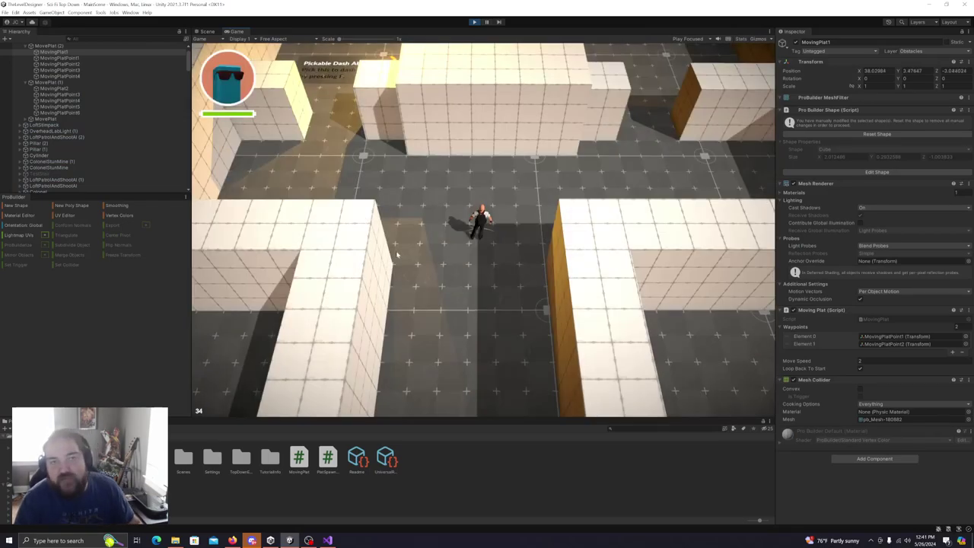
Watch the platform travel between its waypoints in the Scene view, and stop Play mode.
click(206, 31)
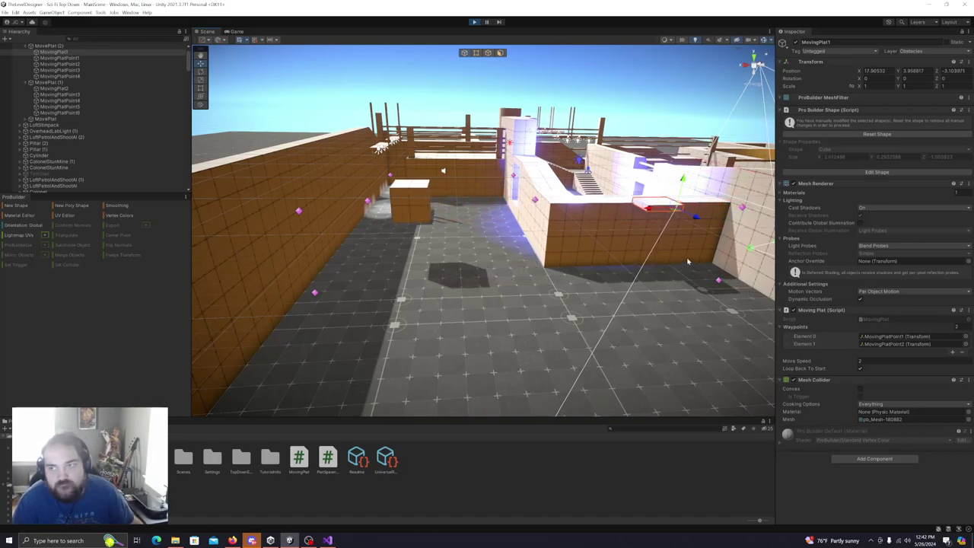
click(474, 22)
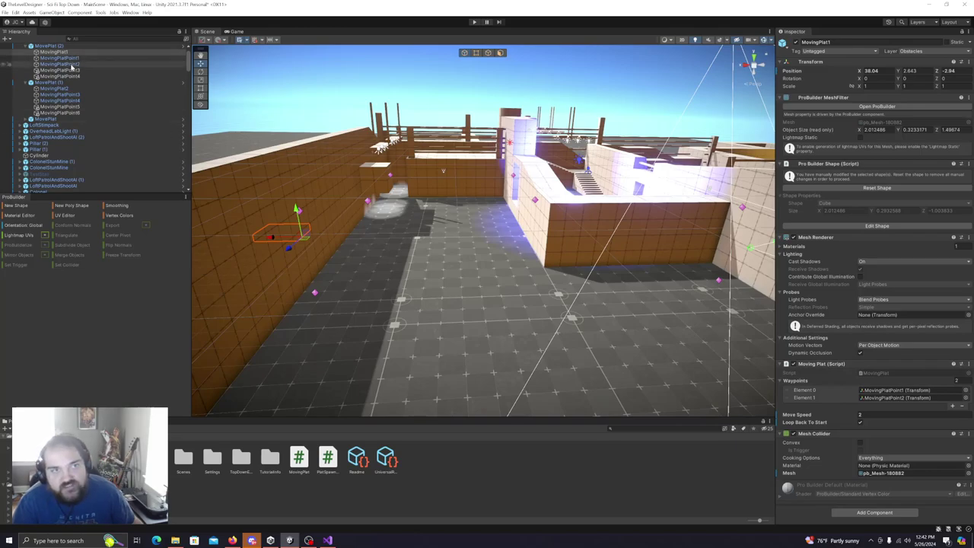
Add MovingPlatPoint3 and MovingPlatPoint4 as waypoint Elements 2 and 3 of MovingPlat1 in MovePlat (2), and save the scene.
click(951, 406)
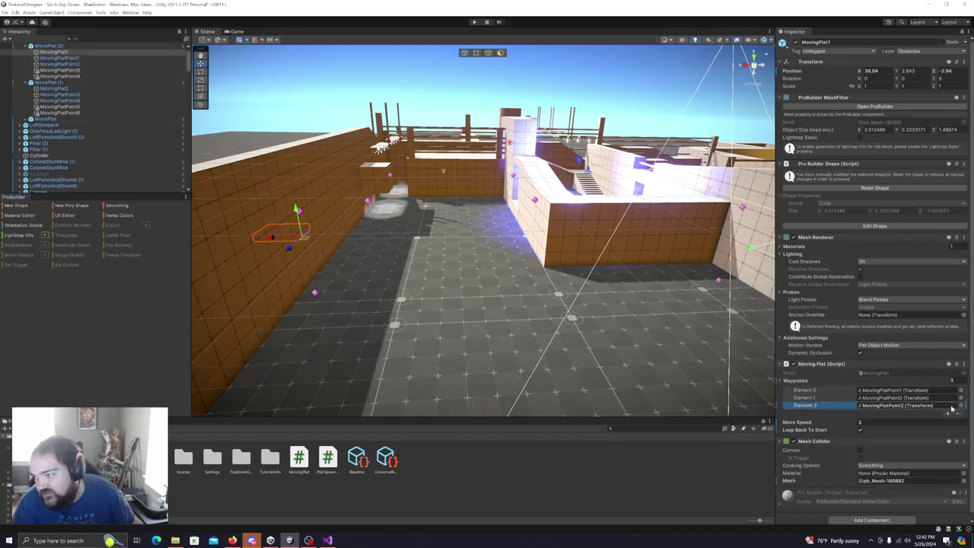
click(948, 413)
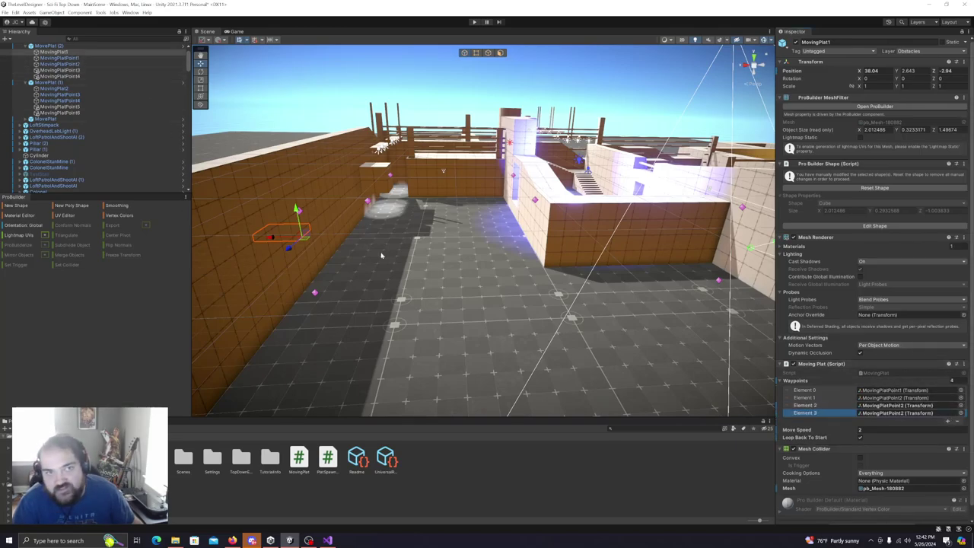
drag(64, 71, 893, 405)
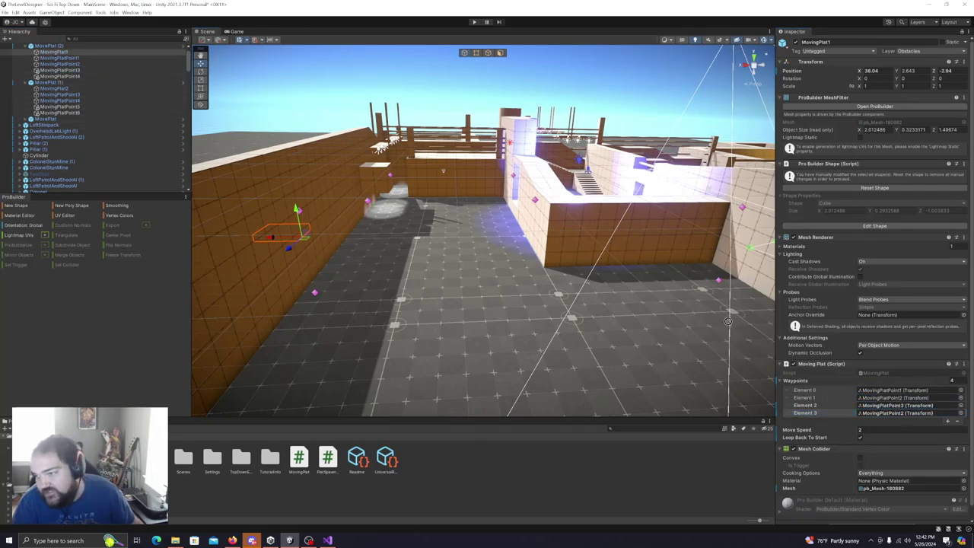
drag(895, 417, 898, 415)
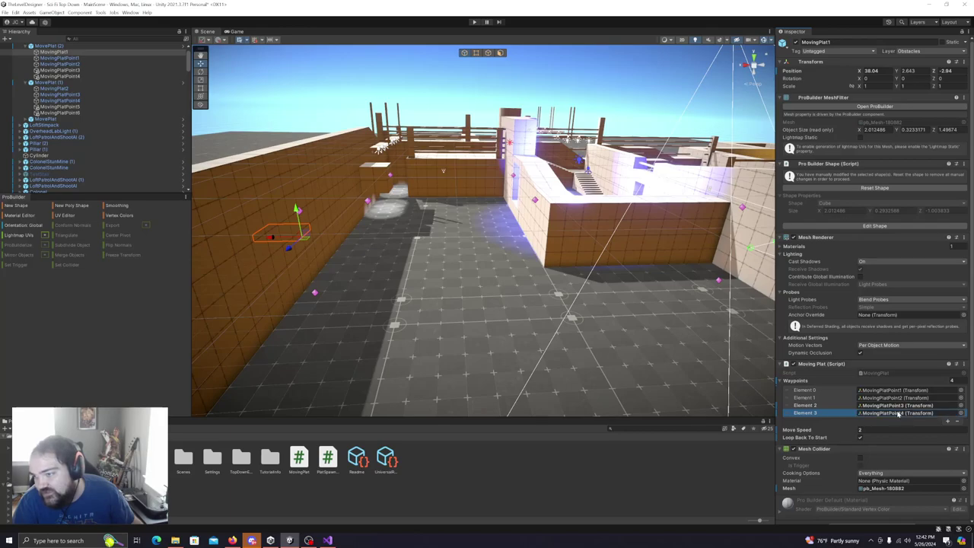
click(6, 13)
click(35, 47)
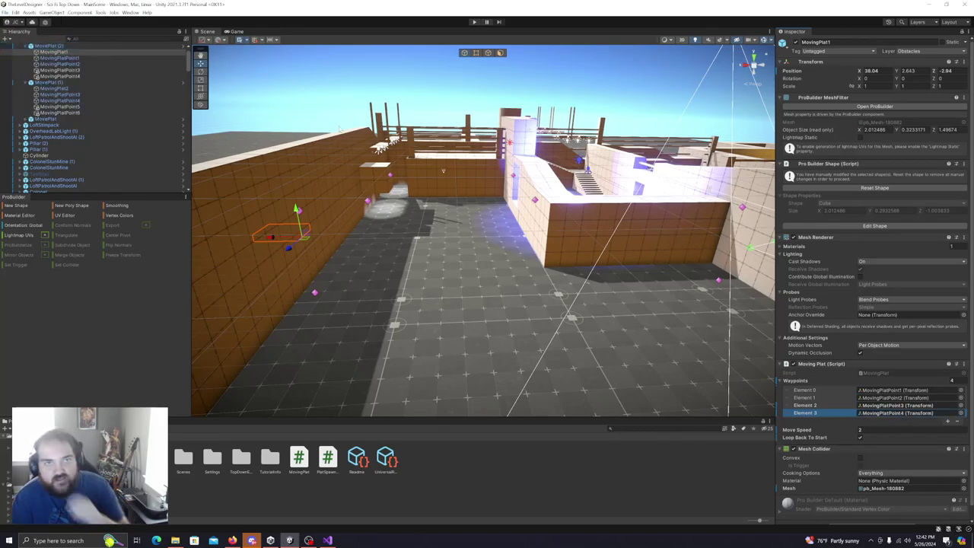
Run Play mode, follow MovingPlat1 through its four waypoints in the Scene view, and stop playing.
click(474, 22)
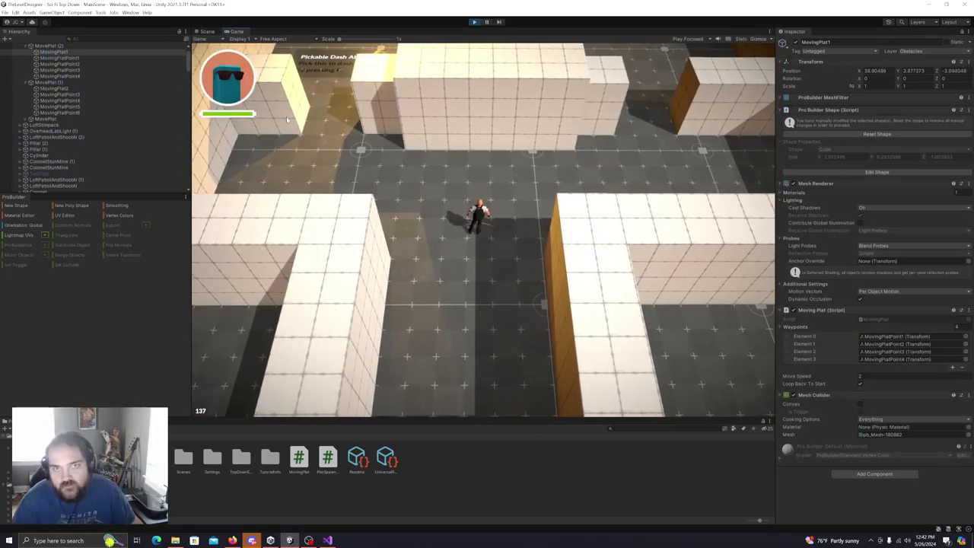
click(207, 31)
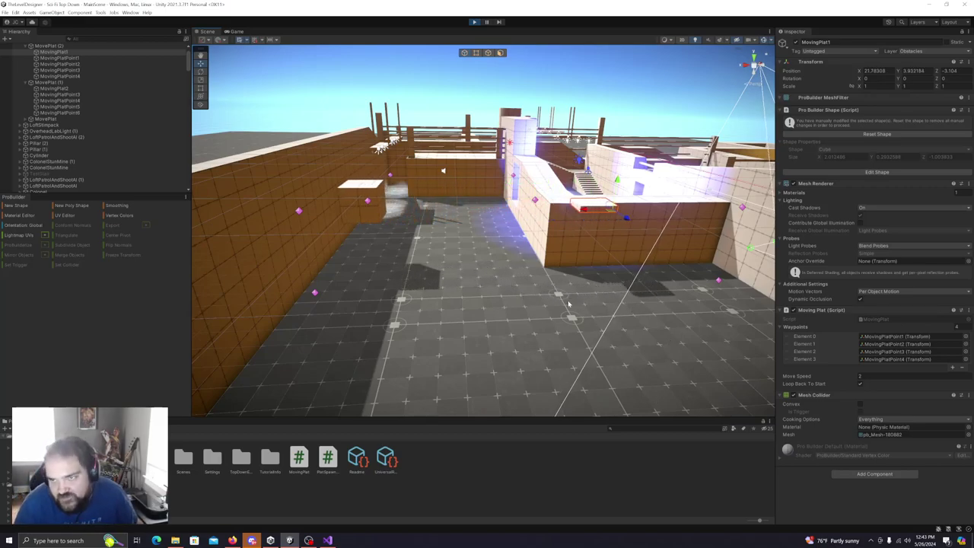
right_drag(520, 285, 600, 303)
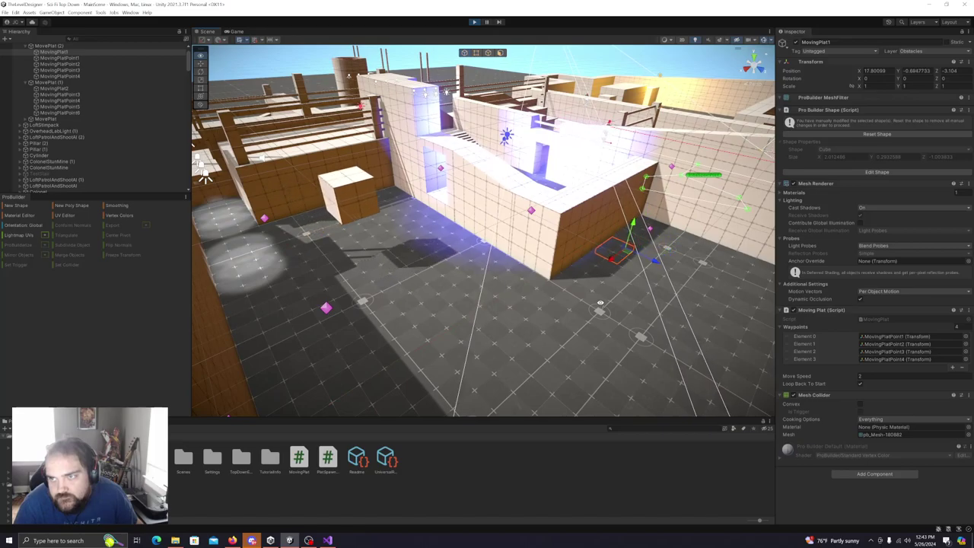
right_drag(600, 303, 586, 360)
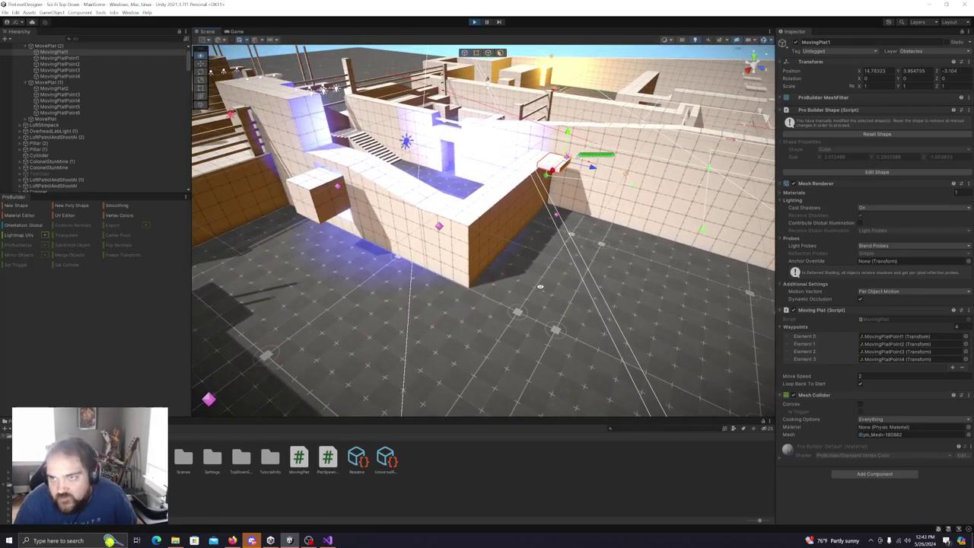
right_drag(540, 286, 520, 297)
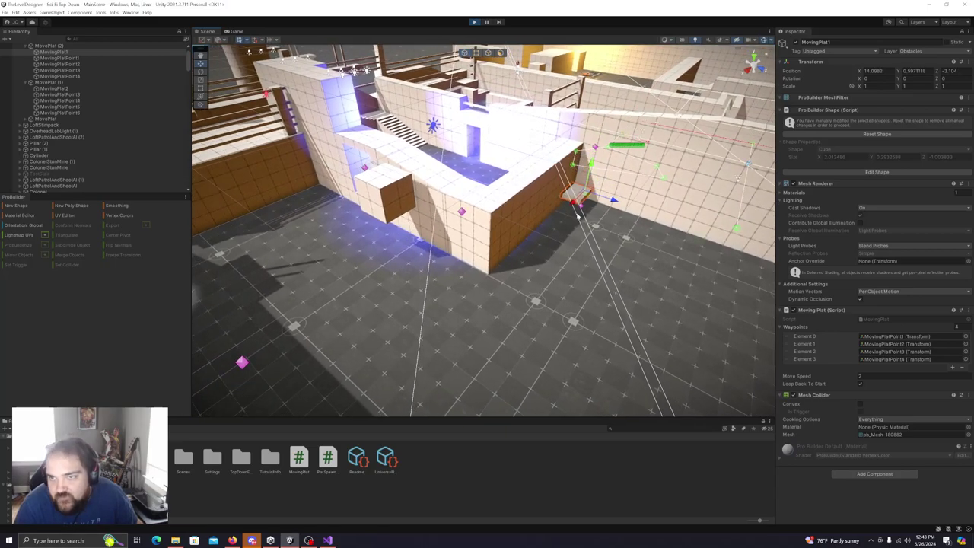
click(475, 22)
Duplicate the MovePlat (2) group and select the copy, MovePlat (3).
right_drag(612, 236, 528, 267)
key(s)
right_drag(456, 278, 443, 220)
click(50, 46)
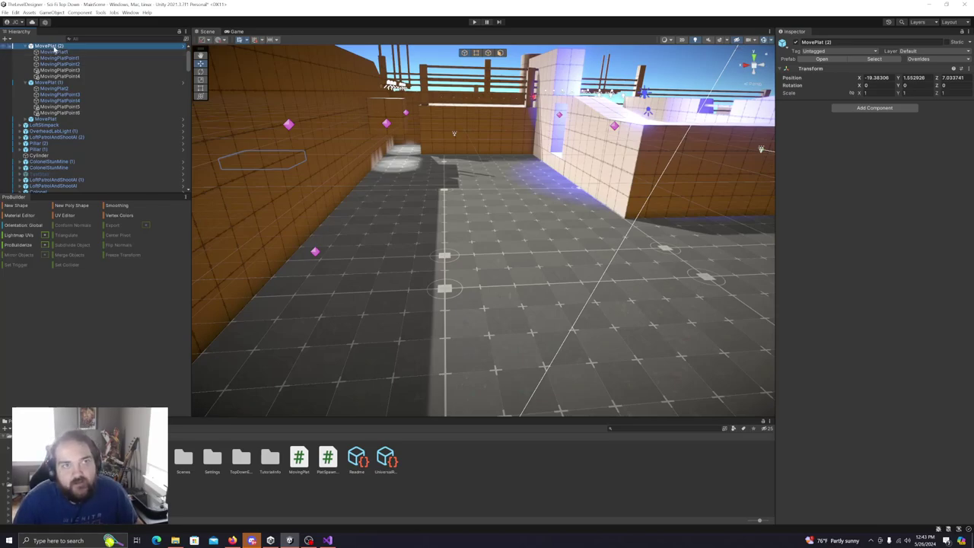
right_click(54, 49)
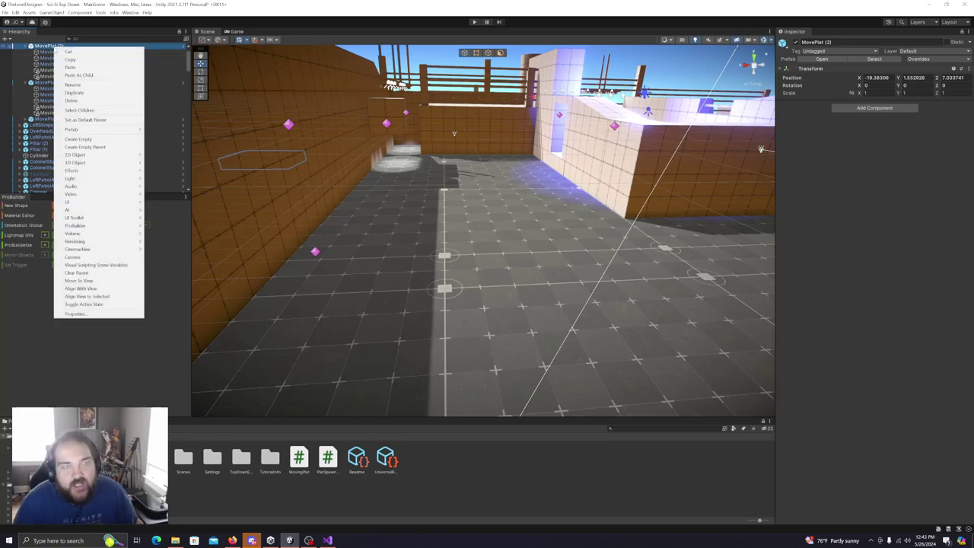
click(93, 93)
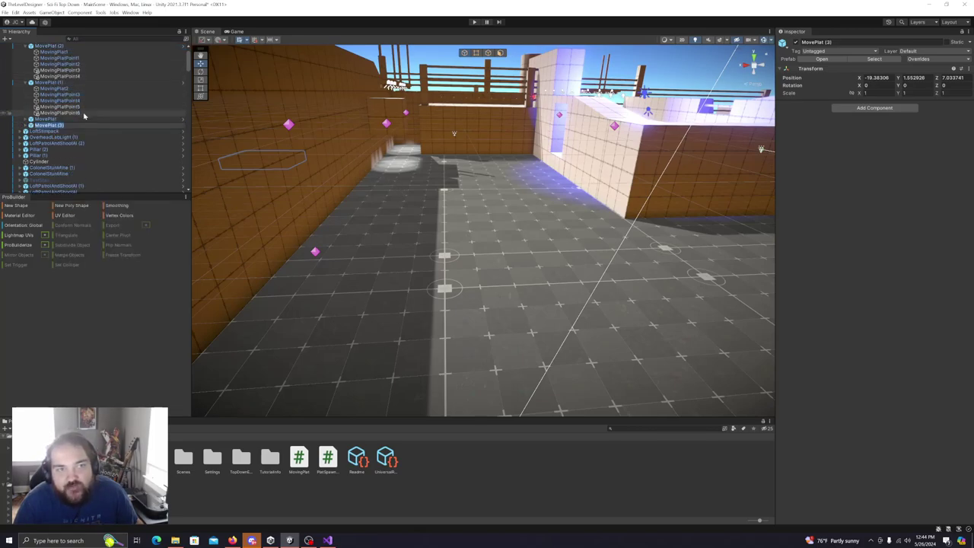
click(55, 119)
click(52, 126)
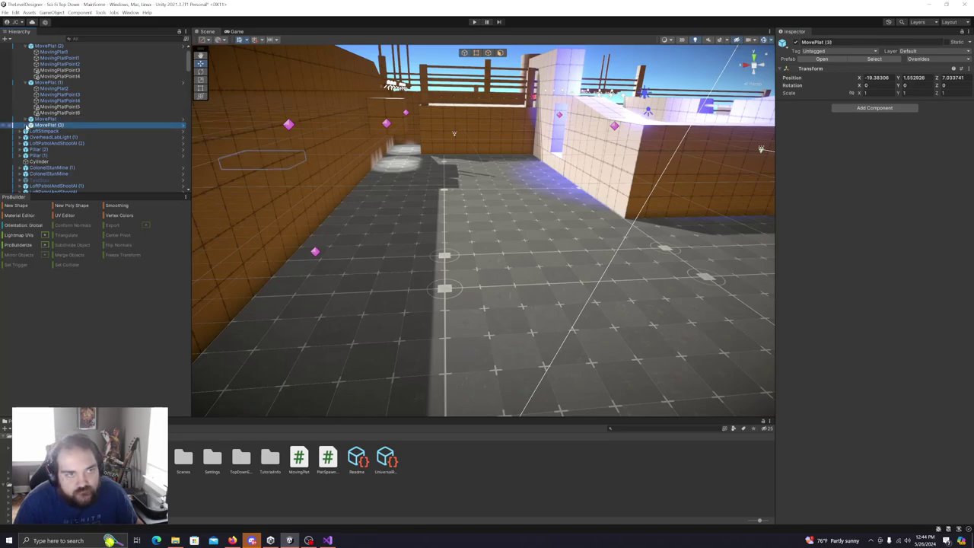
Move MovingPlat1 of MovePlat (3) across the room along the X axis to X 14.08, beside the far wall's waypoints.
click(26, 124)
click(76, 137)
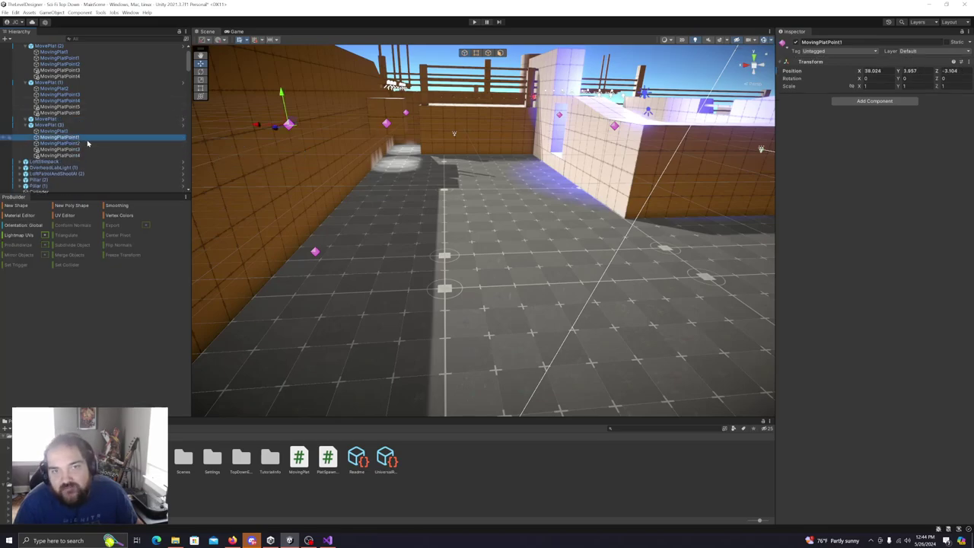
click(63, 131)
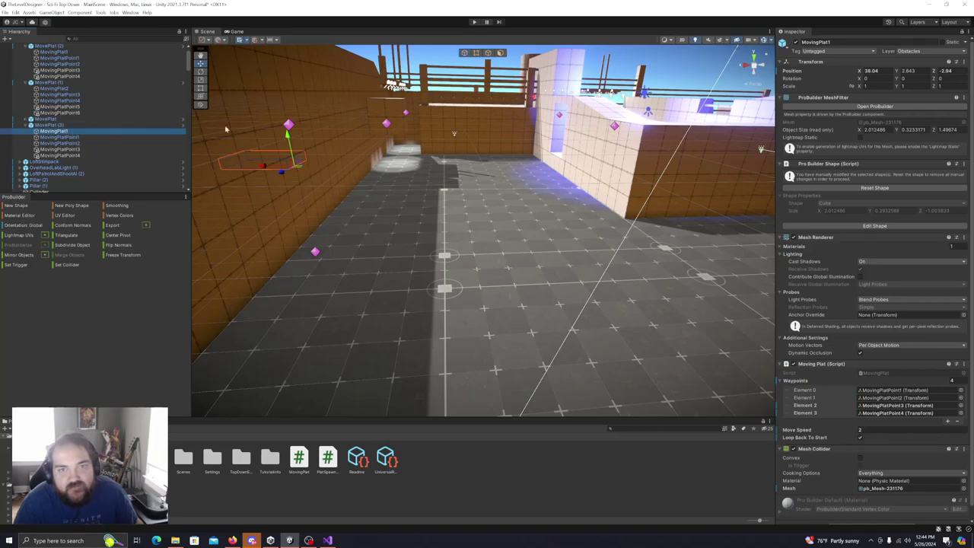
drag(262, 167, 605, 161)
right_drag(525, 217, 479, 232)
drag(373, 211, 647, 214)
right_drag(647, 214, 636, 209)
right_drag(402, 136, 535, 220)
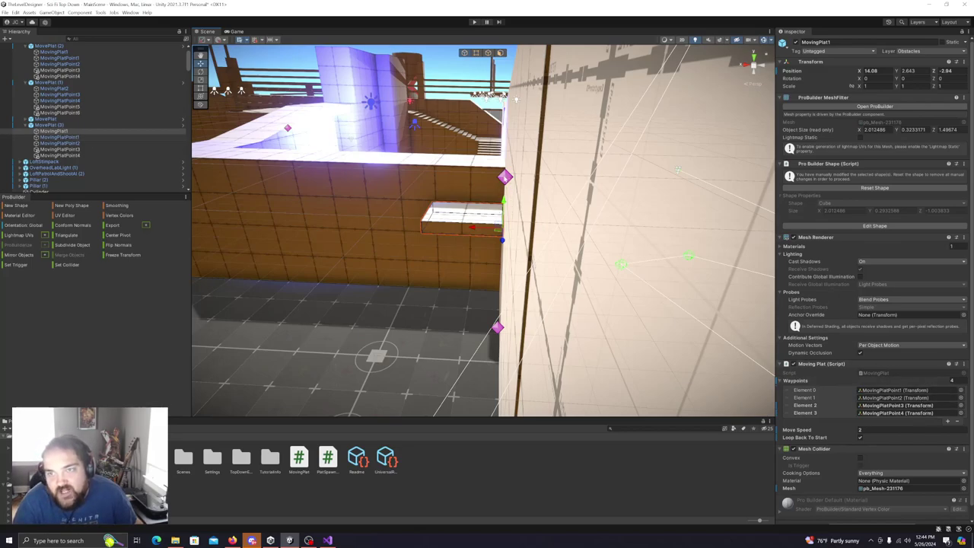
Reorder the waypoints of MovingPlat1 in MovePlat (3) to MovingPlatPoint3, MovingPlatPoint4, MovingPlatPoint1, MovingPlatPoint2, and save the scene.
click(66, 150)
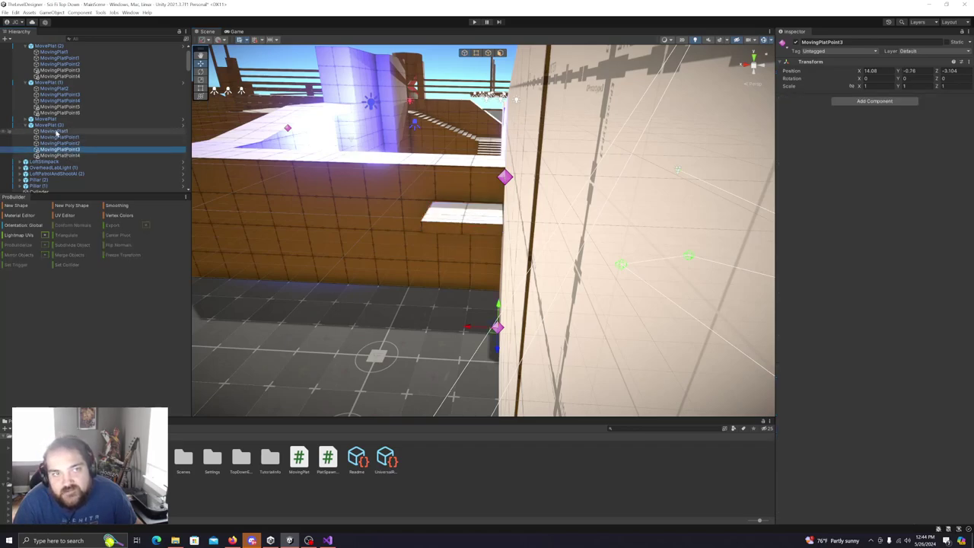
click(61, 131)
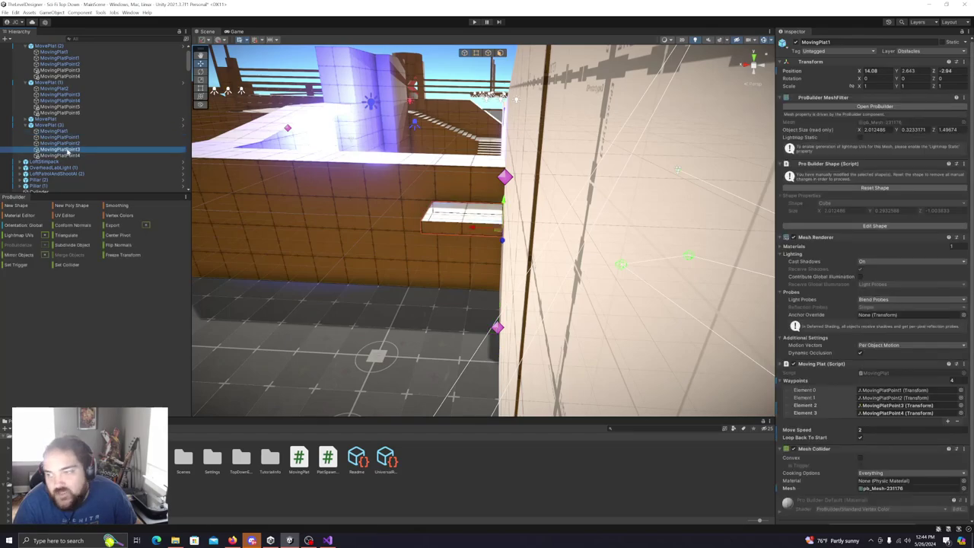
click(905, 391)
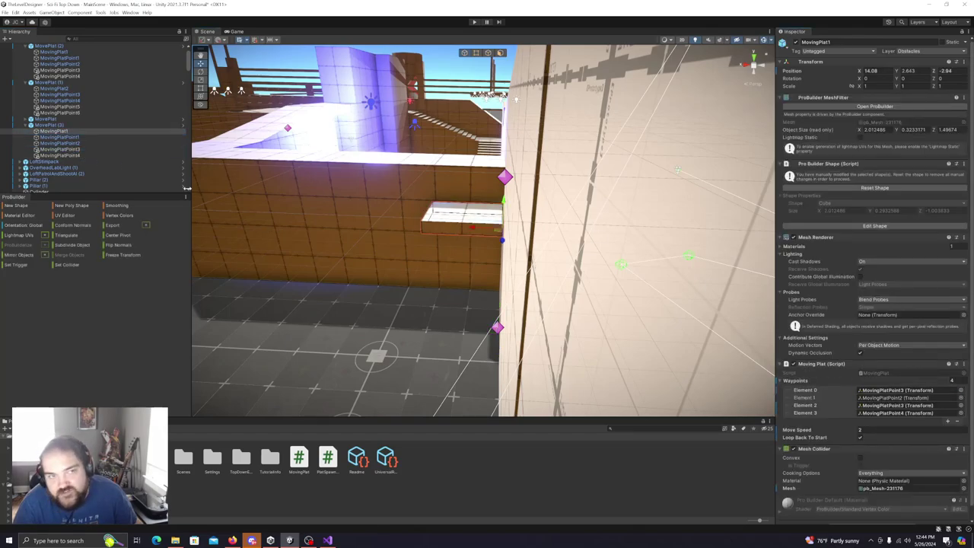
click(915, 398)
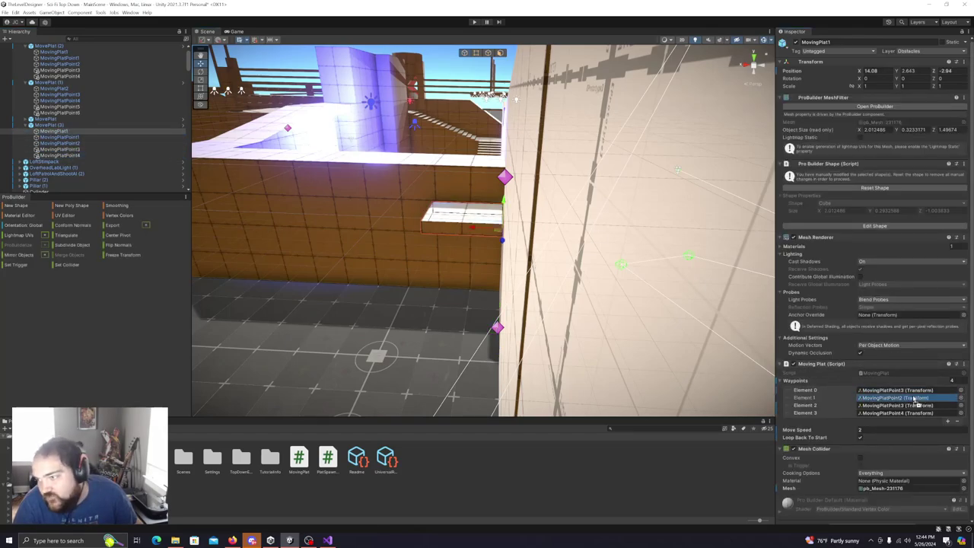
drag(74, 138, 852, 357)
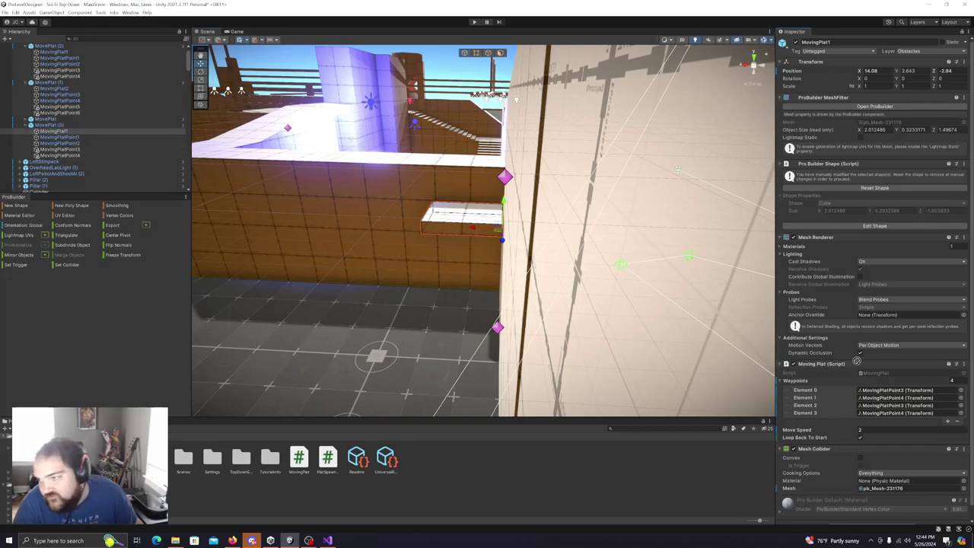
click(921, 406)
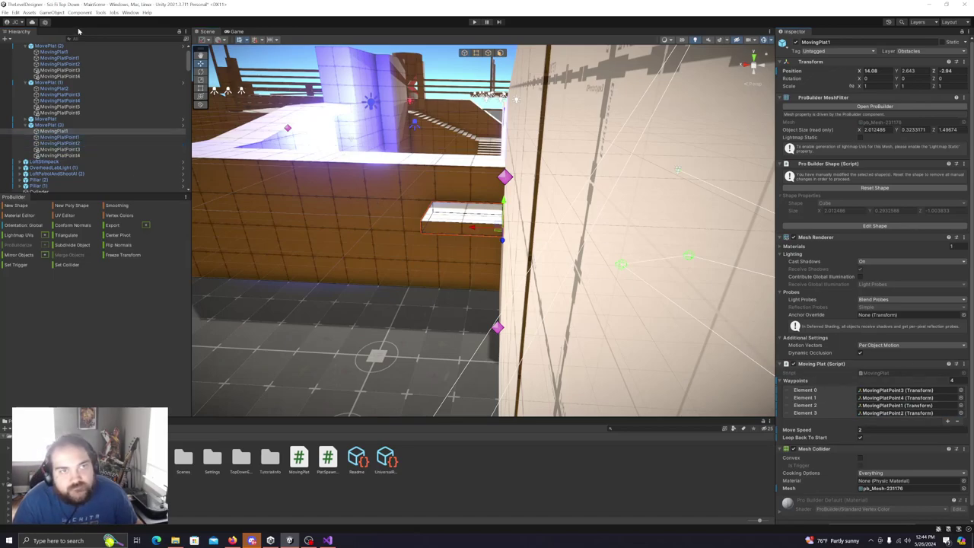
click(16, 13)
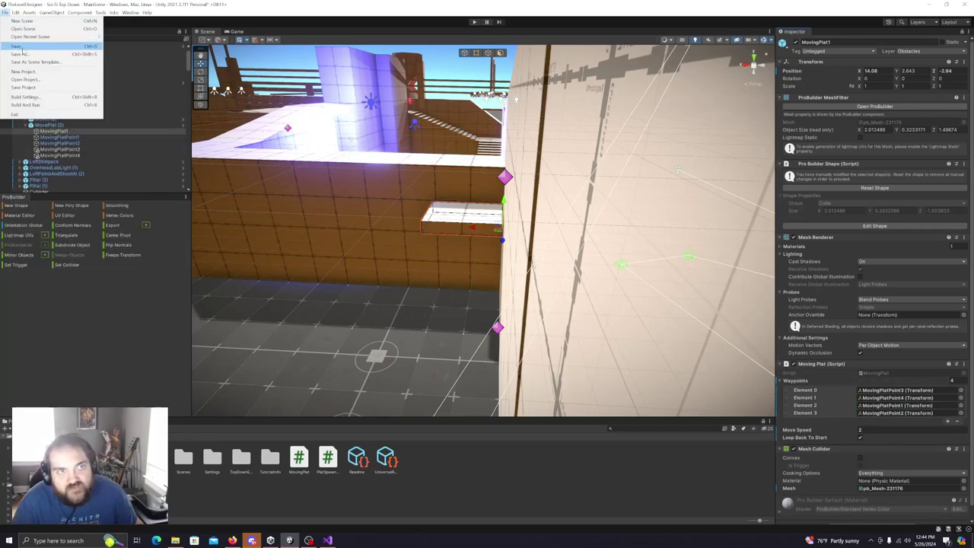
click(16, 47)
Run Play mode, watch both looping platforms from several angles in the Scene view, and stop playing.
key(s)
mouse_move(440, 185)
right_down()
mouse_move(428, 197)
mouse_move(453, 198)
right_up()
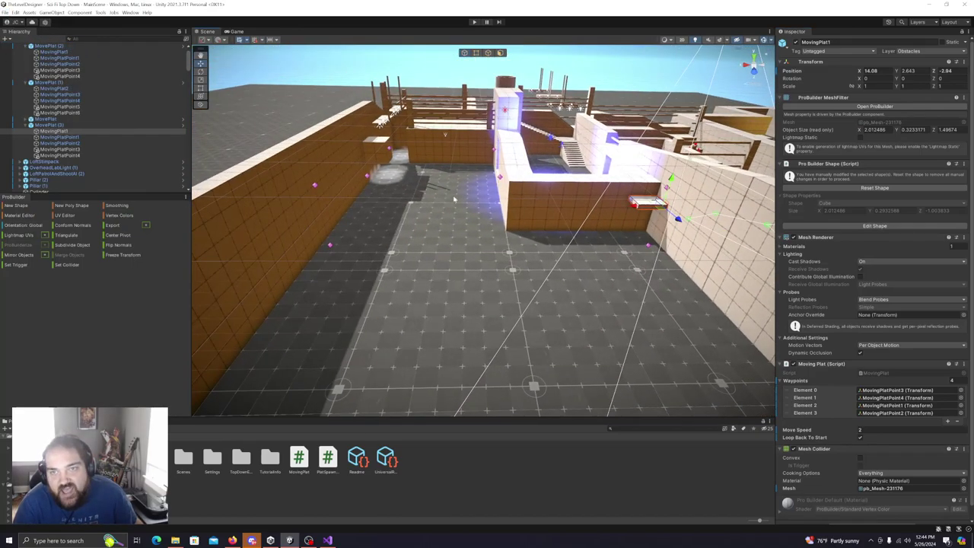
click(473, 22)
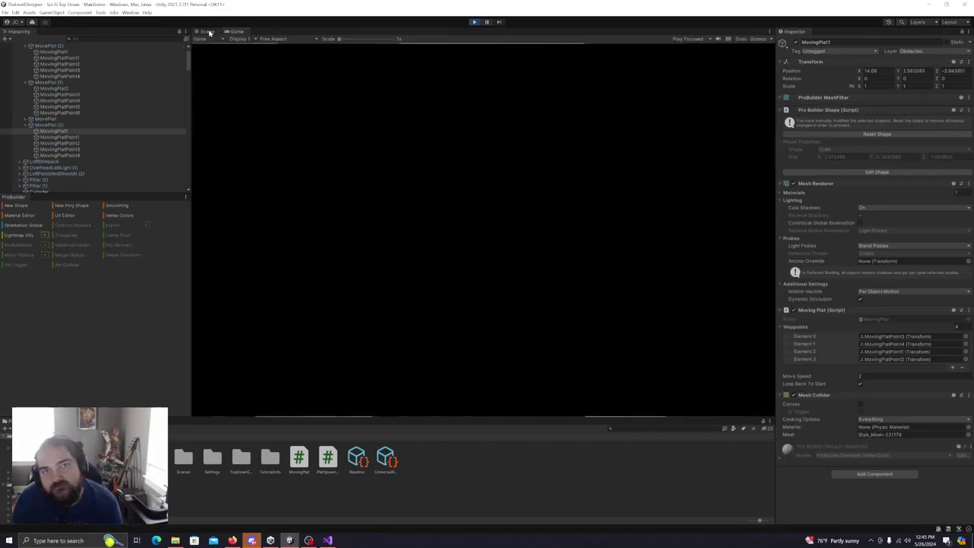
click(207, 31)
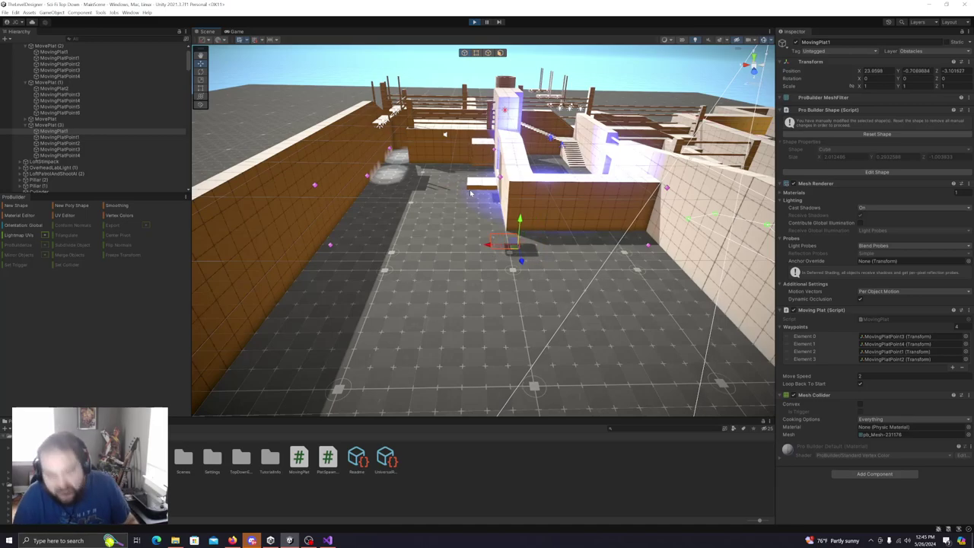
scroll(573, 260, up, 4)
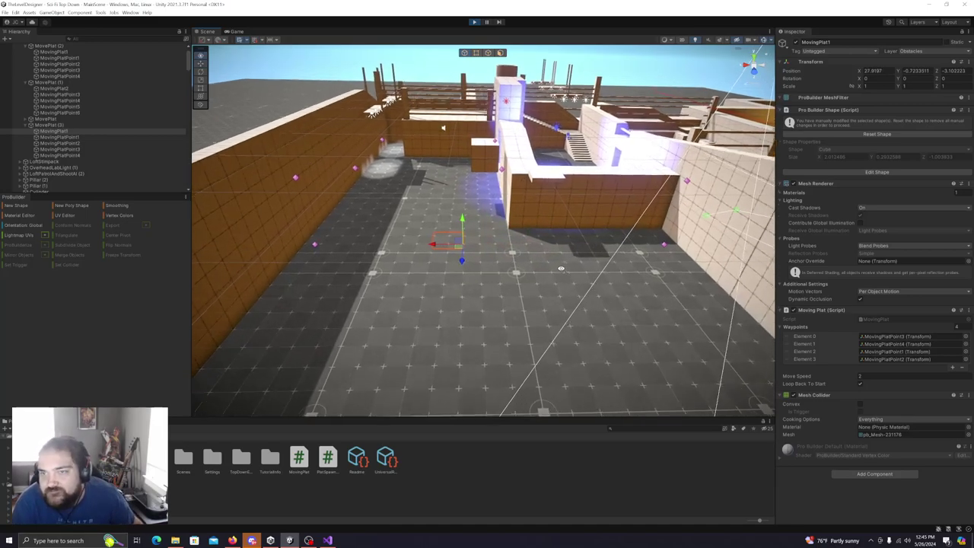
right_drag(557, 269, 565, 260)
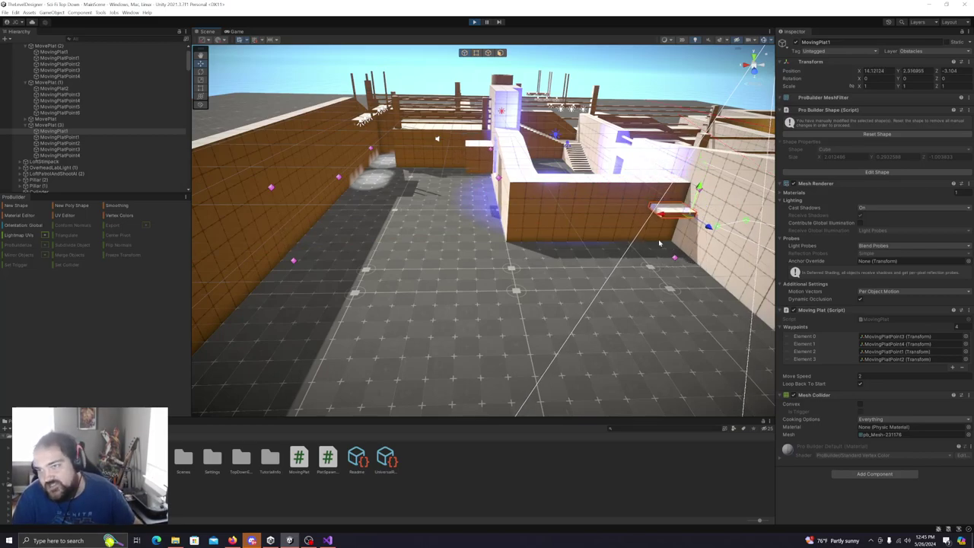
key(d)
right_drag(652, 194, 607, 276)
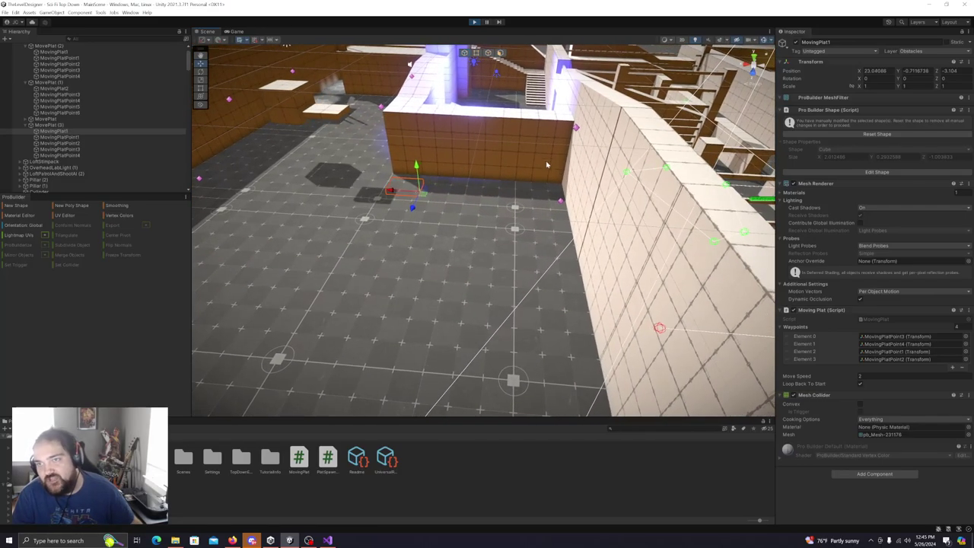
right_drag(484, 195, 477, 113)
key(w)
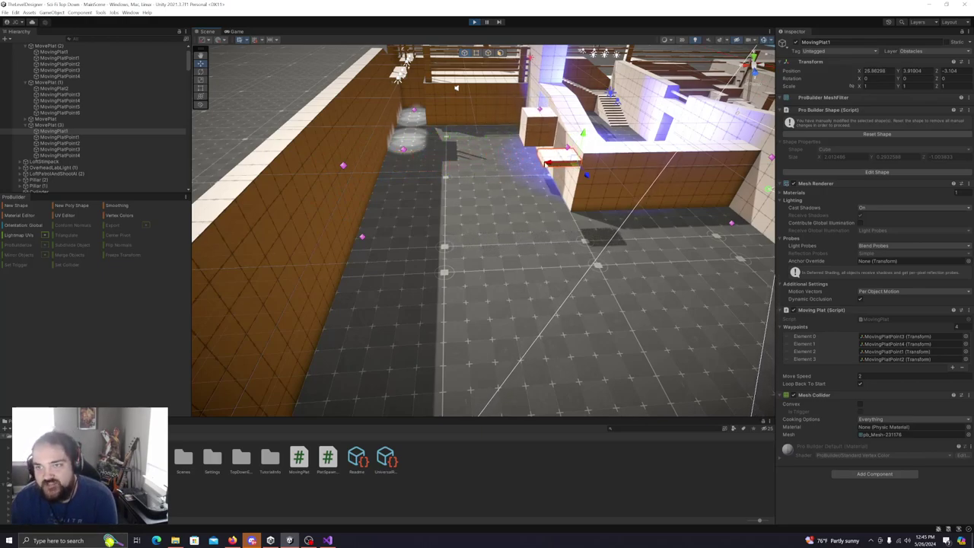
right_drag(576, 185, 633, 185)
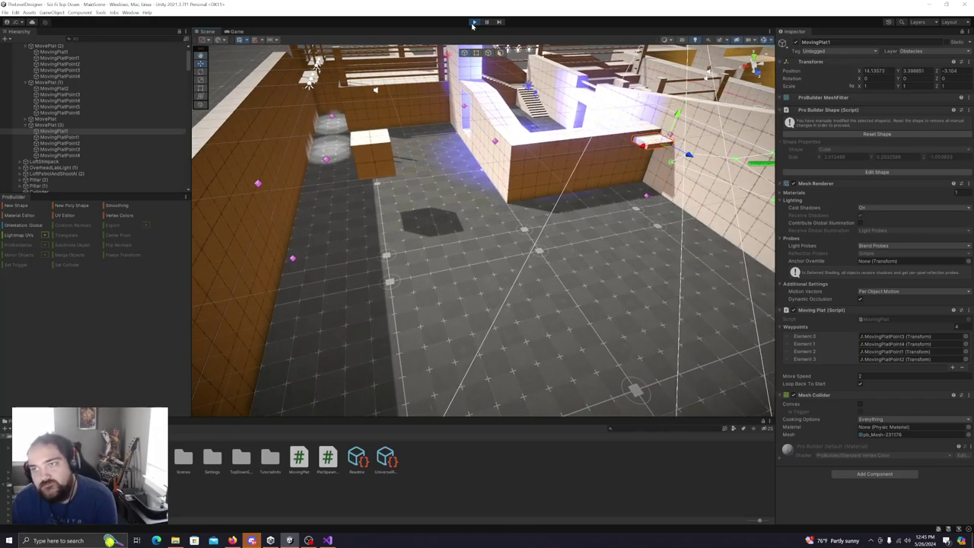
click(473, 22)
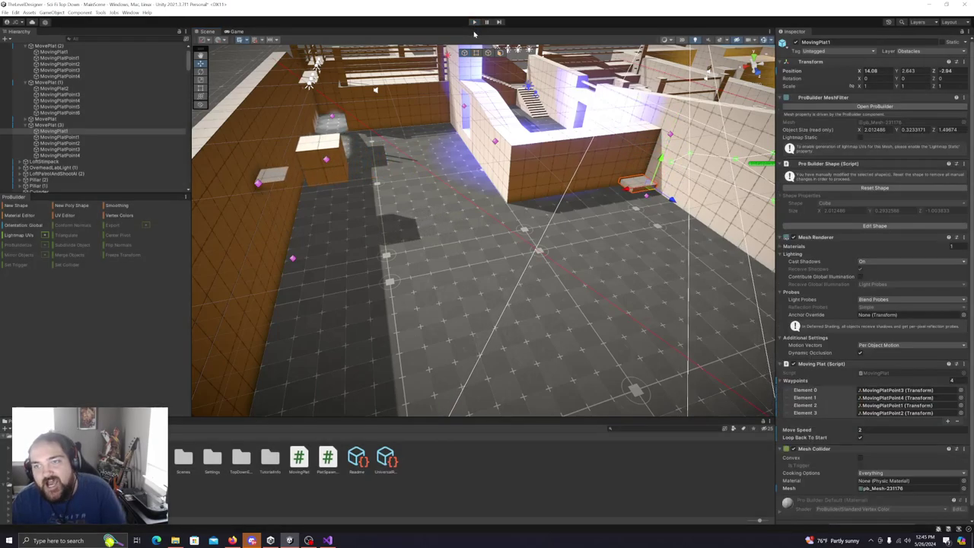
Duplicate the MovePlat (3) group, expand the copy MovePlat (4) and collapse the original.
right_drag(498, 197, 465, 190)
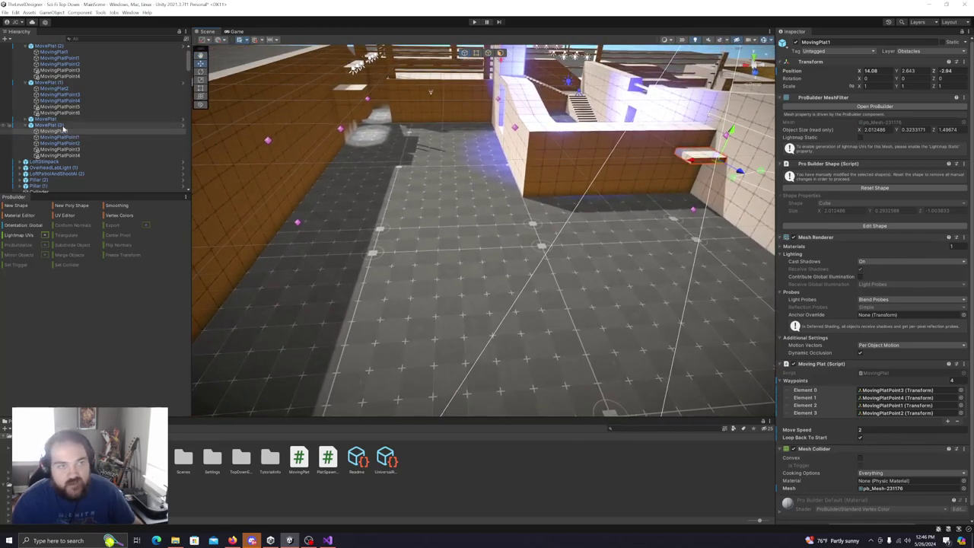
click(60, 125)
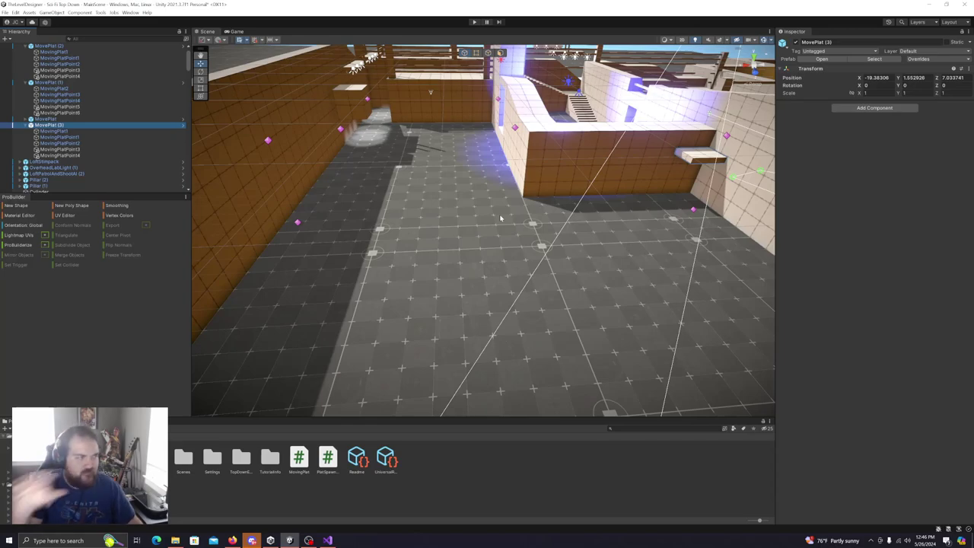
right_click(44, 129)
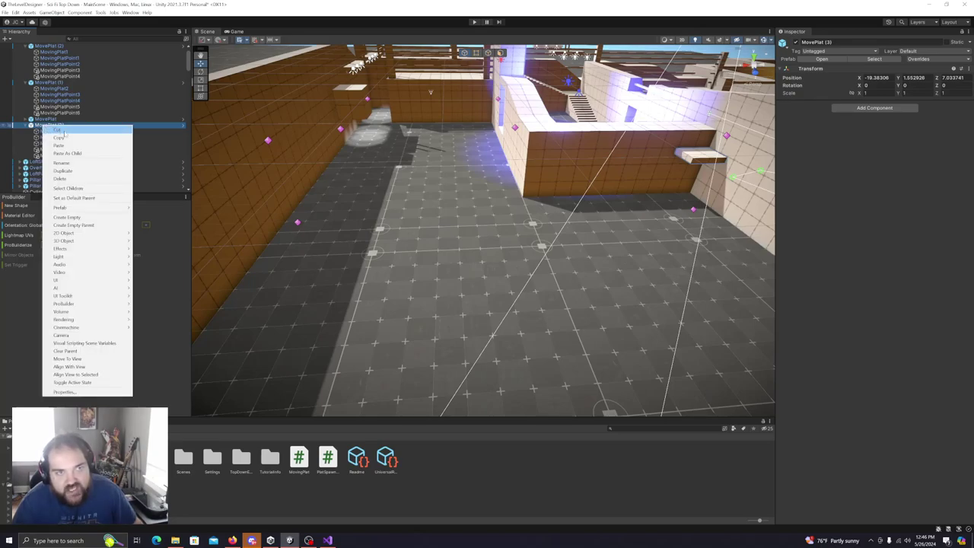
click(85, 171)
click(25, 162)
click(26, 124)
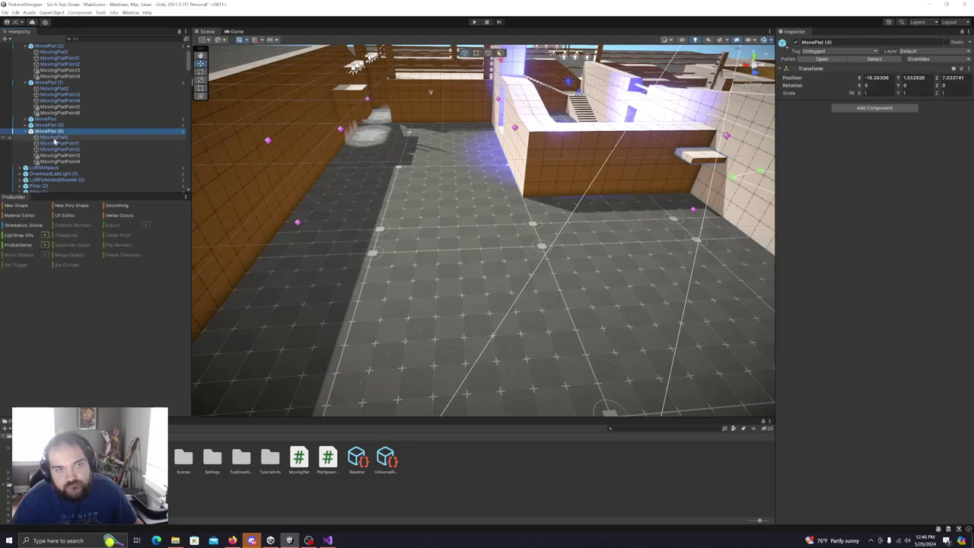
Move MovingPlat1 of MovePlat (4) up to Y 3.8 and along the X axis to X 25.15, between the upper waypoints.
click(55, 138)
key(w)
right_drag(598, 210, 638, 215)
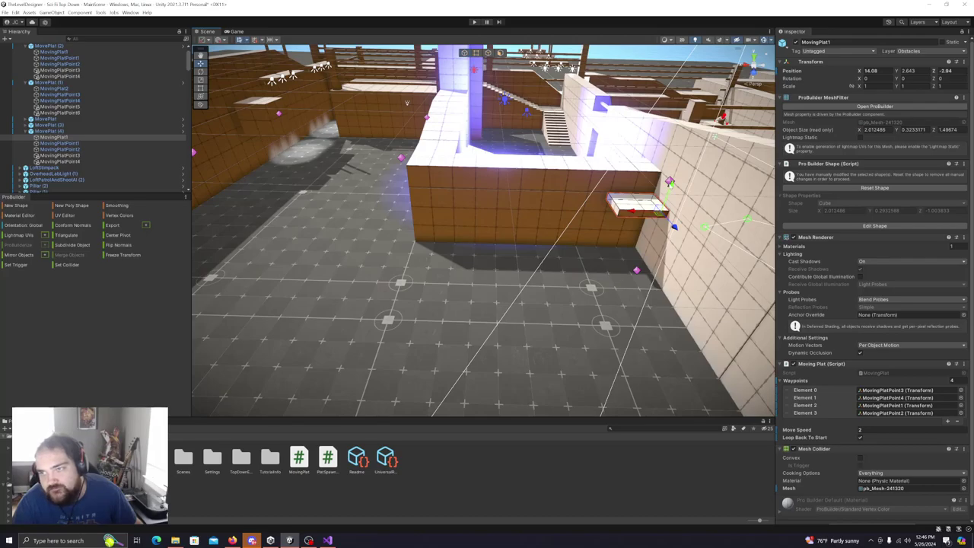
mouse_move(565, 242)
right_down()
mouse_move(598, 233)
mouse_move(557, 239)
right_up()
drag(535, 237, 537, 205)
right_drag(539, 218, 540, 159)
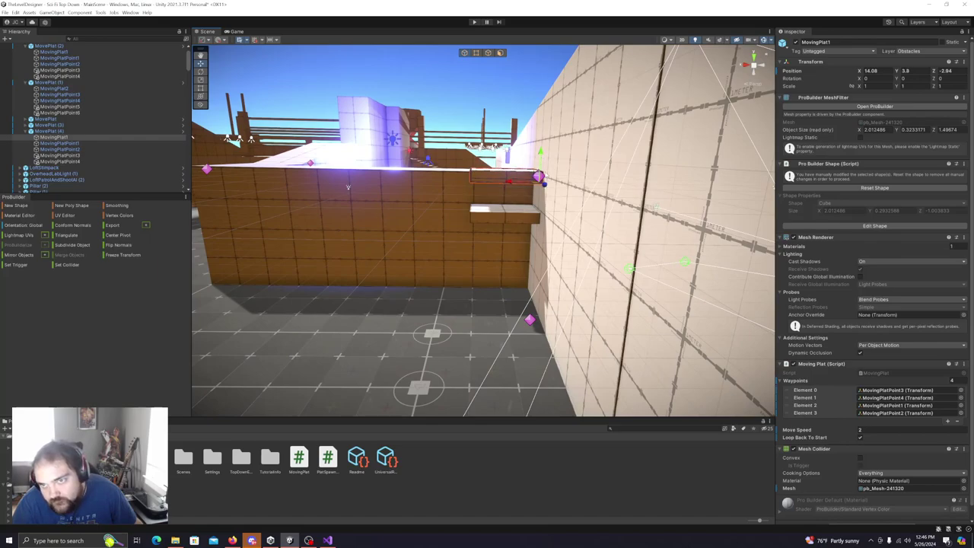
drag(510, 185, 201, 181)
right_drag(405, 203, 438, 204)
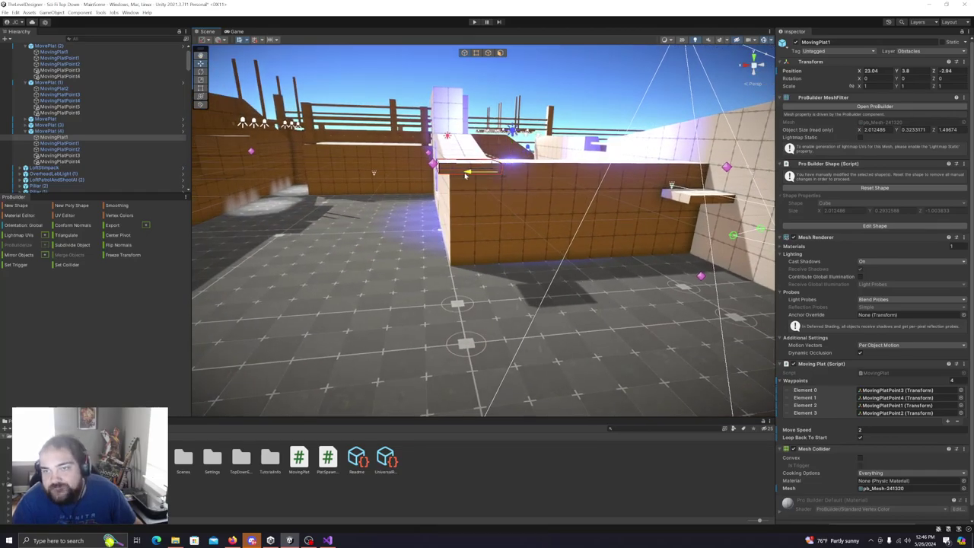
drag(461, 174, 417, 178)
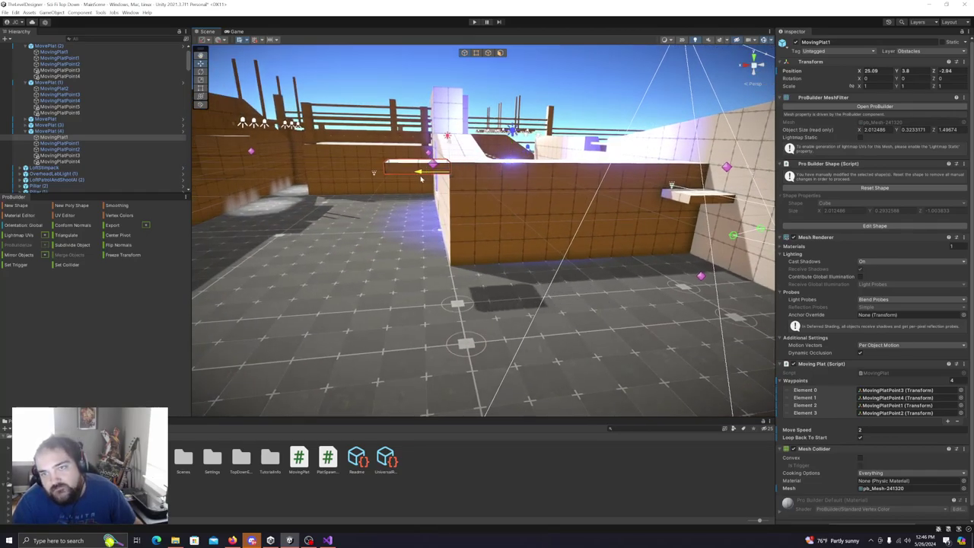
right_drag(423, 178, 515, 204)
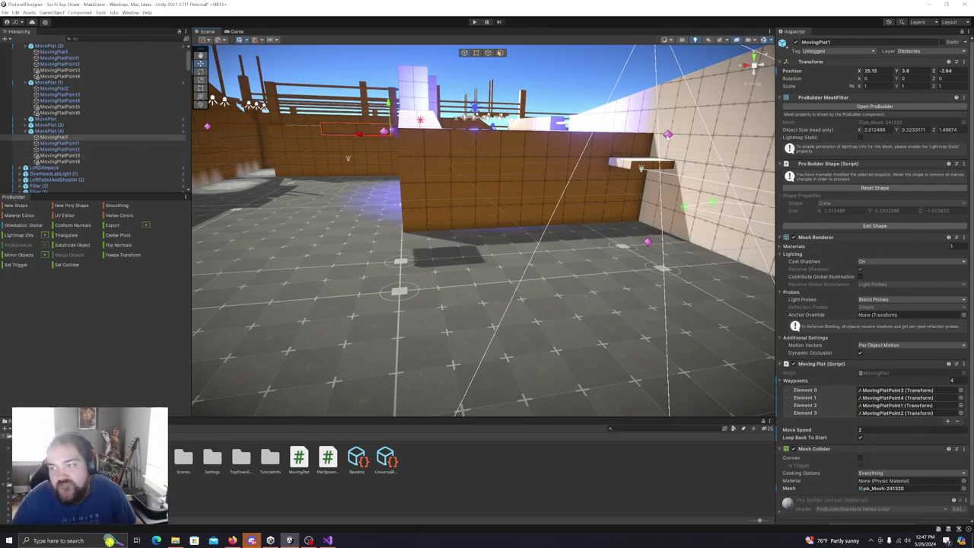
Reorder the waypoints of MovingPlat1 in MovePlat (4) to MovingPlatPoint2, MovingPlatPoint3, MovingPlatPoint4, MovingPlatPoint1.
click(74, 150)
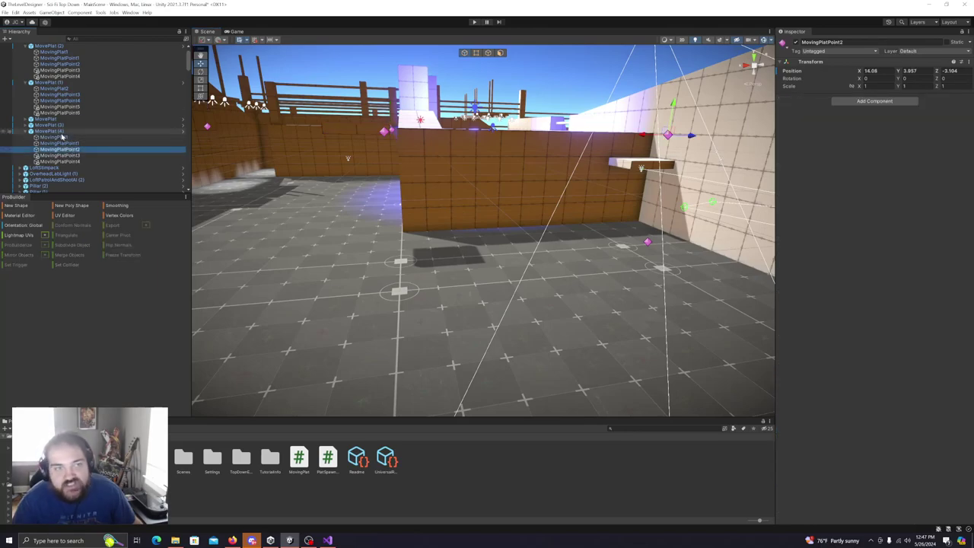
click(59, 137)
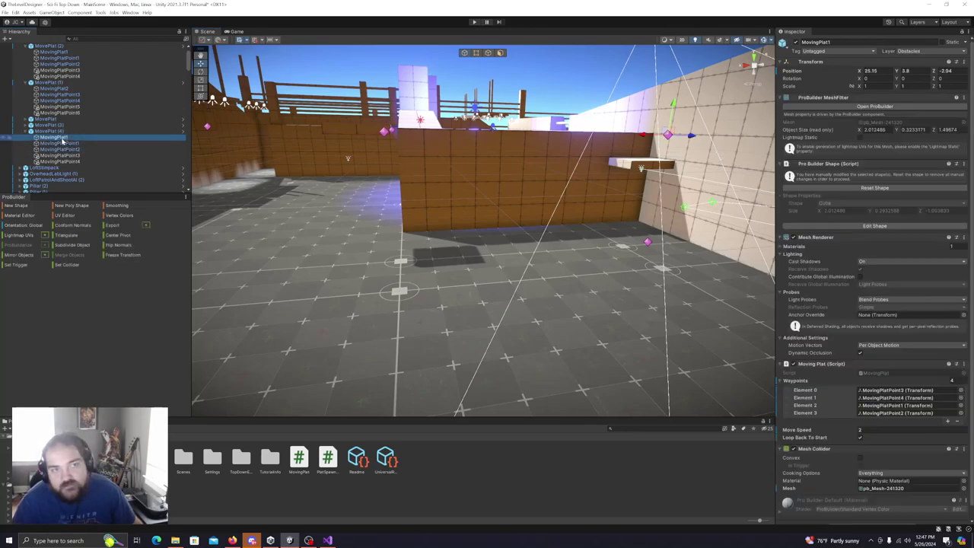
drag(65, 150, 891, 386)
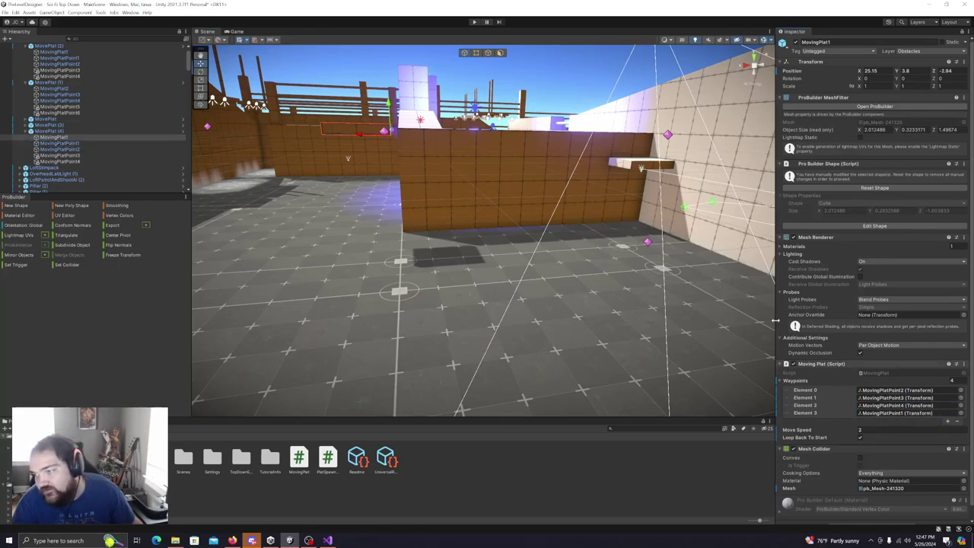
Duplicate the MovePlat (4) group, expand the copy MovePlat (5) and collapse the original.
right_drag(482, 245, 455, 227)
key(s)
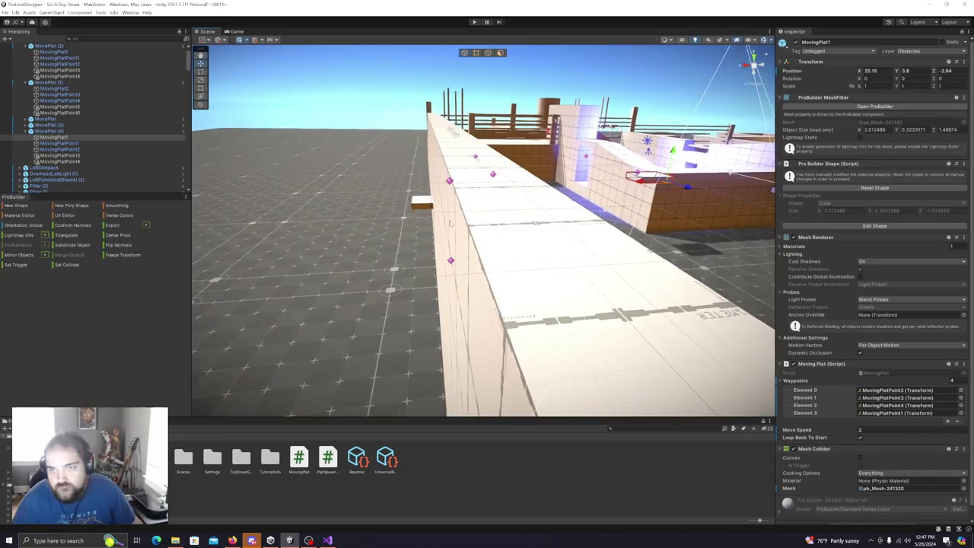
click(420, 205)
mouse_move(595, 238)
right_down()
mouse_move(600, 209)
mouse_move(596, 220)
right_up()
key(a)
double_click(56, 133)
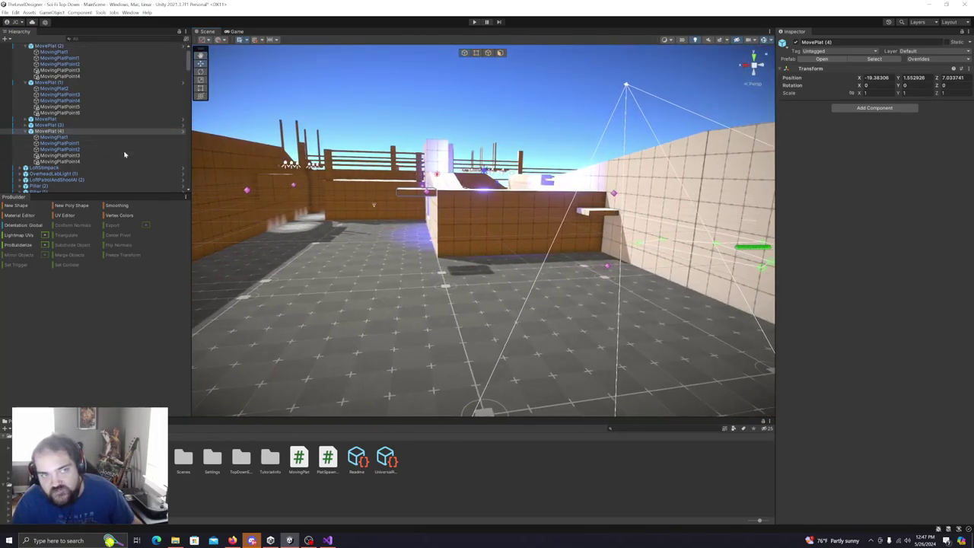
right_click(54, 134)
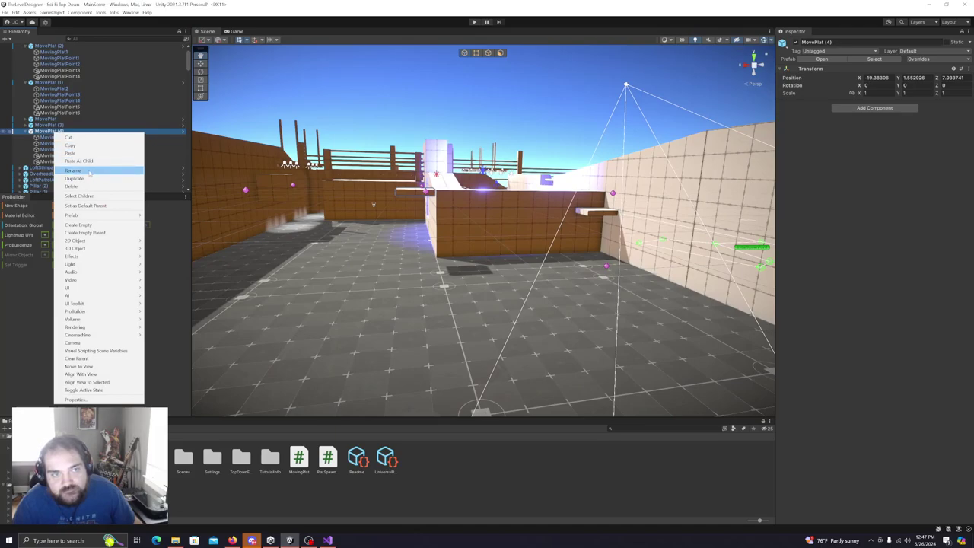
click(90, 179)
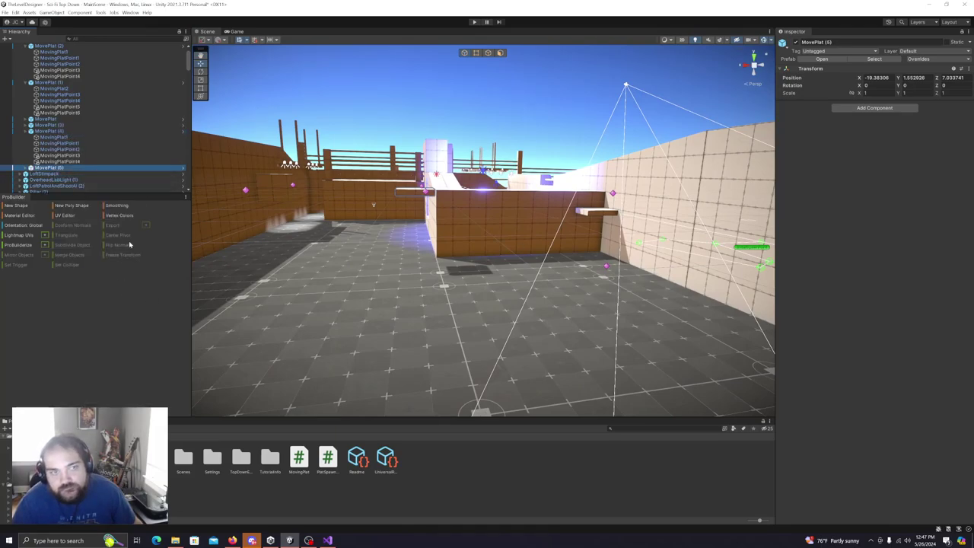
click(26, 168)
click(25, 131)
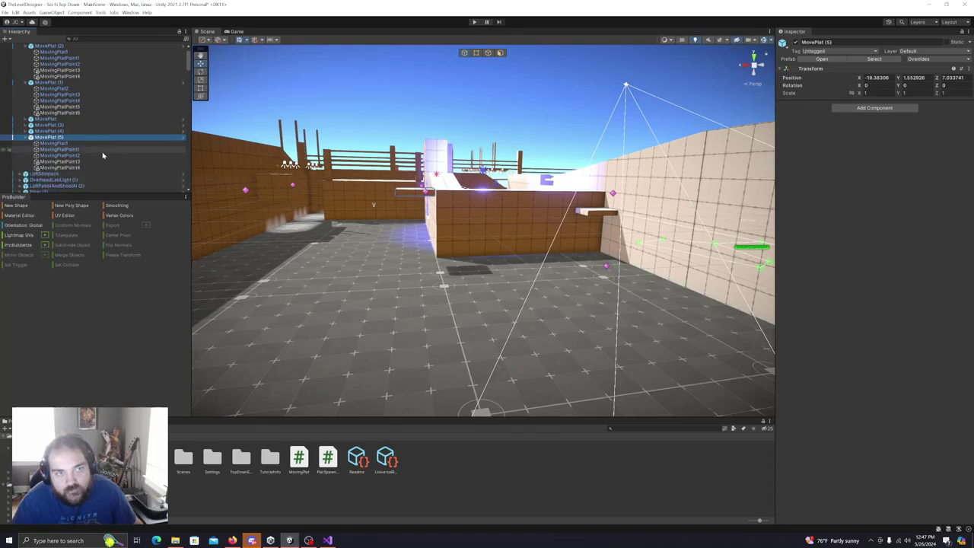
Lower MovingPlat1 of MovePlat (5) to Y -0.89 and shift it along the X axis to X 29.23, between the lower waypoints.
click(61, 144)
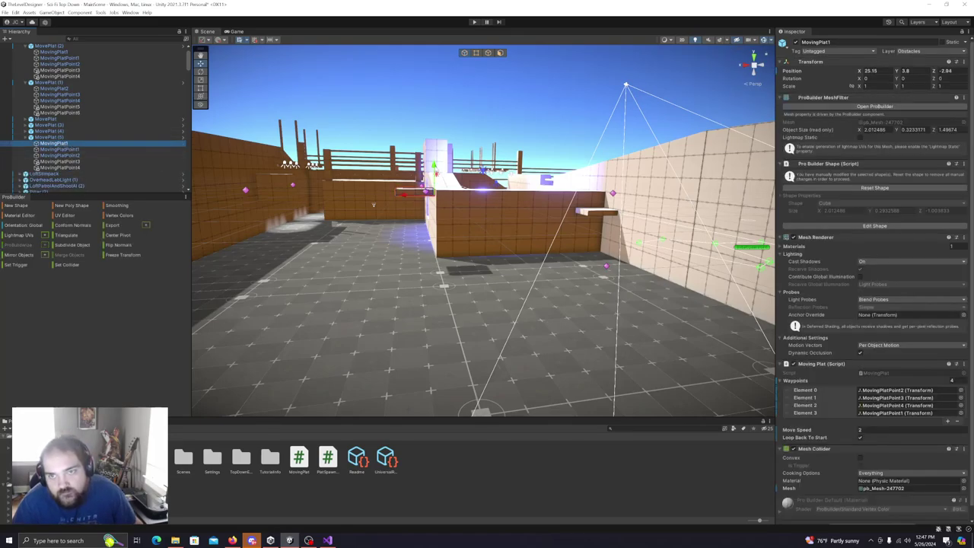
drag(436, 175, 434, 238)
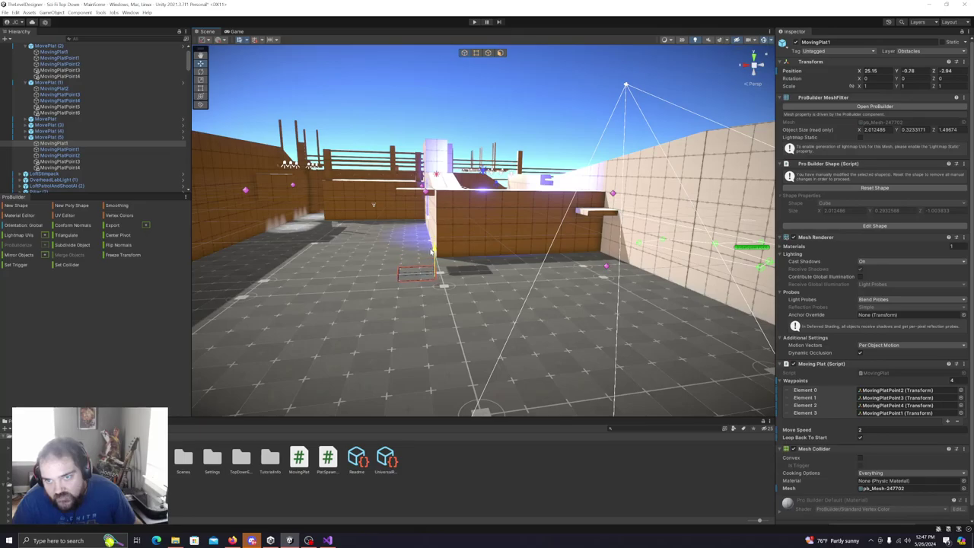
right_drag(451, 262, 568, 229)
right_drag(528, 232, 481, 272)
key(e)
drag(480, 272, 365, 276)
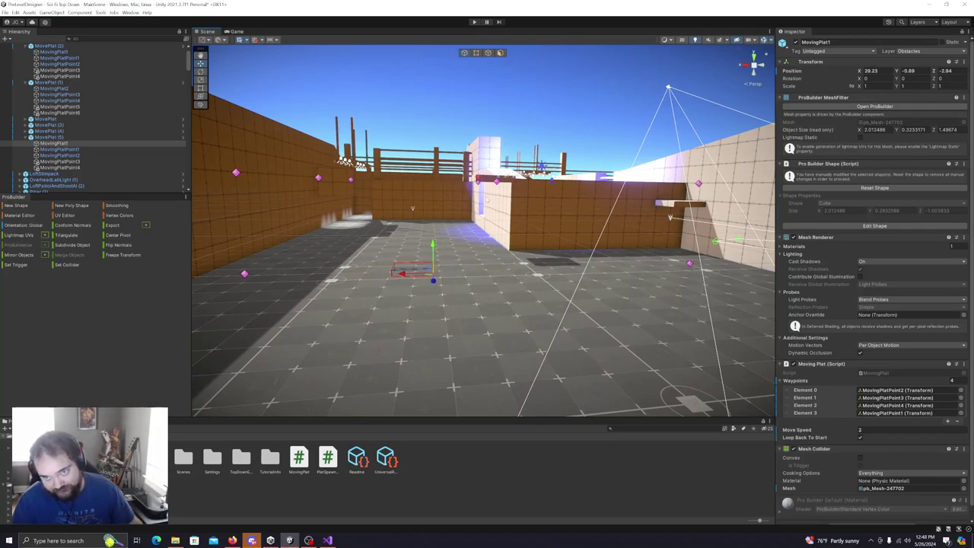
Reorder the waypoints of MovingPlat1 in MovePlat (5) to MovingPlatPoint4, MovingPlatPoint1, MovingPlatPoint2, MovingPlatPoint3.
click(244, 275)
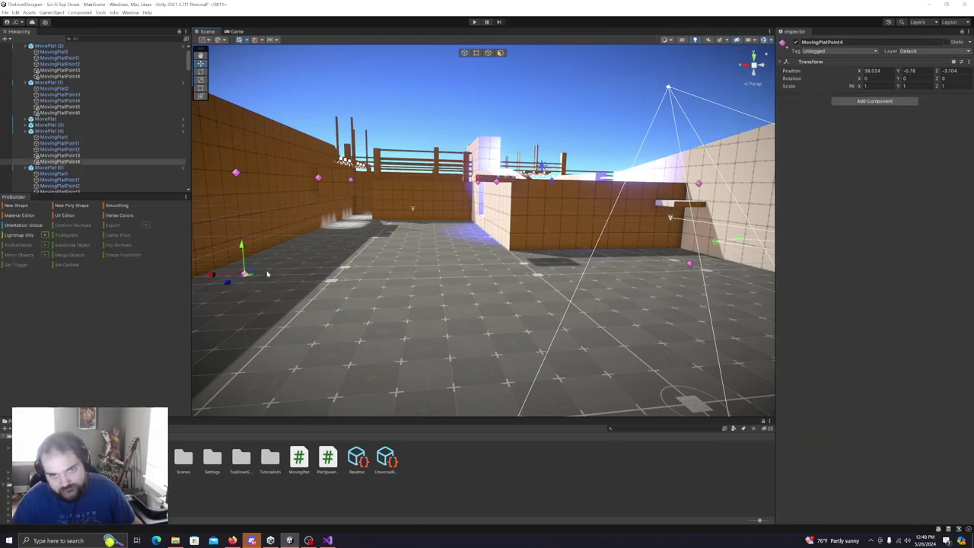
scroll(71, 166, down, 1)
click(63, 146)
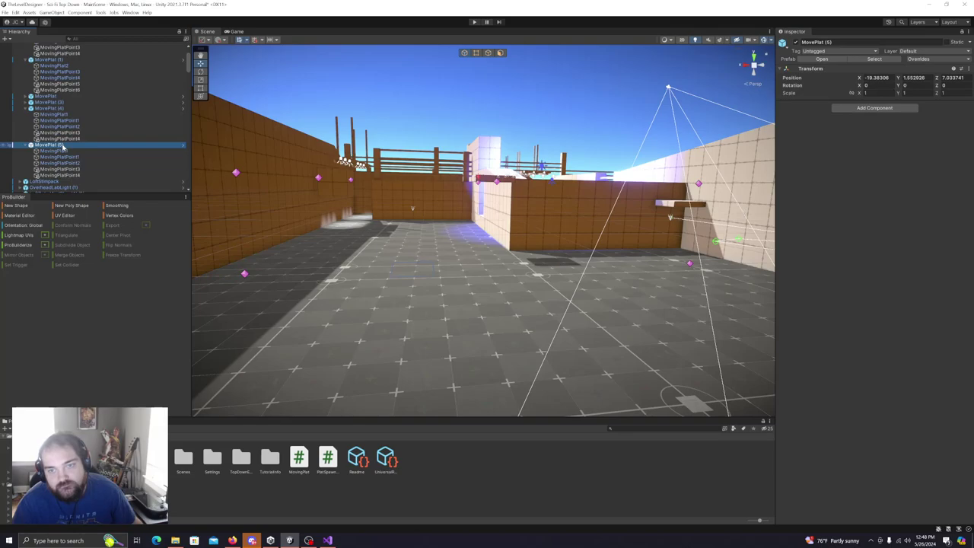
click(61, 152)
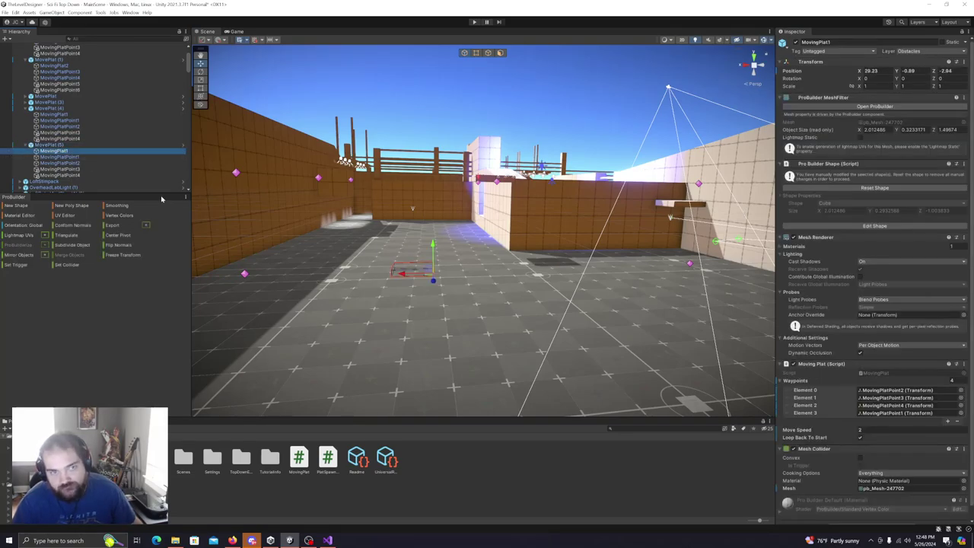
scroll(67, 172, down, 1)
click(904, 390)
drag(904, 389, 903, 388)
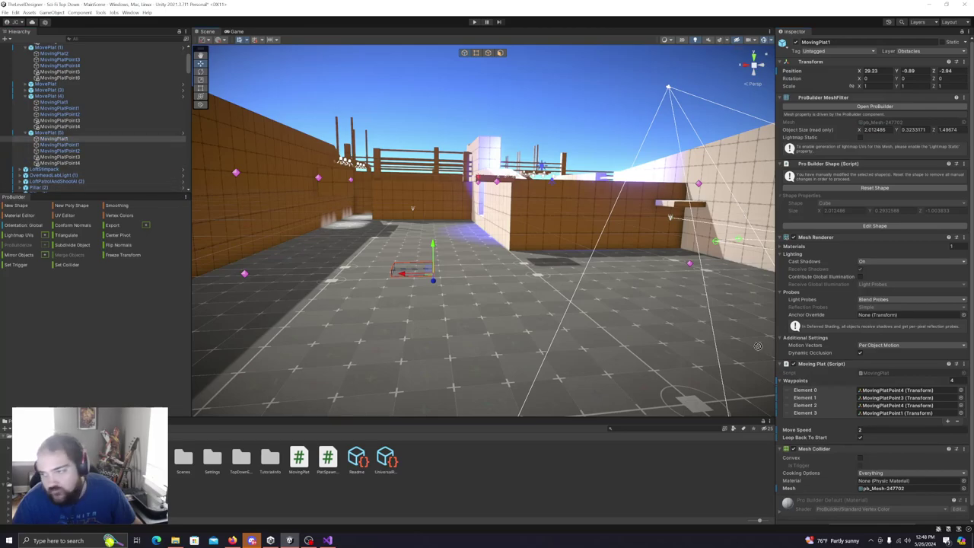
click(888, 398)
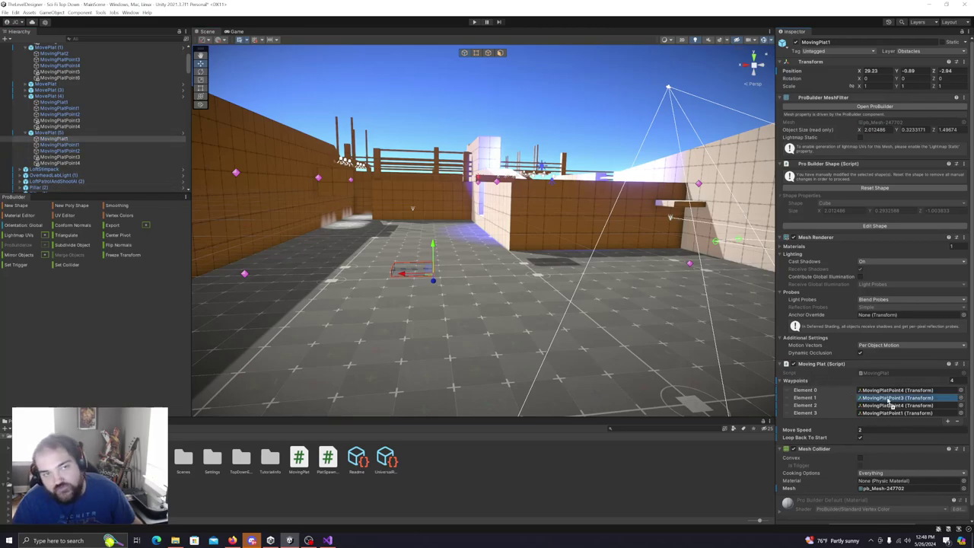
drag(892, 405, 891, 413)
drag(61, 144, 904, 397)
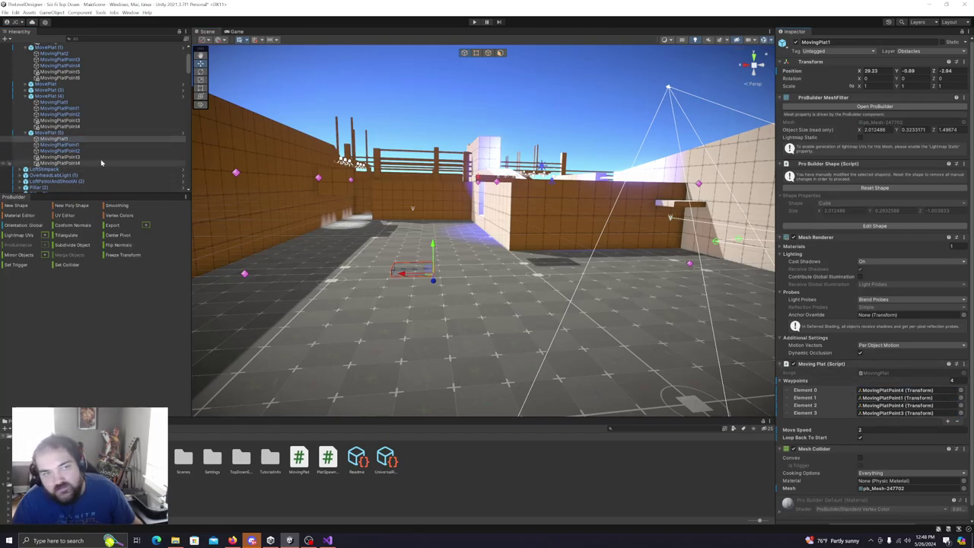
drag(66, 152, 910, 414)
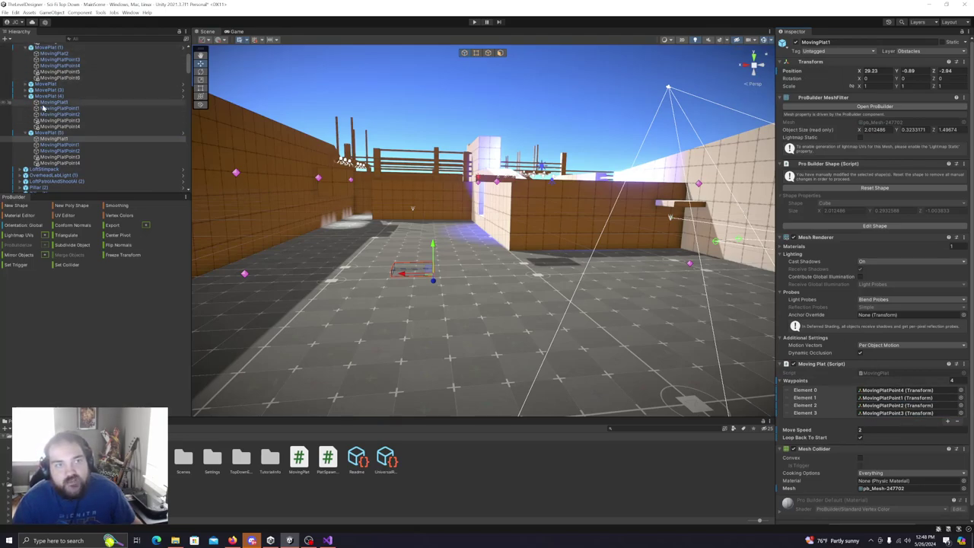
Collapse all the expanded MovePlat groups and their parent Moving Plat Group in the scene hierarchy, and clear the selection.
click(26, 133)
click(49, 134)
scroll(48, 136, up, 3)
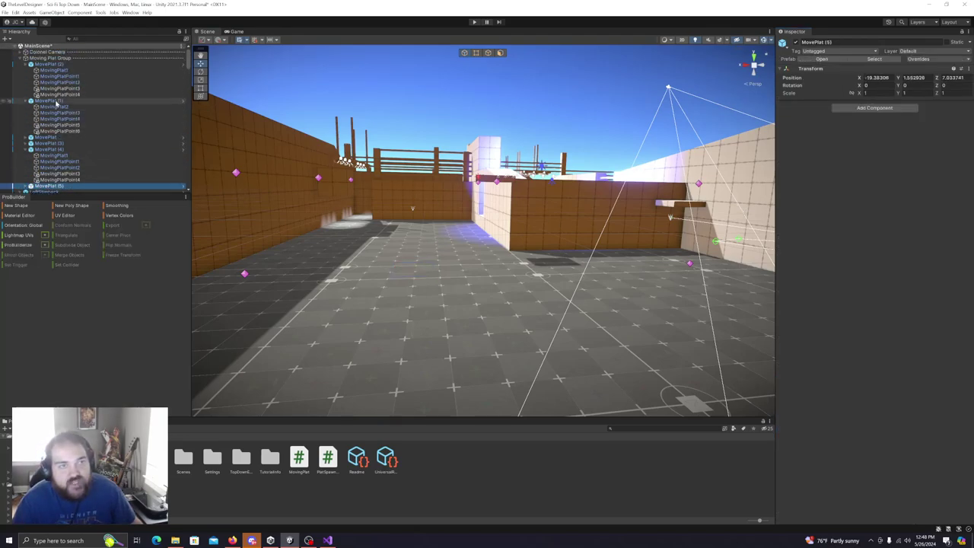
shift+click(26, 65)
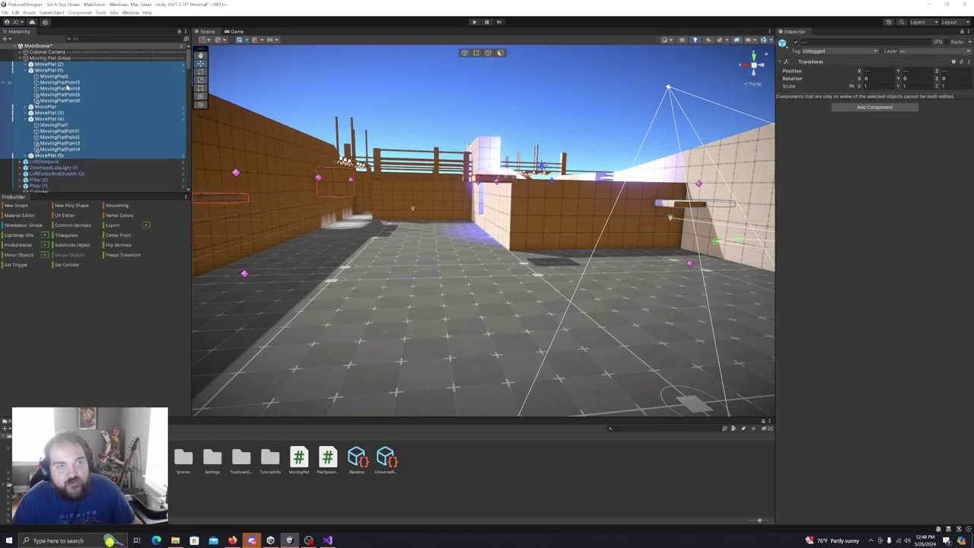
click(25, 65)
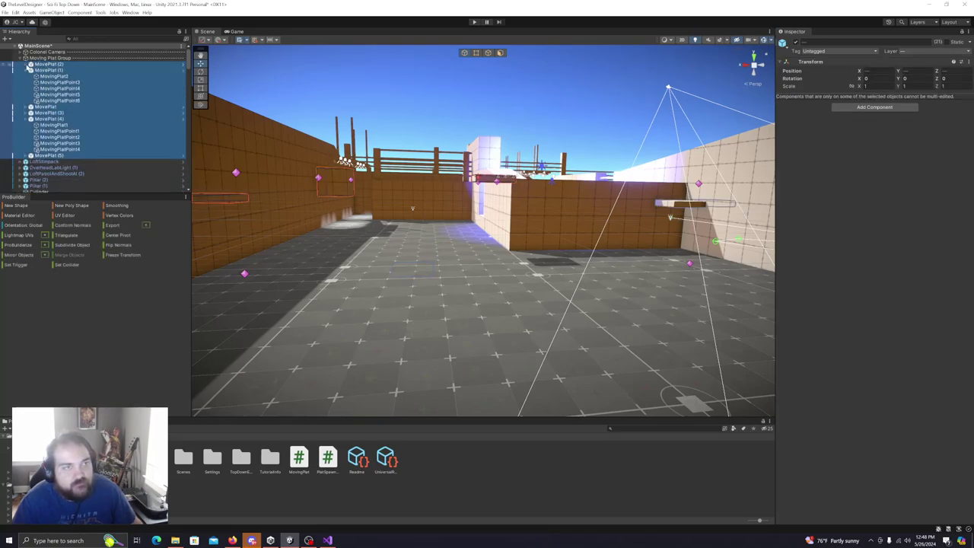
click(25, 71)
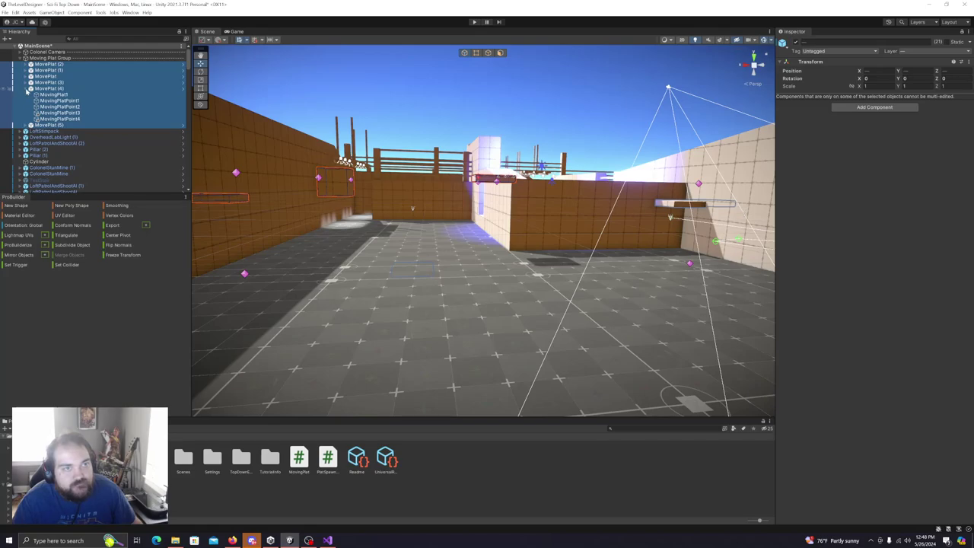
click(26, 89)
click(414, 78)
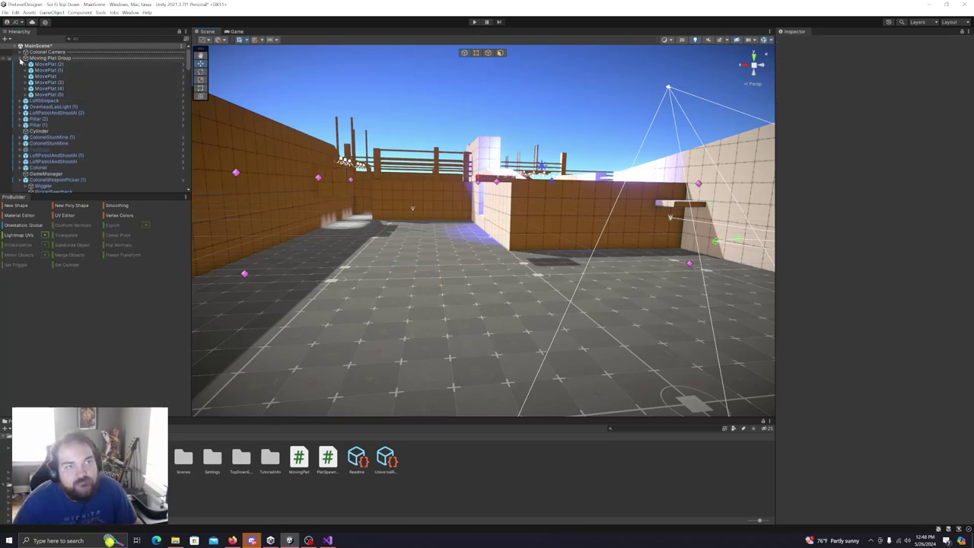
click(21, 58)
click(46, 65)
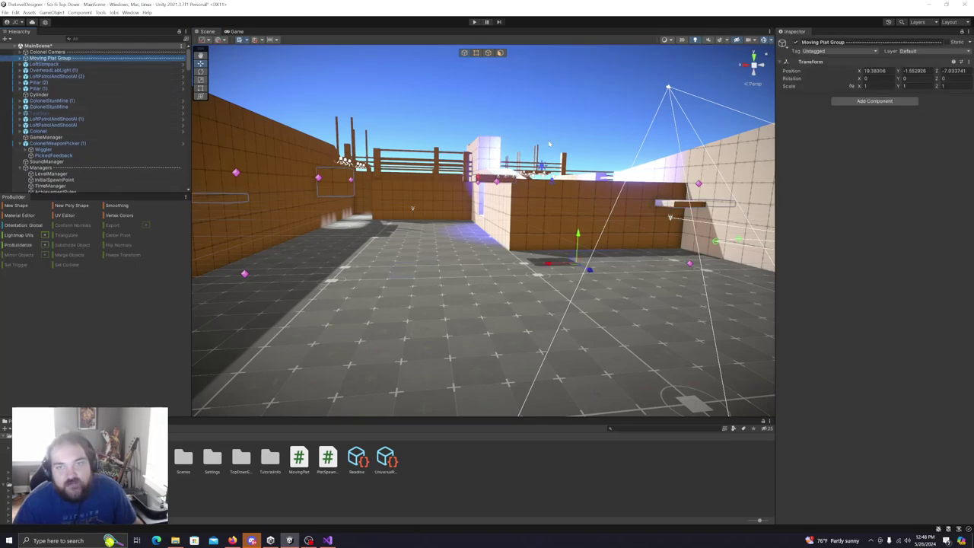
click(514, 117)
Create a ProBuilder cube about 2.01 by 5.29 by 2.83 on the floor in front of the low wall.
click(25, 206)
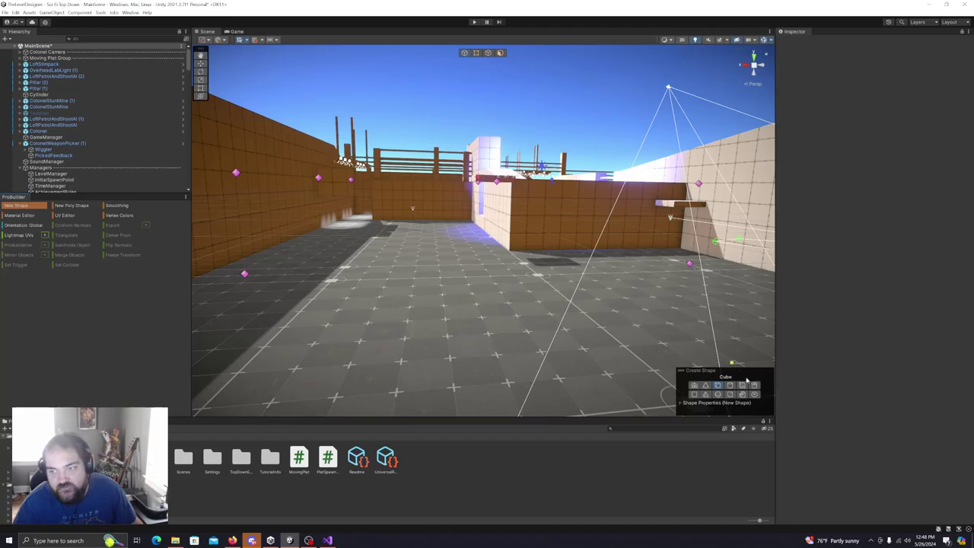
right_drag(576, 262, 571, 319)
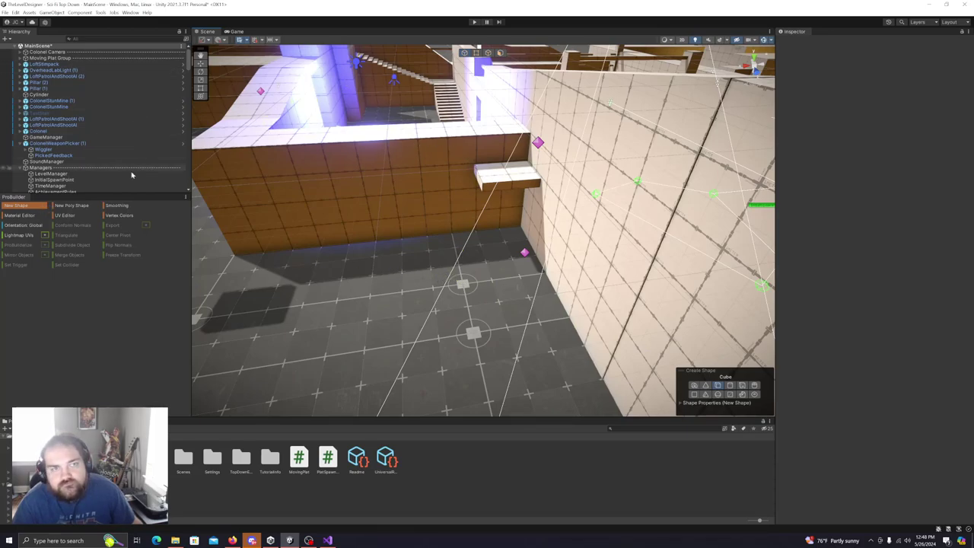
click(500, 53)
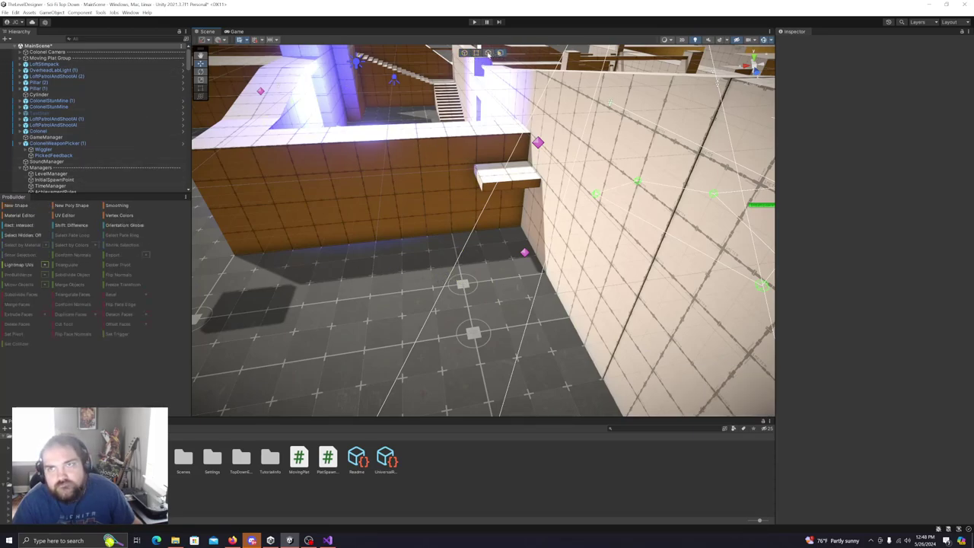
click(465, 53)
click(23, 206)
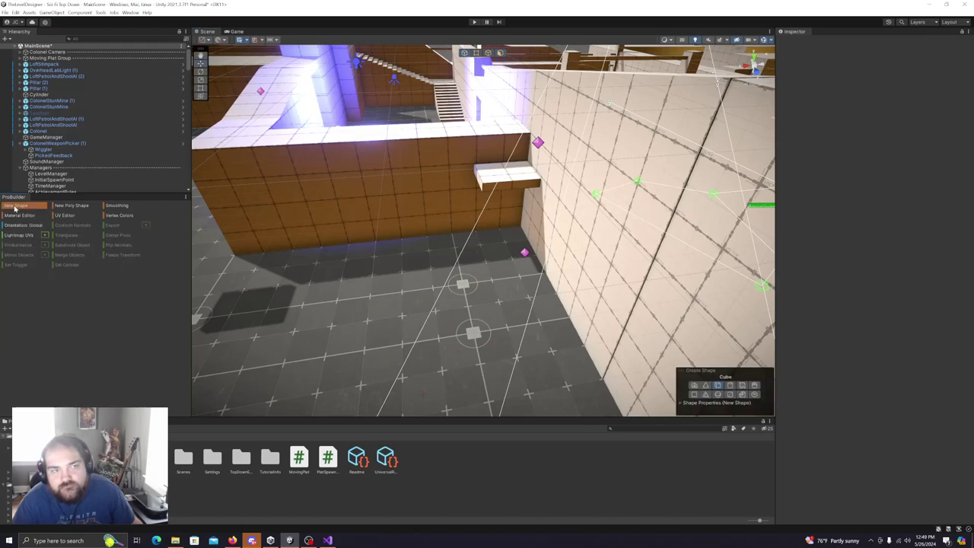
click(716, 386)
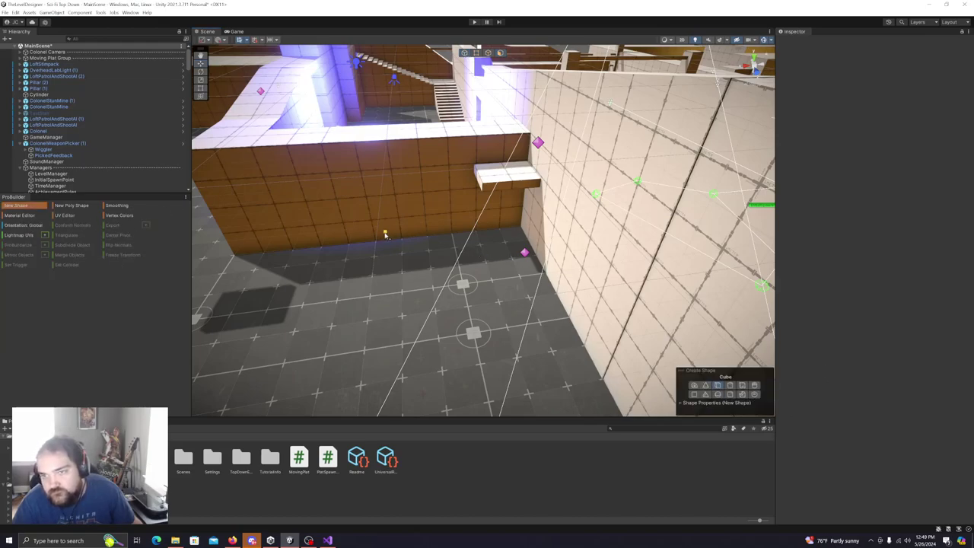
drag(379, 245, 440, 292)
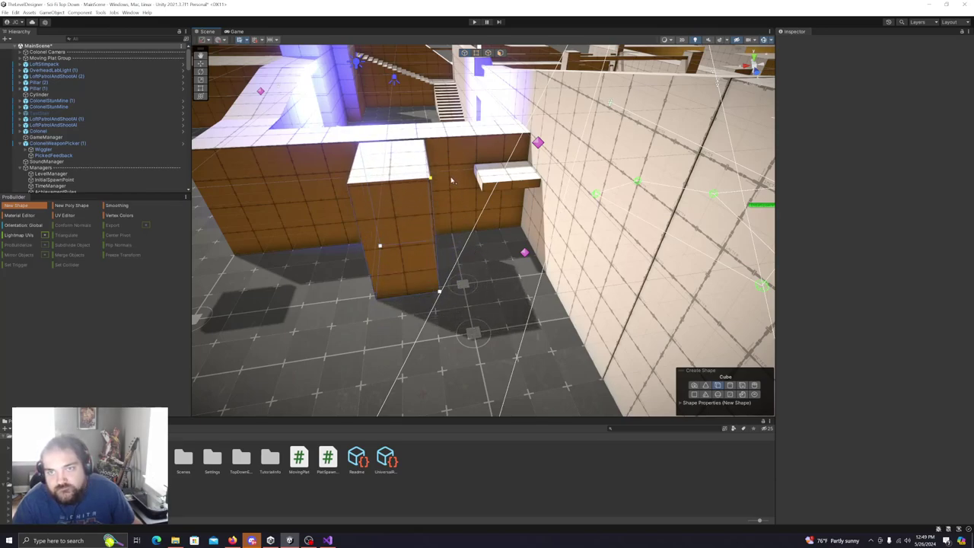
click(454, 132)
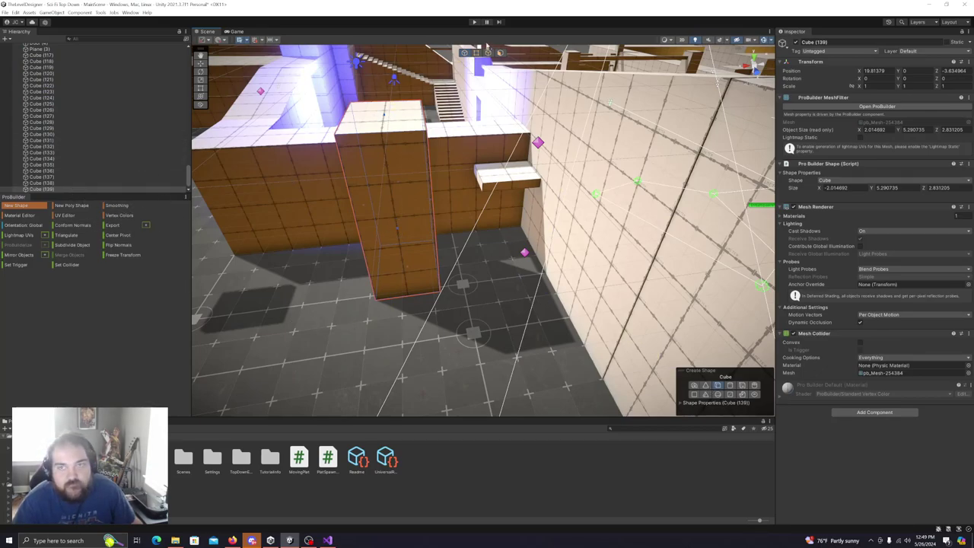
scroll(83, 114, up, 3)
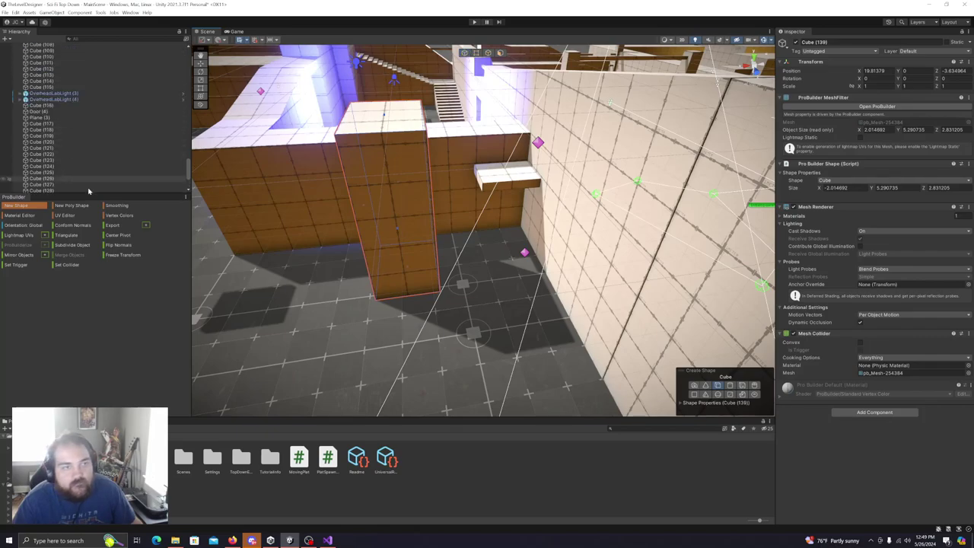
click(56, 206)
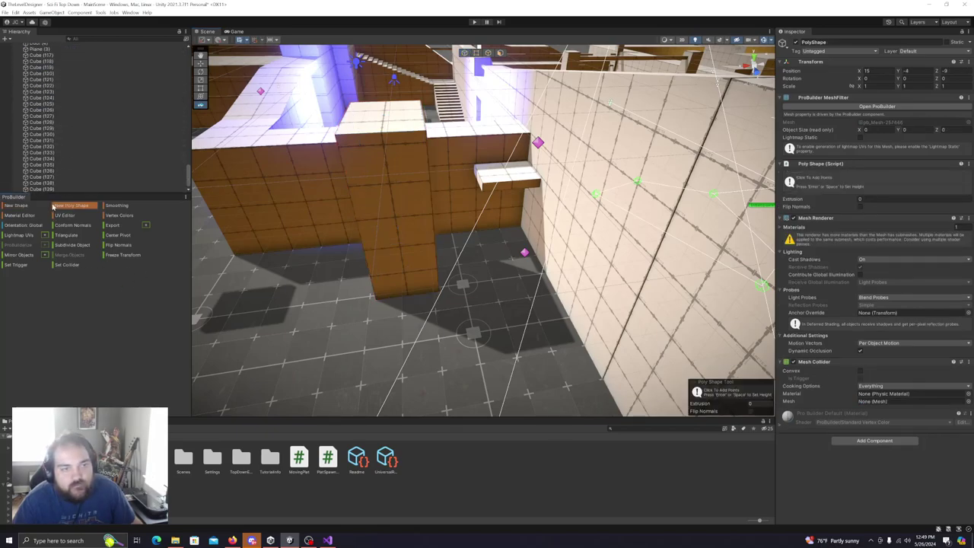
click(26, 206)
click(26, 216)
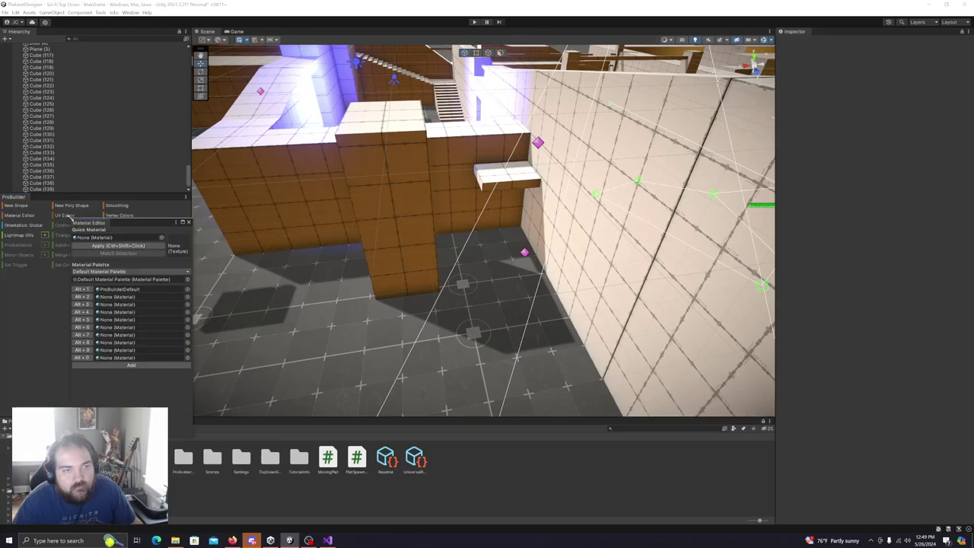
click(189, 221)
scroll(76, 114, up, 15)
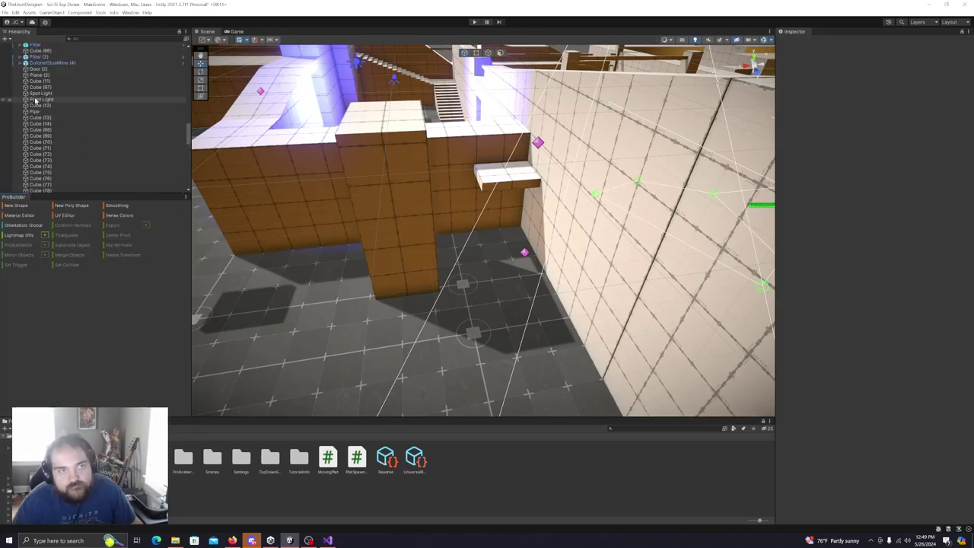
click(47, 51)
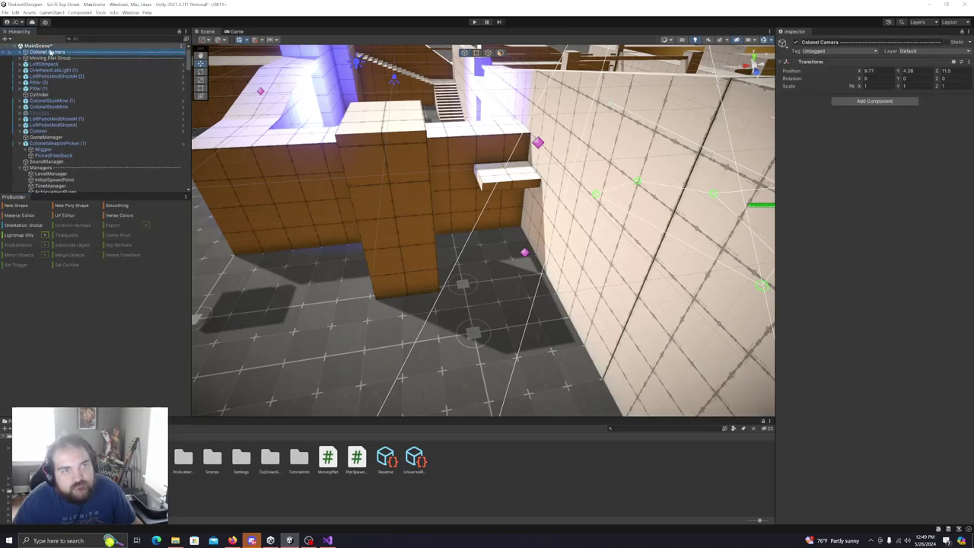
Move the new cube to about X 16.05, Z -5.03, into the corner where the low wall meets the tall wall.
click(382, 200)
drag(354, 247, 446, 240)
right_drag(393, 233, 482, 333)
key(s)
drag(490, 338, 448, 340)
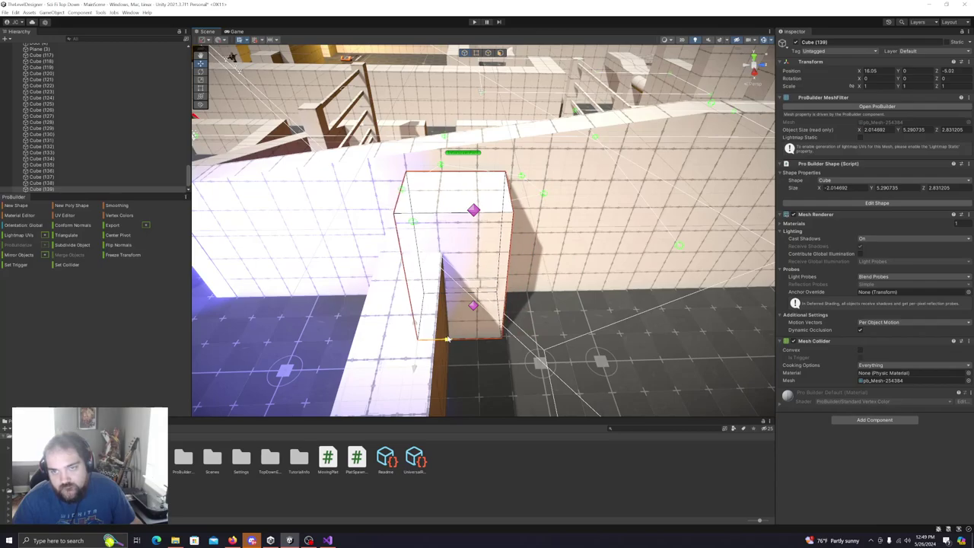
click(449, 200)
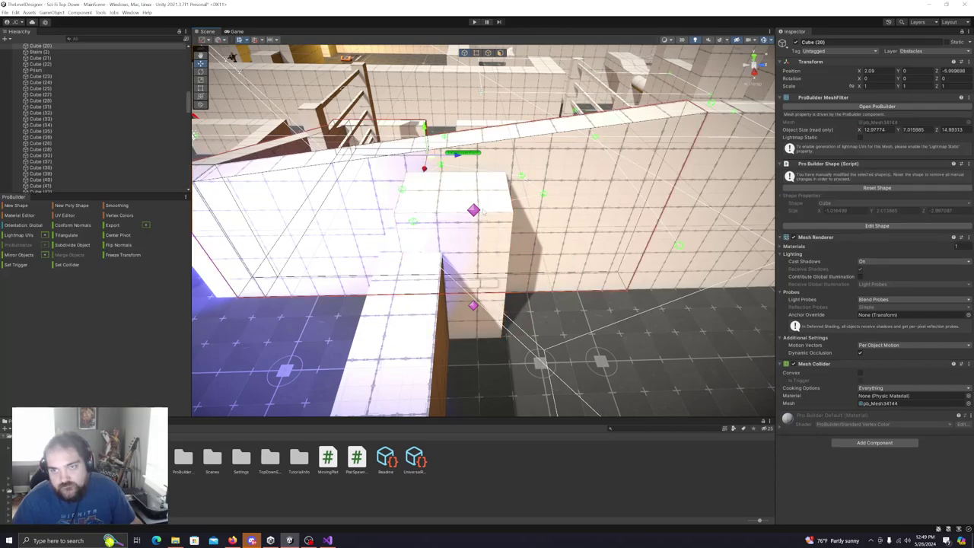
click(493, 267)
right_drag(493, 267, 526, 183)
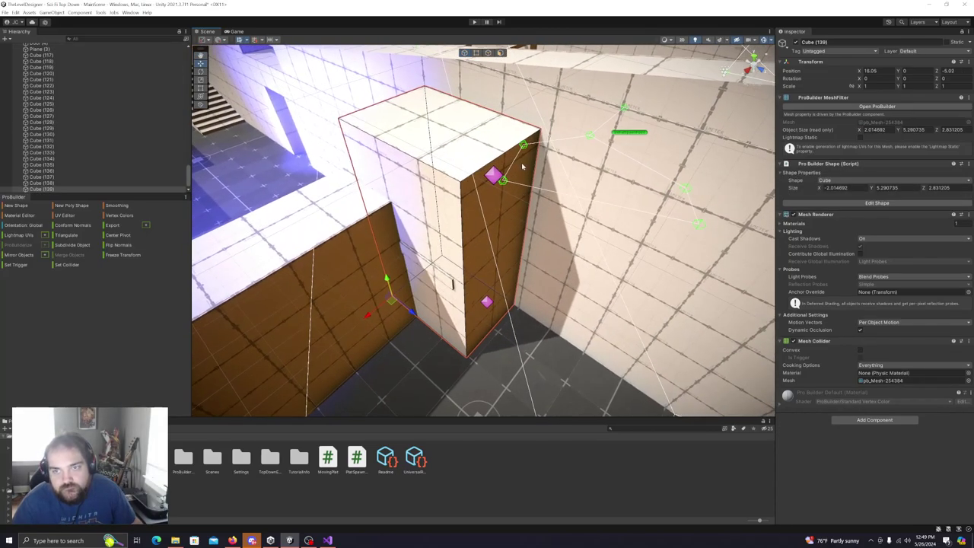
Adjust the corner cube's side, front and top faces to make it about 2.08 wide, 4.04 high and 1.07 deep.
click(500, 52)
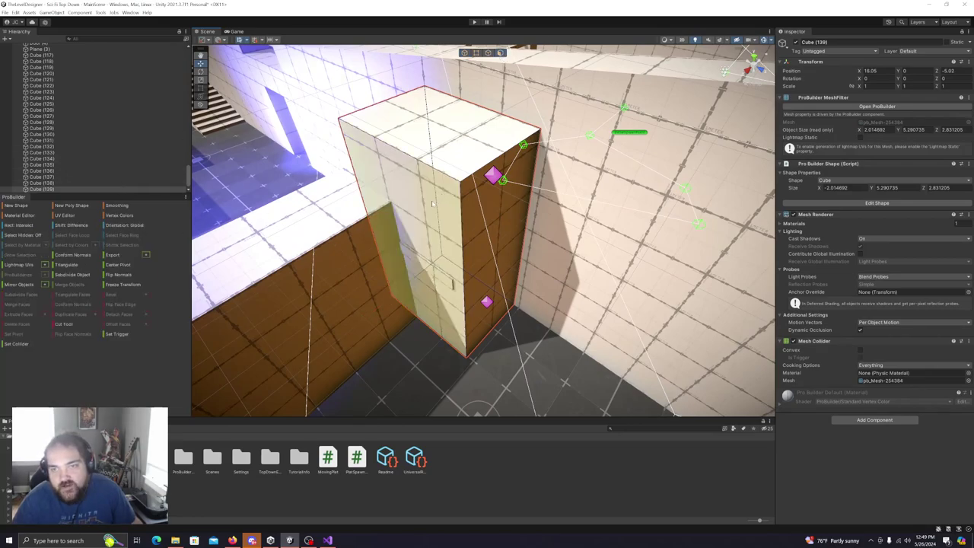
click(387, 281)
drag(387, 281, 387, 280)
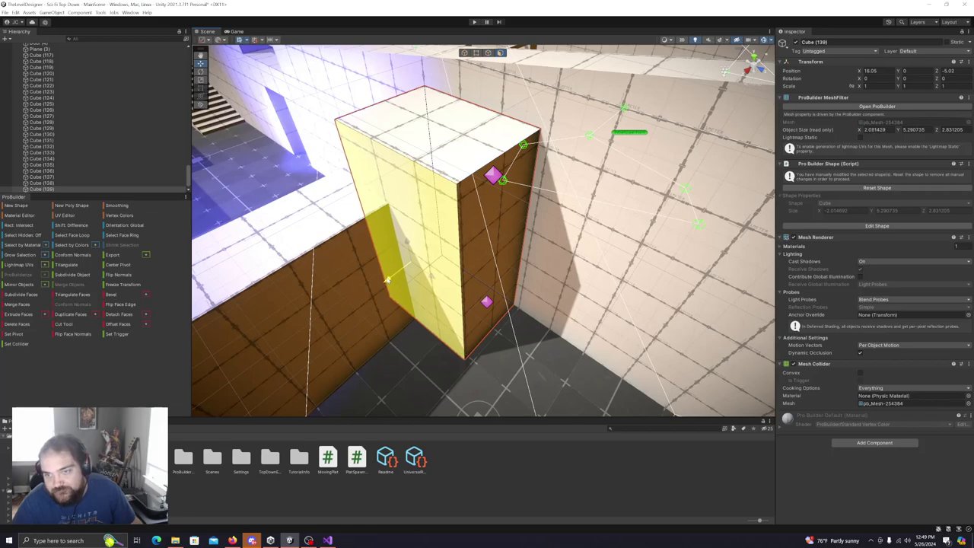
click(489, 211)
drag(518, 281, 456, 242)
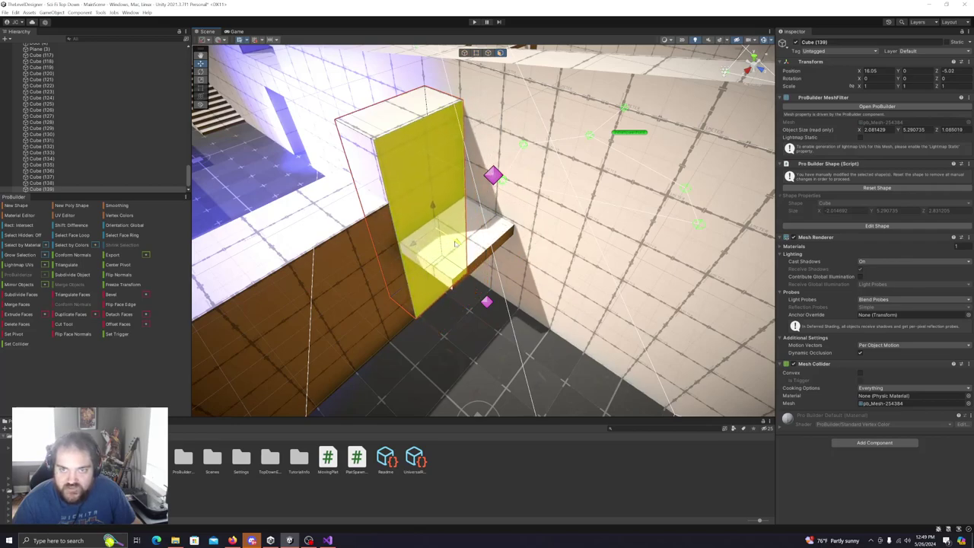
click(396, 85)
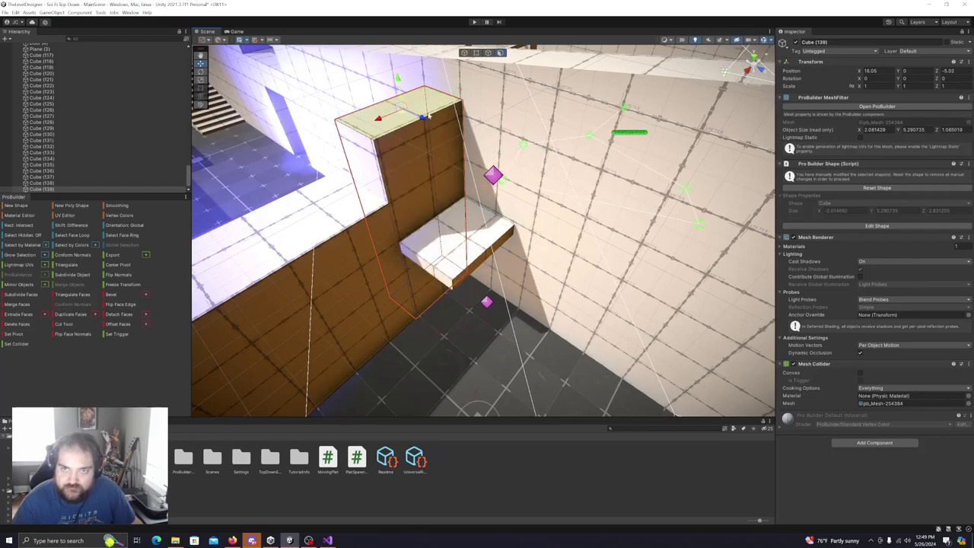
click(403, 109)
drag(403, 110, 407, 141)
Extrude the corner block's front face to a total depth of about 4 and raise its far top edge to about 5.21 high as a ramp.
click(414, 183)
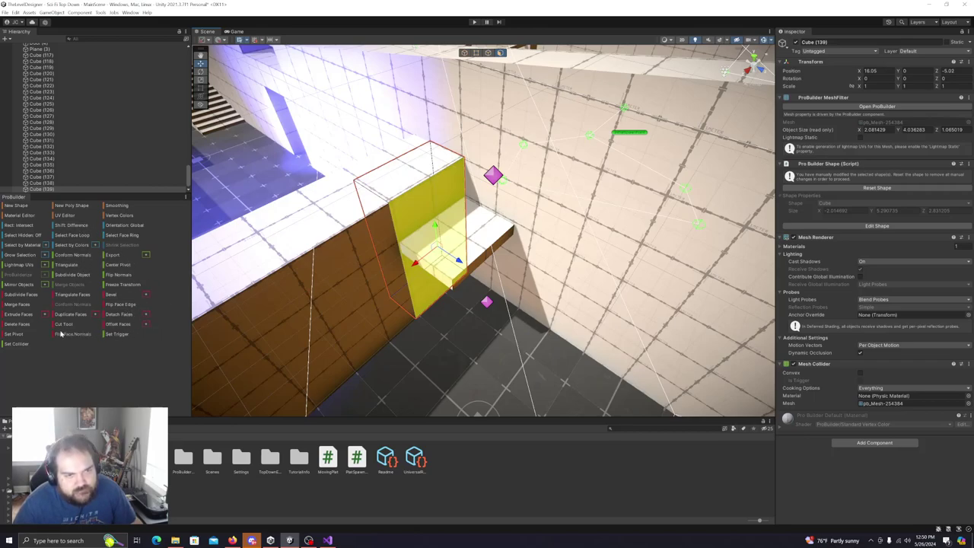
click(20, 315)
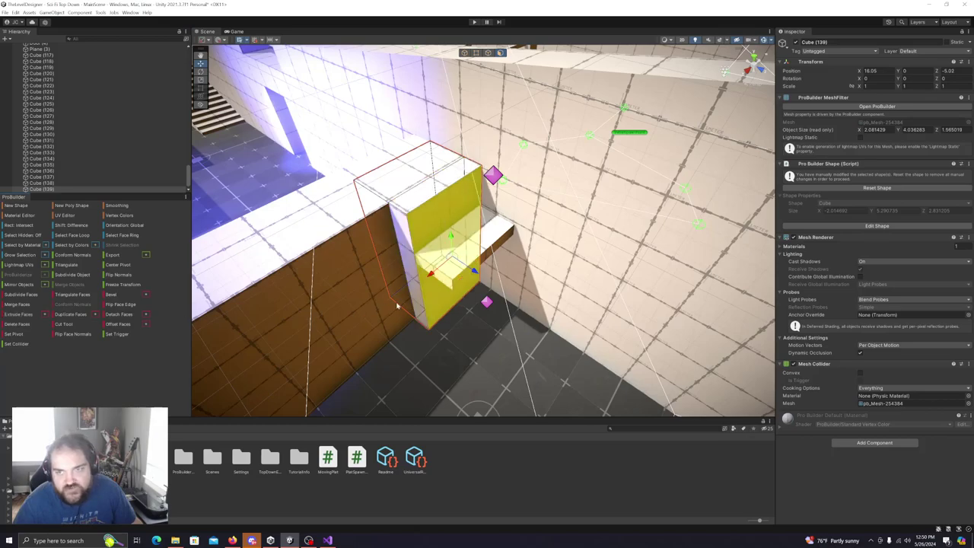
drag(474, 271, 571, 327)
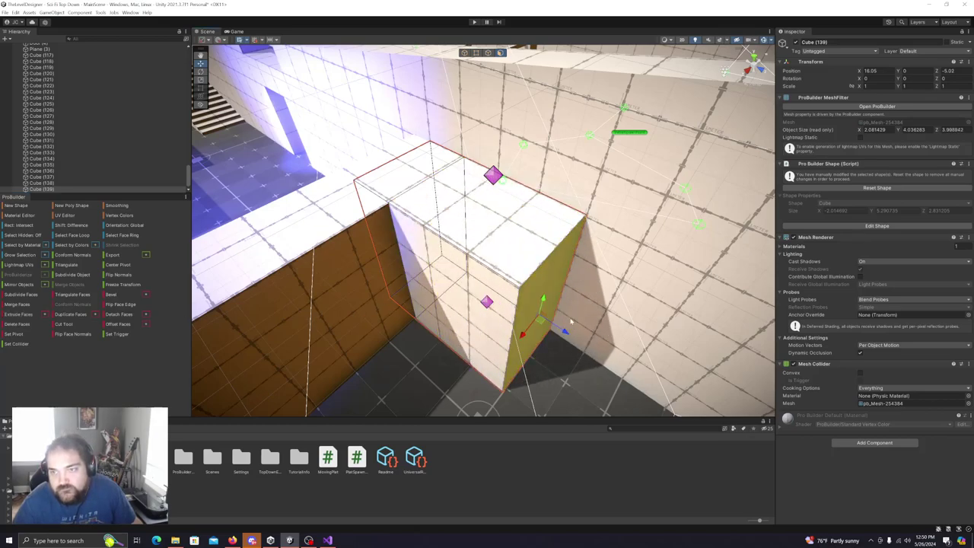
click(487, 52)
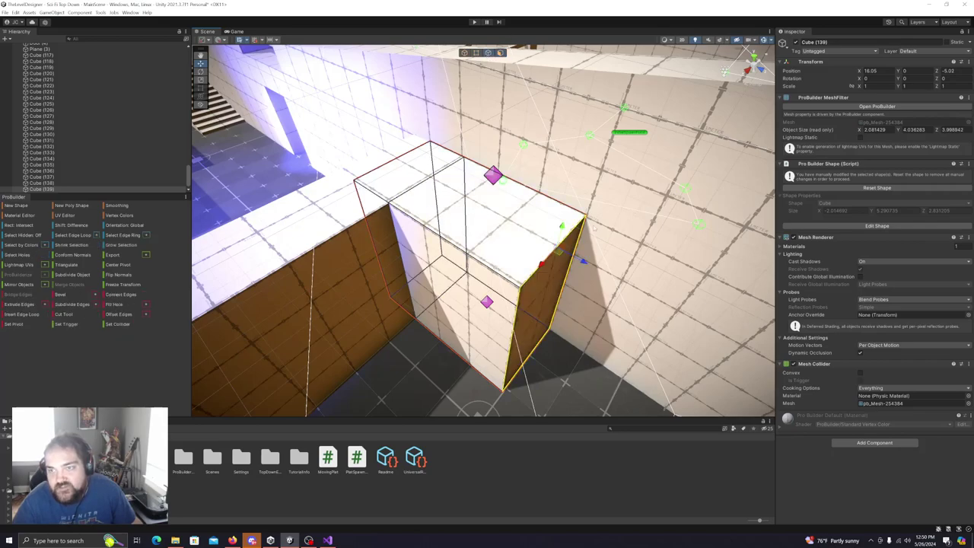
click(528, 278)
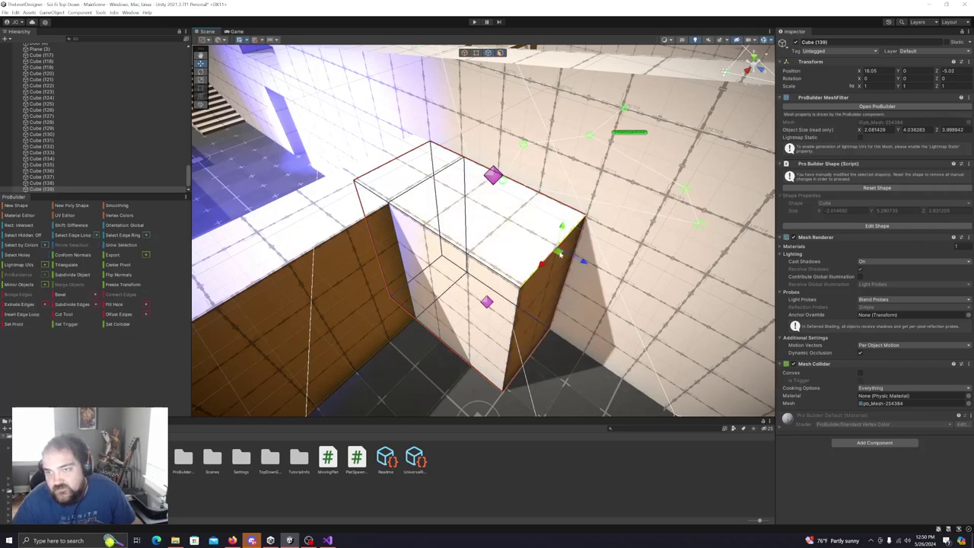
drag(560, 228, 573, 166)
click(556, 251)
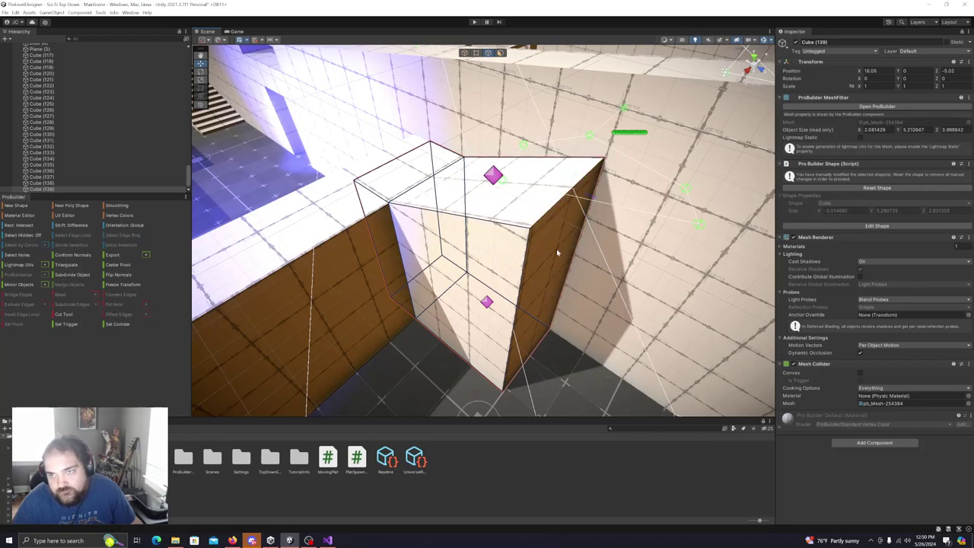
Extrude the ramp's end face and stretch it along the tall wall to a total length of about 28.09.
click(500, 53)
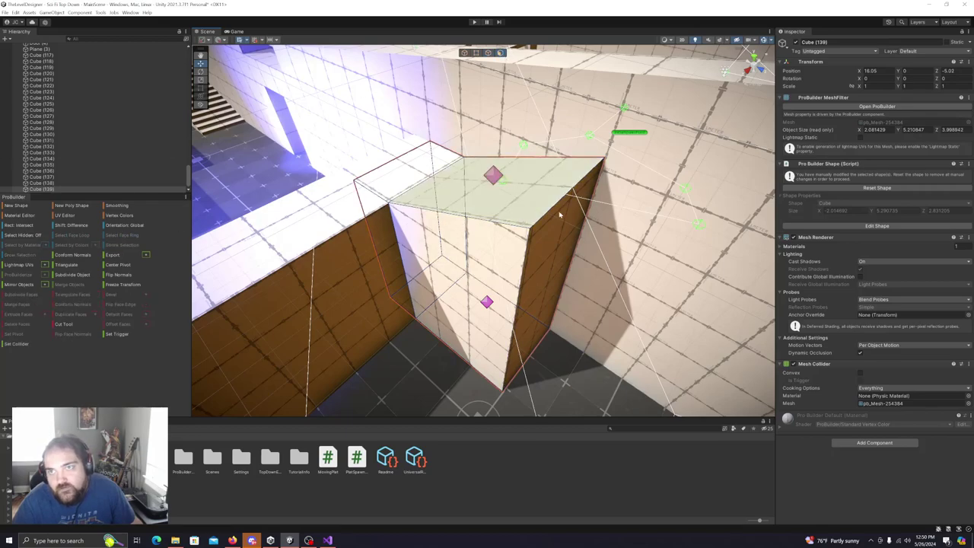
click(537, 253)
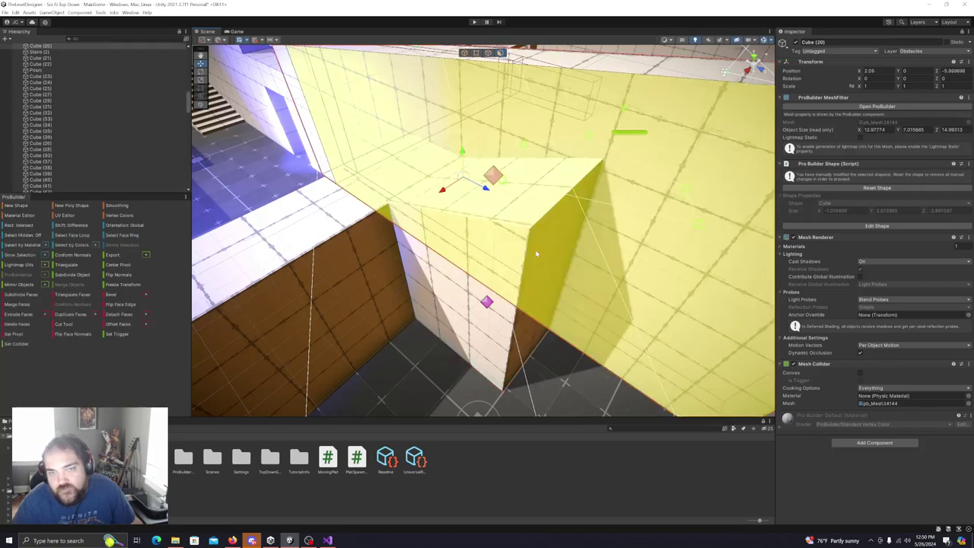
click(13, 314)
key(ctrl+z)
right_drag(578, 261, 515, 264)
click(441, 296)
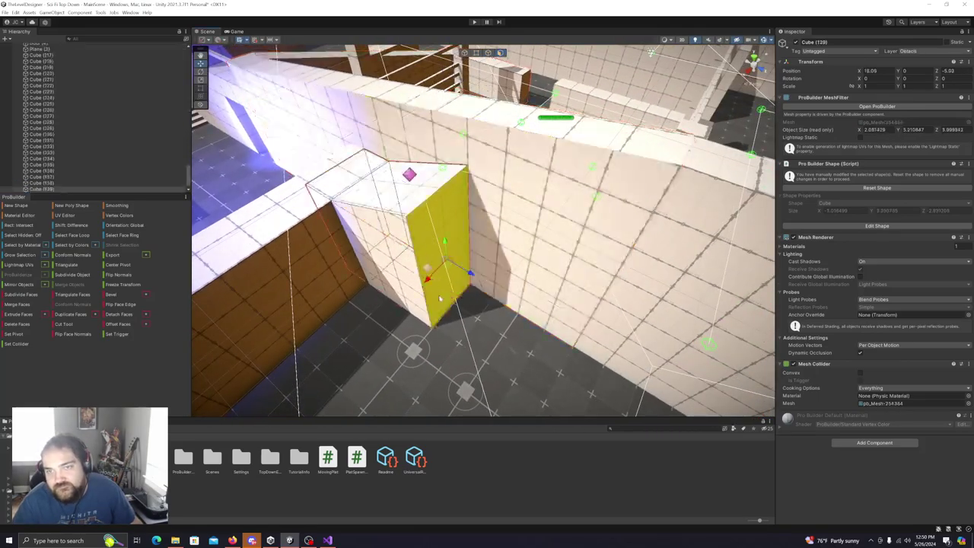
click(16, 317)
right_drag(411, 316, 425, 289)
drag(367, 275, 749, 253)
right_drag(510, 293, 631, 251)
drag(487, 325, 626, 262)
drag(601, 226, 638, 256)
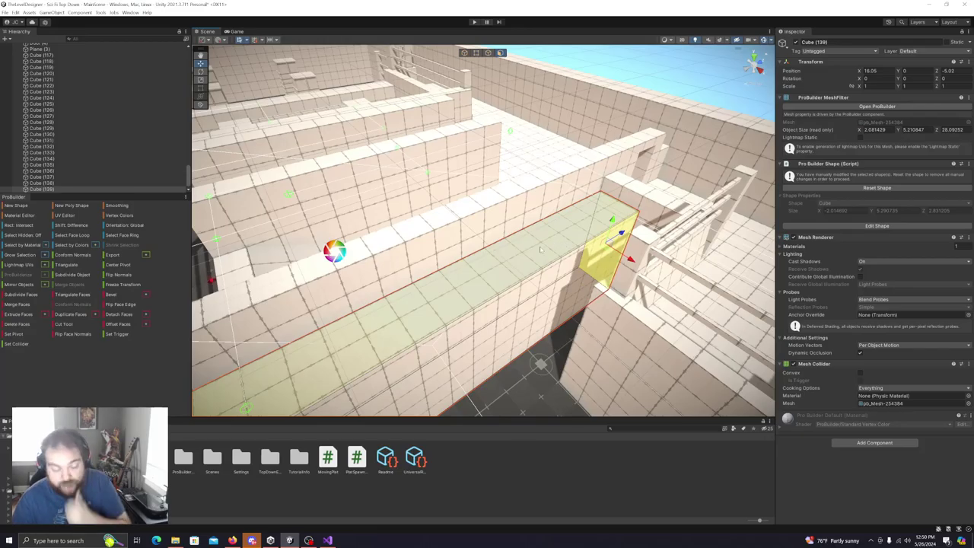
Save the scene with the new walkway.
right_drag(598, 308, 580, 295)
key(s)
click(5, 13)
click(18, 46)
Run the game and watch the moving platforms travel between their waypoints in the scene view.
right_drag(525, 271, 539, 6)
click(476, 22)
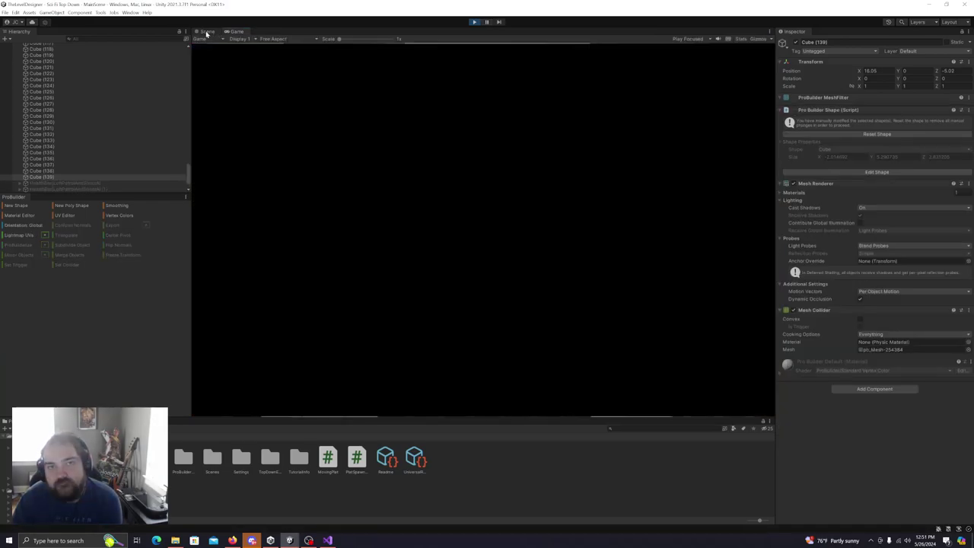
click(207, 32)
mouse_move(582, 286)
right_down()
mouse_move(599, 300)
mouse_move(583, 282)
mouse_move(592, 283)
right_up()
key(w)
key(w)
key(a)
right_drag(592, 283, 629, 279)
key(d)
key(d)
key(a)
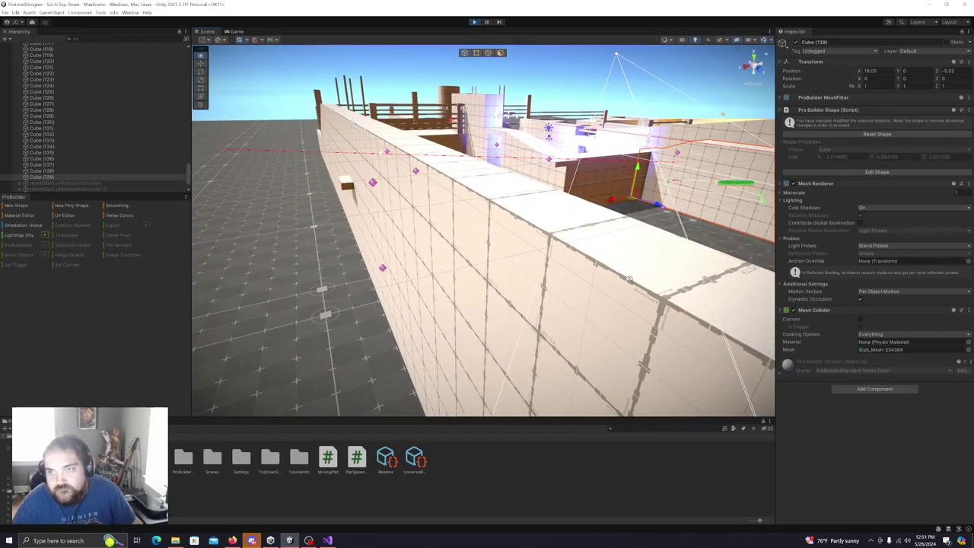
Expand the Moving Plat Group and select MovePlat (2), (3), (4) and (5) together to follow them in the running scene.
scroll(102, 130, up, 15)
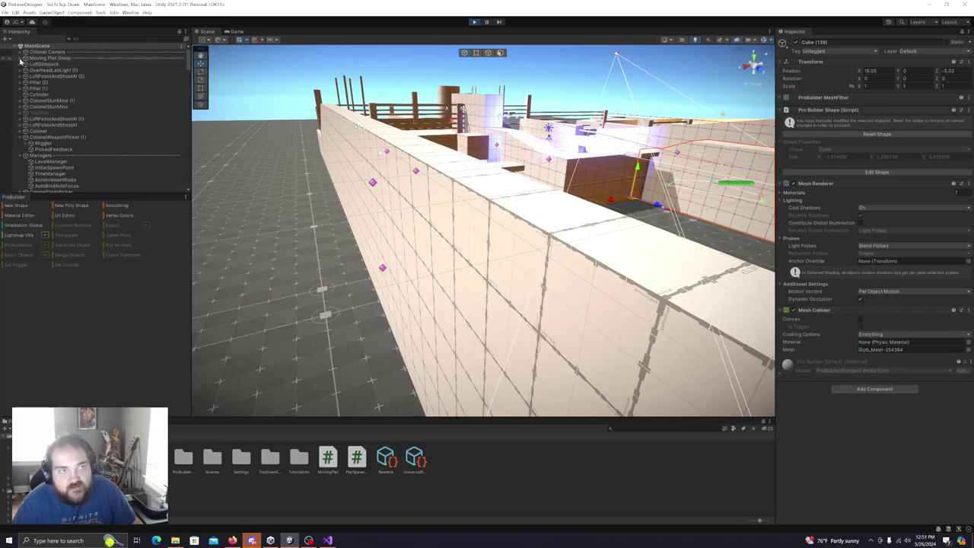
click(20, 58)
click(50, 76)
shift+click(55, 95)
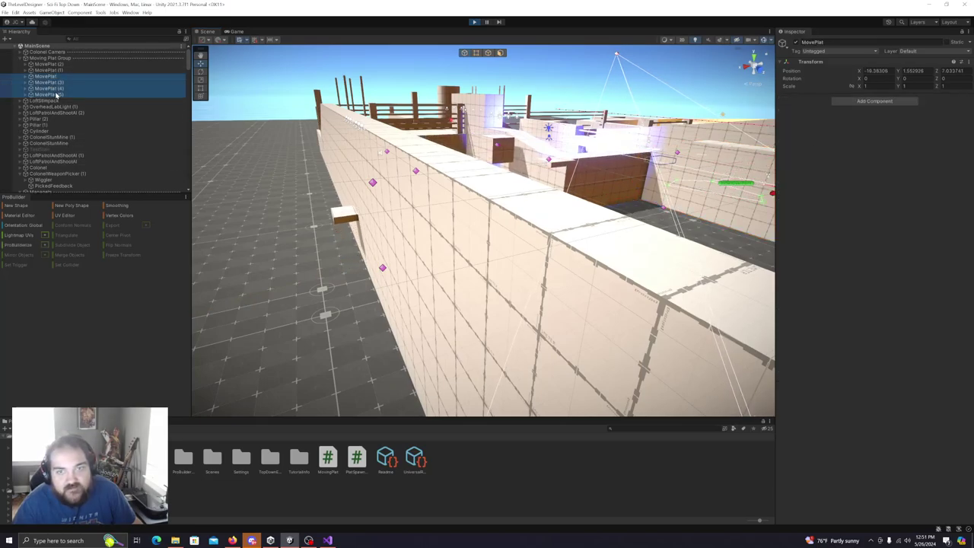
right_drag(528, 207, 476, 213)
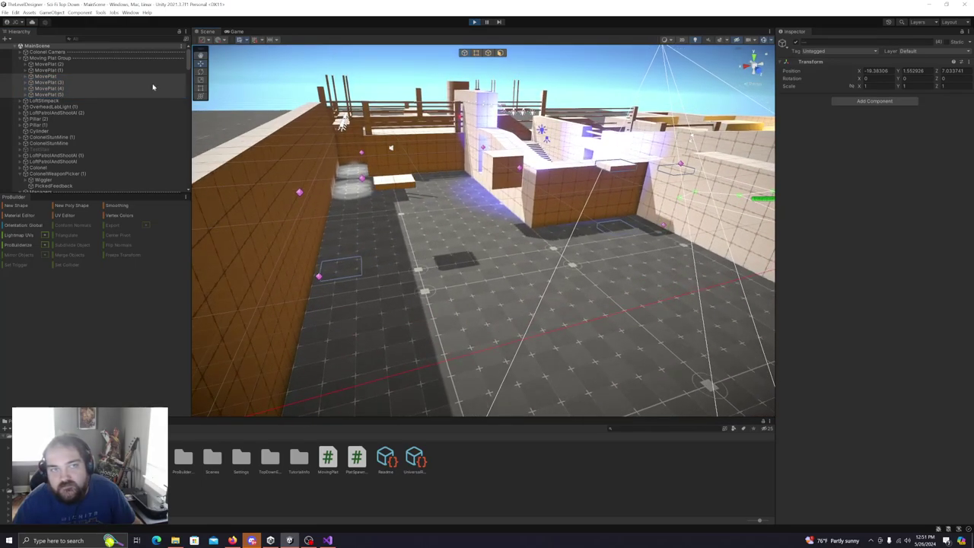
click(61, 65)
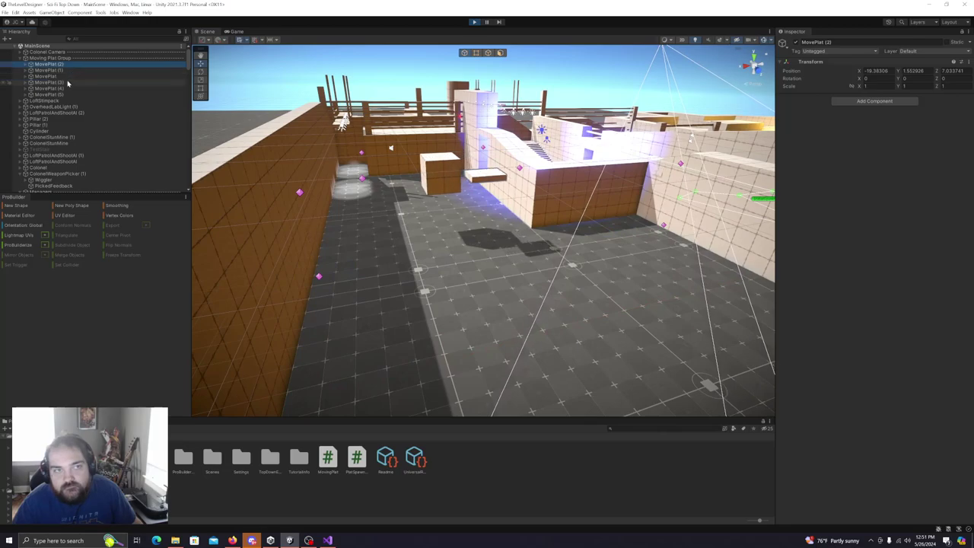
ctrl+click(67, 82)
ctrl+click(67, 88)
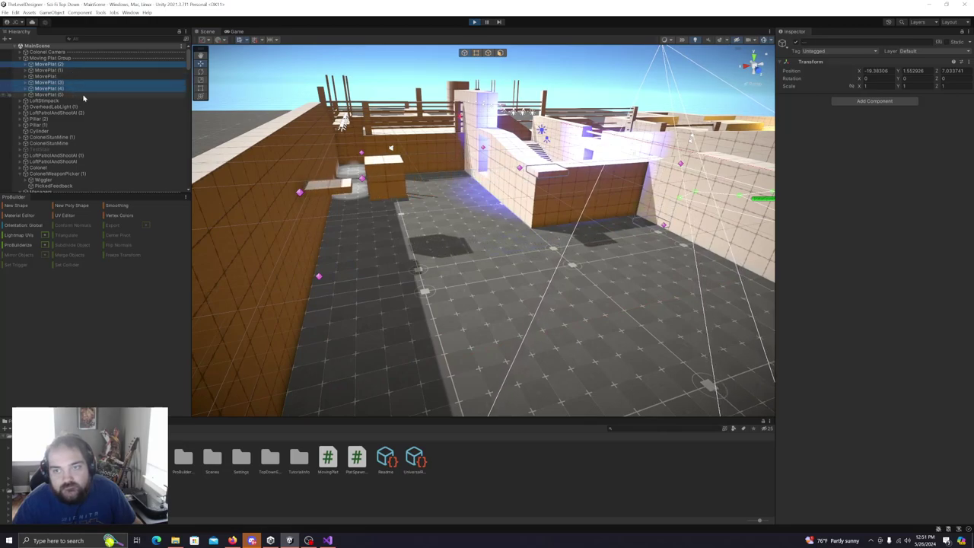
ctrl+click(67, 94)
Watch the selected platforms circulate around the room from several angles and end the play test.
alt+drag(555, 293, 543, 207)
right_drag(543, 205, 524, 236)
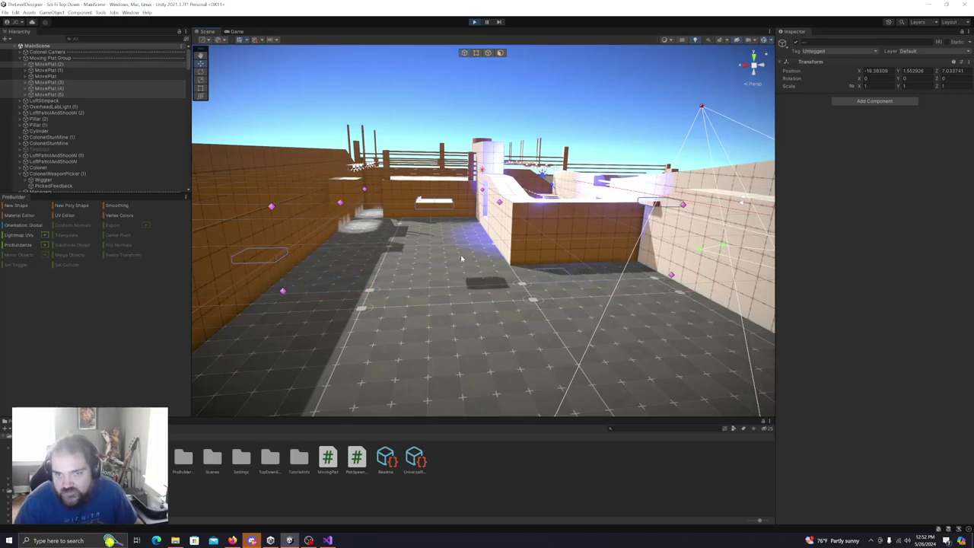
alt+drag(460, 254, 484, 169)
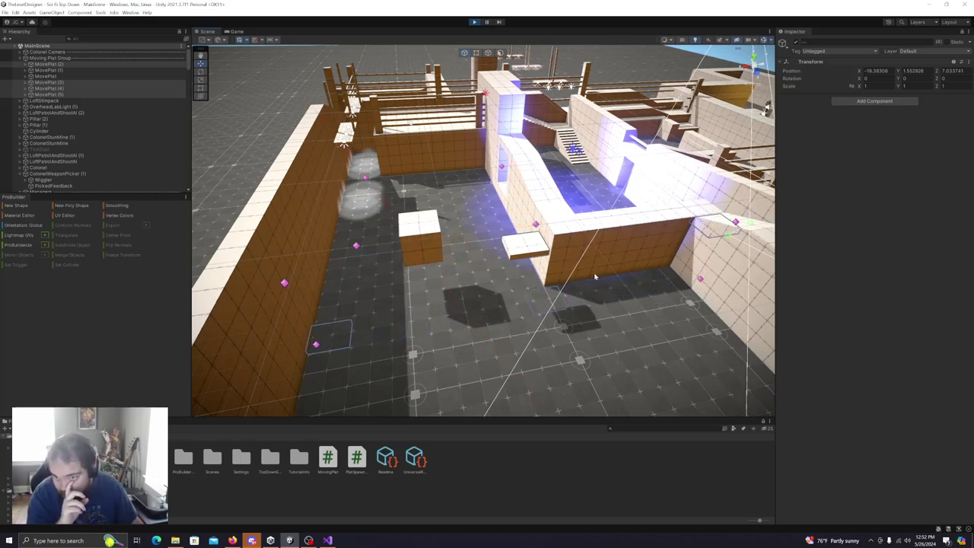
mouse_move(497, 283)
right_down()
mouse_move(532, 303)
mouse_move(499, 295)
right_up()
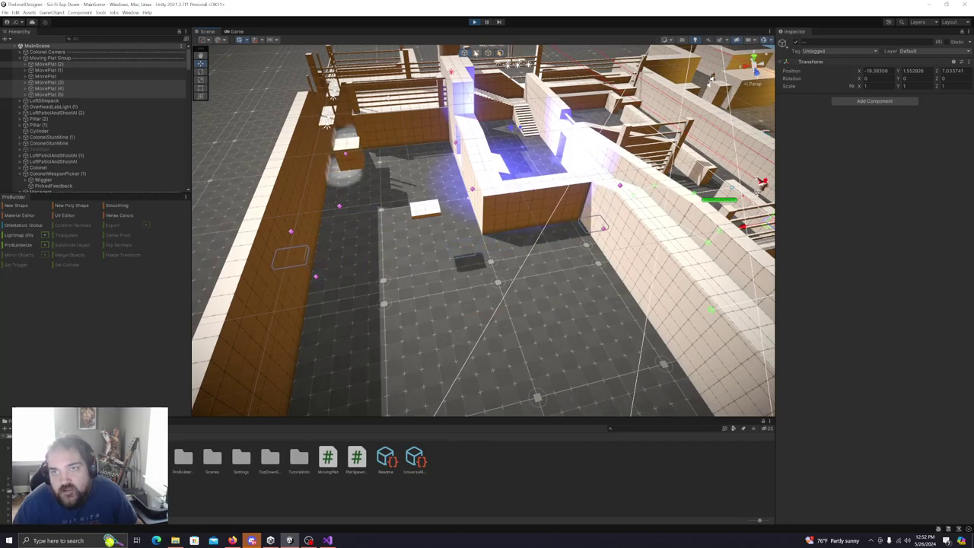
click(475, 23)
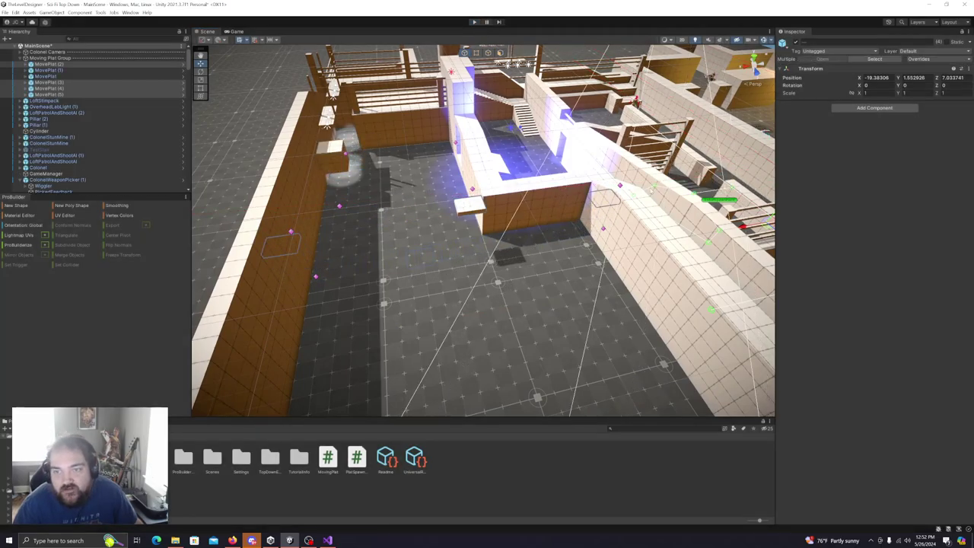
Draw a cube about 5.92 by 5.03 by 8.76 on the floor between the low inner wall and the outer wall ramp.
right_drag(467, 246, 634, 239)
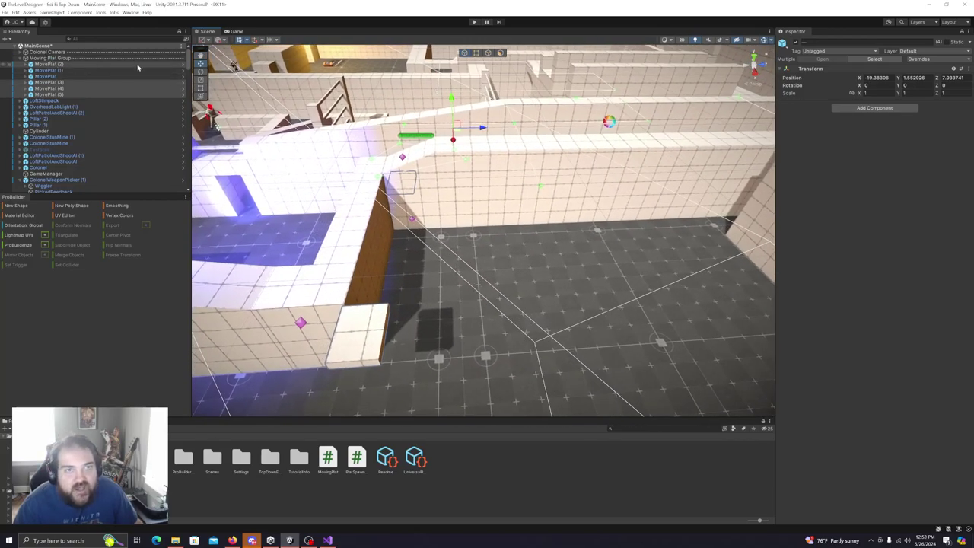
click(23, 206)
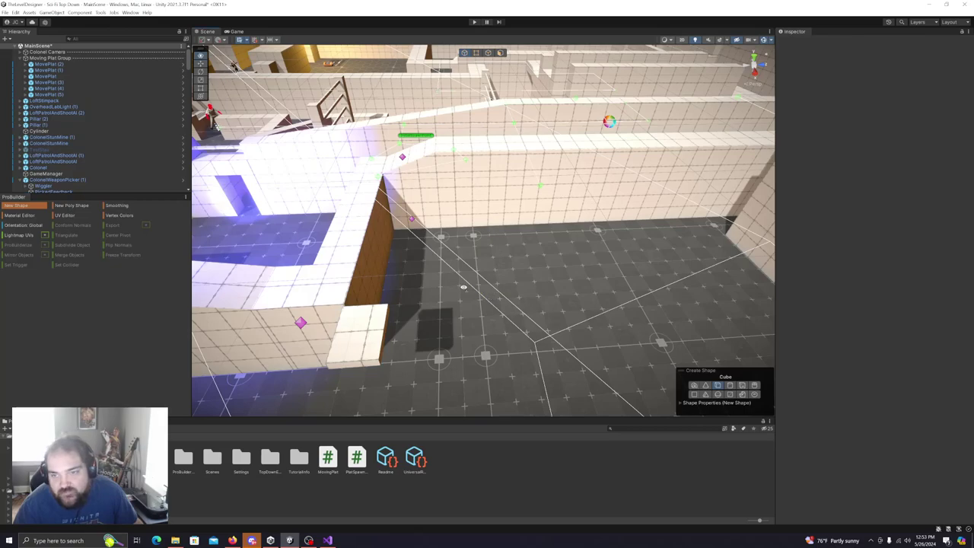
scroll(460, 286, up, 5)
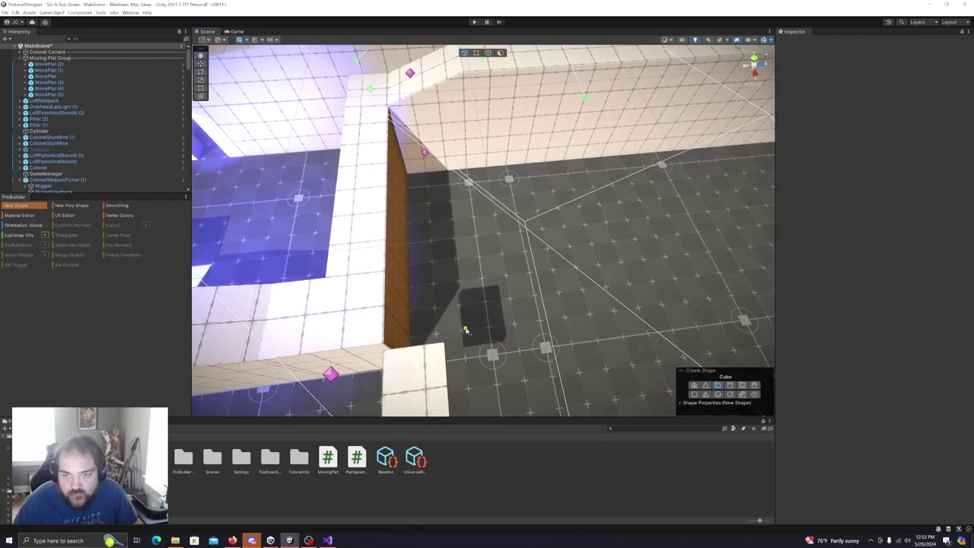
drag(468, 330, 632, 185)
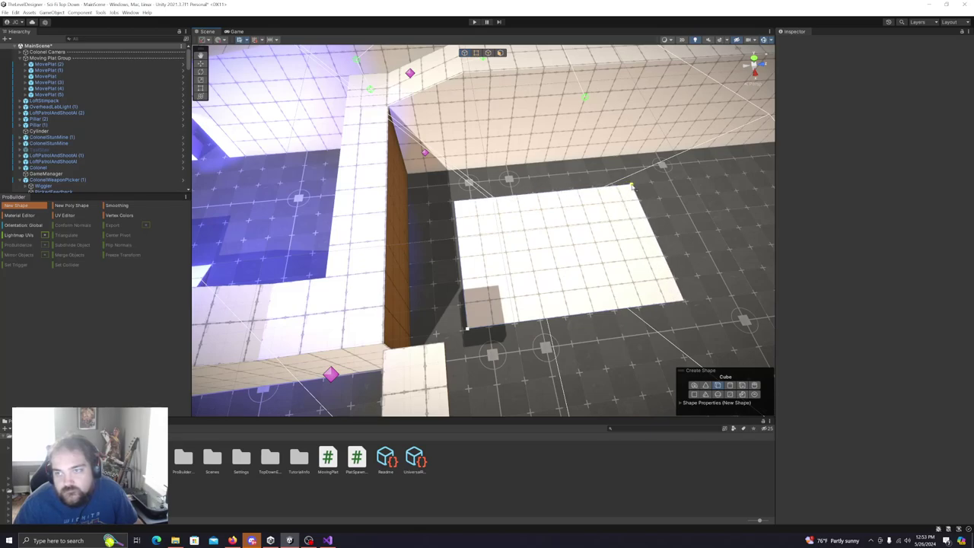
click(662, 90)
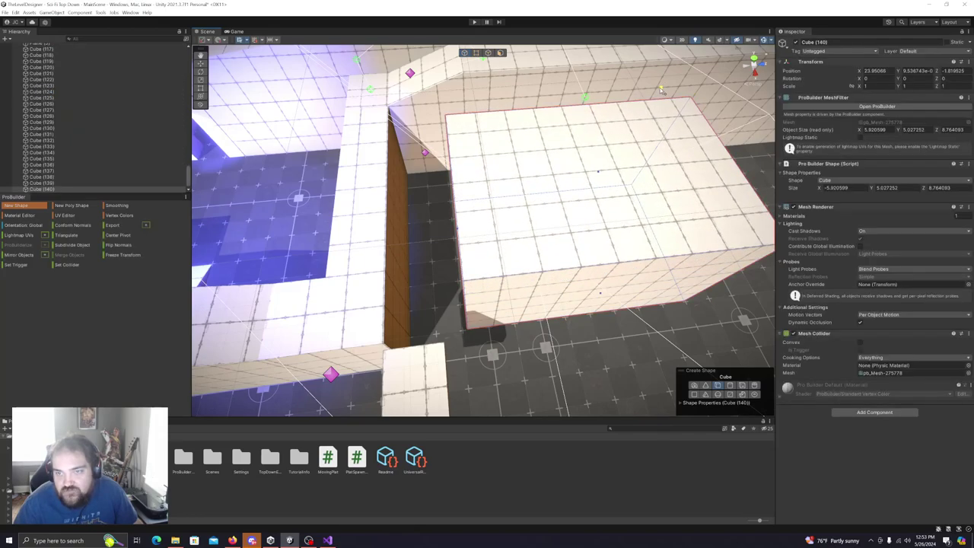
key(s)
right_drag(519, 178, 554, 185)
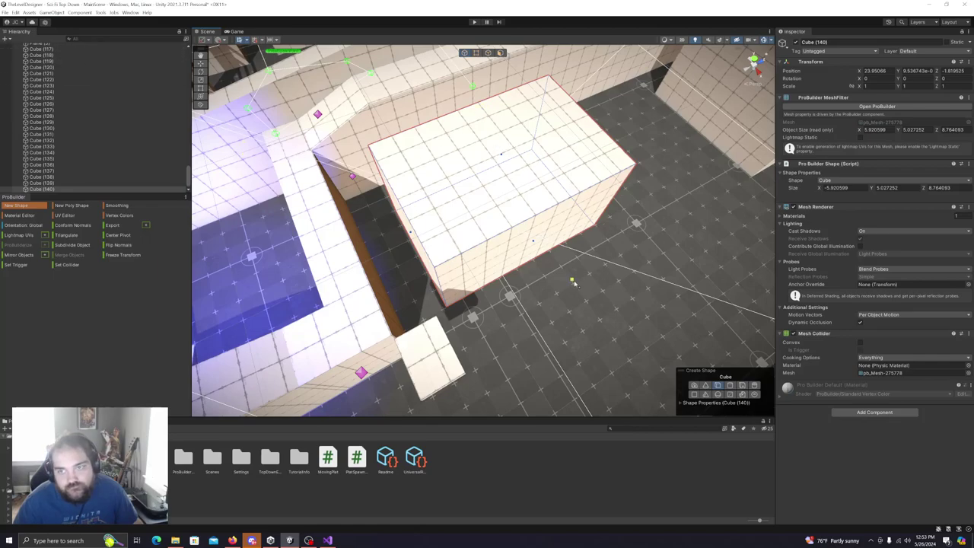
scroll(69, 76, up, 10)
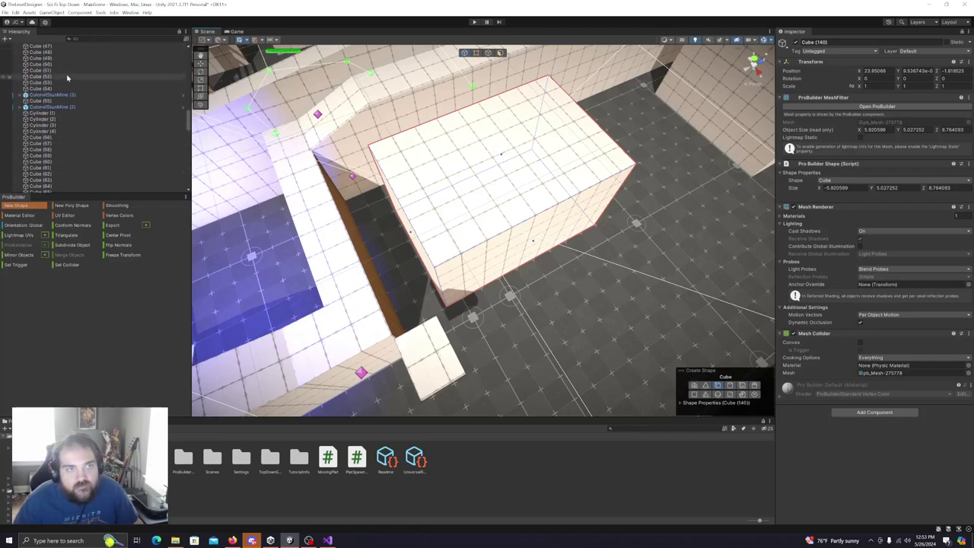
click(55, 52)
Inspect the new block next to the platform path and save the scene.
alt+drag(485, 259, 614, 250)
scroll(615, 276, down, 5)
right_drag(612, 250, 624, 230)
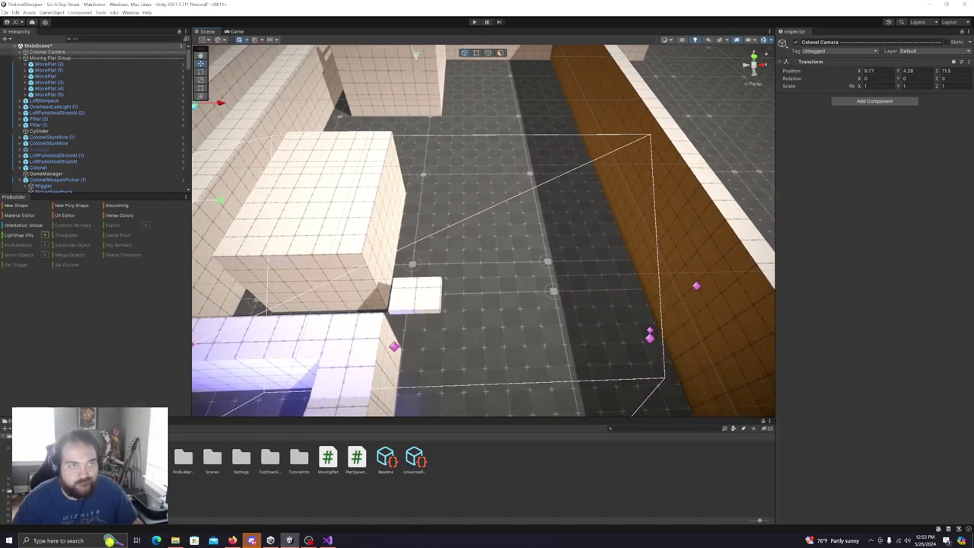
click(5, 12)
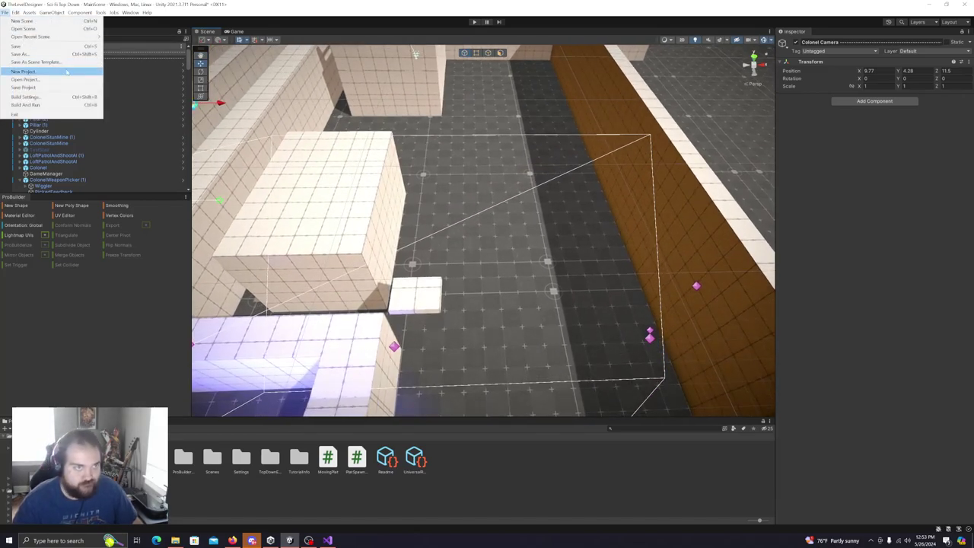
click(26, 47)
Run the game briefly, stop it, and set the game view to Play Maximized.
right_drag(454, 182, 516, 52)
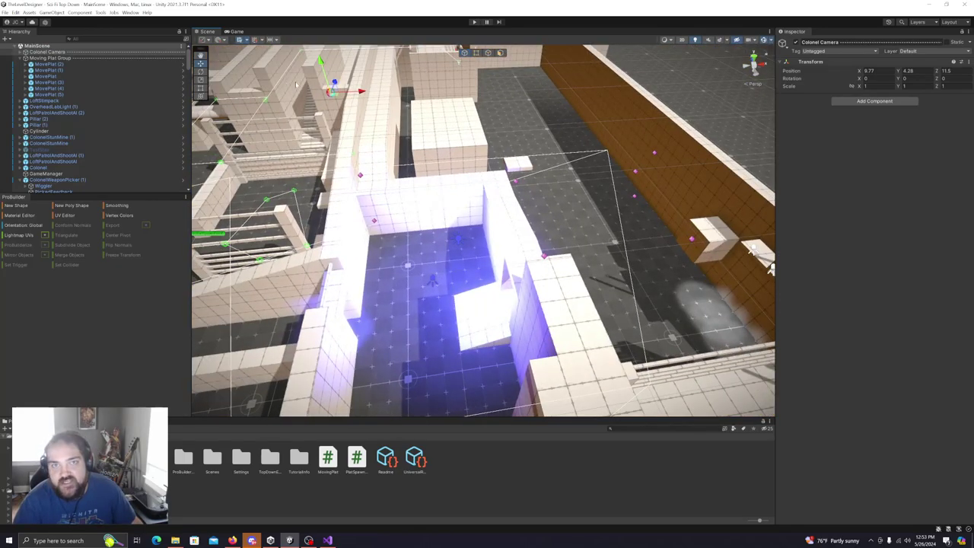
click(473, 22)
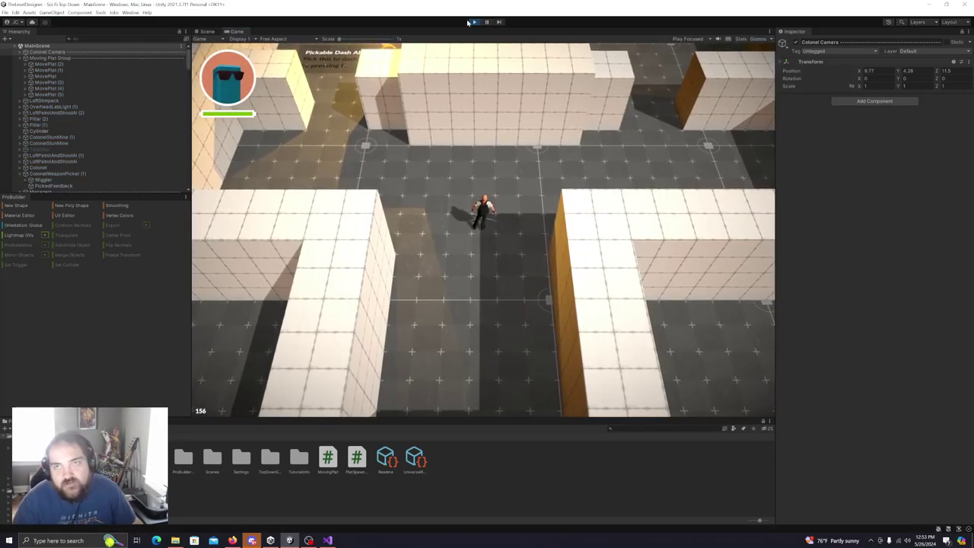
click(470, 23)
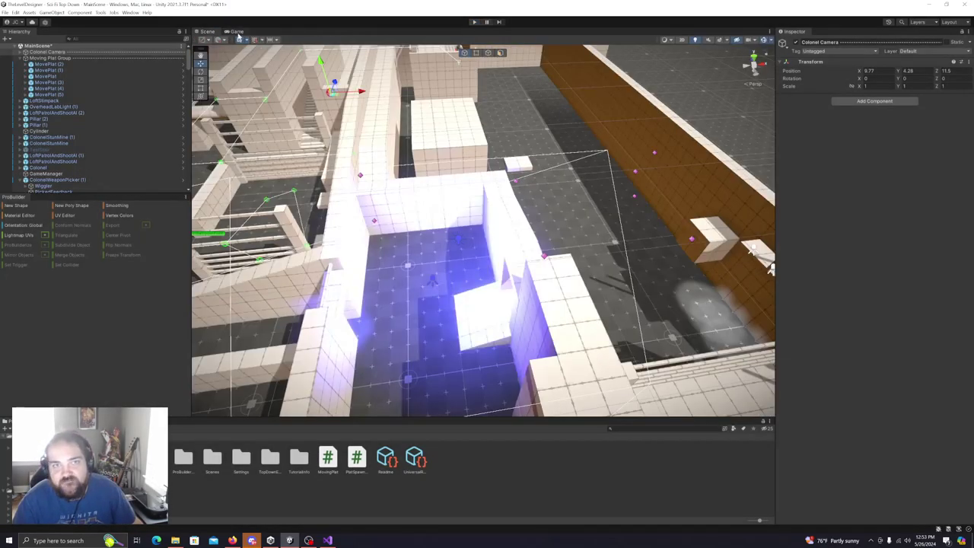
click(237, 32)
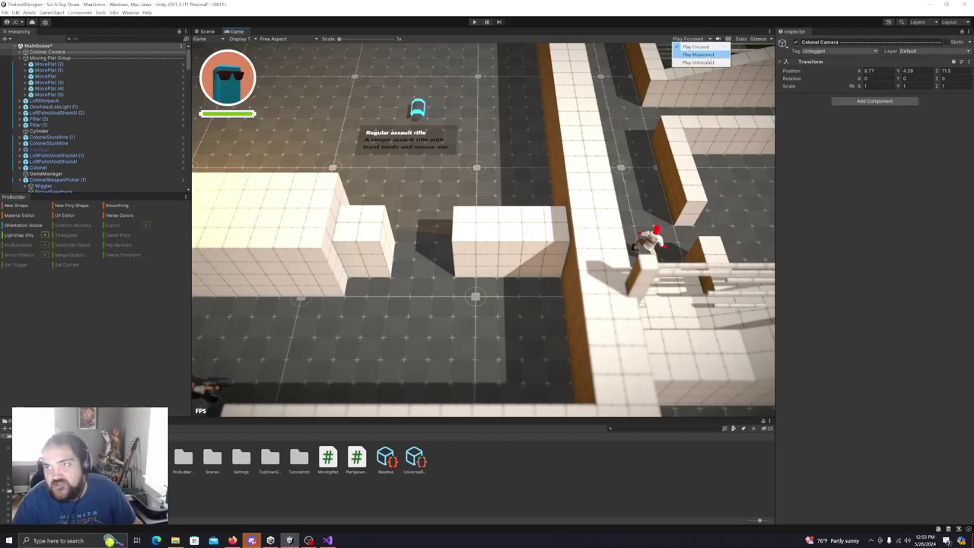
click(699, 55)
click(206, 32)
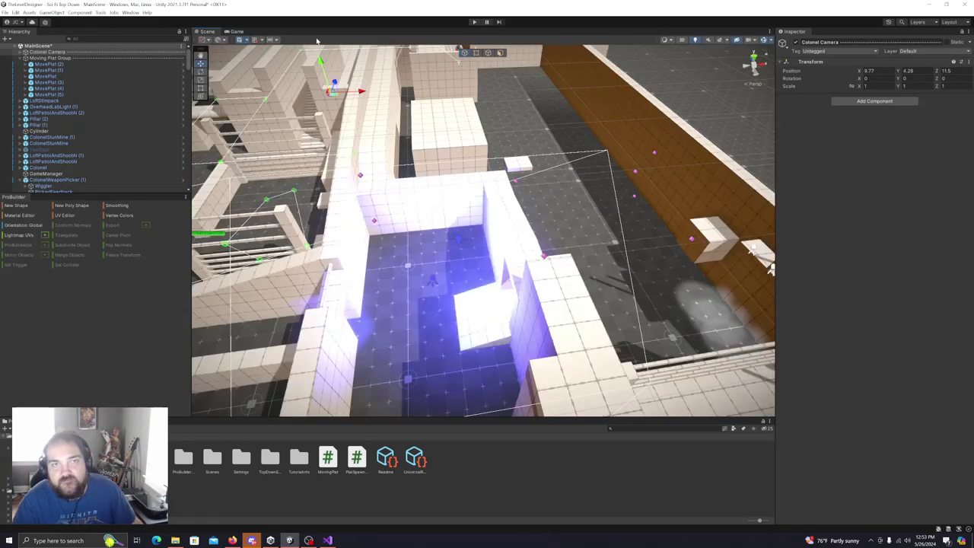
Run the game maximized and try to get the character from the railed deck onto the hanging platforms.
click(474, 23)
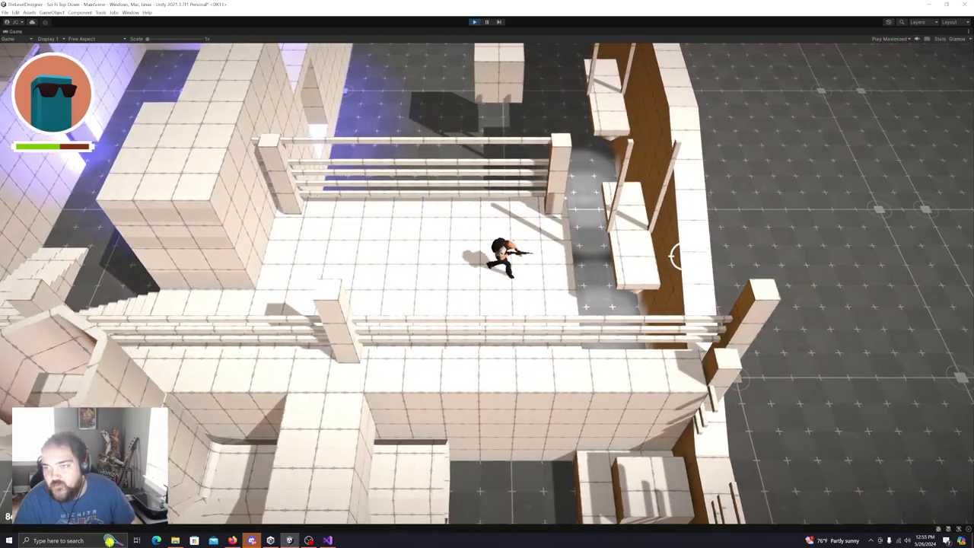
key(s)
key(w)
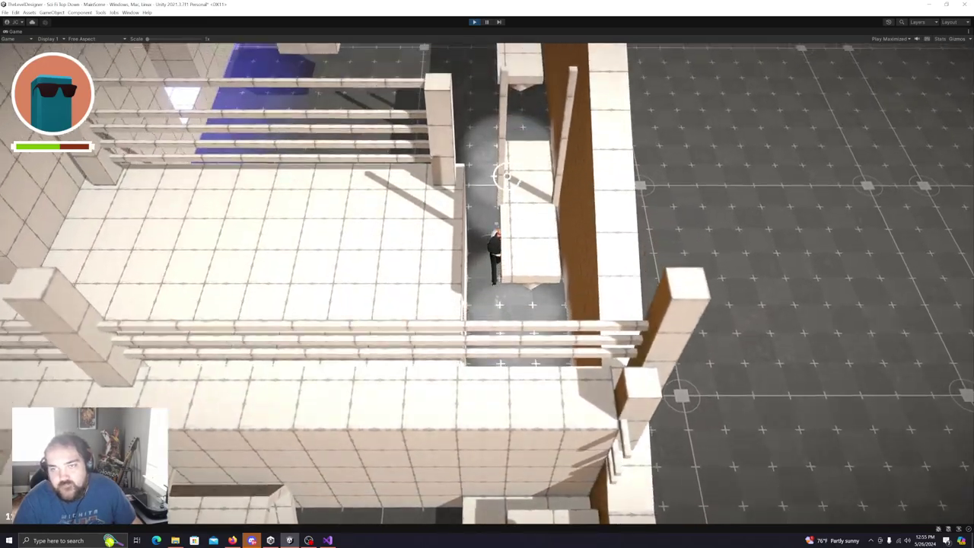
key(w)
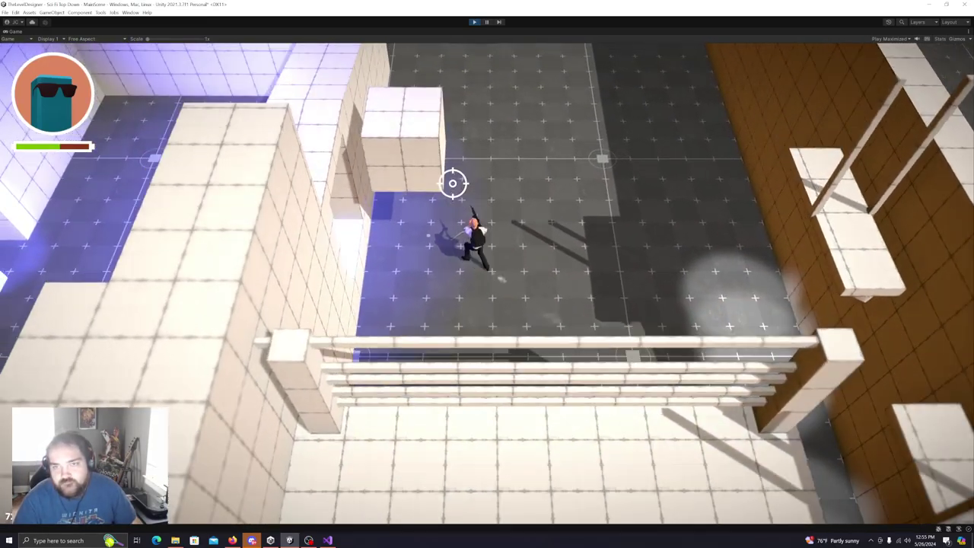
Walk the character back through the blue-lit room and up the stairs to the railed deck.
key(w)
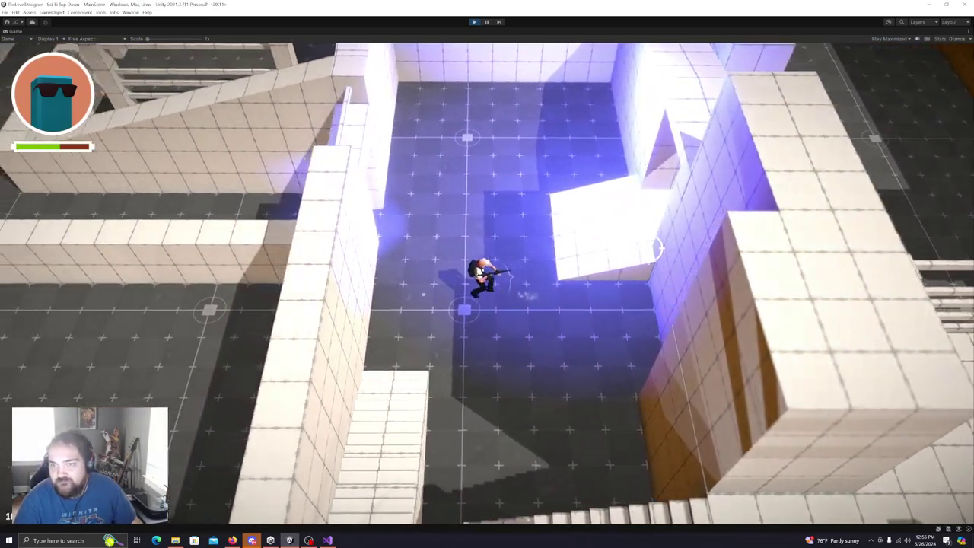
key(s)
key(d)
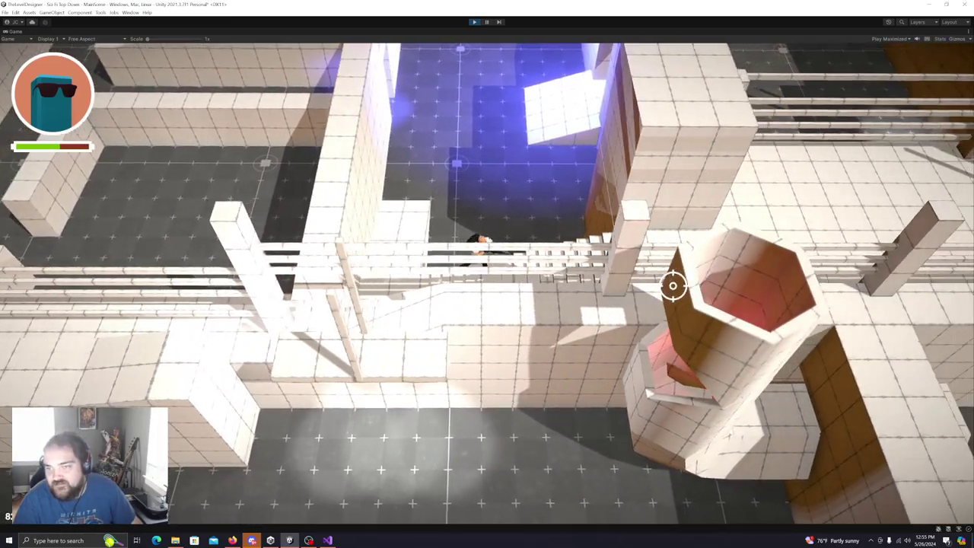
key(d)
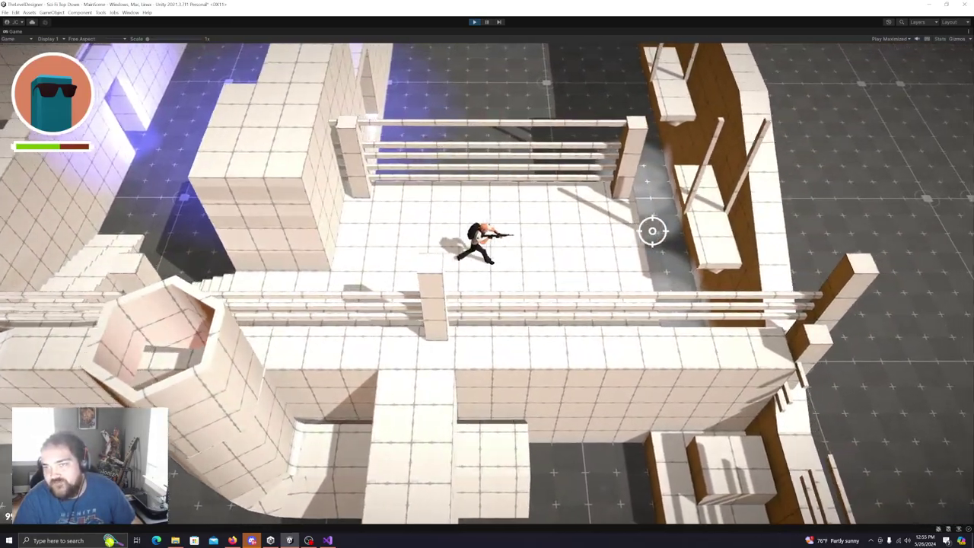
Run the character across the railed deck onto the hanging platforms and try to continue onto the moving block.
key(s)
key(d)
key(a)
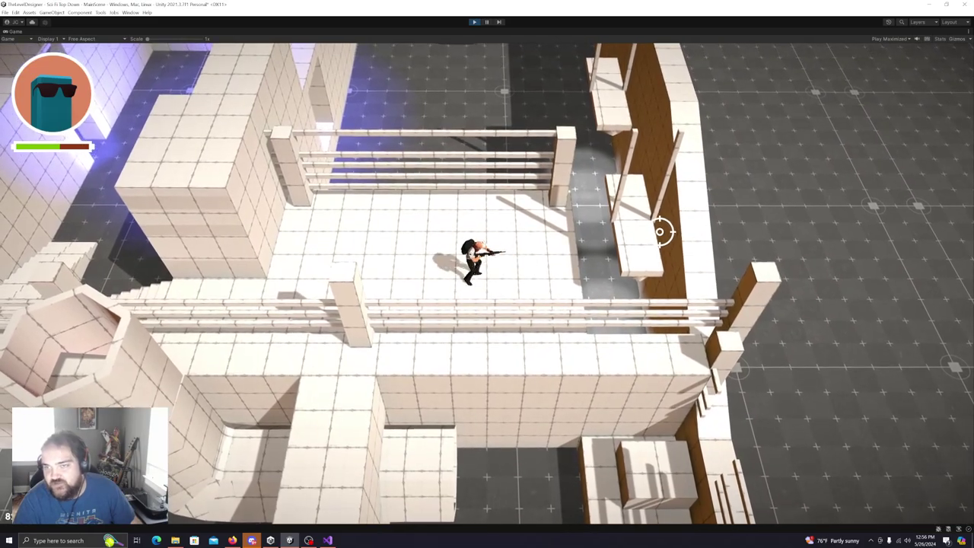
key(d)
key(d)
key(space)
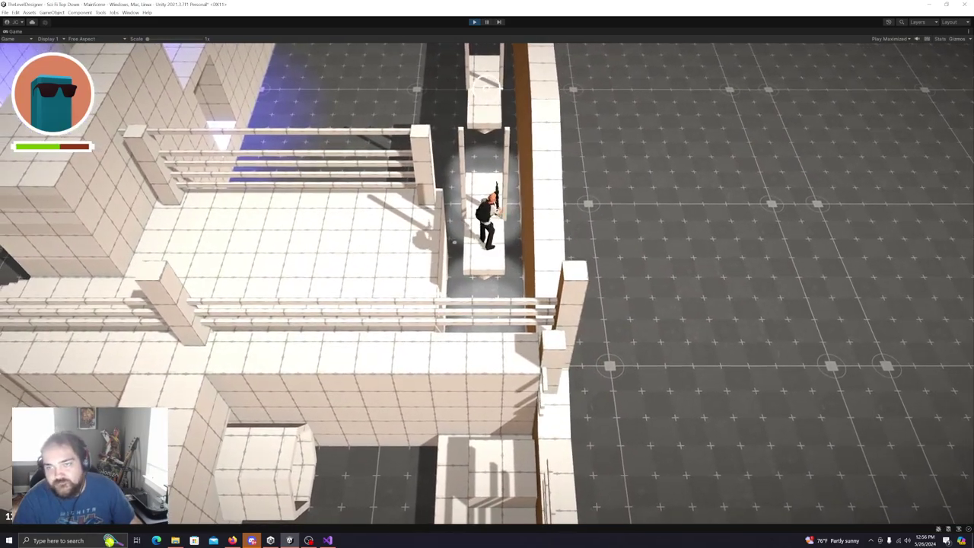
key(w)
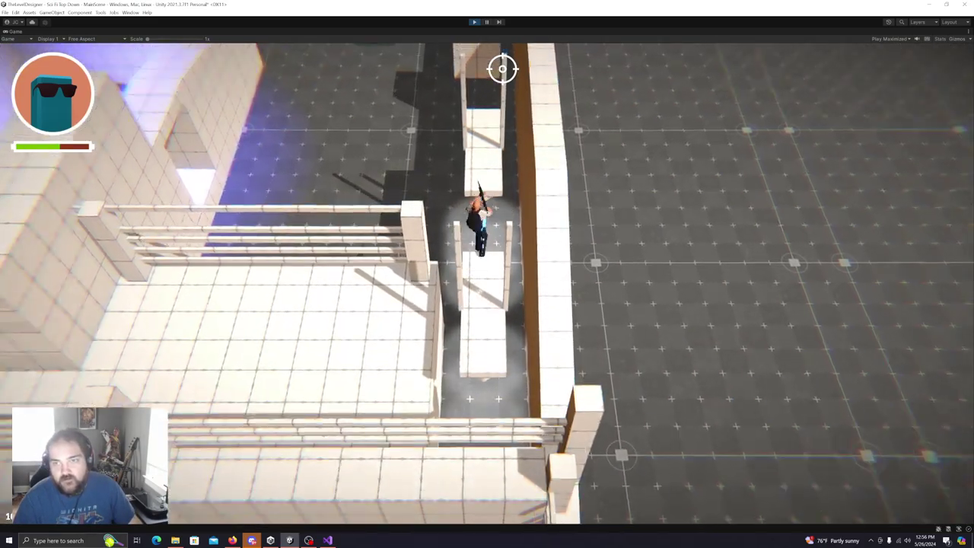
key(w)
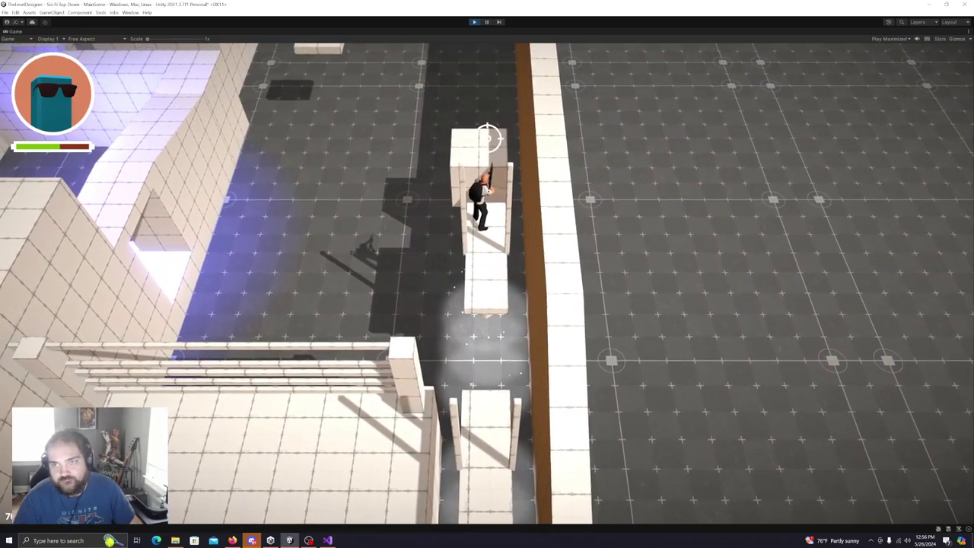
key(w)
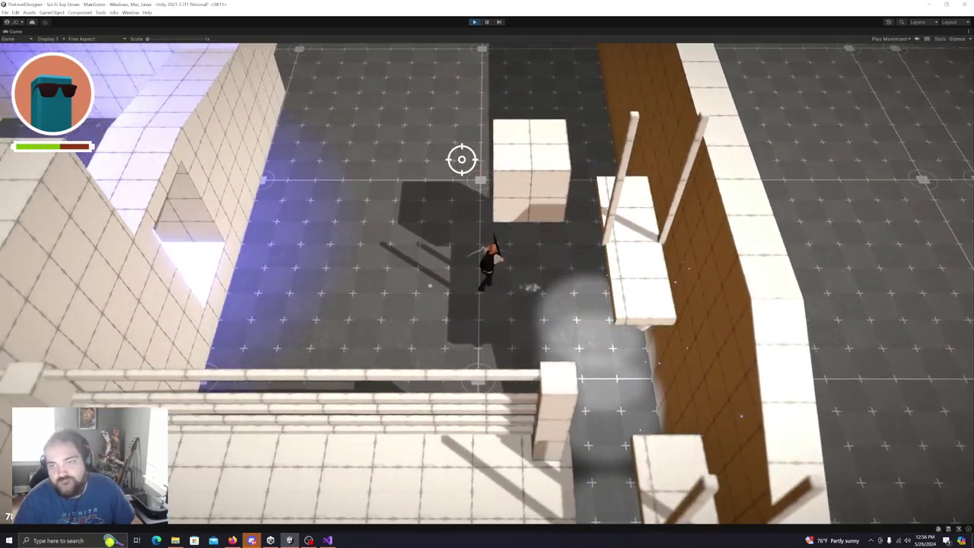
Bring the character back through the blue-lit room and up the stairs to the railed deck.
key(a)
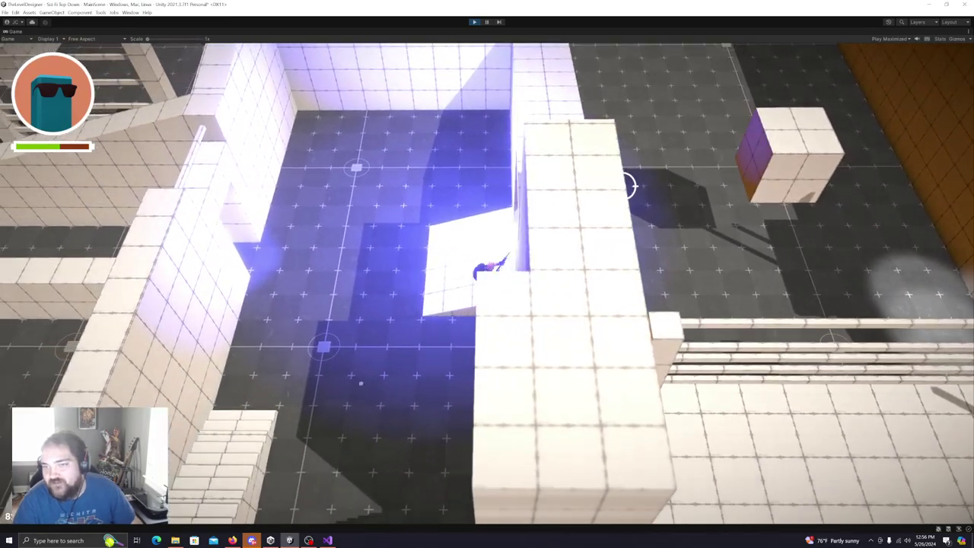
key(s)
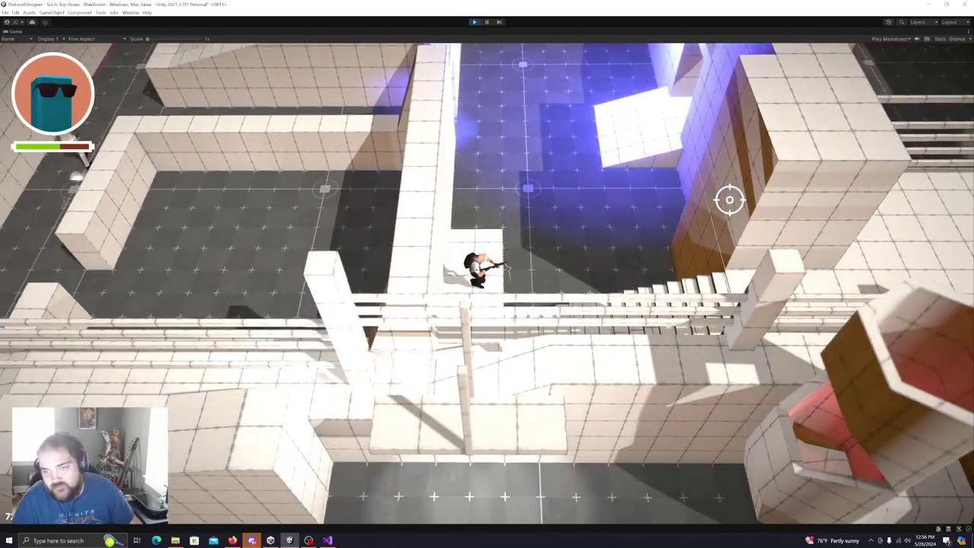
key(d)
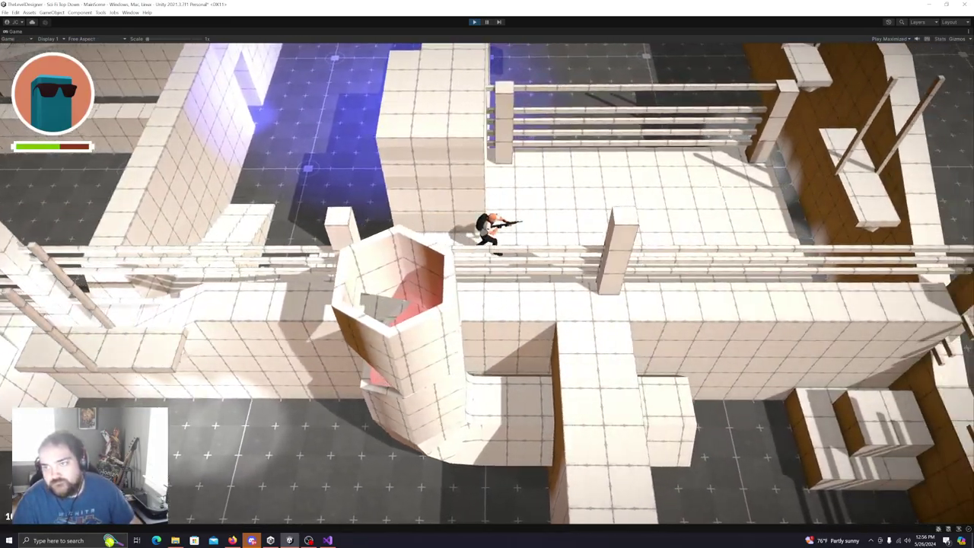
Cross the hanging platforms onto the moving block, ride it past the blue-lit room, and advance onto the next platform.
key(d)
key(w)
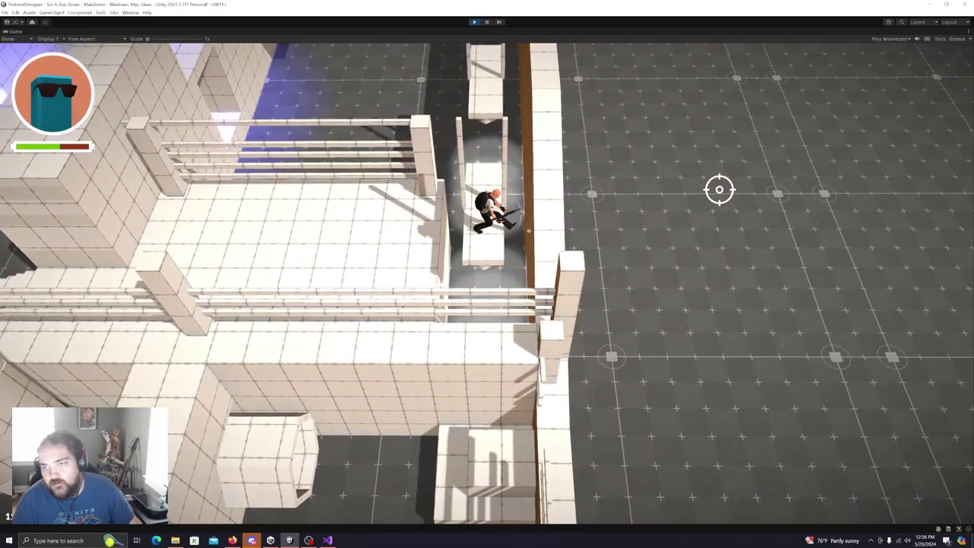
key(w)
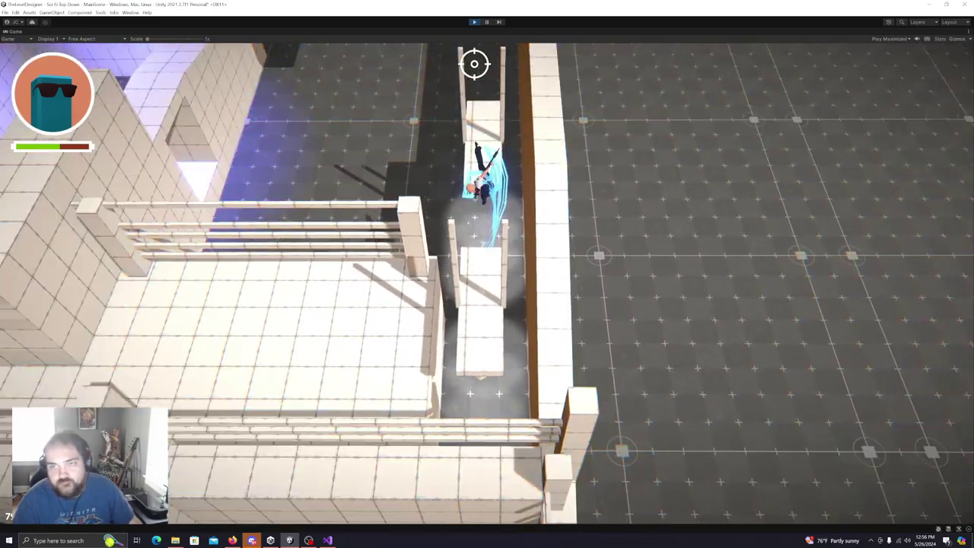
key(w)
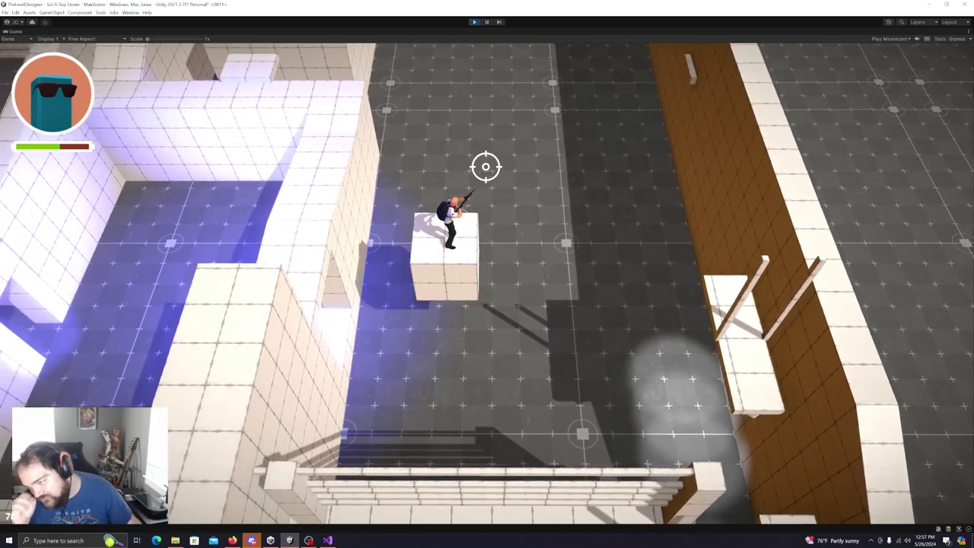
key(a)
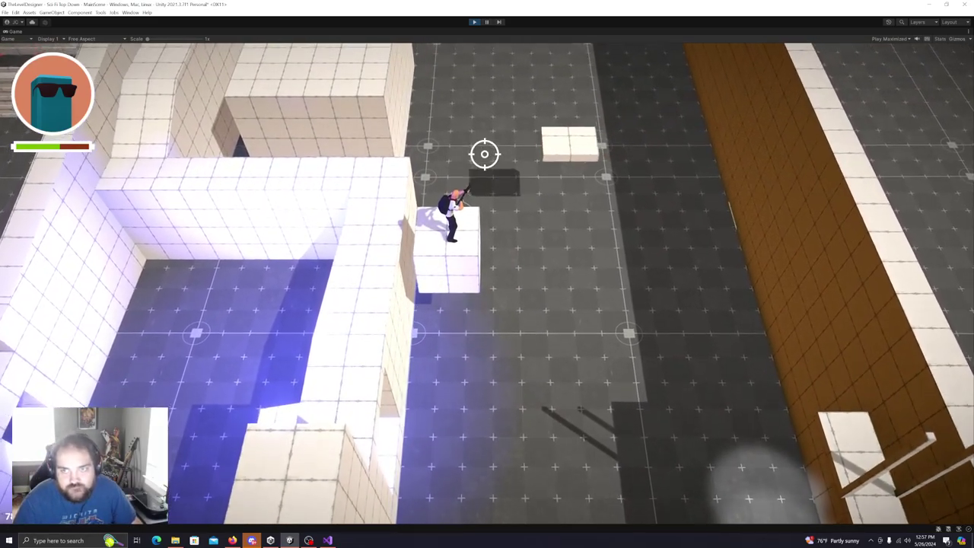
key(w)
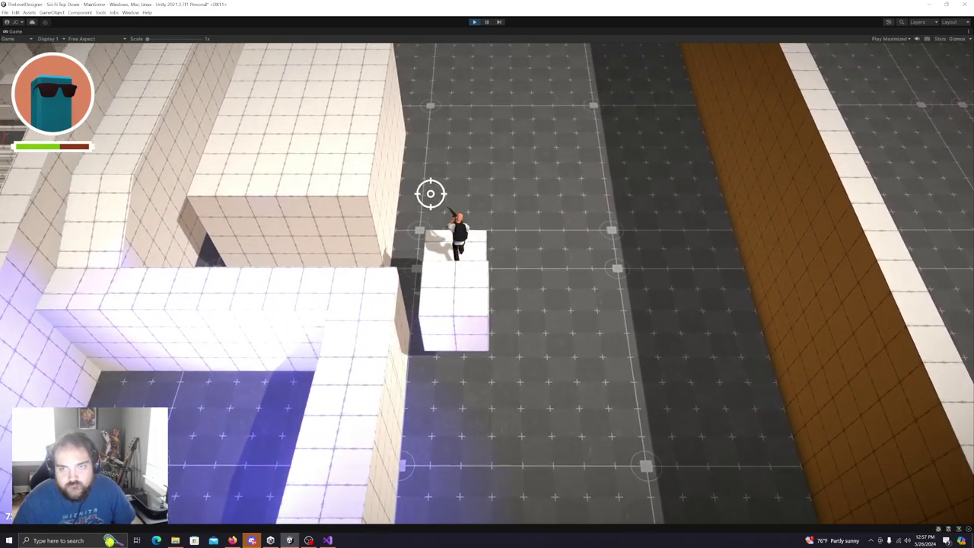
Try to get off at the large block behind the blue-lit room, walk back to open floor, and stop the game.
key(a)
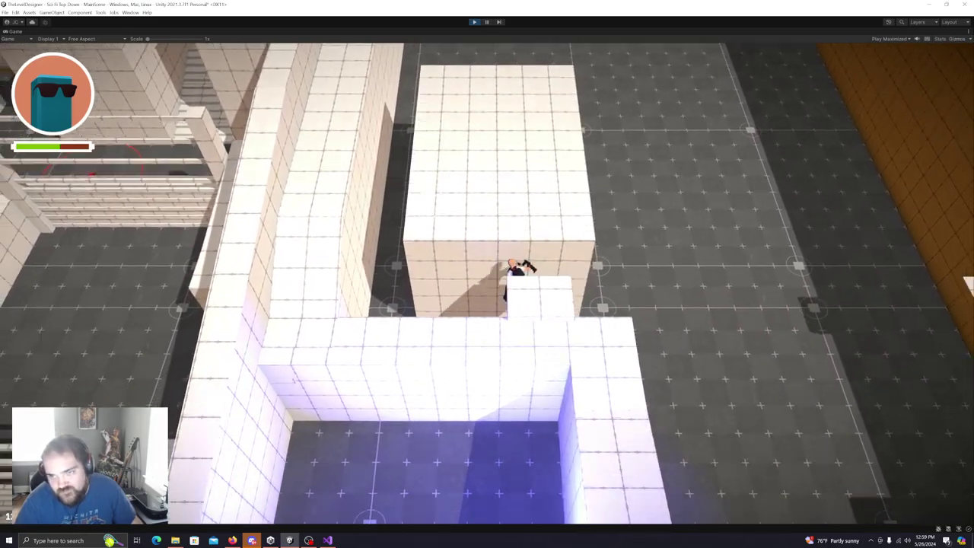
key(s)
key(d)
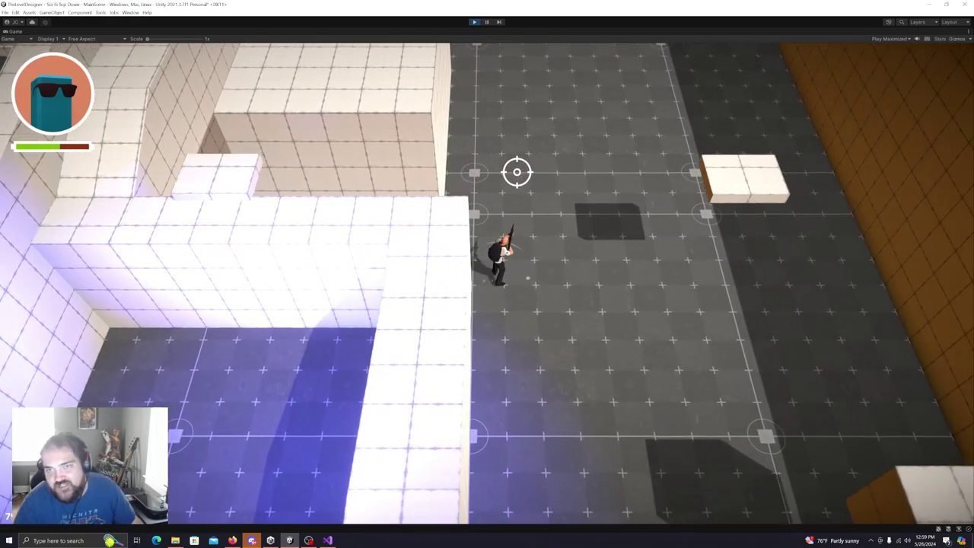
key(Escape)
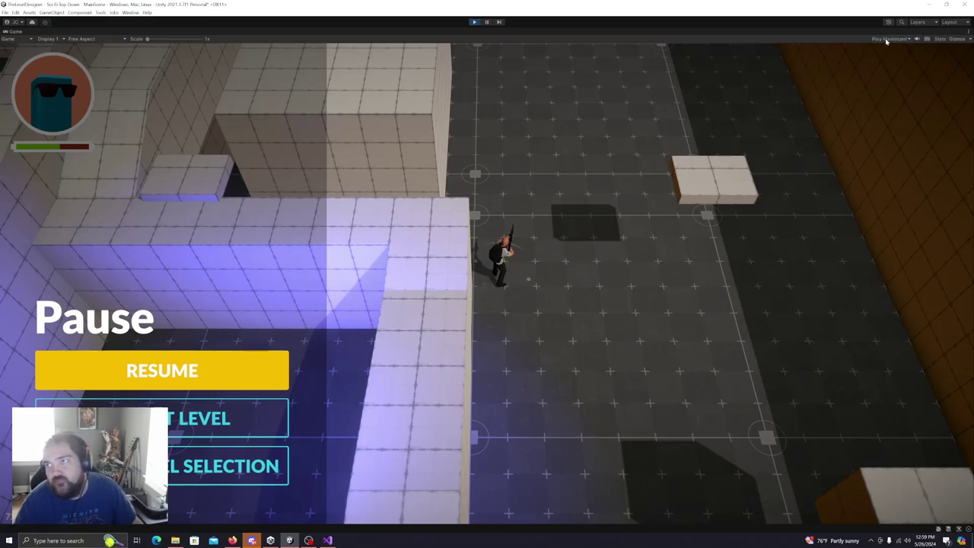
click(474, 21)
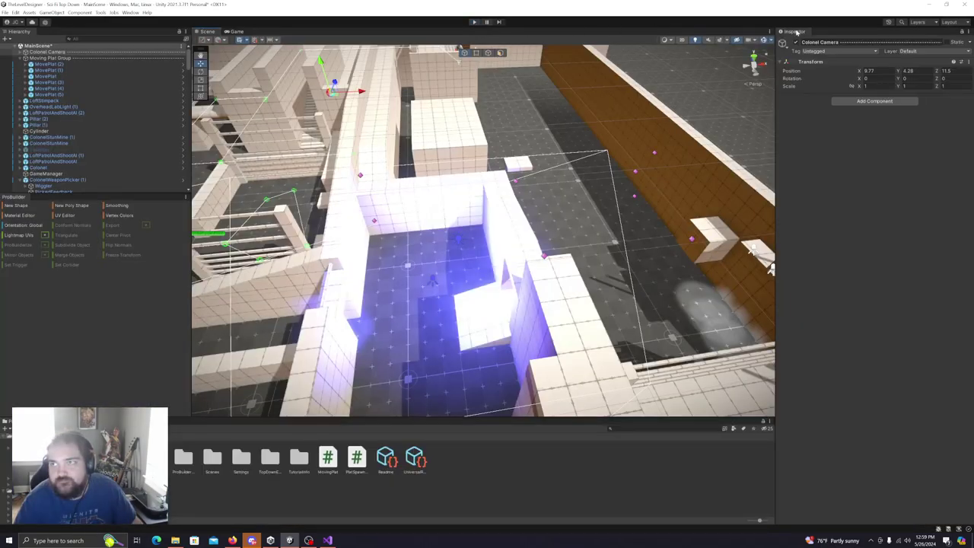
Set the game view to Play Focused and return to the scene view.
click(236, 31)
click(690, 39)
click(694, 47)
click(207, 31)
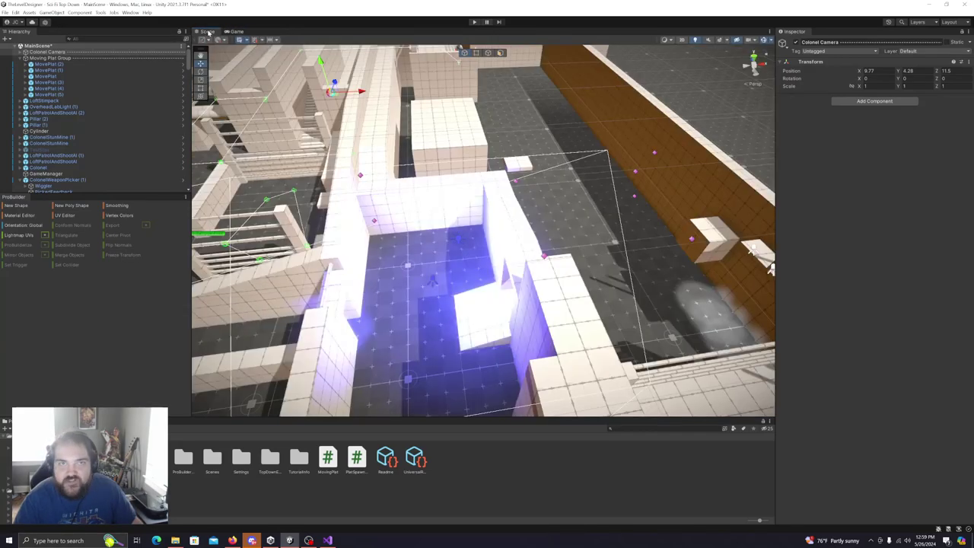
Run the game in the focused view and show the scene view while it plays.
click(474, 22)
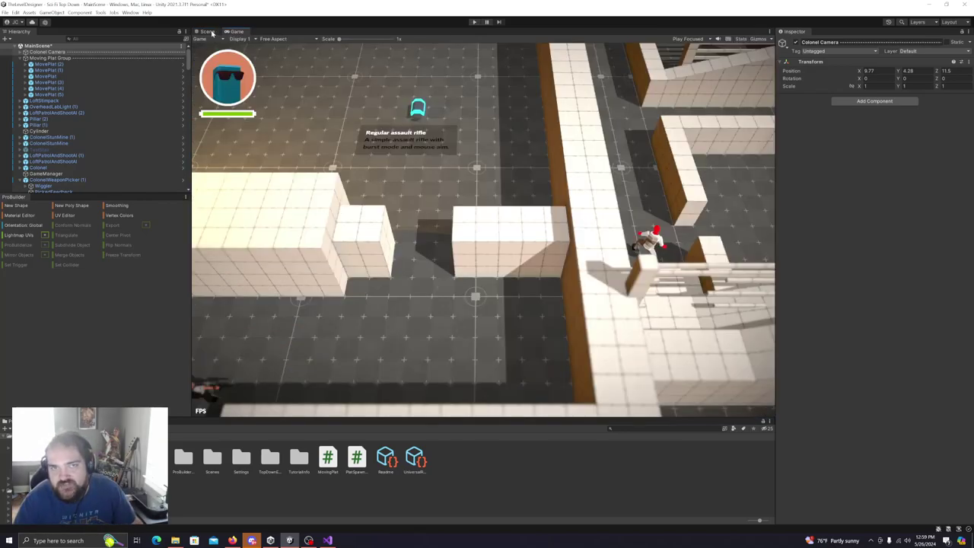
click(207, 31)
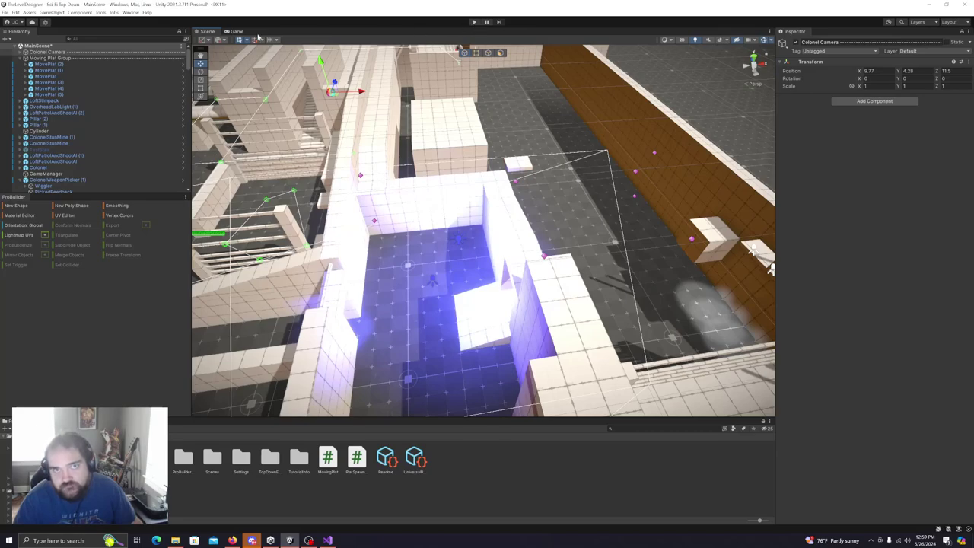
click(239, 32)
click(474, 22)
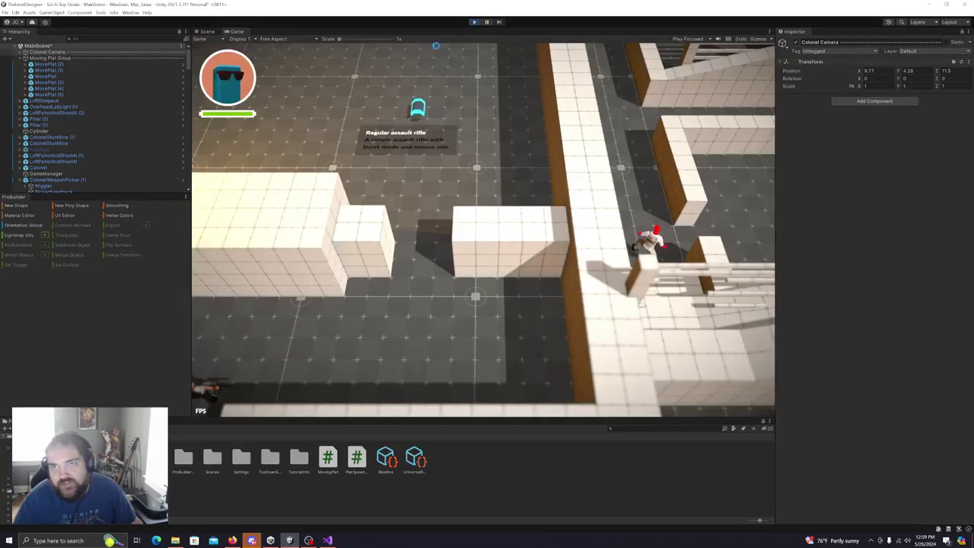
click(206, 32)
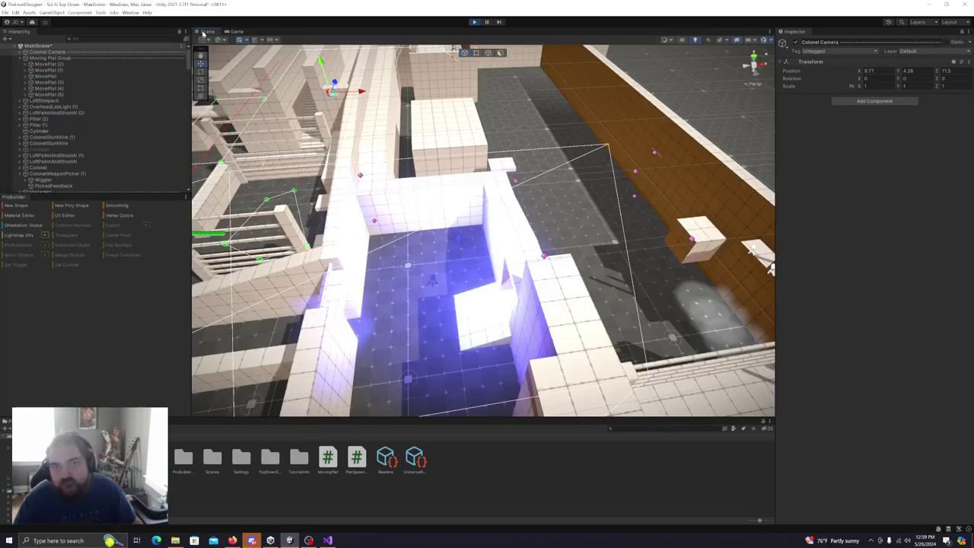
Examine the large block and the nearby moving platform up close in the running scene, and stop the game.
right_drag(652, 282, 442, 183)
key(w)
key(w)
key(e)
click(585, 270)
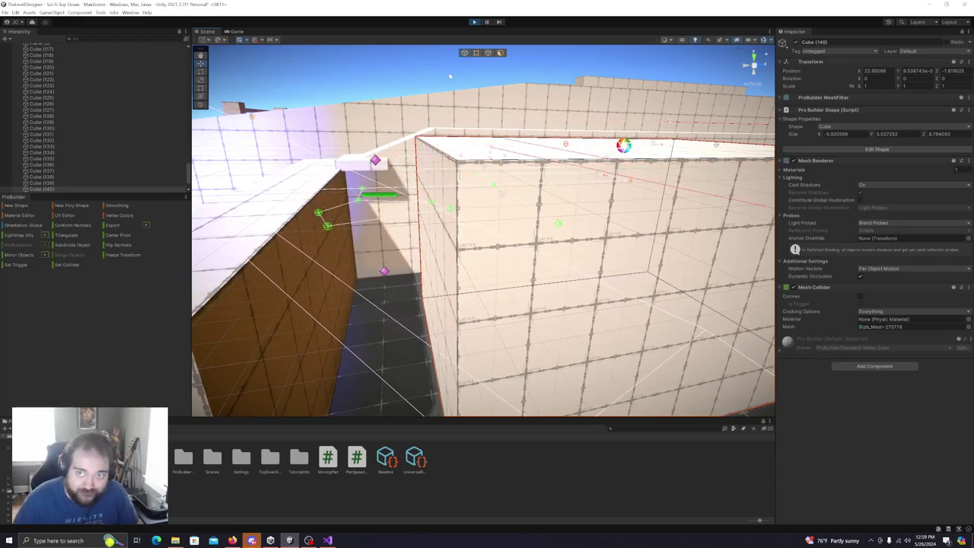
click(474, 23)
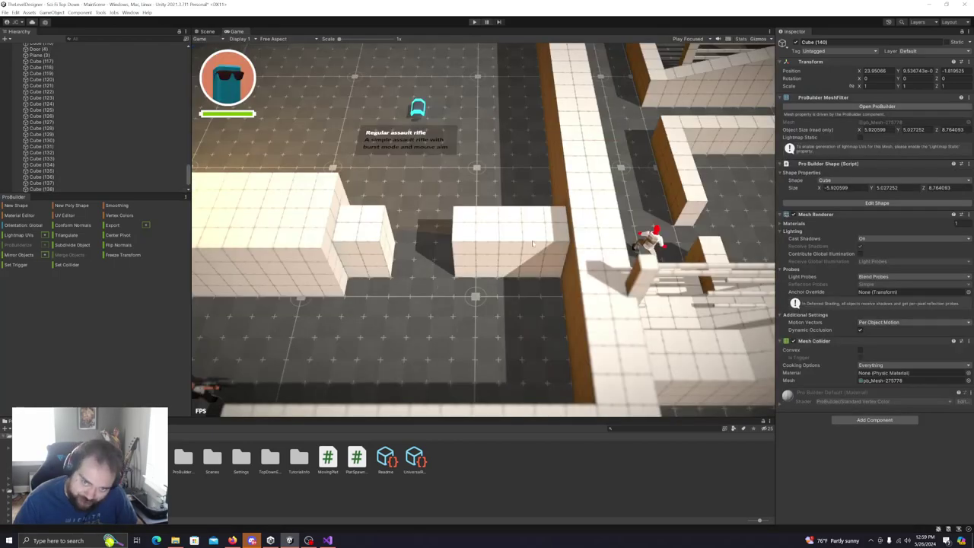
Lower the top face of the large block behind the blue-lit room.
click(206, 33)
right_drag(491, 232, 533, 184)
key(a)
key(s)
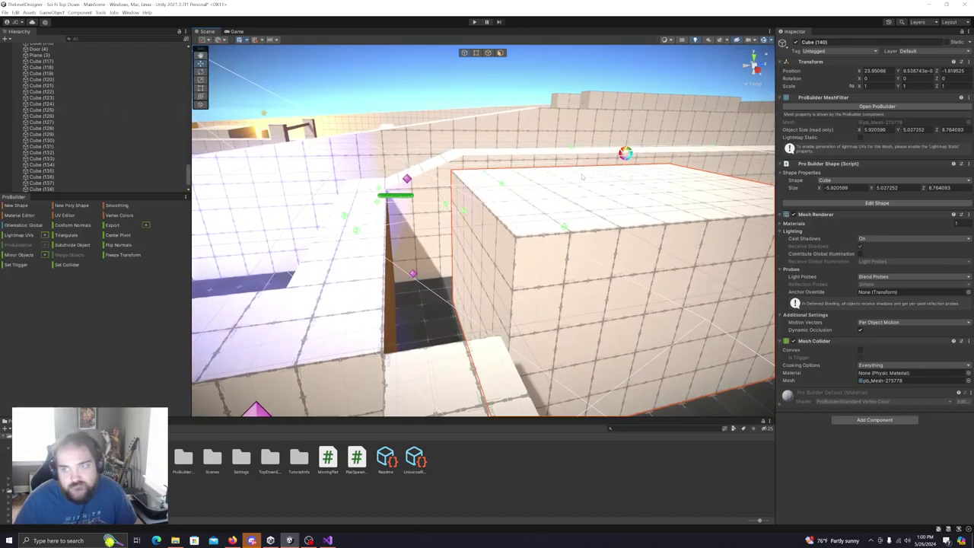
click(500, 52)
click(635, 174)
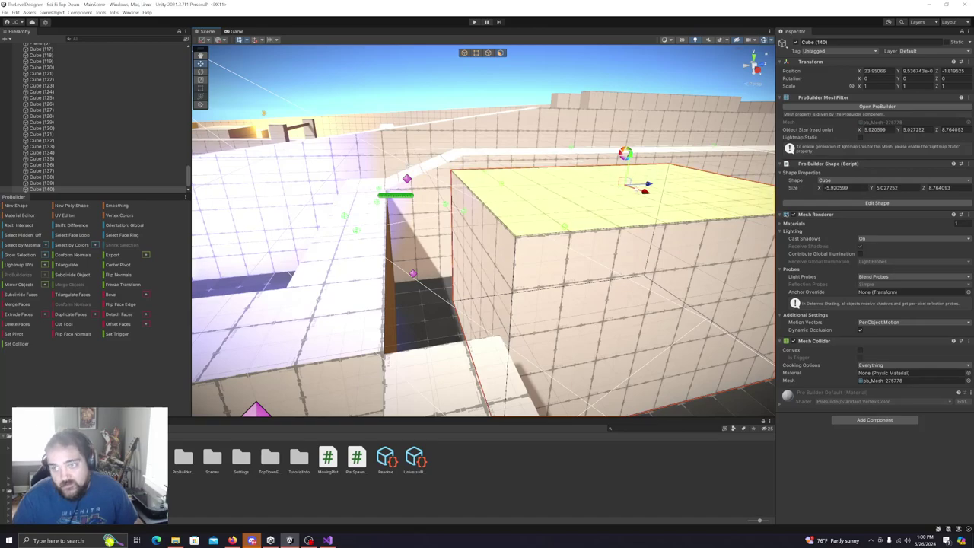
drag(626, 162, 626, 197)
right_drag(608, 215, 606, 206)
alt+drag(606, 206, 616, 186)
drag(623, 151, 626, 156)
Shift the large block's side face toward the adjacent wall.
click(505, 211)
alt+drag(505, 212, 532, 213)
drag(504, 259, 476, 263)
Raise two top faces at the corner of the blue-lit room's wall slightly.
click(359, 190)
right_drag(360, 191, 448, 202)
shift+click(387, 268)
drag(381, 242, 382, 230)
right_drag(379, 230, 511, 255)
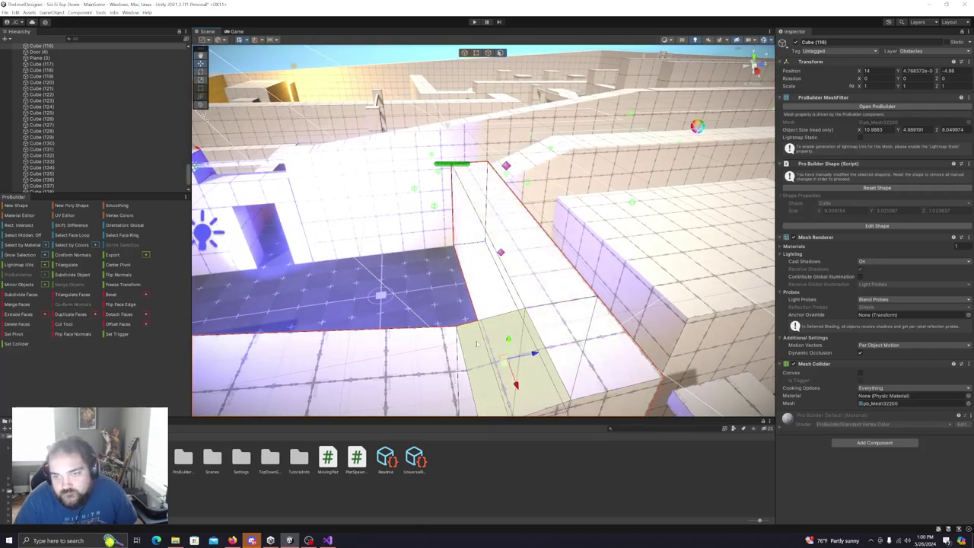
Select the top edge at the corner of the blue-lit room's wall and adjust its height from a level view.
click(488, 52)
click(459, 342)
alt+drag(480, 354, 484, 211)
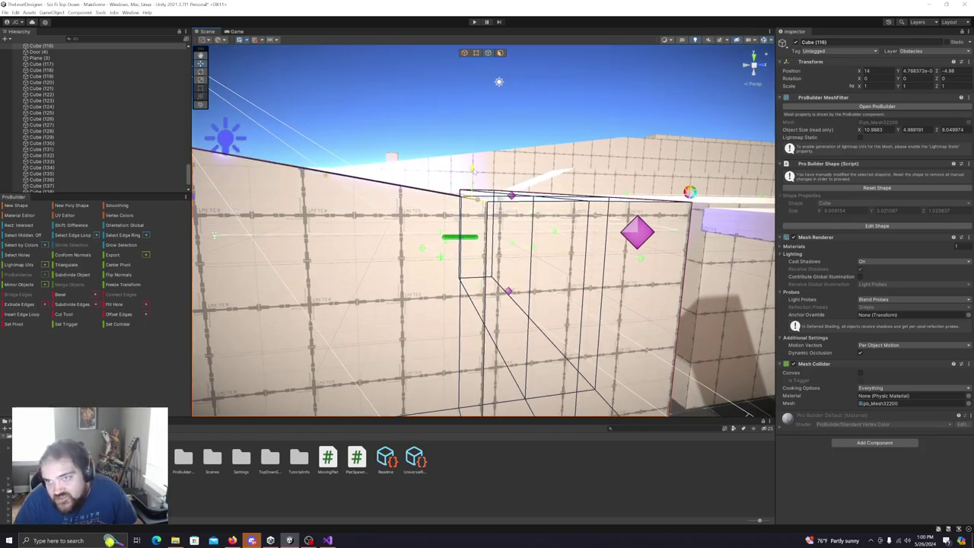
Raise the flat top end face of the ramped wall Cube (139) next to the blue-lit room's corner.
right_drag(511, 191, 595, 259)
click(552, 239)
key(w)
click(595, 259)
click(499, 54)
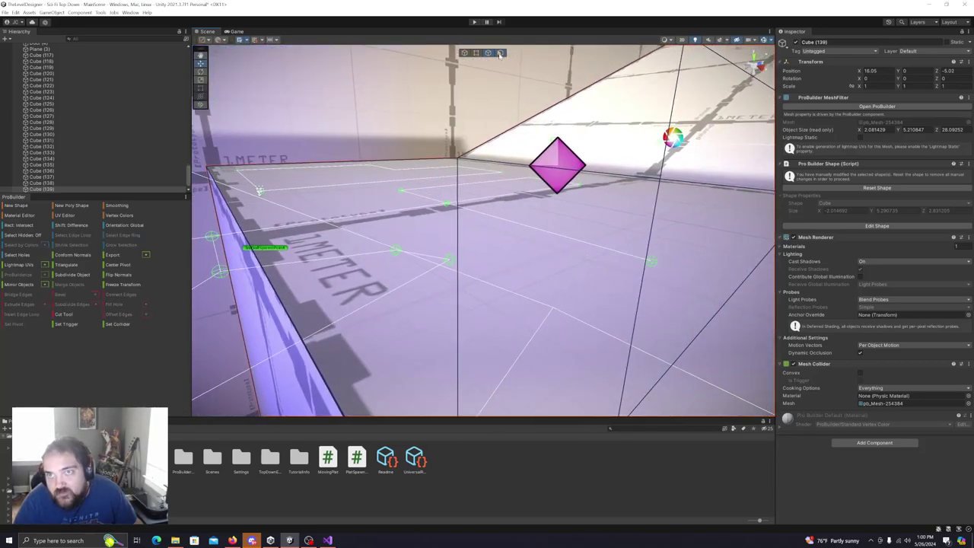
click(476, 202)
key(s)
right_drag(475, 202, 435, 199)
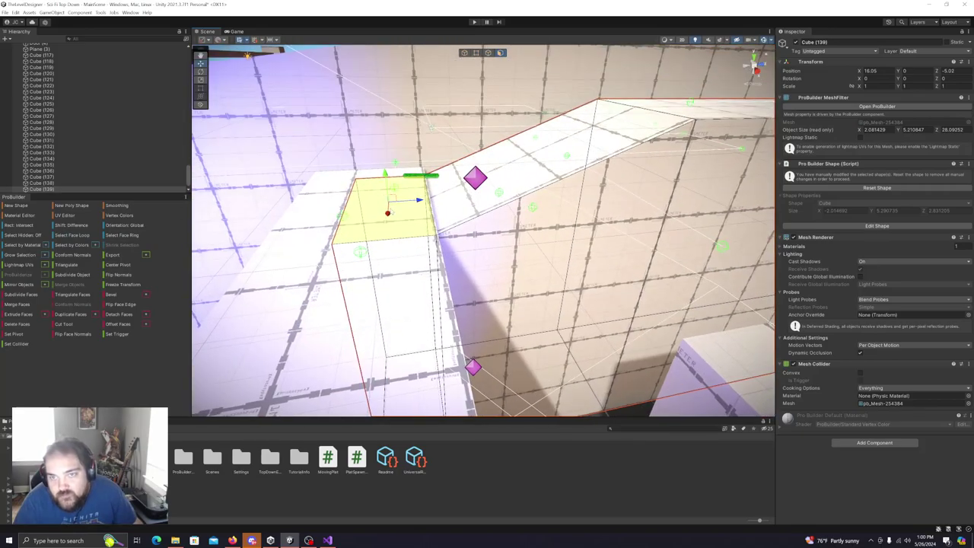
drag(385, 177, 381, 163)
Fine-tune the height of the ramped wall's end face against the adjoining wall top and check the result.
key(w)
right_drag(379, 164, 386, 180)
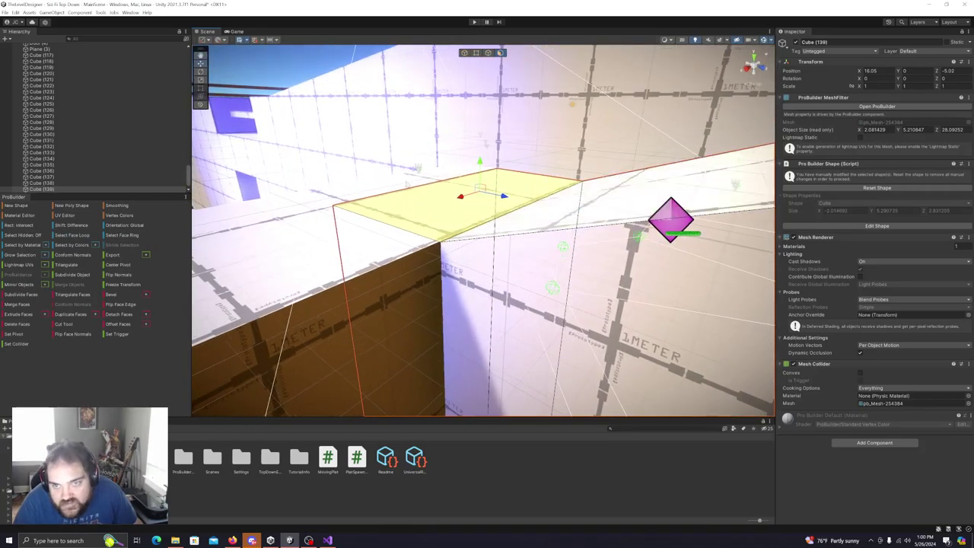
drag(484, 163, 484, 163)
right_drag(525, 213, 554, 225)
key(s)
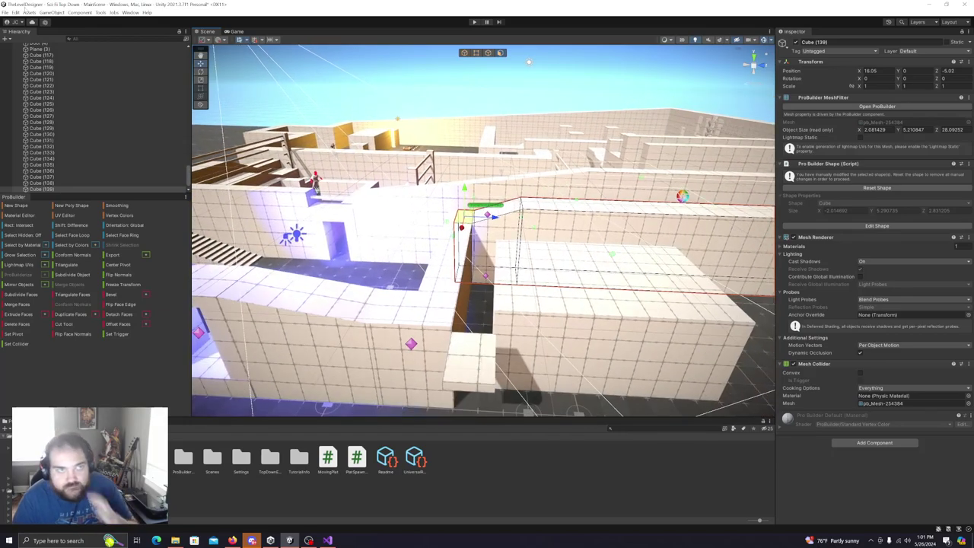
Save the scene.
click(6, 12)
mouse_move(16, 12)
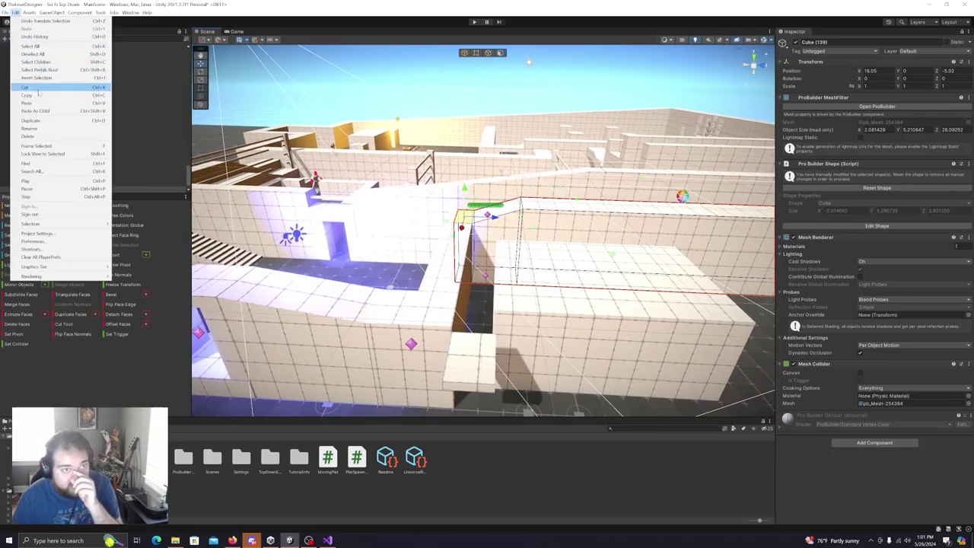
click(5, 12)
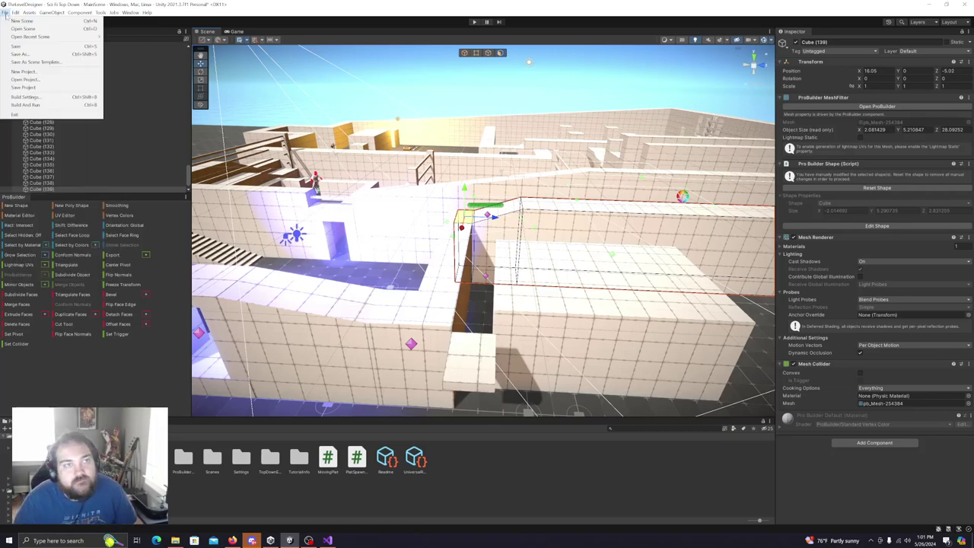
click(15, 46)
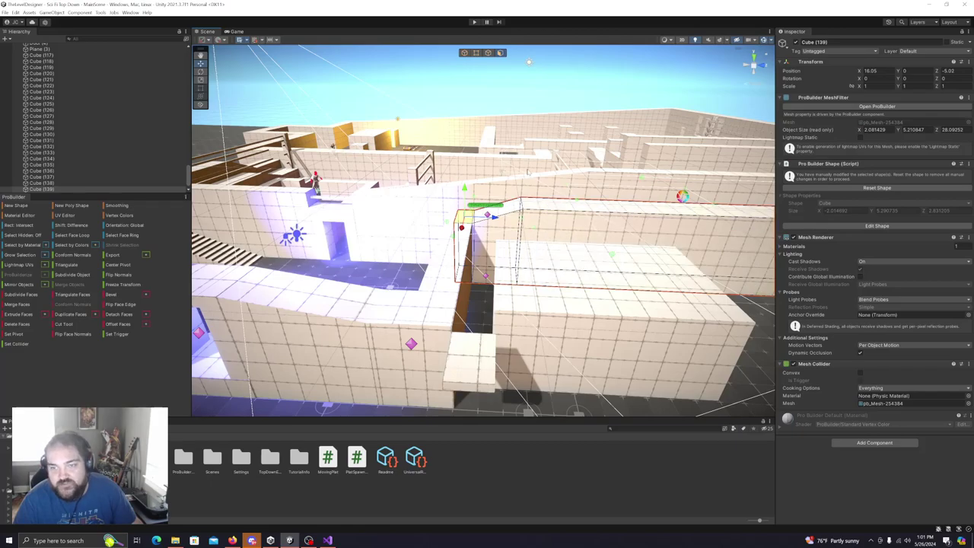
alt+drag(600, 257, 496, 83)
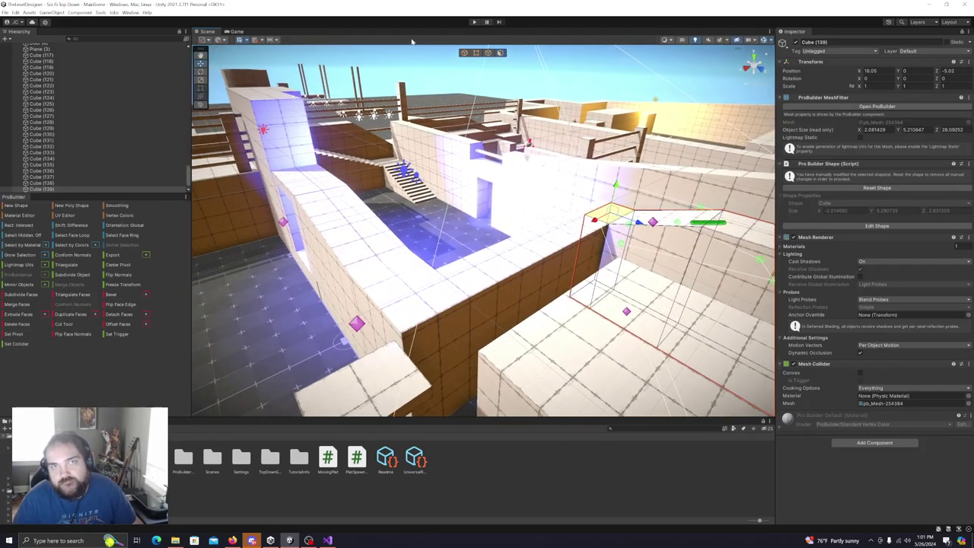
click(474, 22)
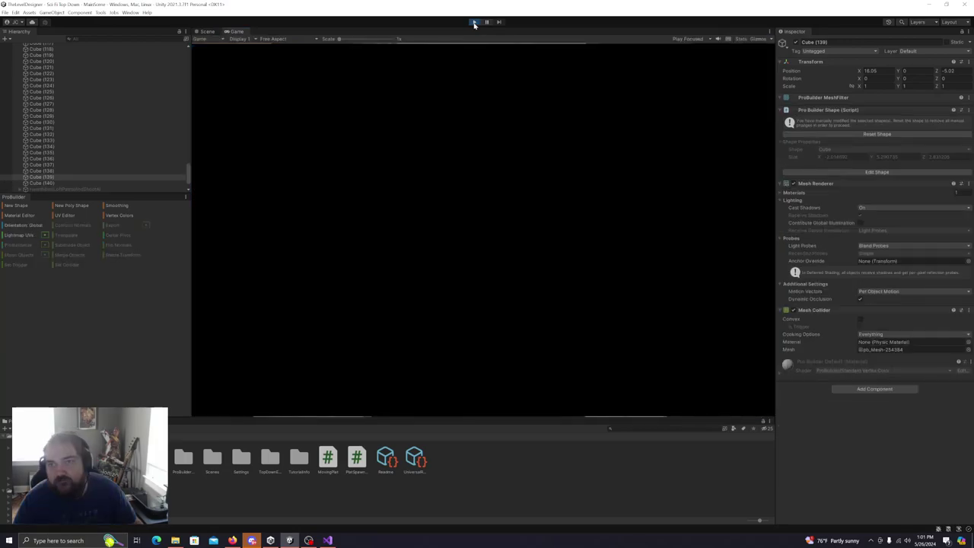
click(474, 22)
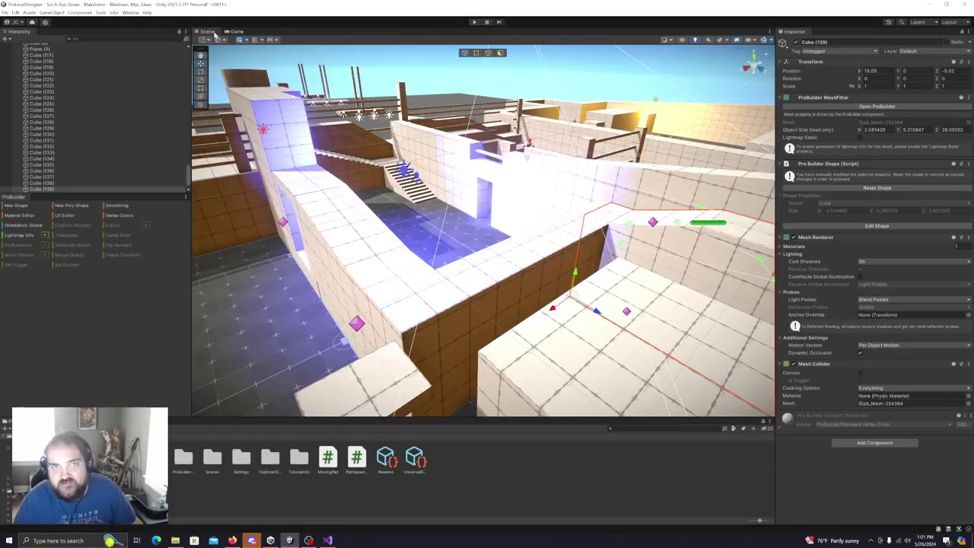
Set the Game view to Play Maximized and return to the Scene view.
click(236, 32)
click(687, 38)
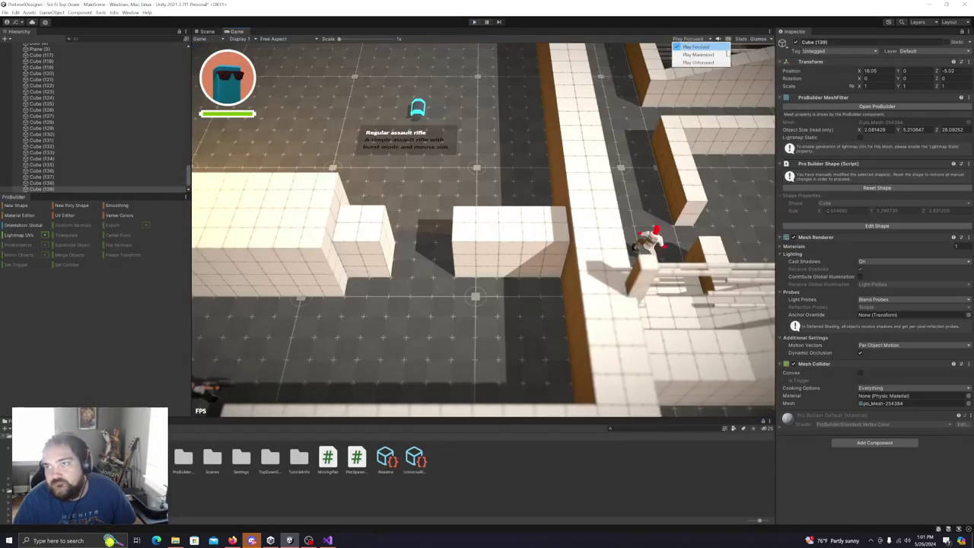
click(207, 31)
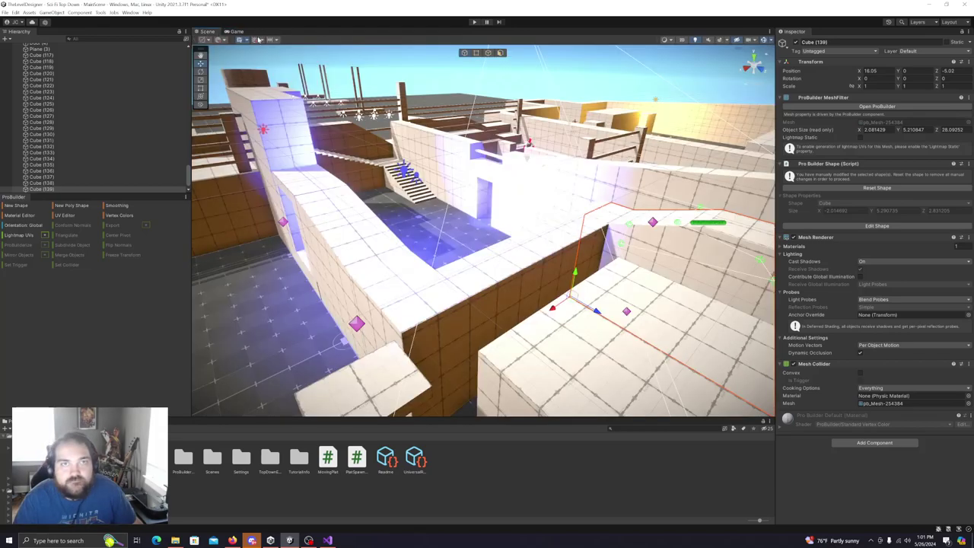
Playtest the level maximized, walking the character past the dash ability and assault rifle pickups to the railed platform area, and end play mode.
click(474, 22)
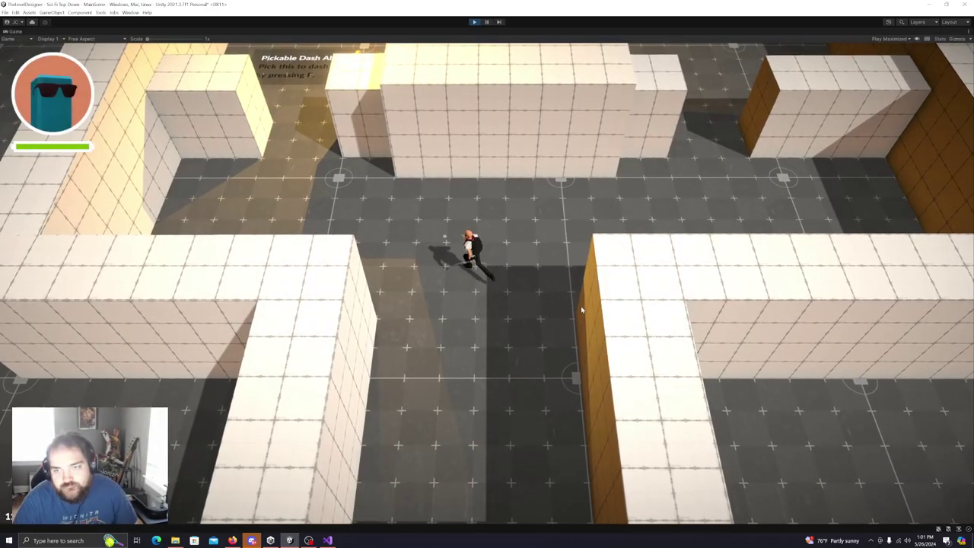
key(w)
key(a)
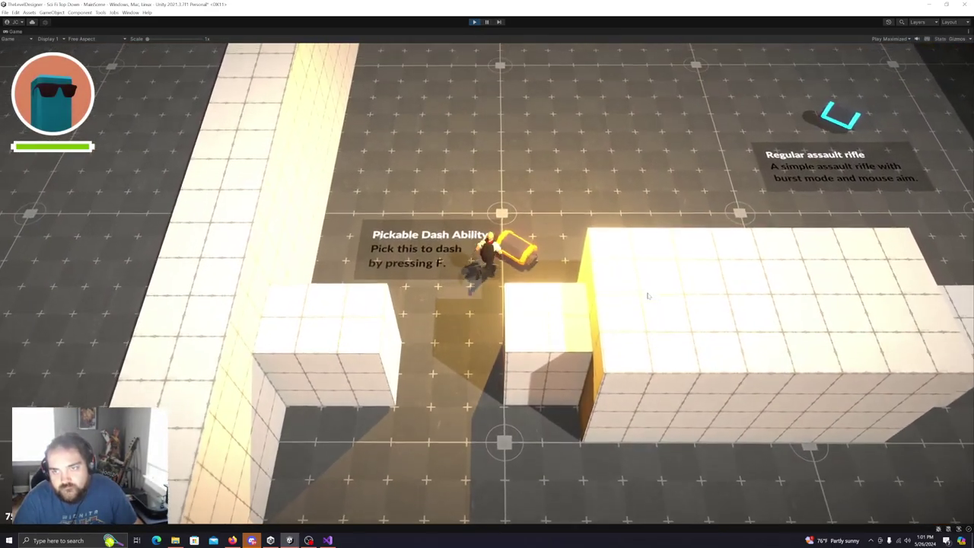
key(w)
key(d)
key(w+d)
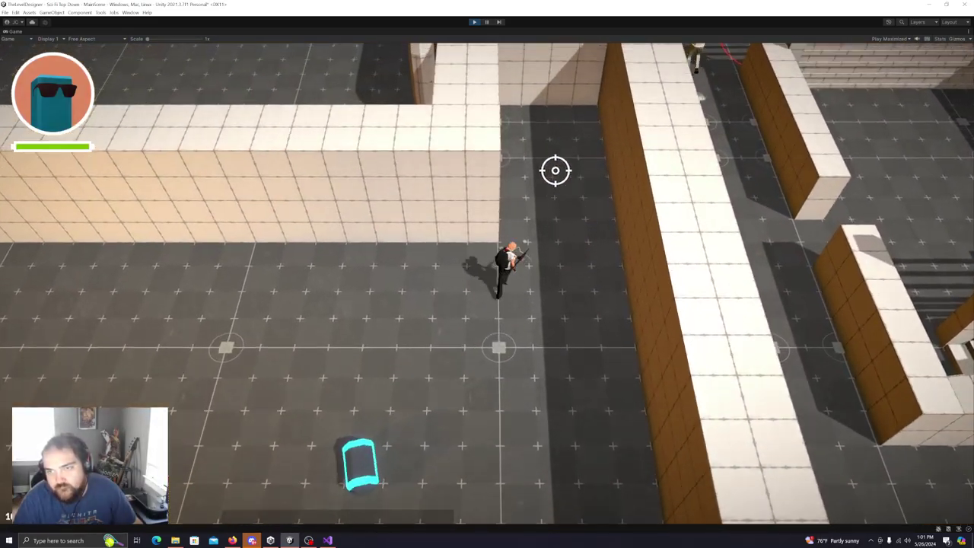
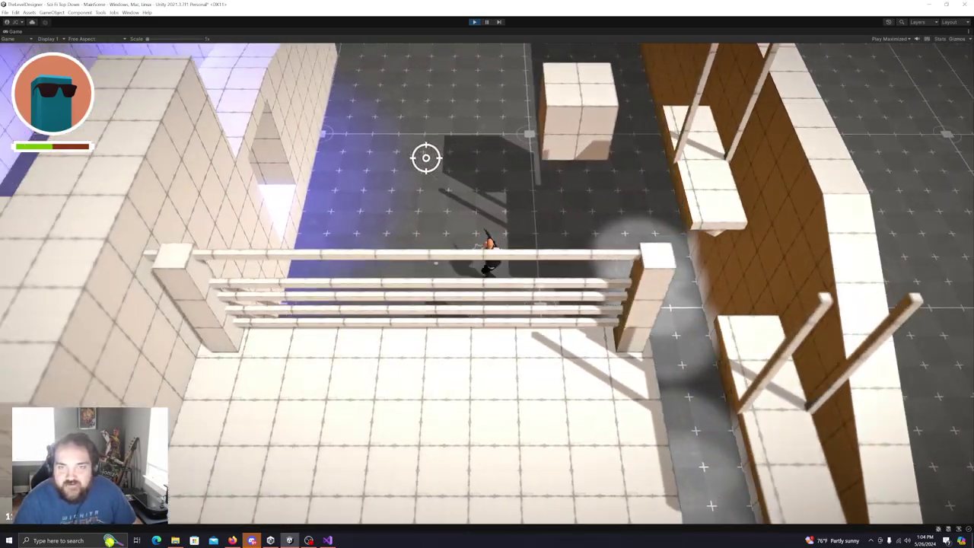
key(Escape)
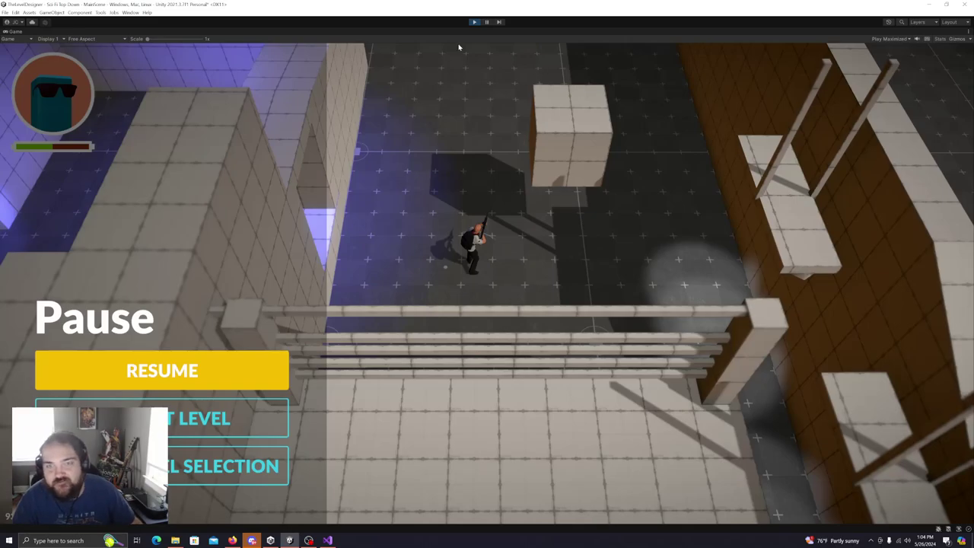
click(474, 21)
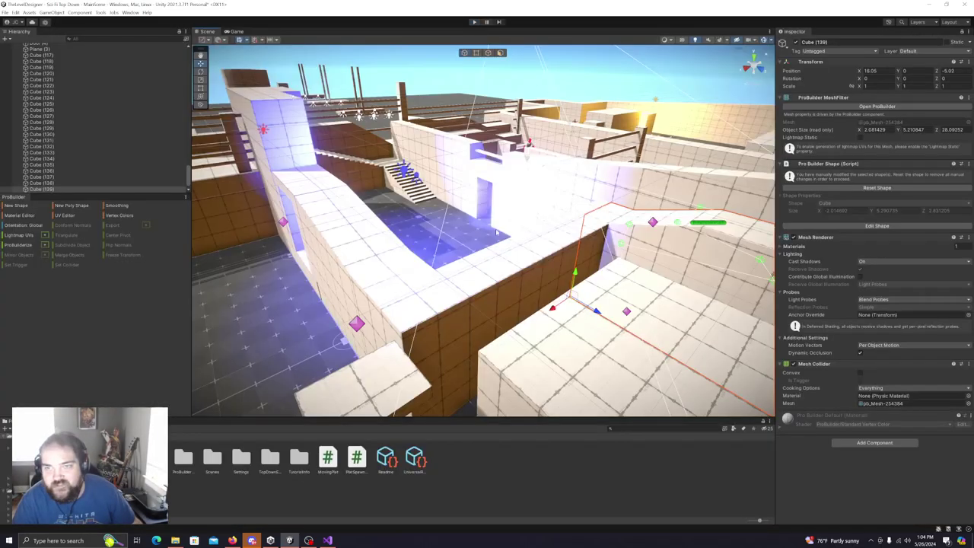
key(s)
right_drag(509, 232, 687, 222)
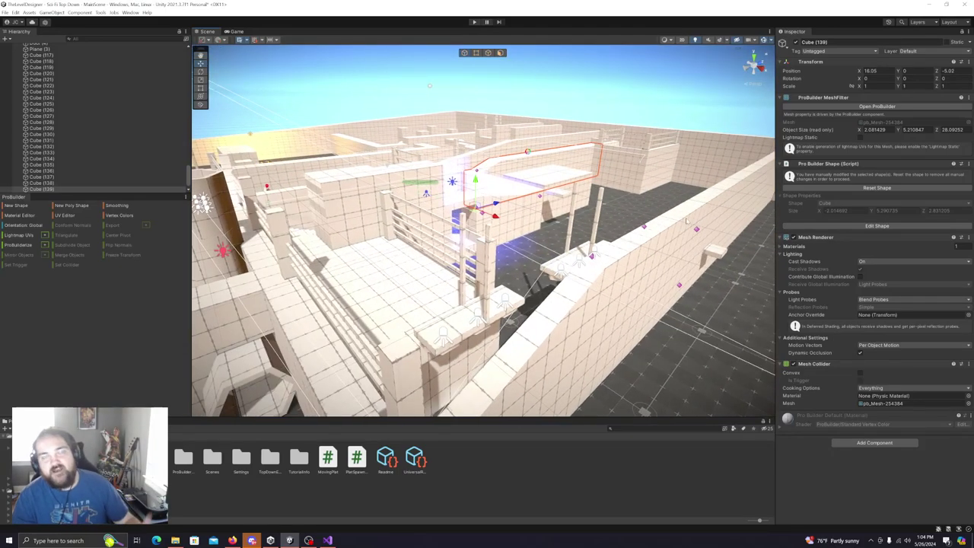